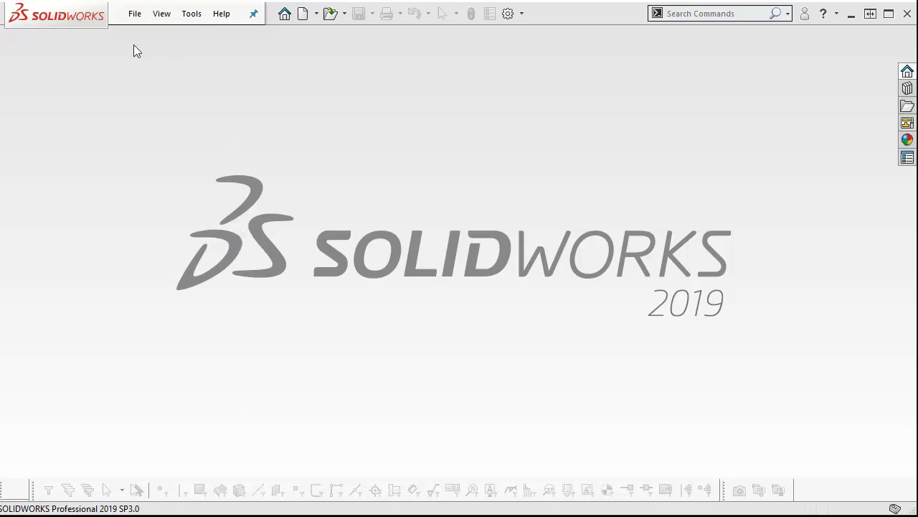
Step: Open the File menu to start a new SOLIDWORKS document
left_click(135, 13)
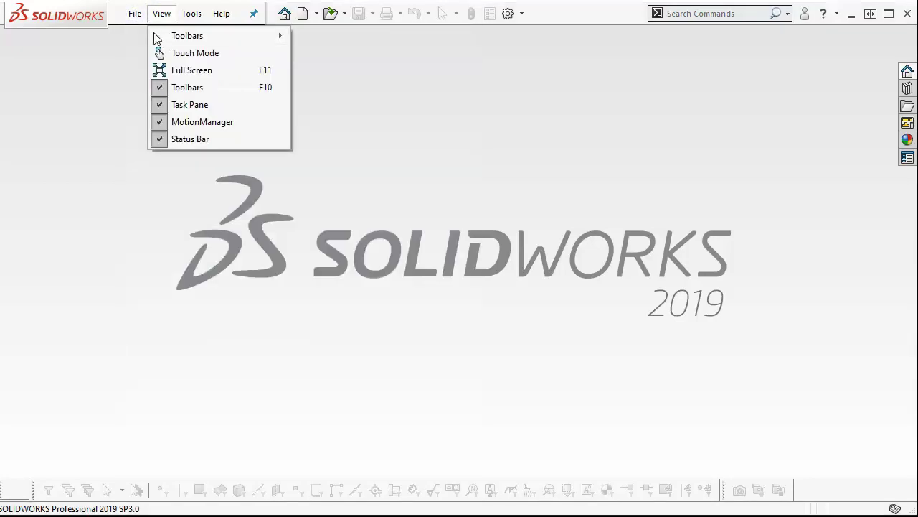
Step: Create a new document, Draw1, from the Drawing template
left_click(137, 34)
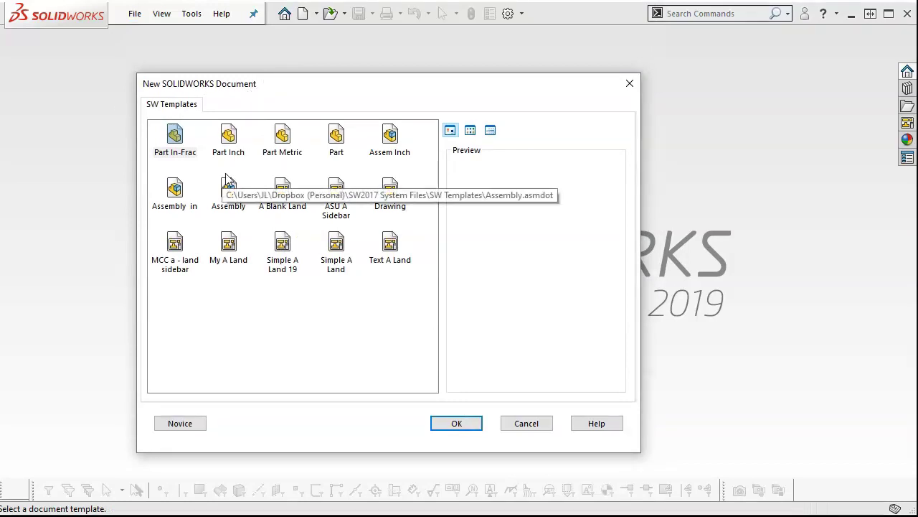
left_click(391, 190)
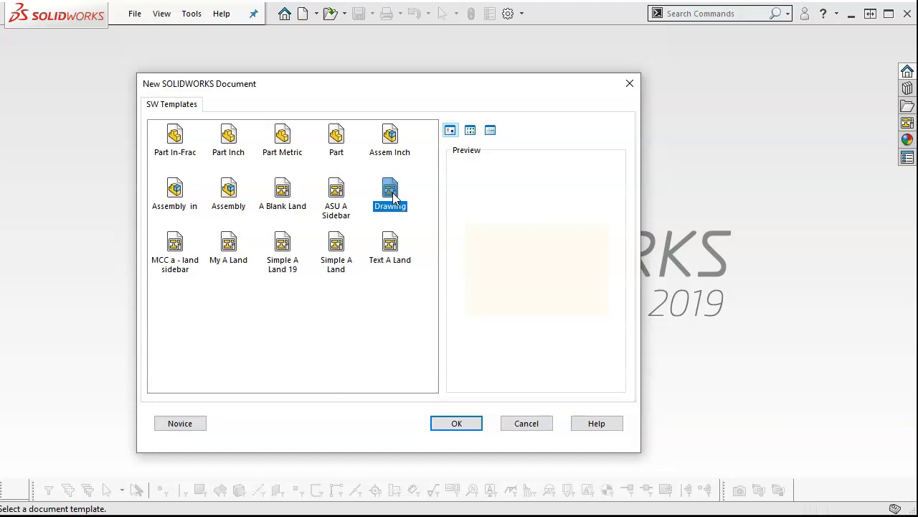
left_click(391, 190)
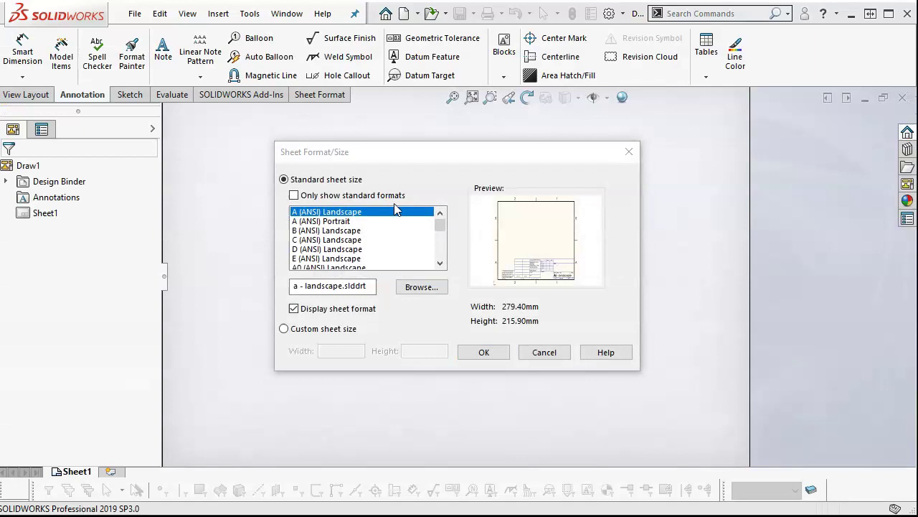
Step: Give the sheet the A (ANSI) Landscape format with all formats listed
left_click(294, 195)
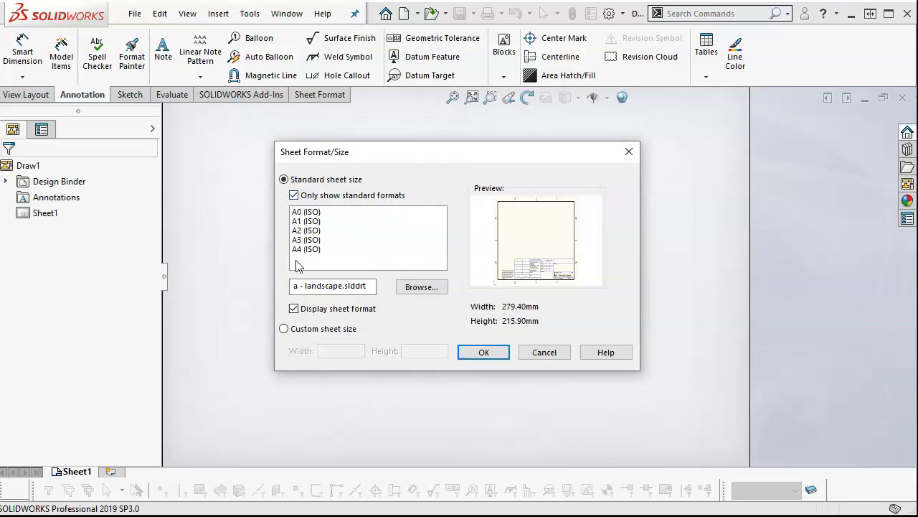
left_click(294, 195)
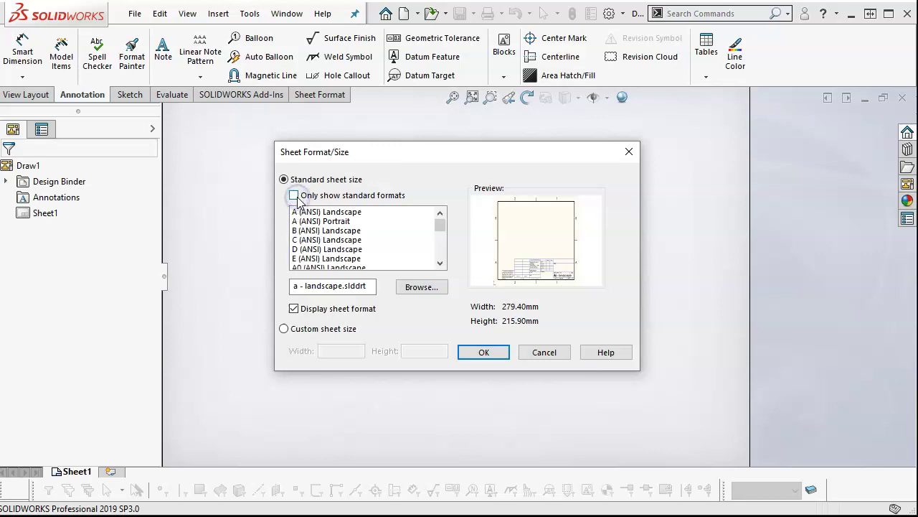
left_click(331, 211)
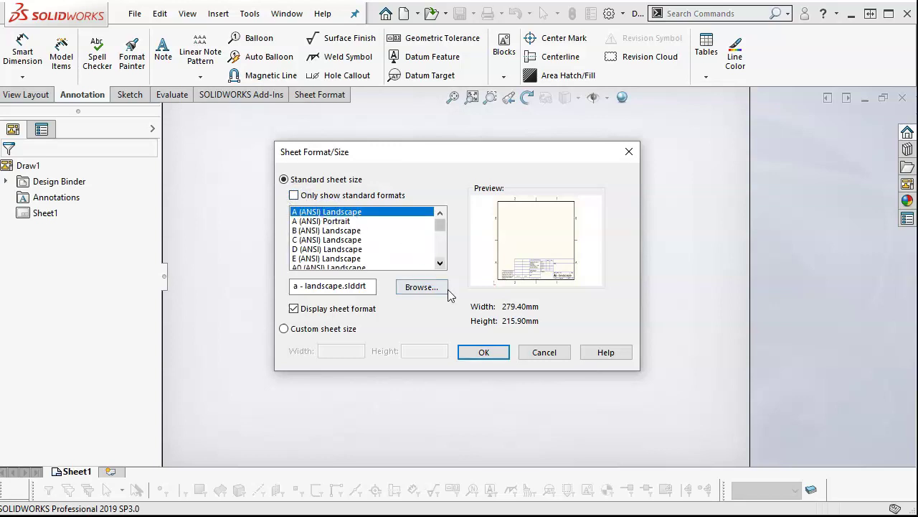
left_click(484, 352)
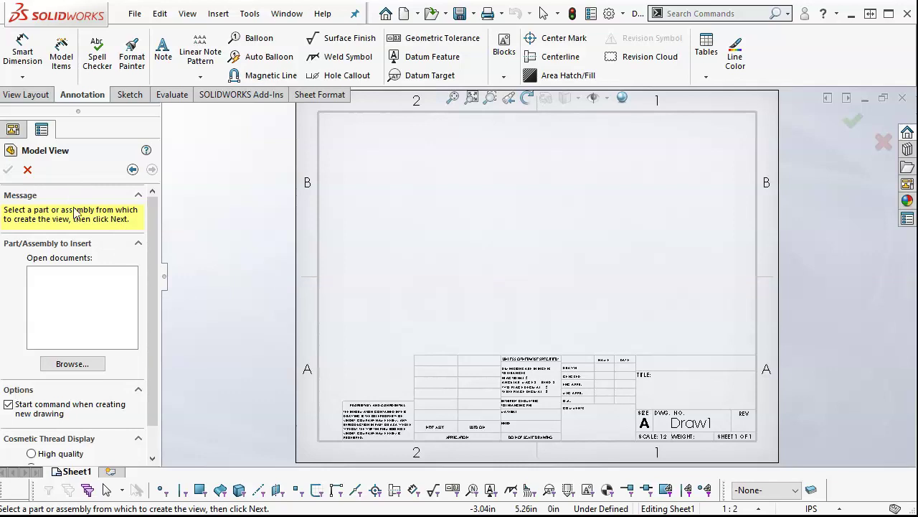
Step: Load P3-28 jl.SLDPRT from 2019S SW Assignments > Ch3-1 into Model View
left_click(80, 366)
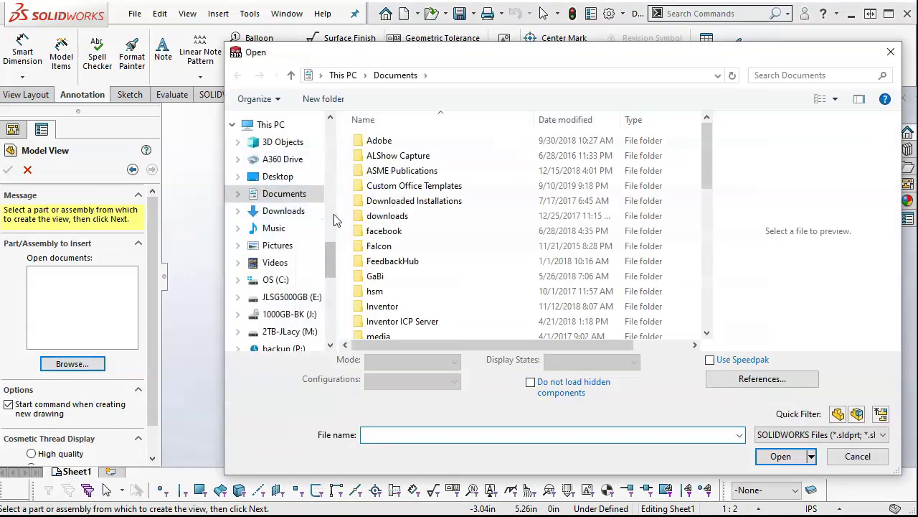
left_click_drag(332, 256, 334, 174)
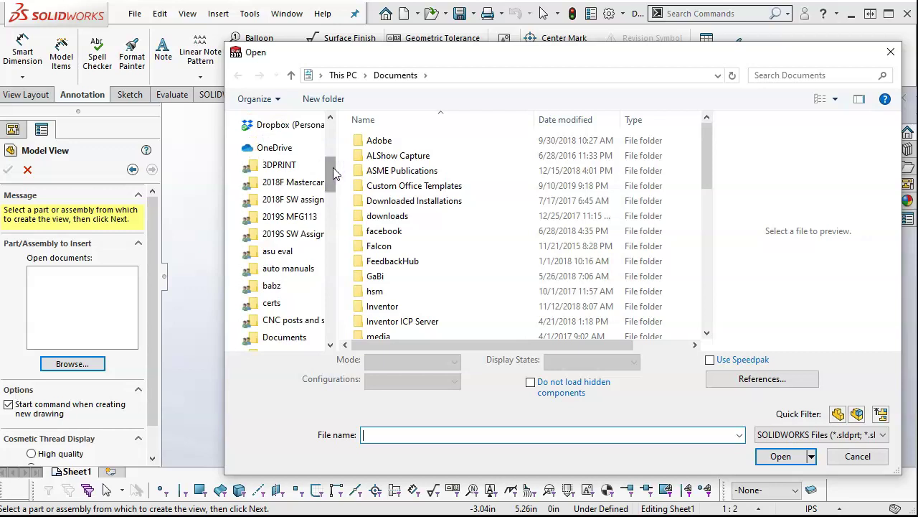
left_click(292, 234)
left_click(378, 202)
double_click(379, 202)
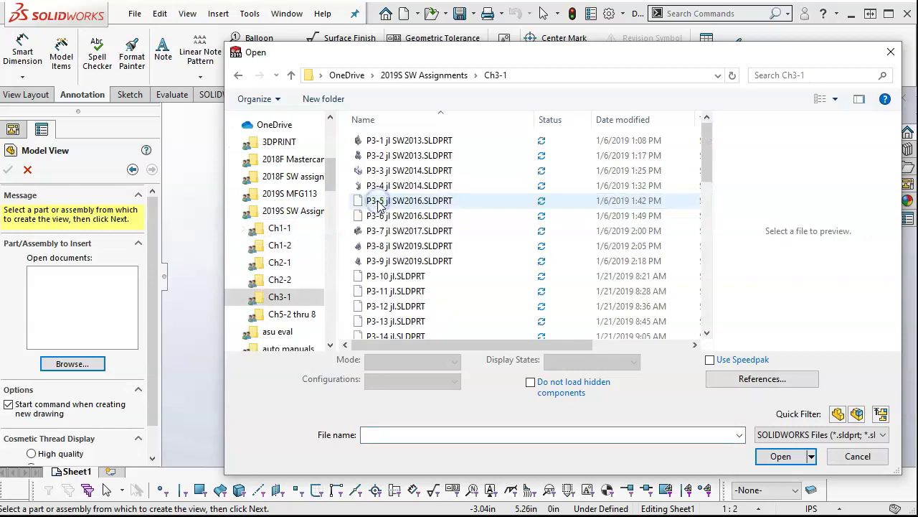
scroll(422, 225, "down", 3)
scroll(422, 224, "down", 4)
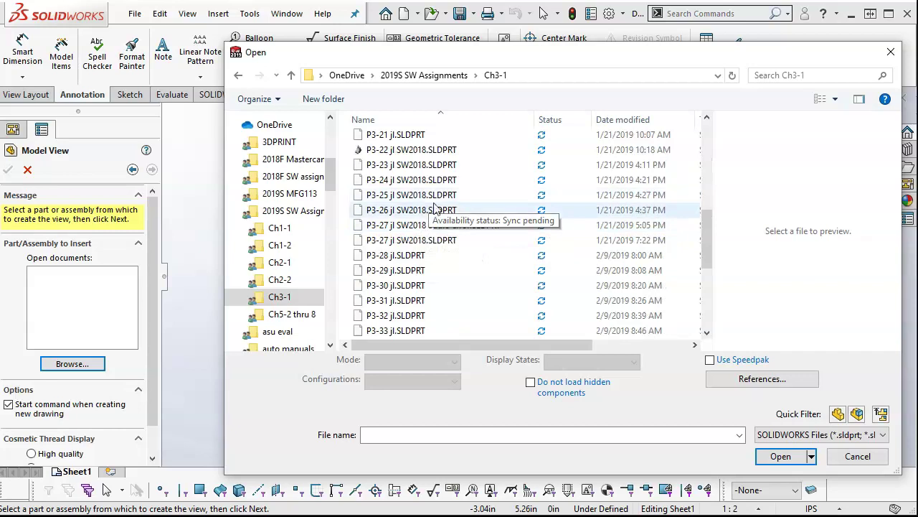
scroll(463, 215, "down", 2)
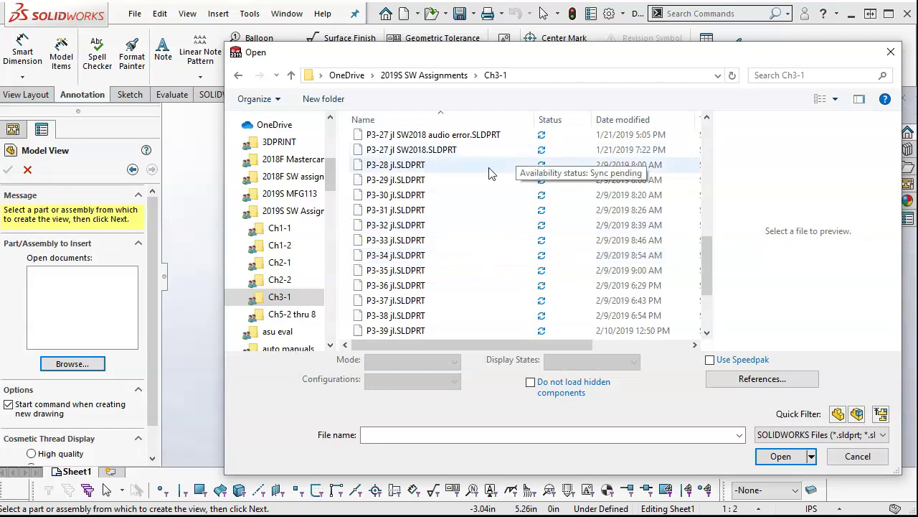
left_click(406, 167)
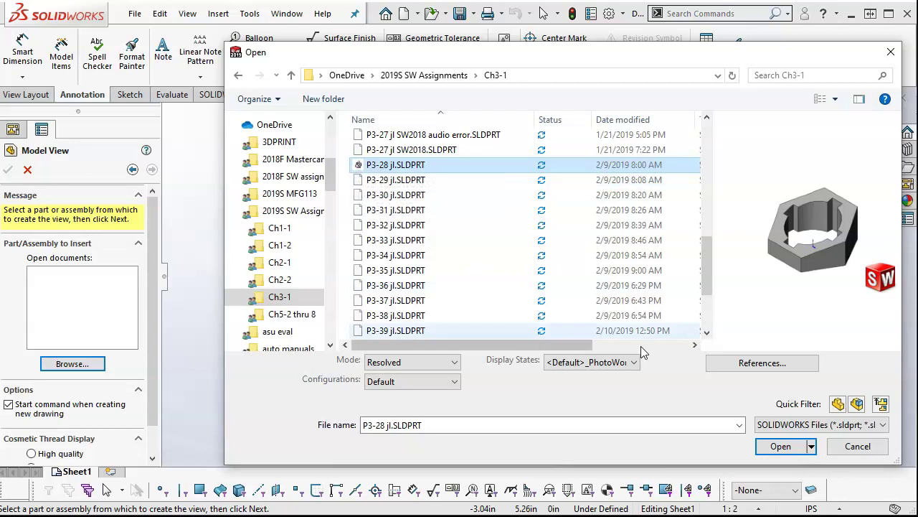
left_click(780, 446)
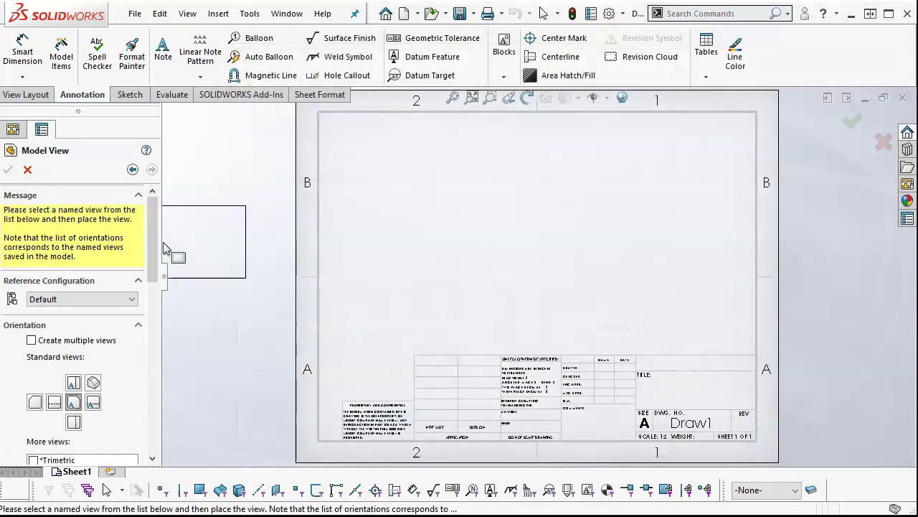
Step: Enable multiple views and add the Top, Isometric and Right standard views
mouse_move(150, 240)
left_mouse_down()
mouse_move(151, 264)
mouse_move(153, 226)
left_mouse_up()
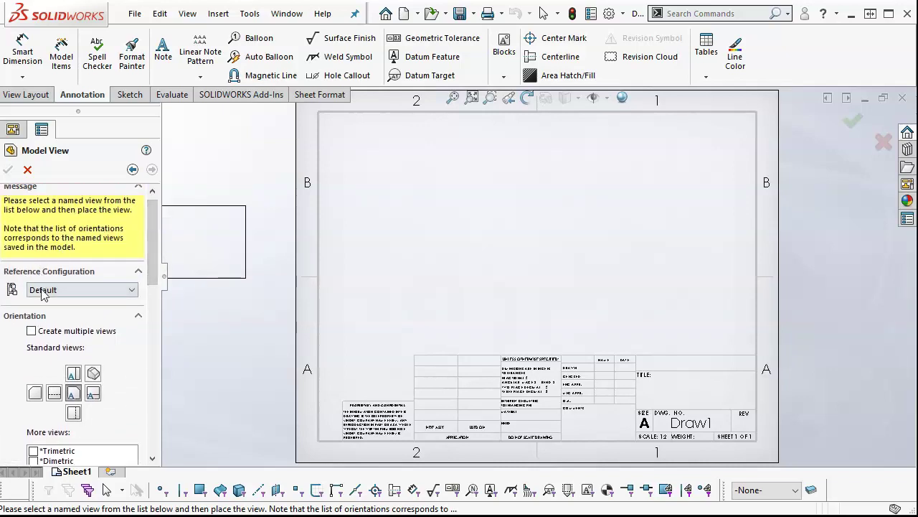
left_click_drag(152, 267, 153, 298)
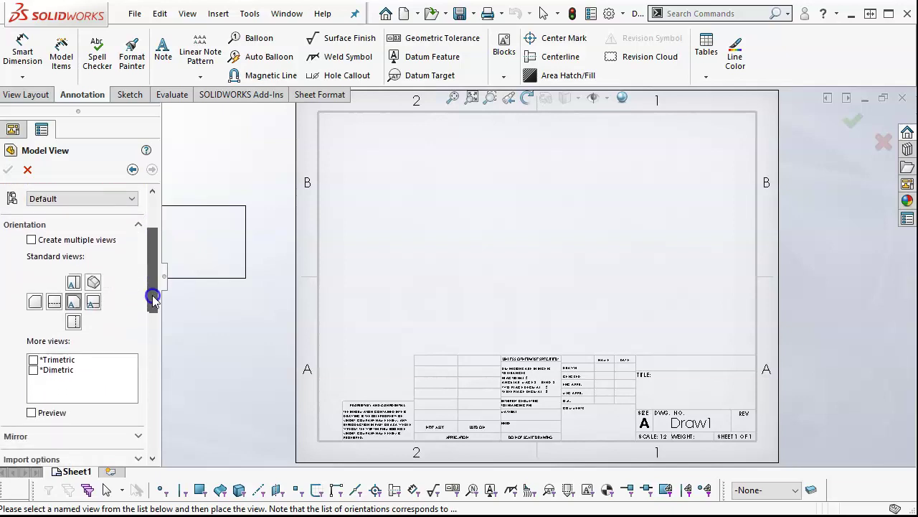
scroll(152, 297, "down", 1)
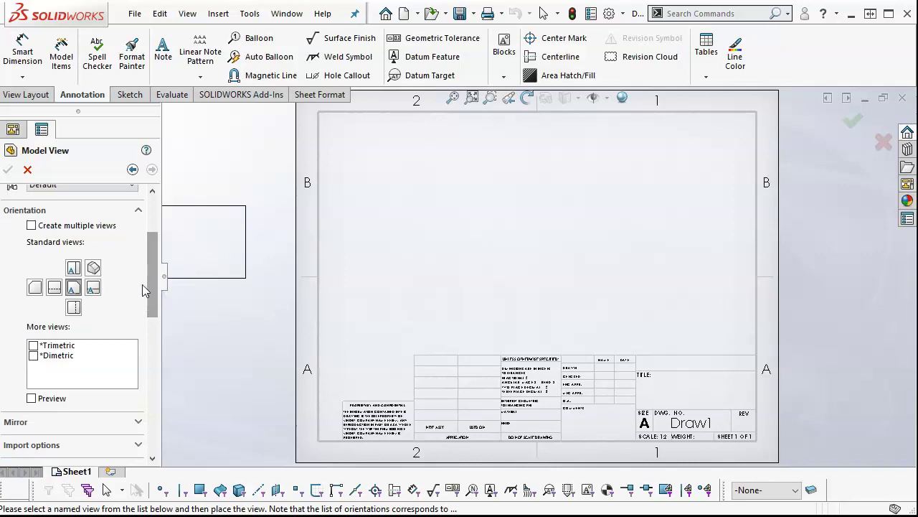
left_click(32, 226)
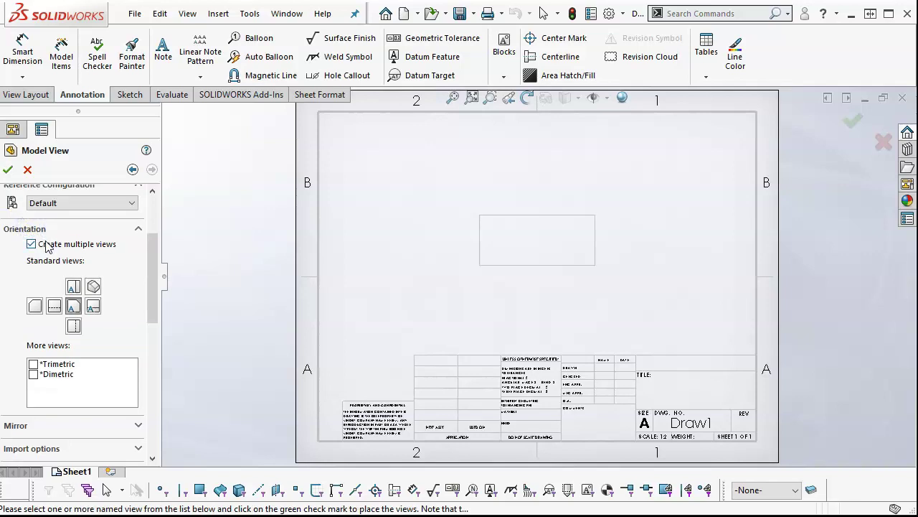
left_click(73, 286)
left_click(94, 286)
left_click(93, 305)
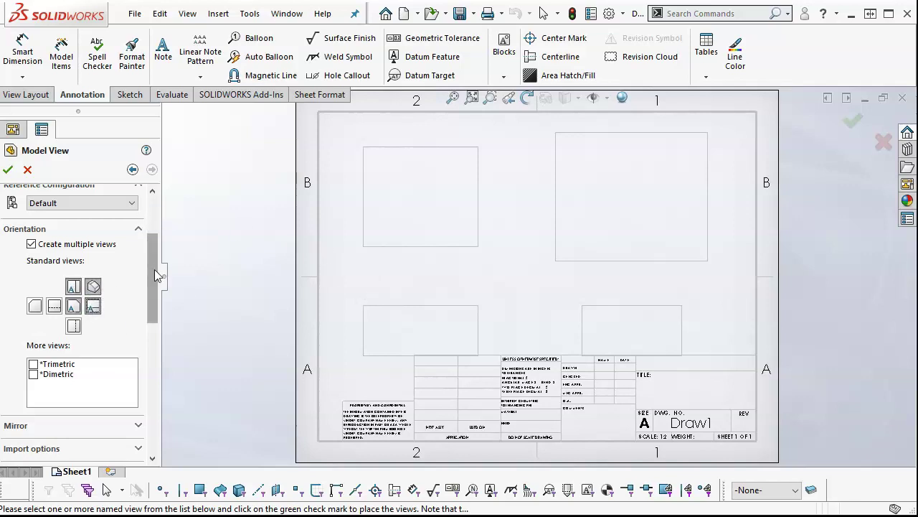
Step: Expand and collapse the Mirror and Import annotation options to review them
left_click_drag(154, 269, 154, 342)
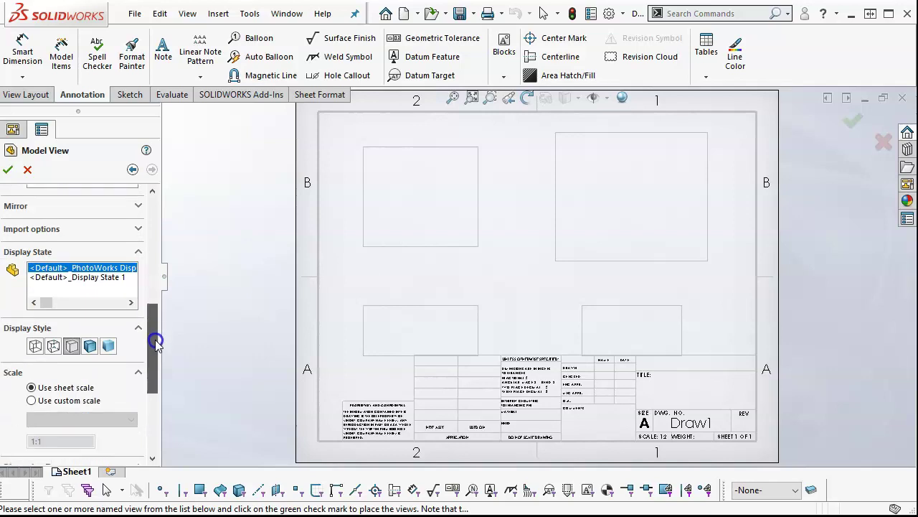
left_click(139, 207)
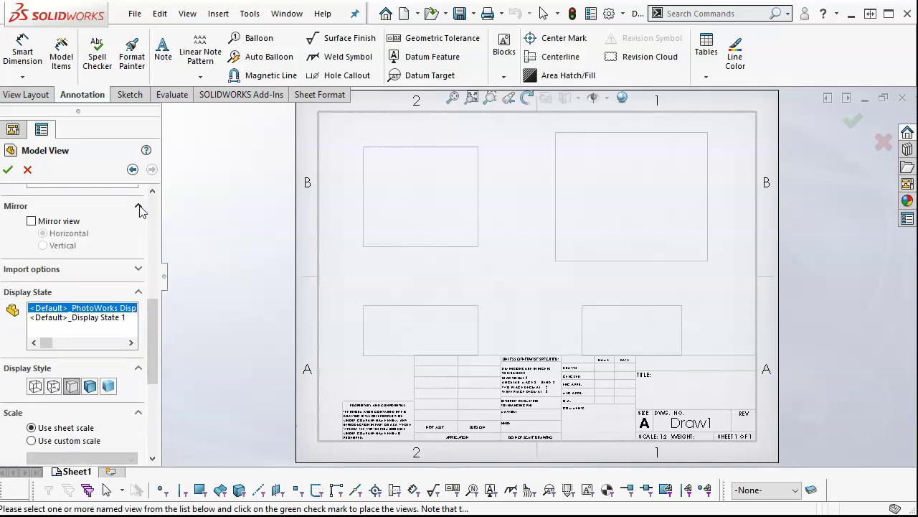
left_click(139, 206)
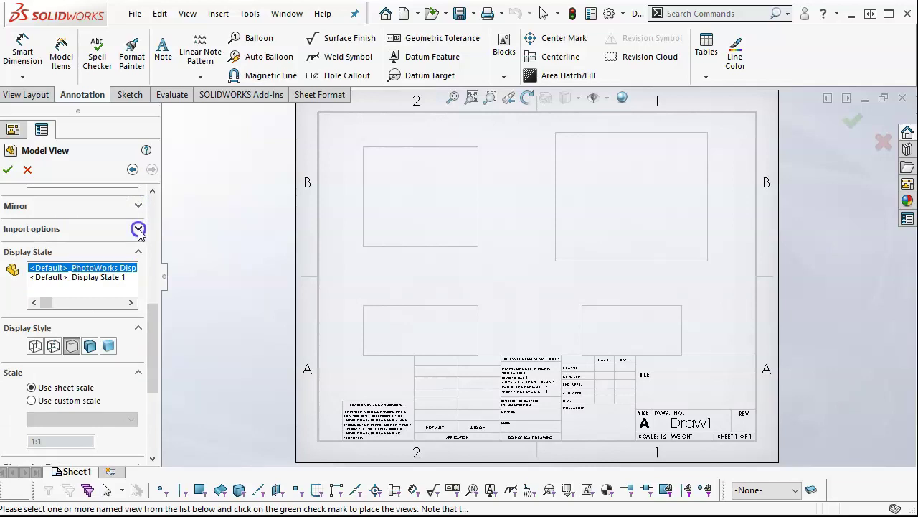
left_click(139, 229)
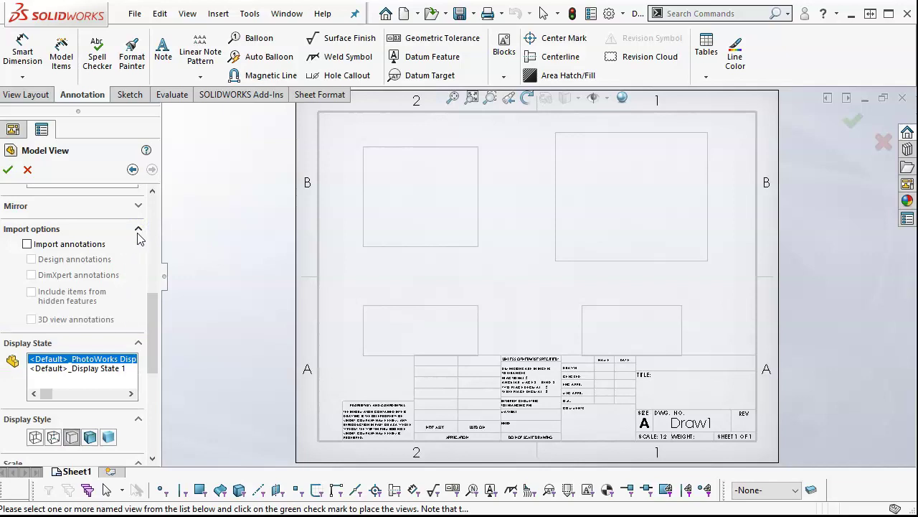
left_click(138, 231)
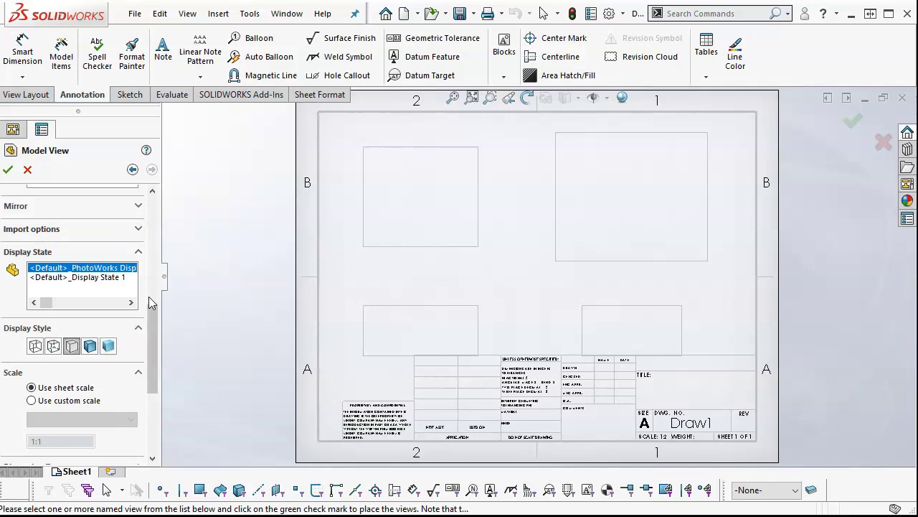
Step: Place the four model views with Hidden Lines Removed display style
left_click_drag(153, 309, 155, 347)
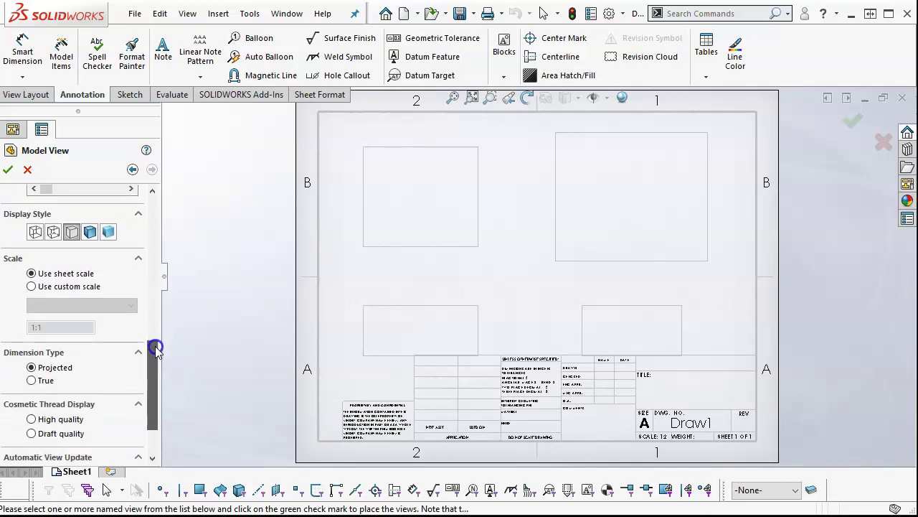
left_click(67, 231)
scroll(151, 350, "down", 3)
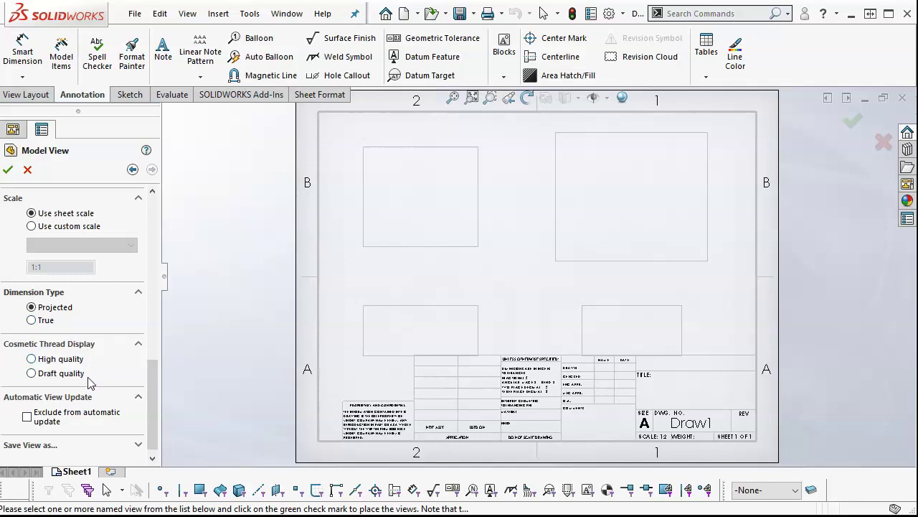
scroll(149, 400, "down", 1)
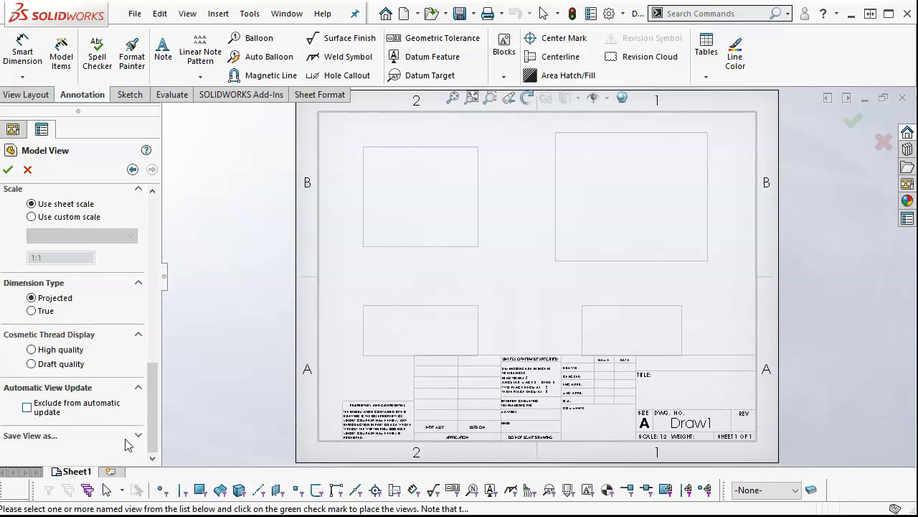
left_click(139, 433)
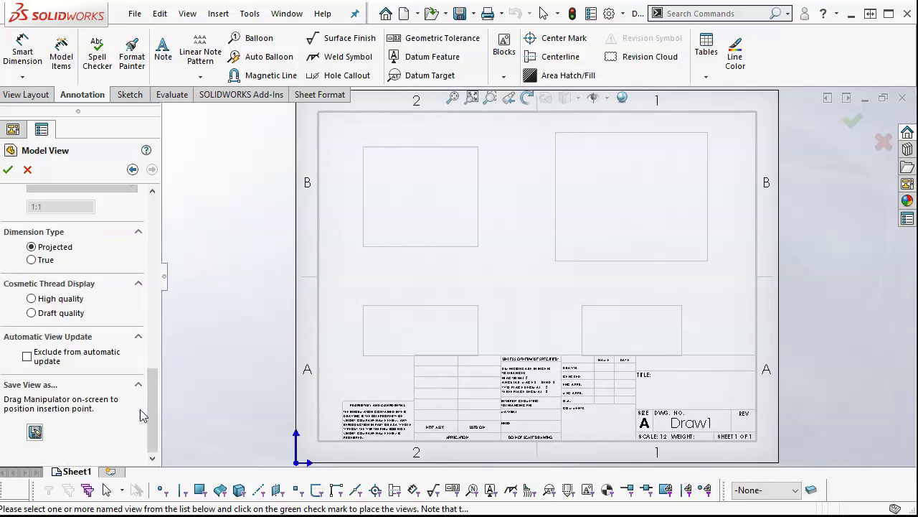
scroll(141, 414, "up", 10)
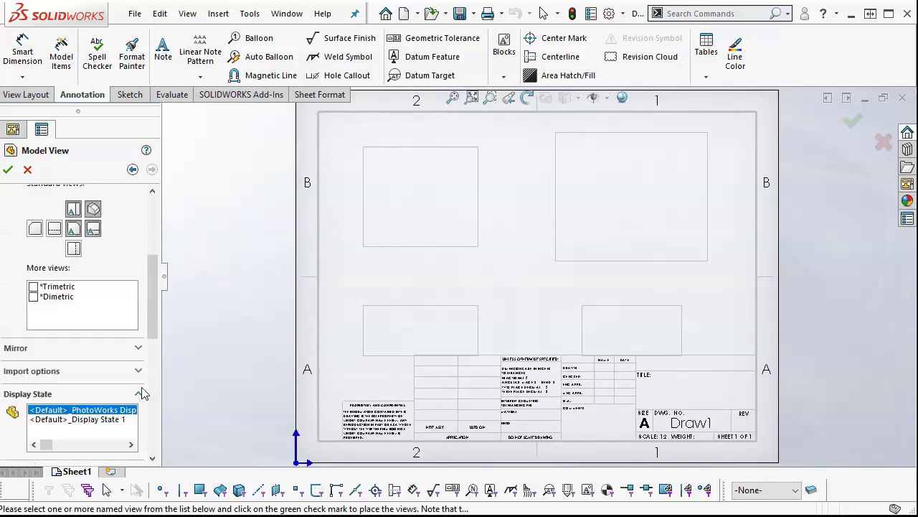
scroll(131, 336, "up", 2)
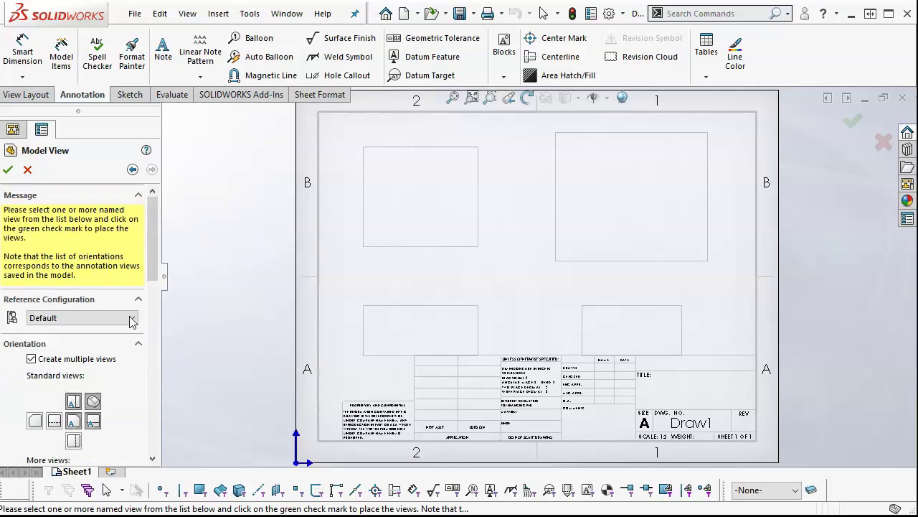
left_click(9, 170)
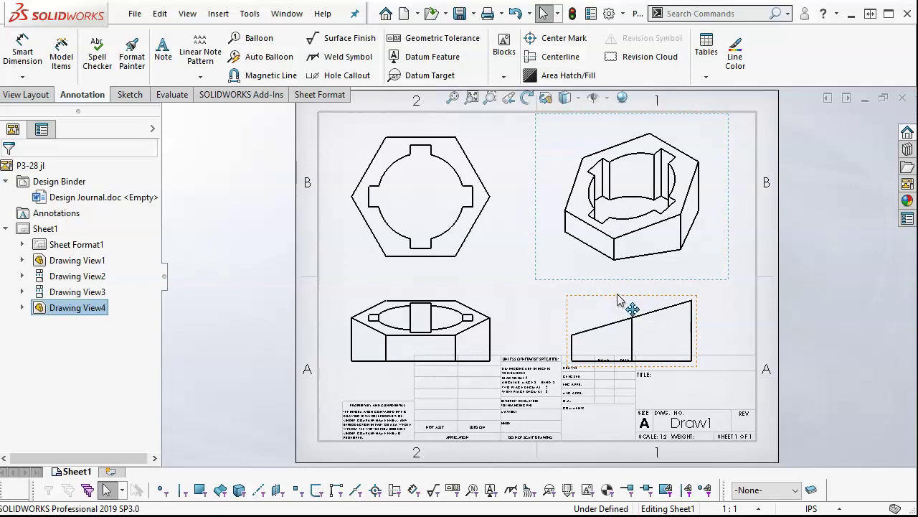
Step: Drag Drawing View1 so its aligned top and right views move with it
left_click_drag(484, 295, 515, 274)
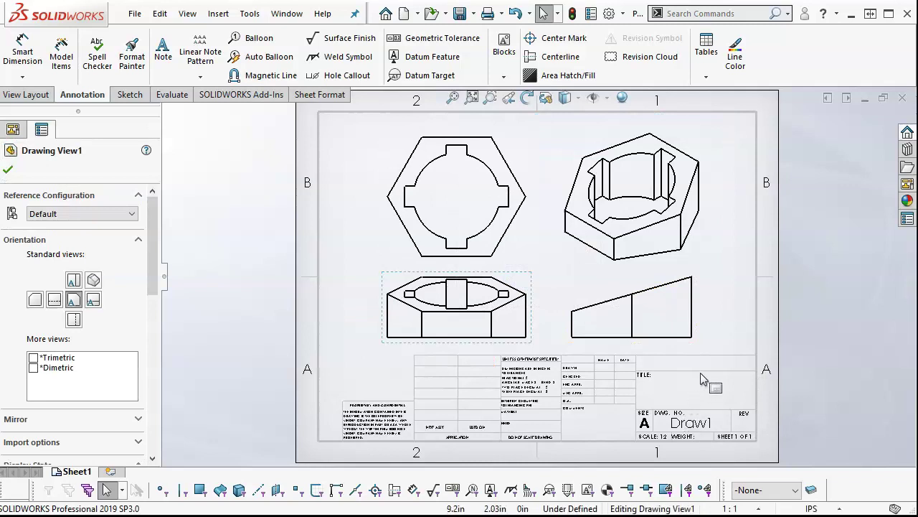
Step: Set the sheet scale to 1:2 and shift the front group and isometric view
left_click(764, 508)
left_click(718, 293)
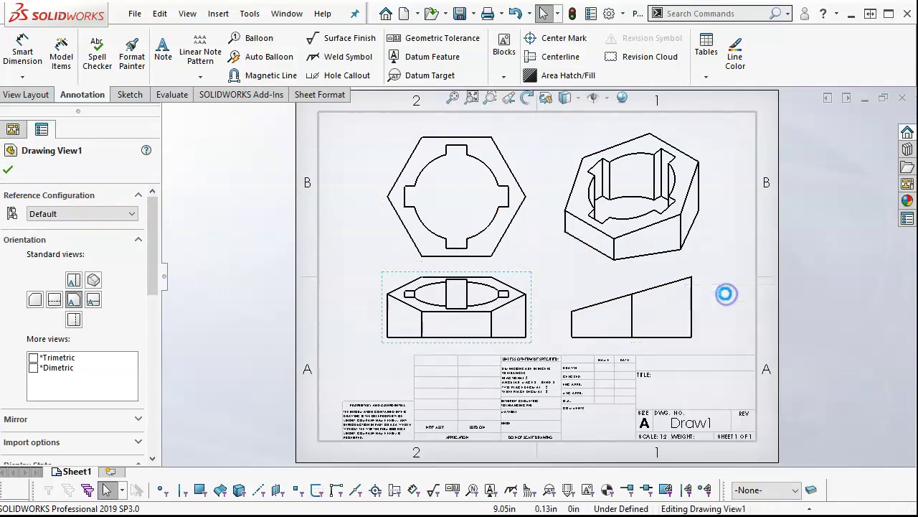
left_click_drag(500, 289, 478, 263)
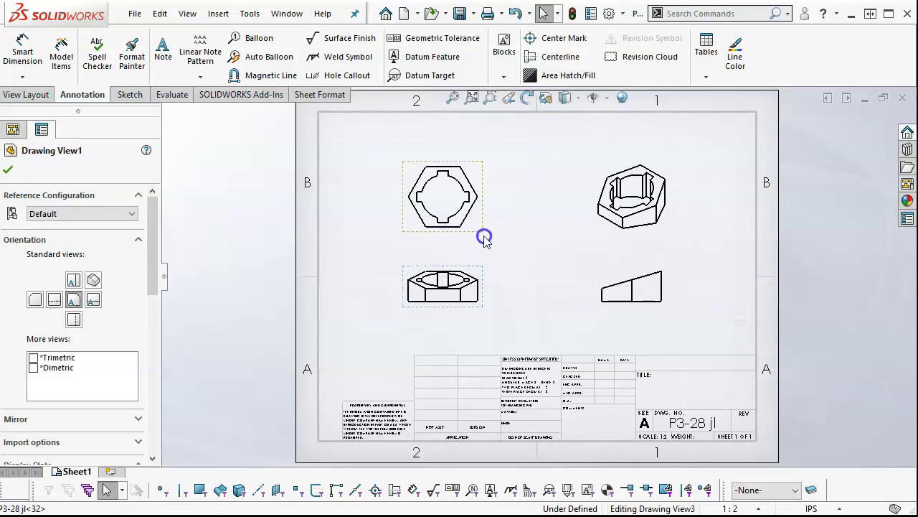
left_click(595, 248)
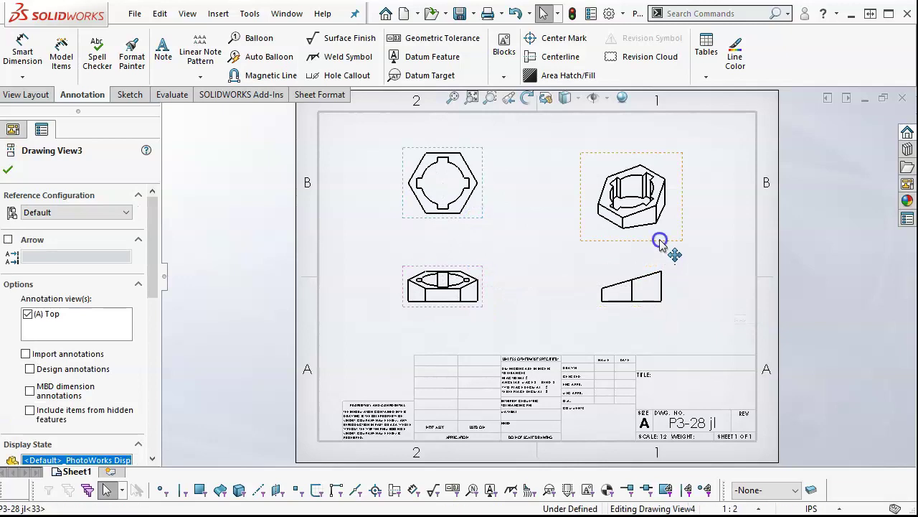
left_click_drag(660, 252, 694, 223)
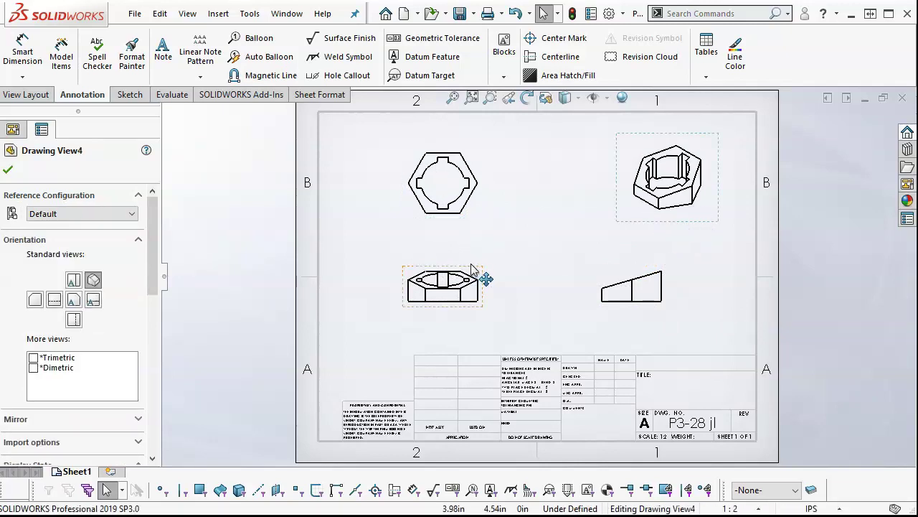
Step: Fine-tune the front, right side and top view positions on the sheet
mouse_move(469, 274)
left_mouse_down()
mouse_move(478, 290)
mouse_move(474, 261)
mouse_move(472, 281)
mouse_move(472, 271)
mouse_move(488, 266)
mouse_move(478, 268)
mouse_move(482, 296)
mouse_move(480, 251)
mouse_move(478, 284)
mouse_move(482, 273)
left_mouse_up()
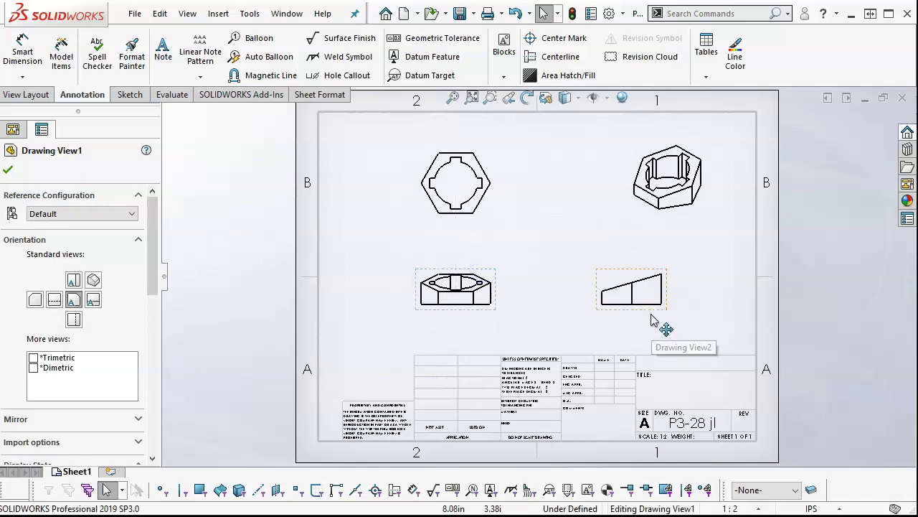
mouse_move(656, 318)
left_mouse_down()
mouse_move(614, 314)
mouse_move(703, 322)
mouse_move(678, 315)
left_mouse_up()
mouse_move(478, 225)
left_mouse_down()
mouse_move(467, 205)
mouse_move(465, 218)
left_mouse_up()
left_click(515, 243)
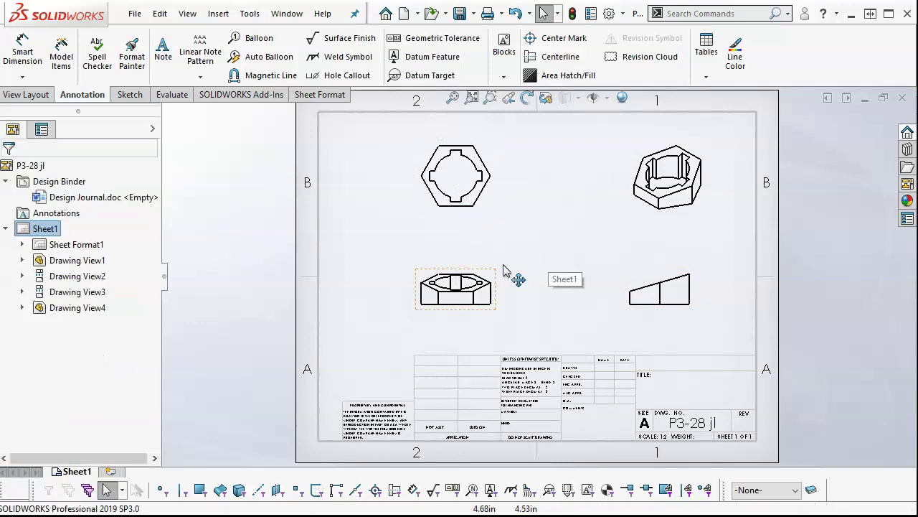
left_click_drag(497, 269, 496, 277)
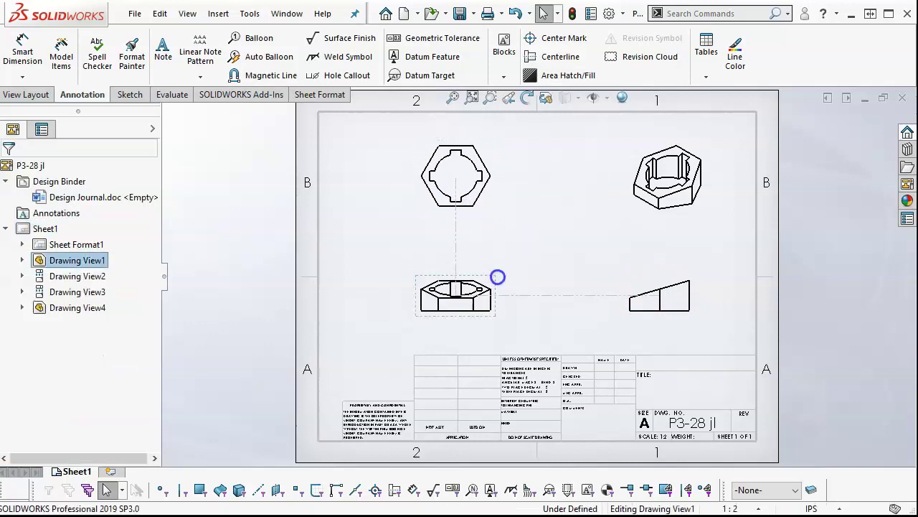
left_click(548, 289)
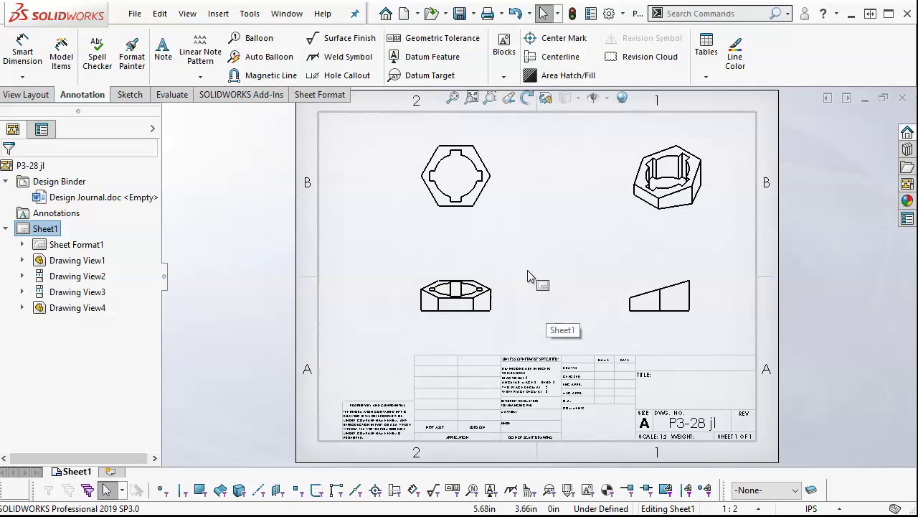
Step: Add the 2.73 height dimension to the left of the hexagon view
left_click(22, 51)
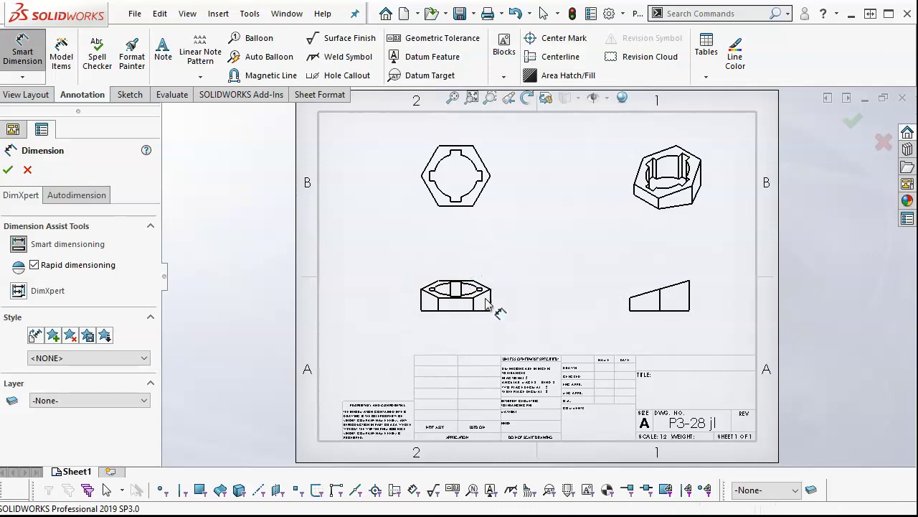
scroll(496, 323, "down", 2)
scroll(496, 325, "up", 1)
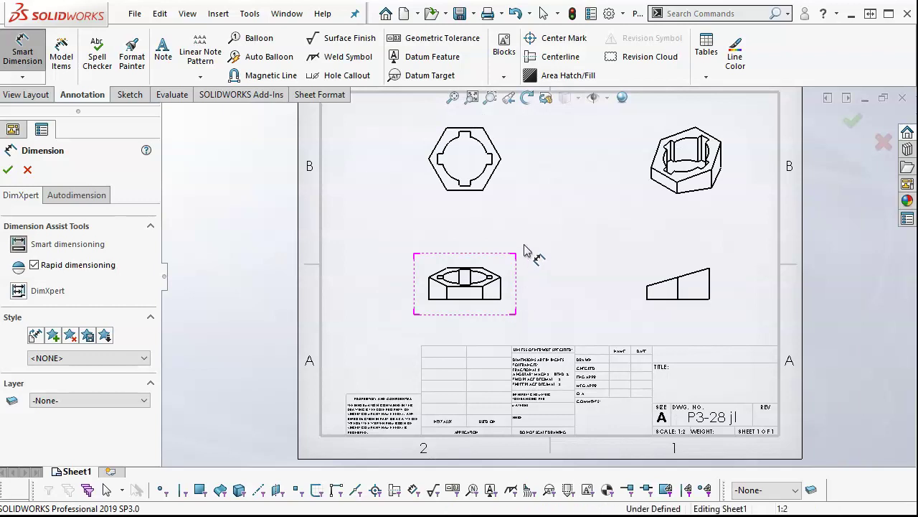
key("f")
scroll(523, 213, "down", 1)
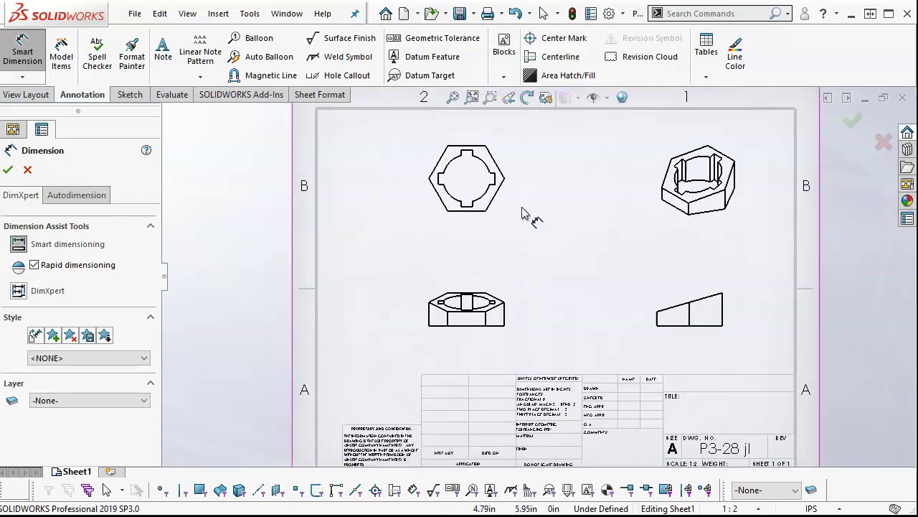
left_click(456, 207)
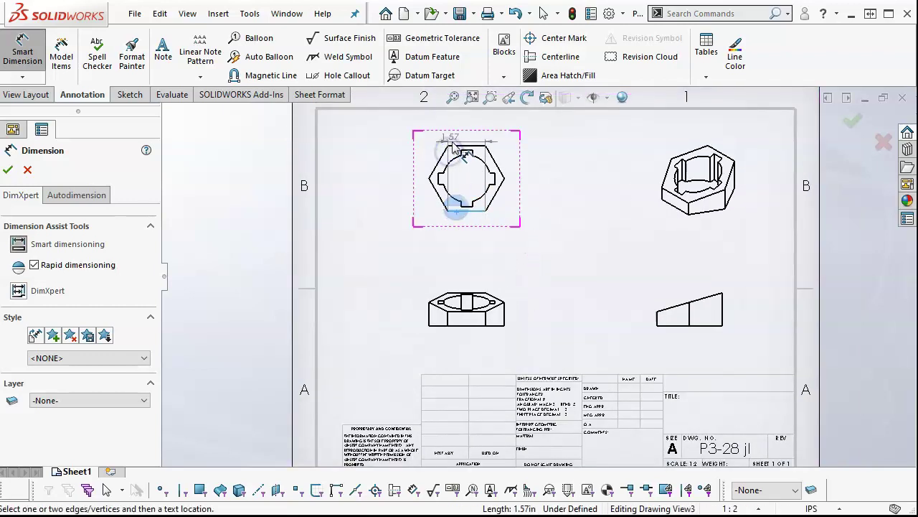
left_click(452, 146)
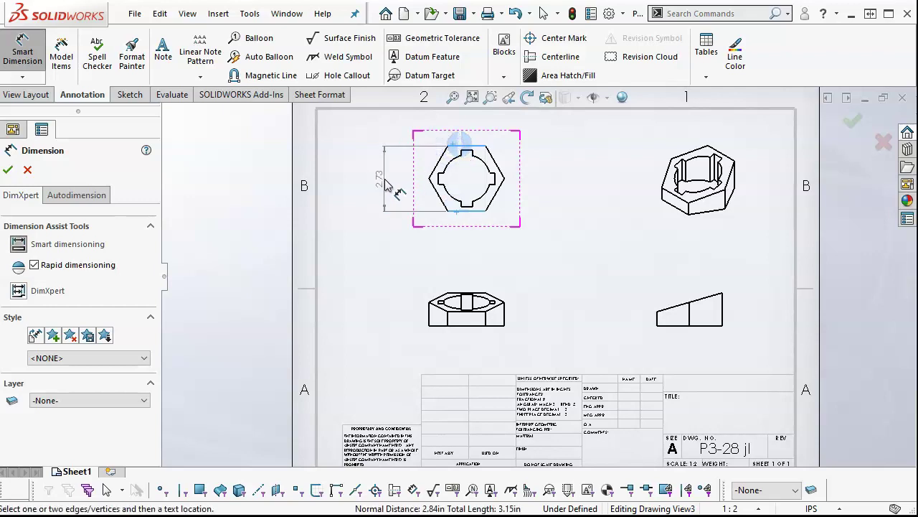
left_click(384, 180)
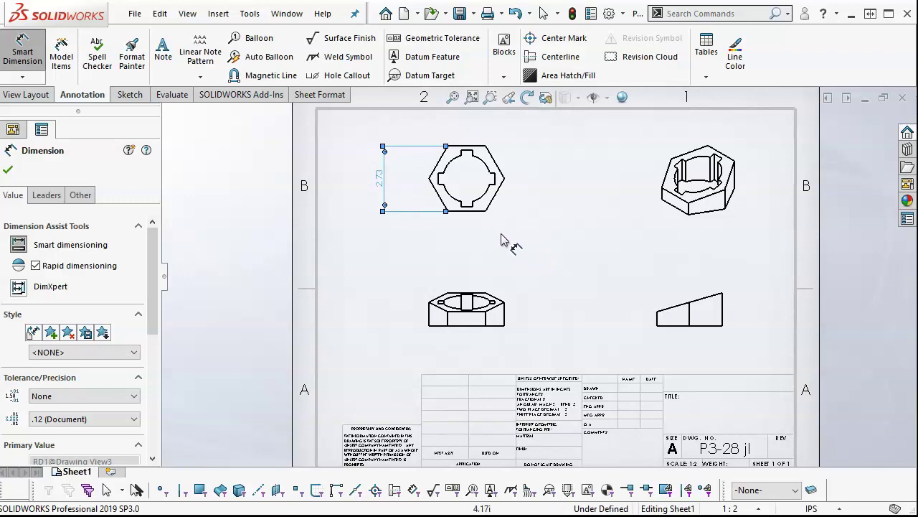
Step: Add the R0.98 bore radius and discard the stray 0.23 dimension
left_click(486, 199)
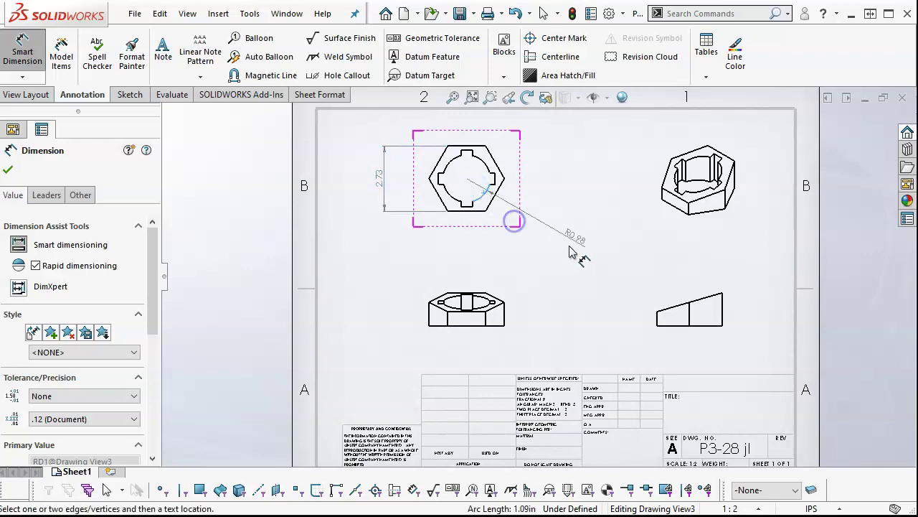
left_click(538, 218)
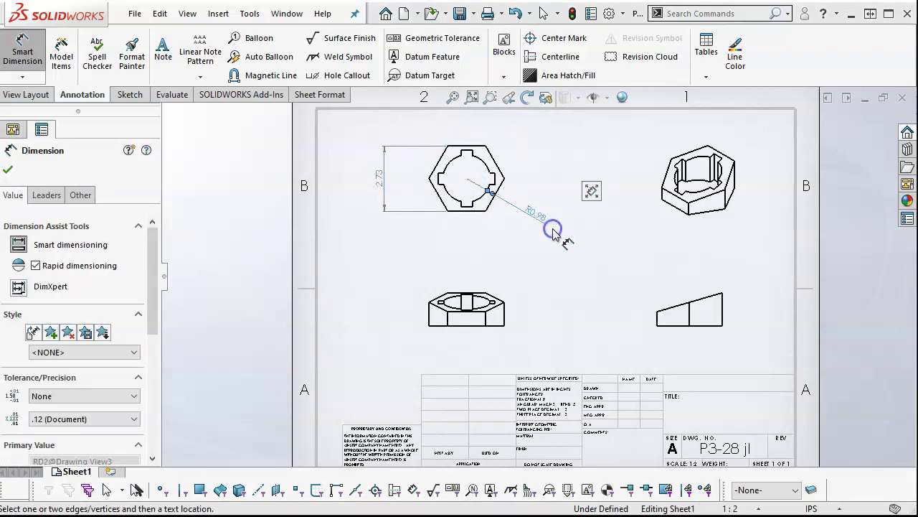
scroll(512, 195, "down", 3)
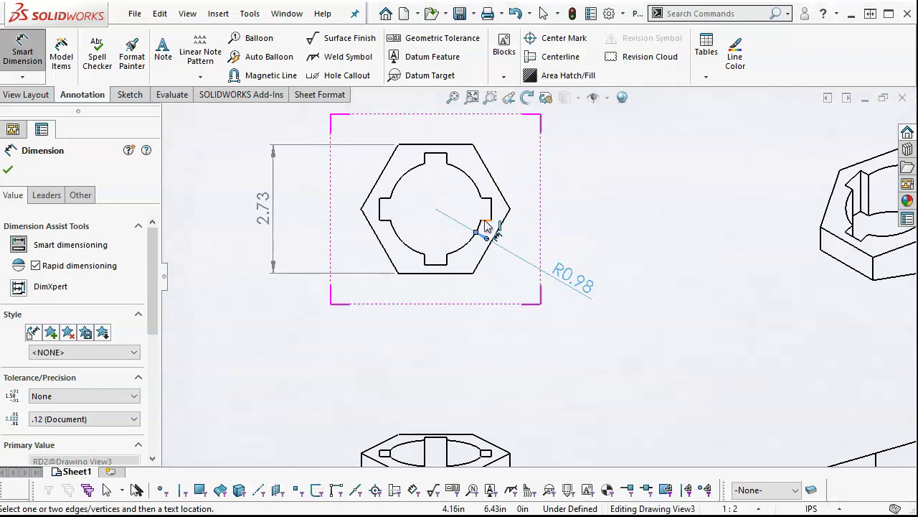
left_click(487, 206)
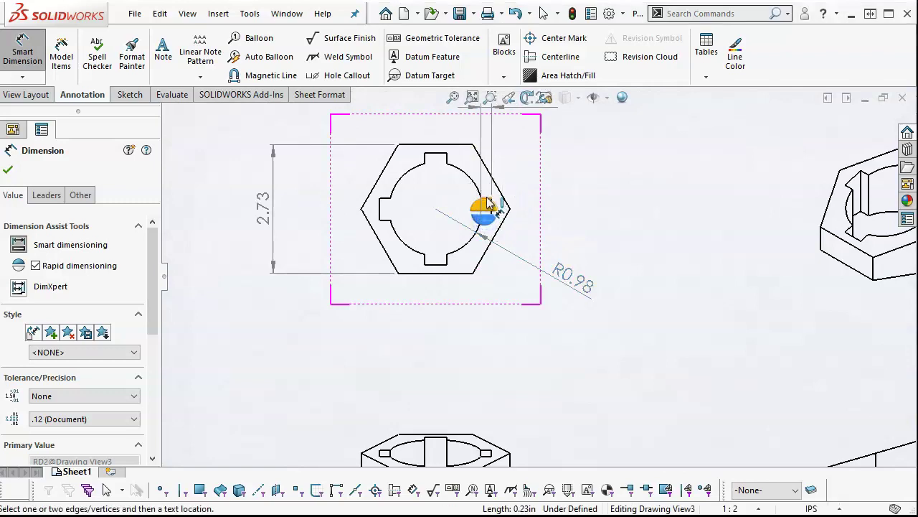
left_click(541, 205)
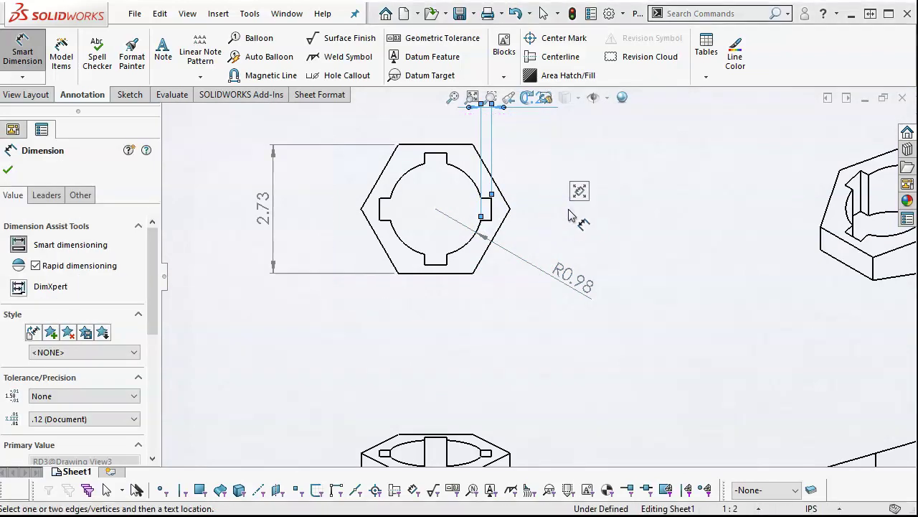
scroll(579, 194, "up", 2)
scroll(577, 201, "up", 1)
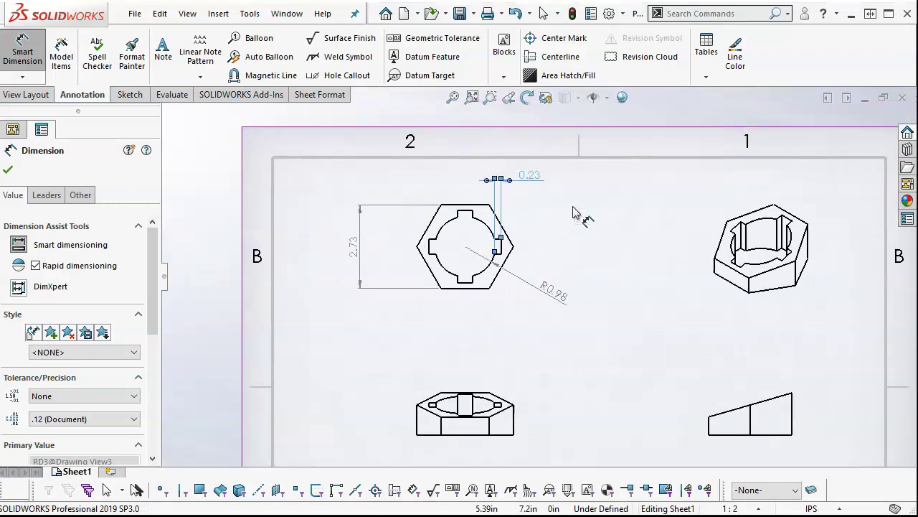
key("Escape")
scroll(538, 258, "down", 2)
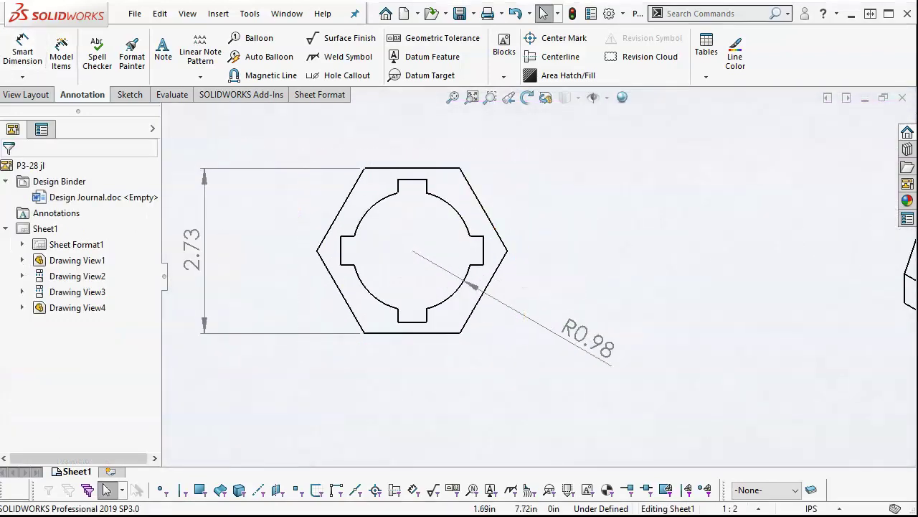
key("Return")
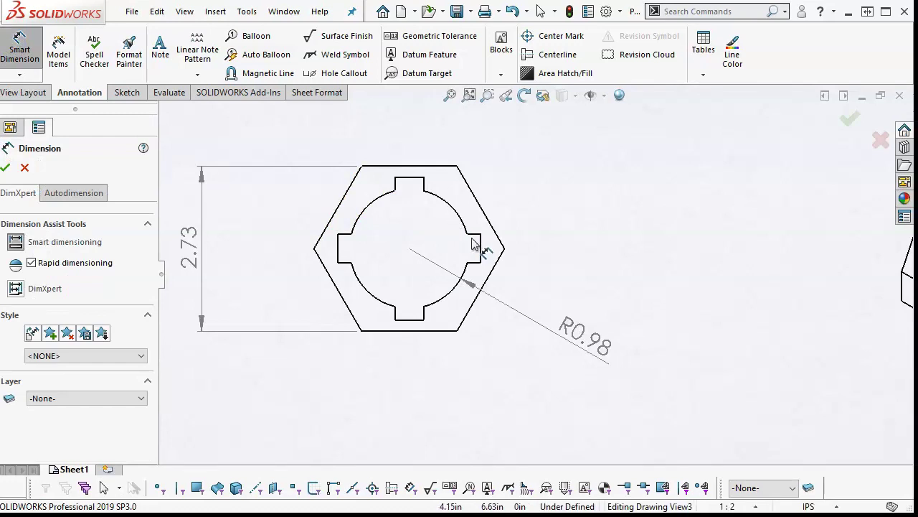
Step: Dimension the 0.47 slot width and the 2.36 slot span above the hexagon
left_click(481, 245)
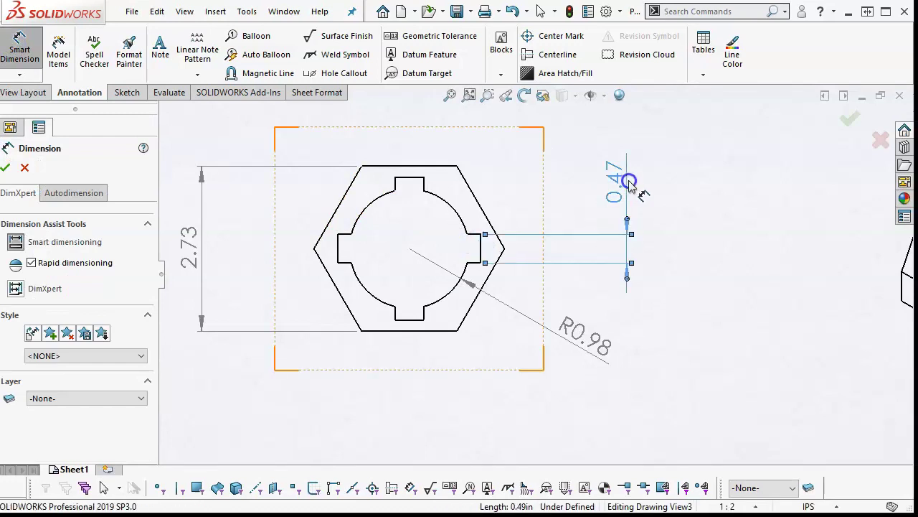
left_click(629, 185)
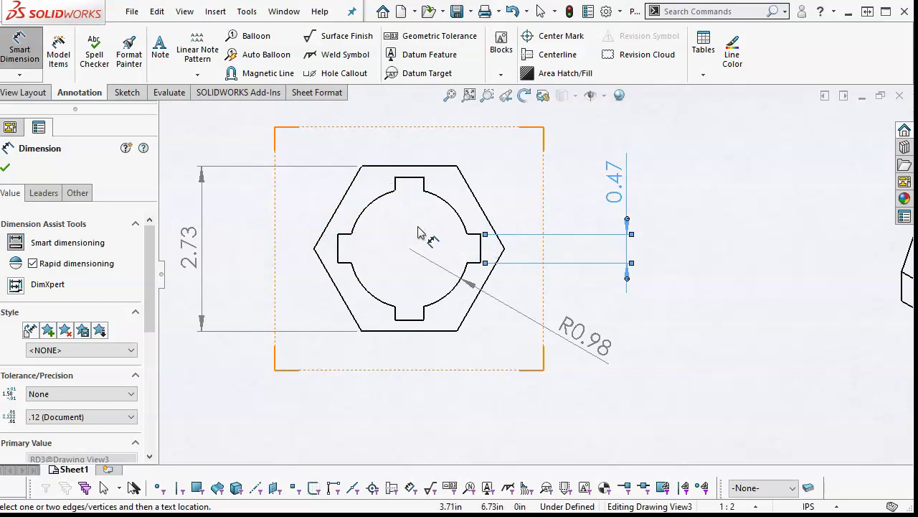
left_click(338, 251)
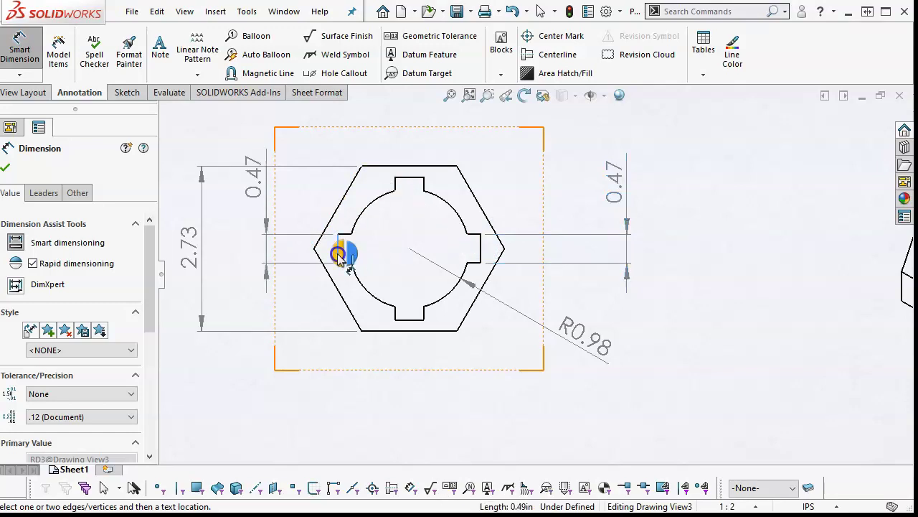
left_click(480, 244)
left_click(444, 151)
scroll(463, 336, "up", 3)
Step: Add a 1.38 height dimension to the left of the lower front view
scroll(512, 375, "up", 2)
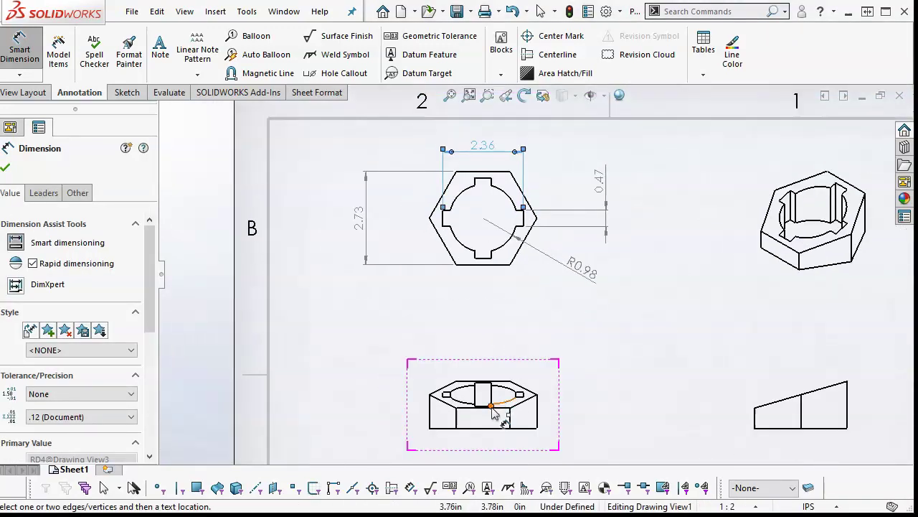
left_click(480, 429)
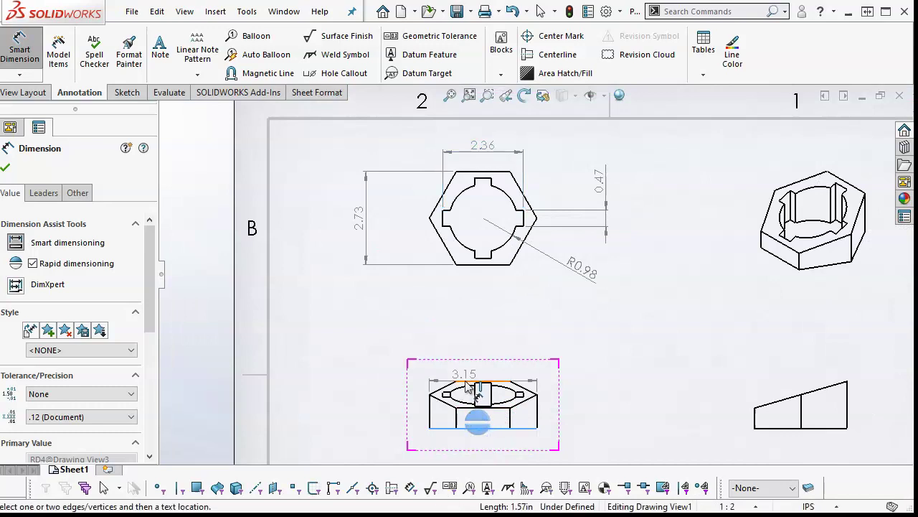
left_click(469, 381)
left_click(385, 409)
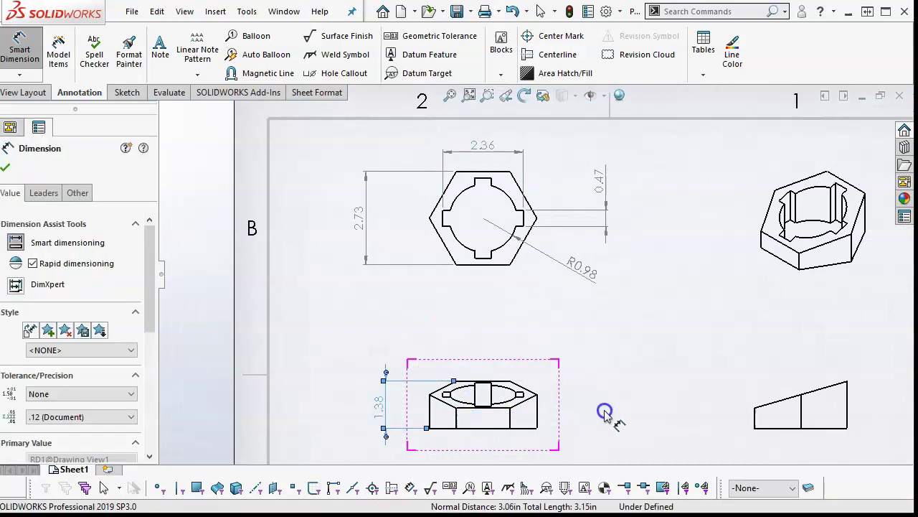
scroll(631, 416, "up", 1)
Step: Place a 163.90° angle on the tapered view, then cancel it
left_click(739, 394)
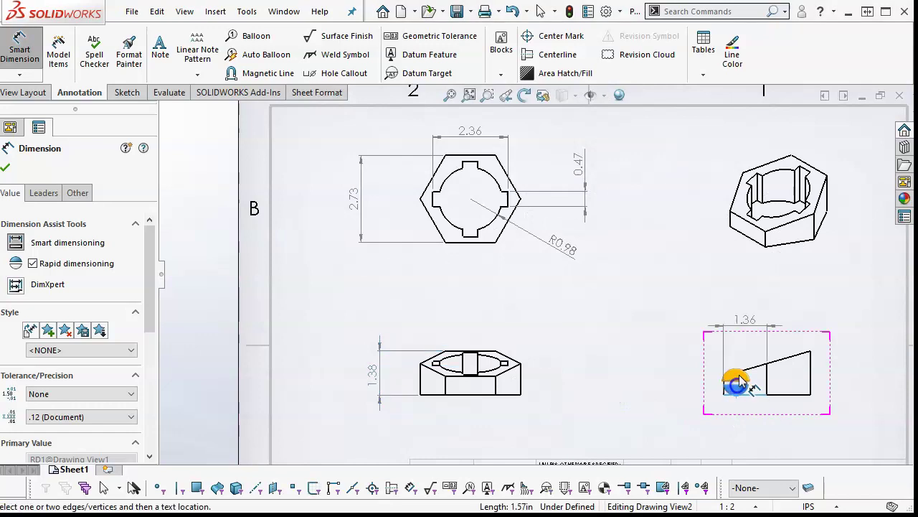
left_click(752, 371)
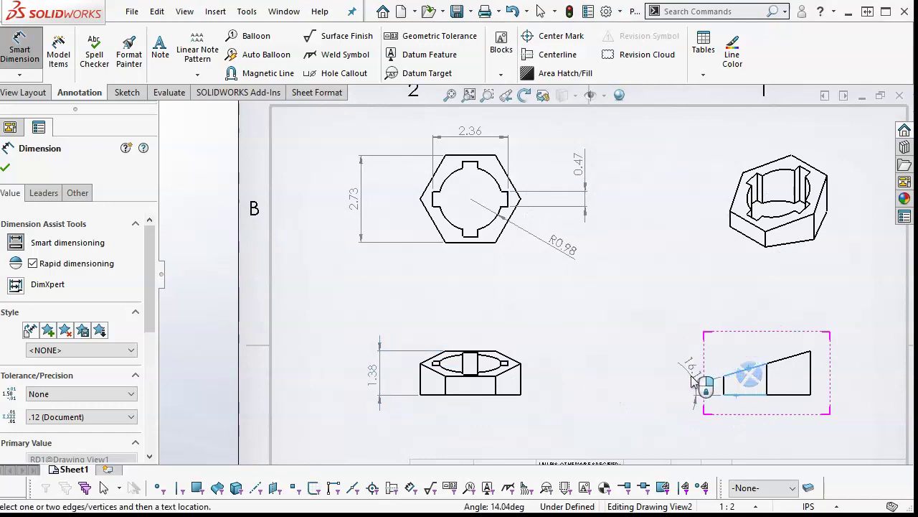
left_click(644, 350)
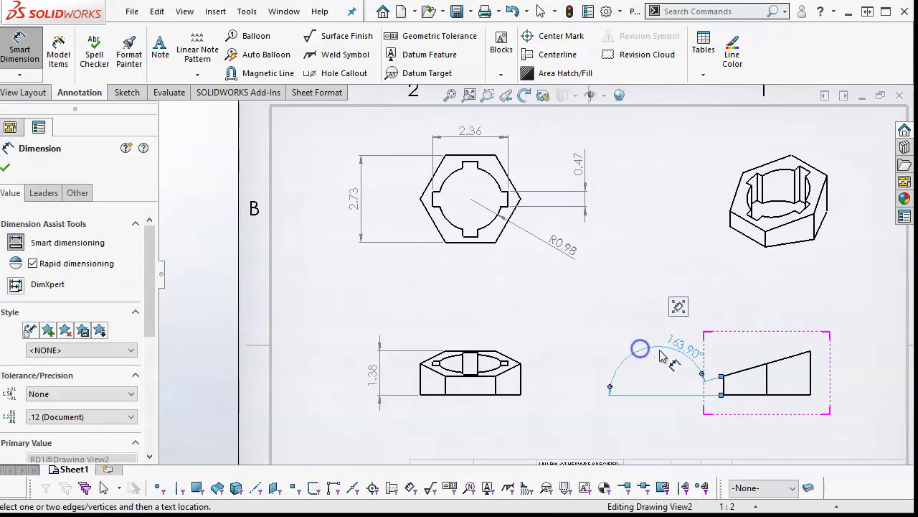
right_click(649, 282)
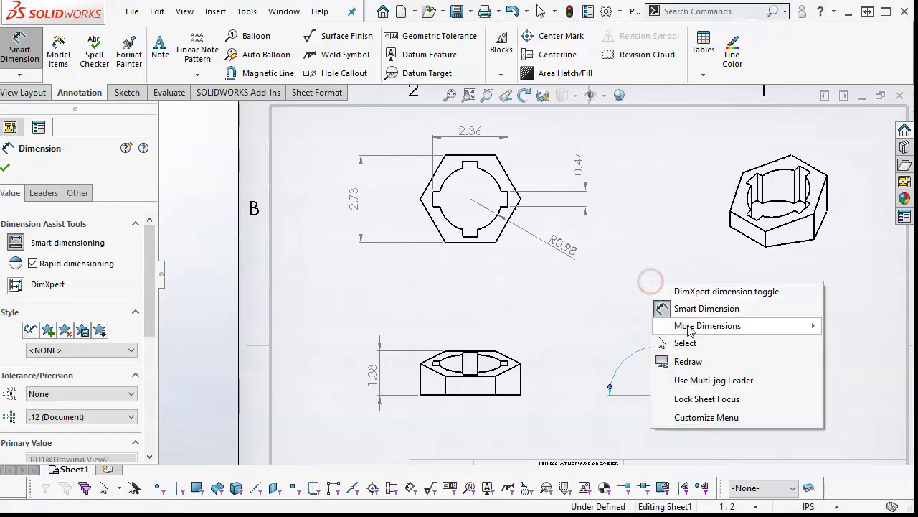
left_click(691, 342)
left_click_drag(686, 352, 693, 323)
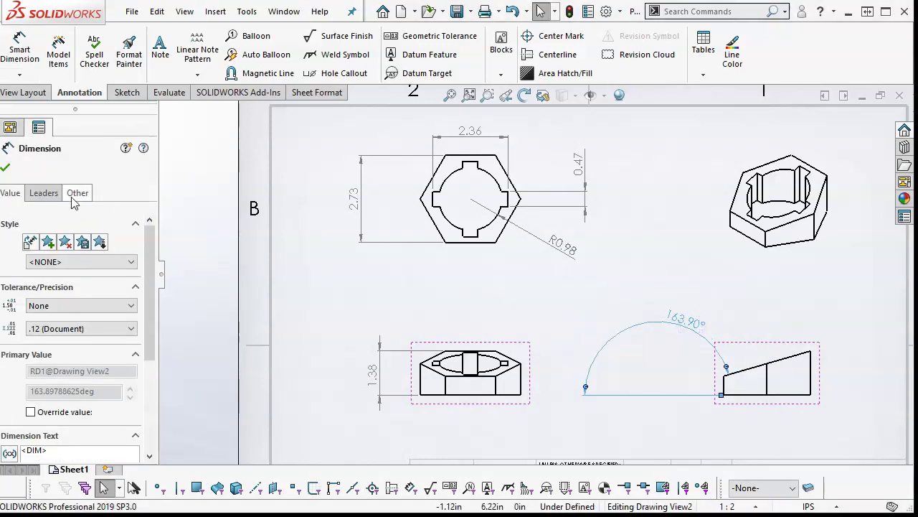
left_click(36, 188)
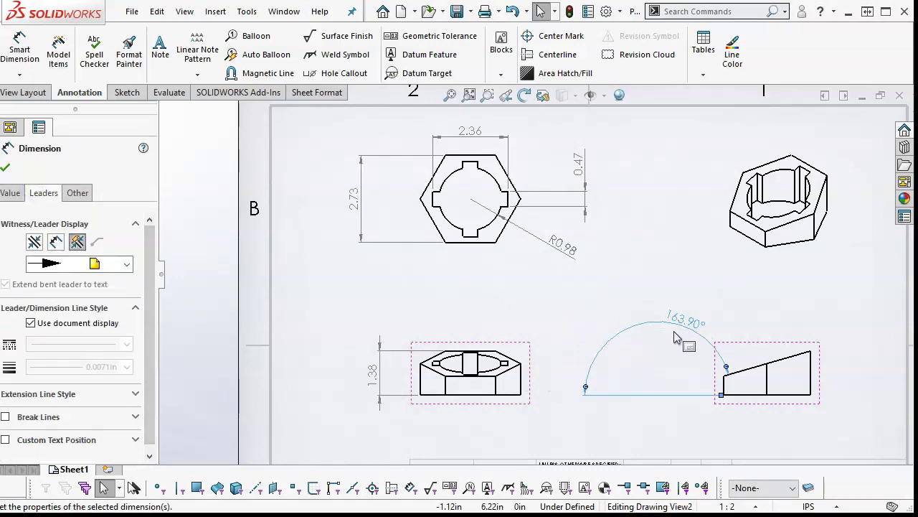
key("Escape")
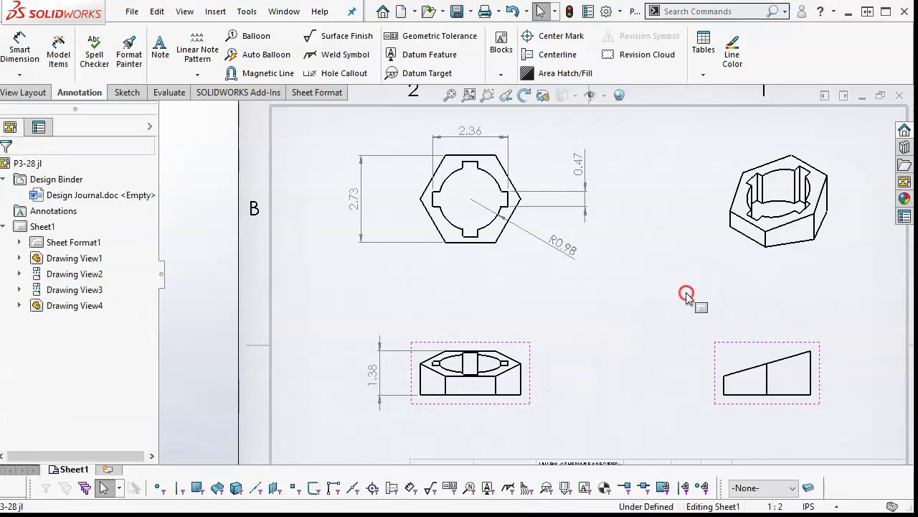
Step: Place the 16.10° angle dimension to the right of the slanted edge
right_click(680, 296)
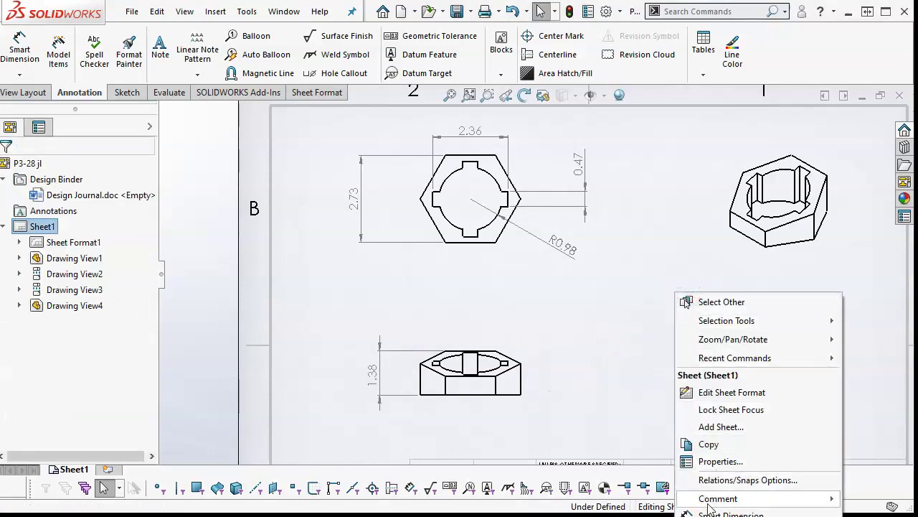
left_click(731, 513)
left_click(747, 378)
left_click(856, 363)
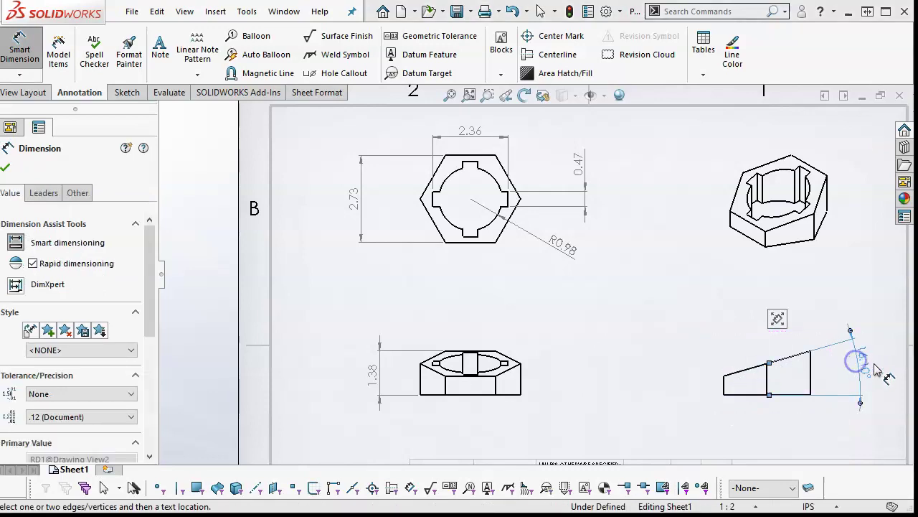
left_click(723, 291)
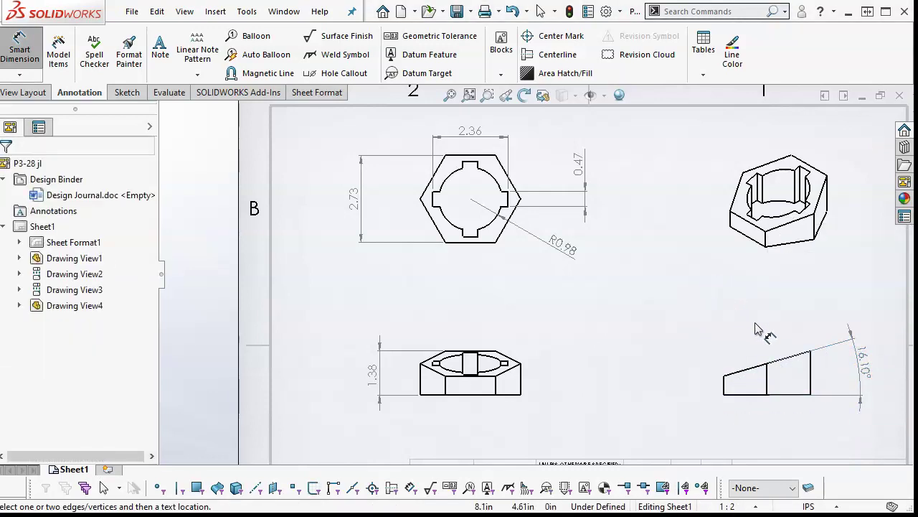
Step: Zoom the view of Sheet1 out and back in to see the whole sheet
scroll(646, 208, "down", 3)
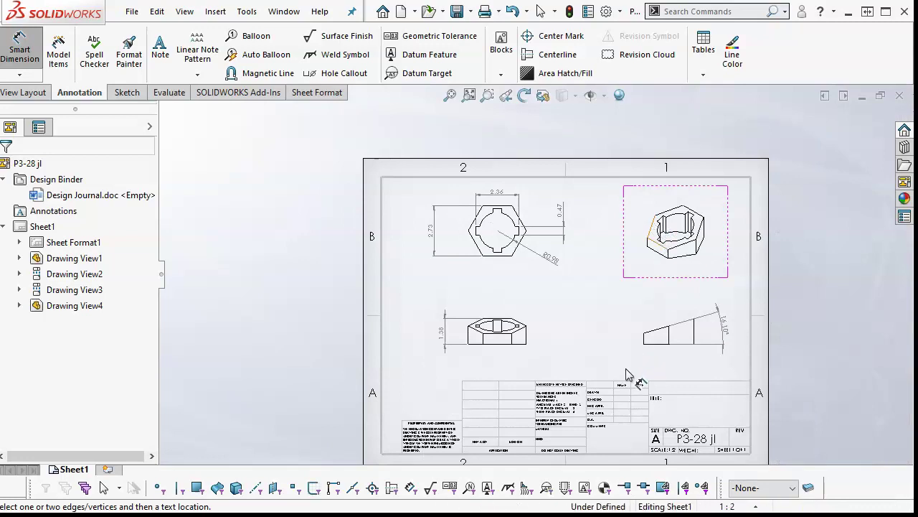
scroll(628, 379, "down", 2)
scroll(553, 229, "up", 2)
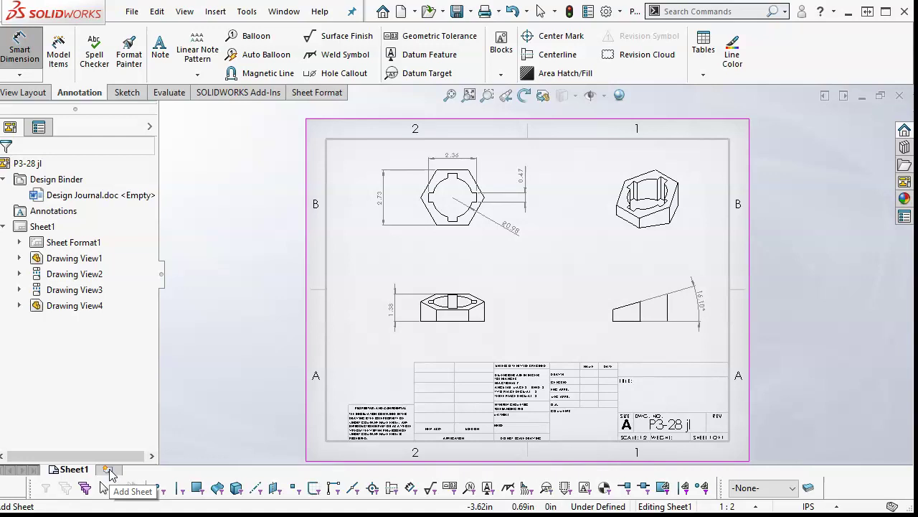
Step: Add Sheet2 and load P3-29 jl.SLDPRT from the Ch3-1 folder into the View Palette
left_click(109, 470)
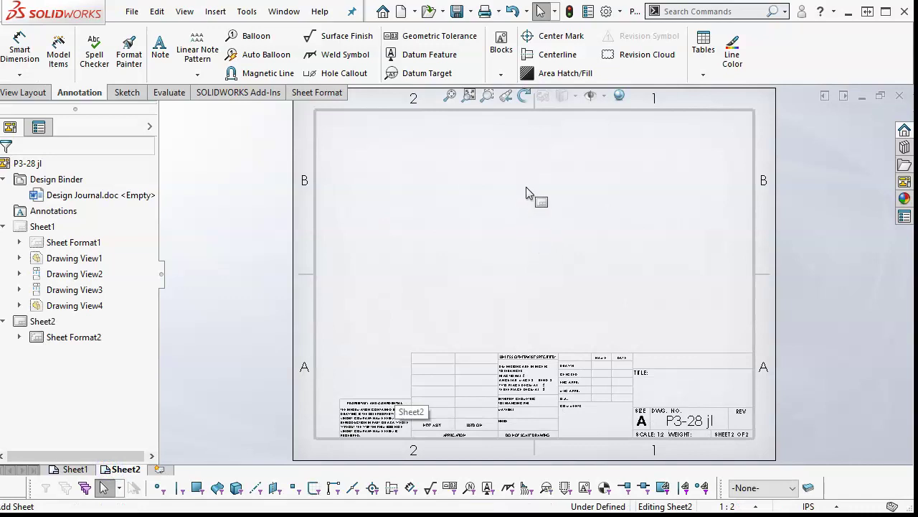
left_click(905, 182)
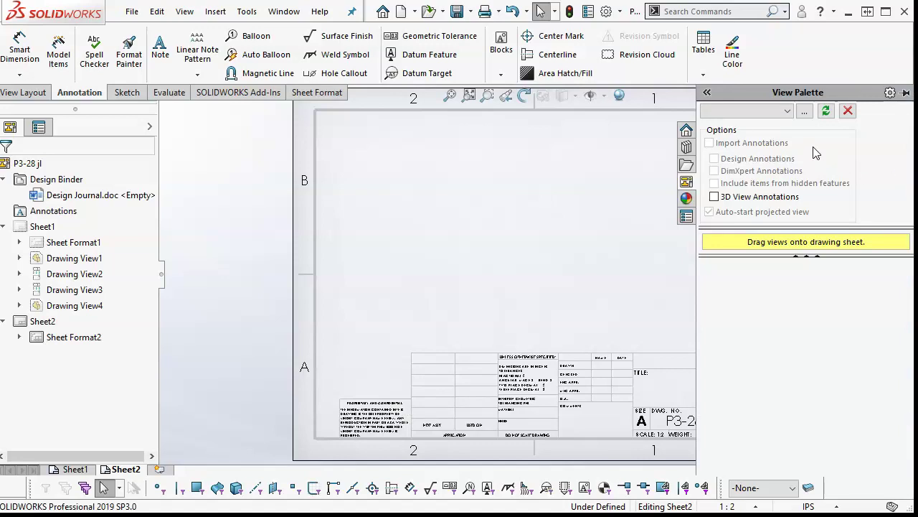
left_click(787, 112)
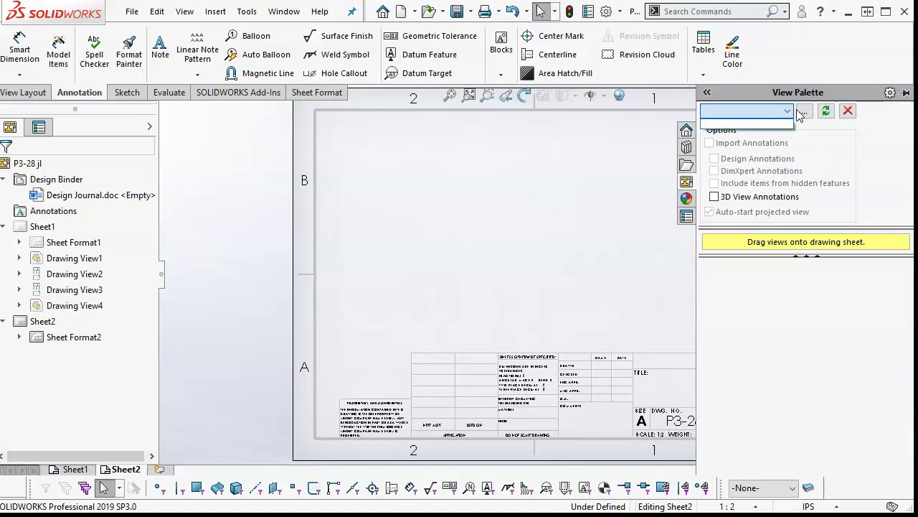
left_click(803, 114)
left_click(807, 113)
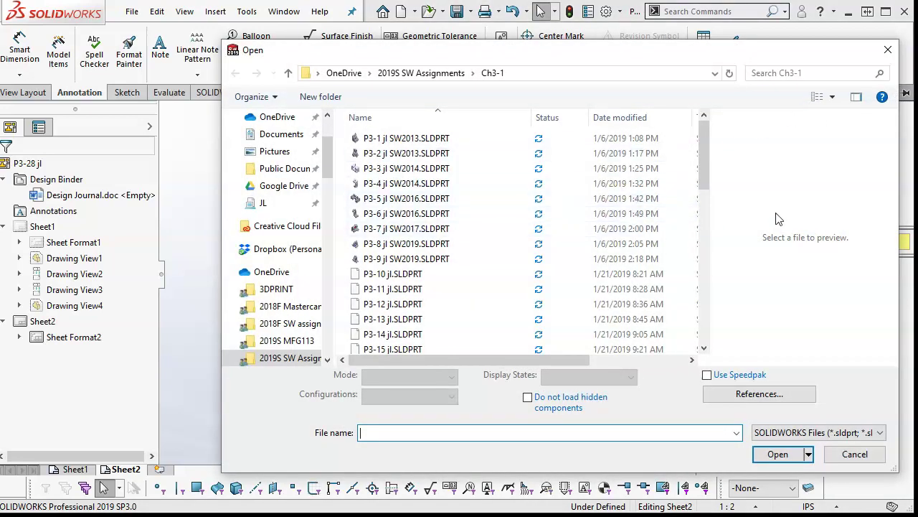
left_click_drag(708, 188, 687, 281)
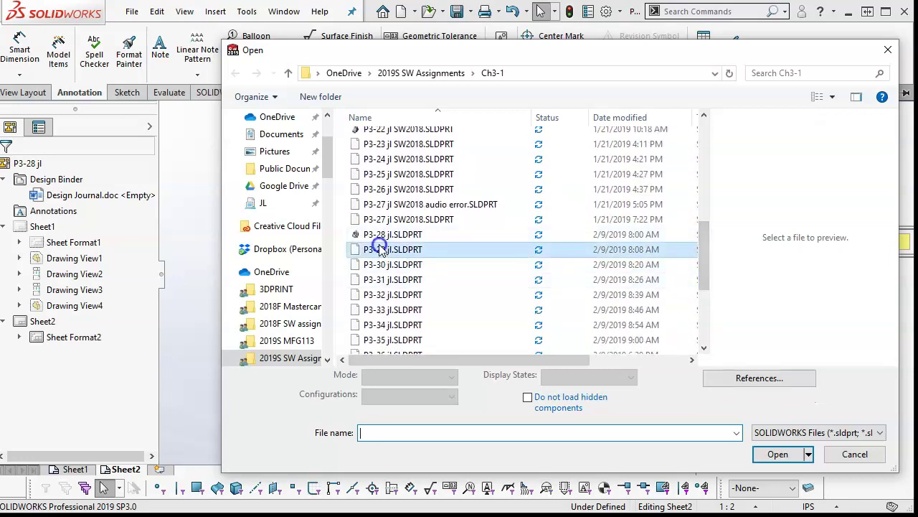
left_click(771, 452)
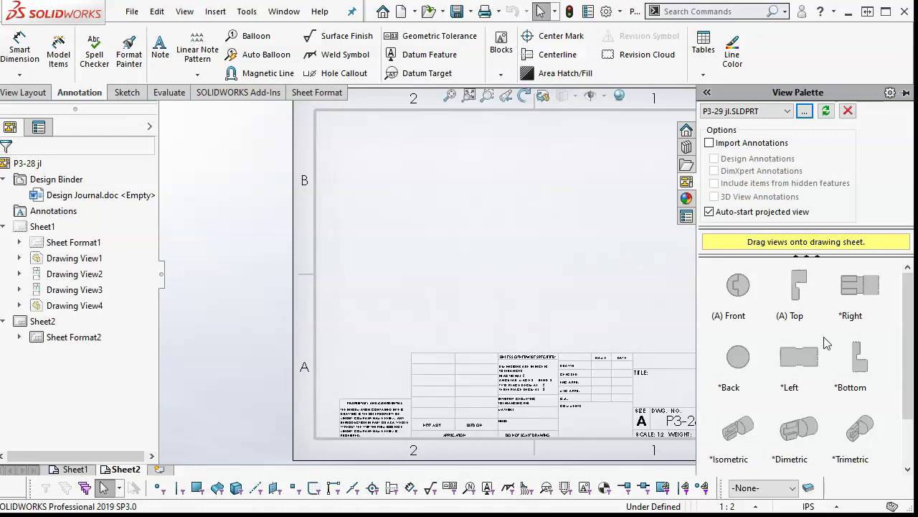
Step: Place the P3-29 jl front view on Sheet2 with projected top, right and isometric views
left_click_drag(743, 296, 399, 277)
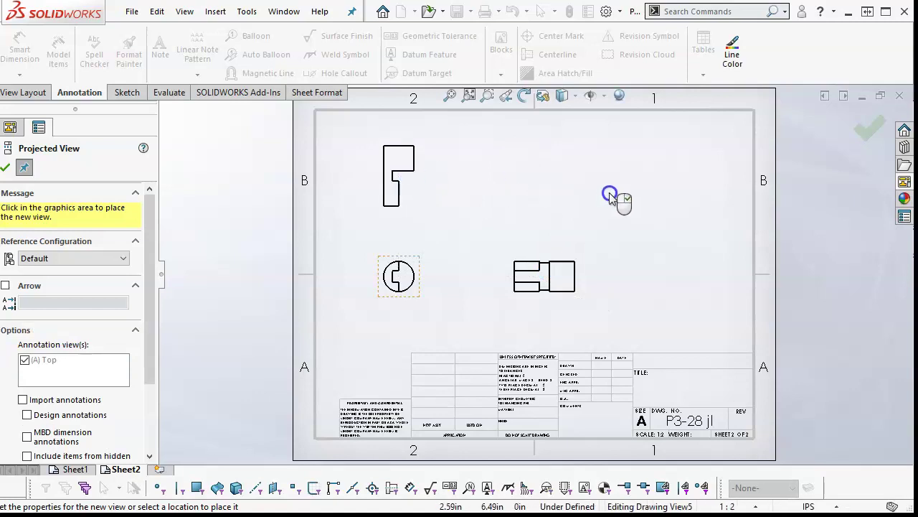
left_click(561, 189)
left_click(868, 128)
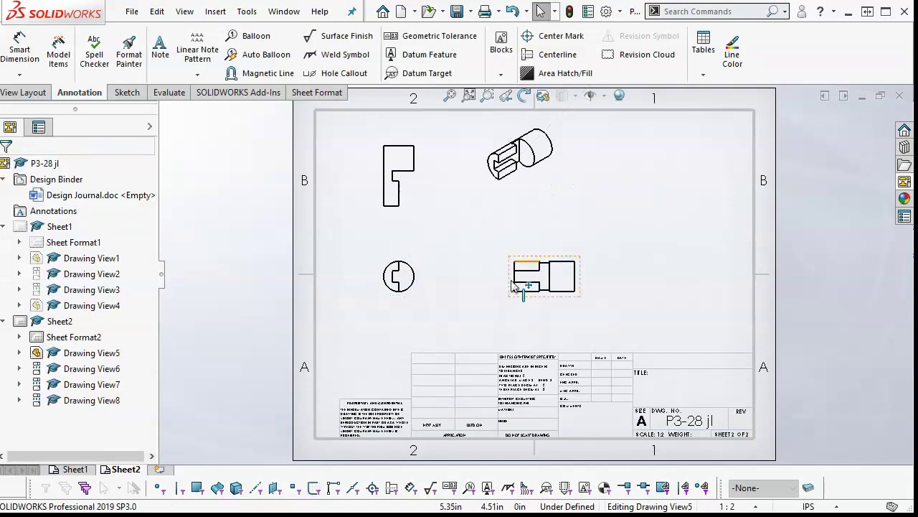
Step: Spread the right, front and isometric views apart across Sheet2
left_click_drag(512, 292, 559, 308)
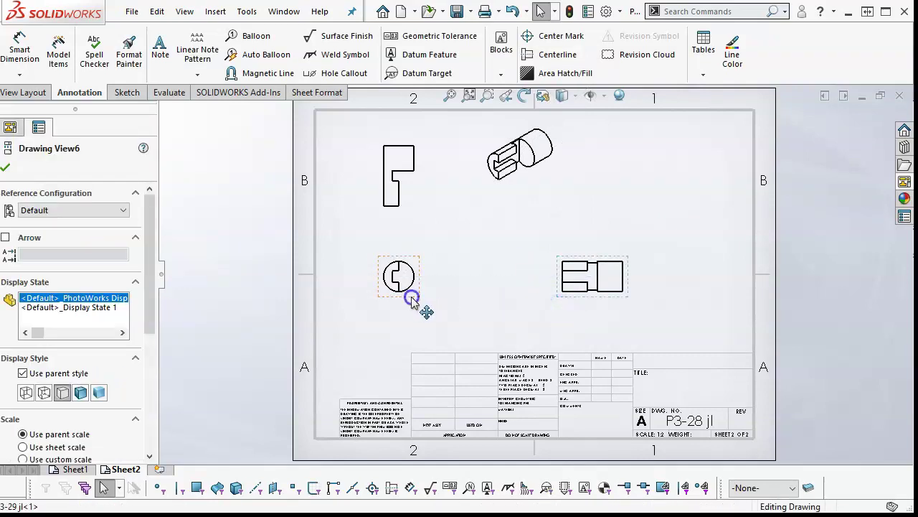
left_click_drag(424, 307, 459, 324)
left_click_drag(553, 200, 676, 205)
Step: Dimension the top view's tall edge as 2.75 and the front view's circle as R0.69
left_click(18, 39)
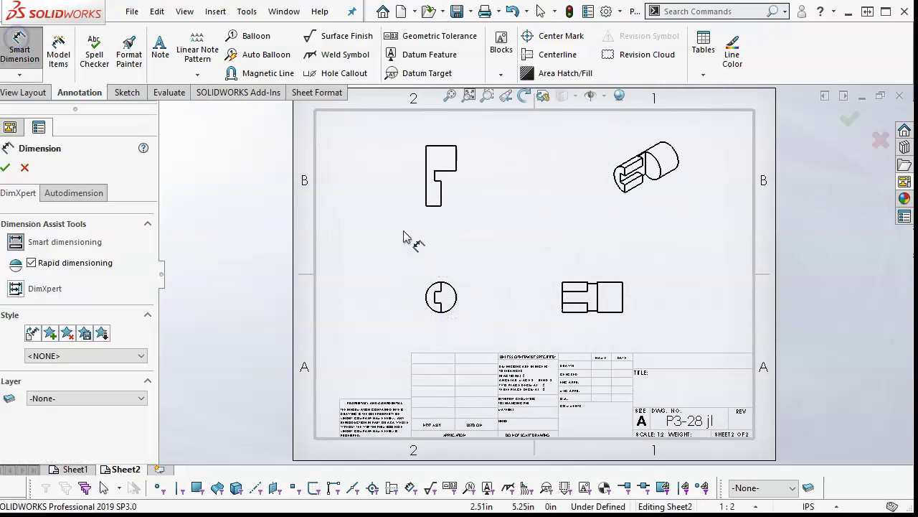
left_click(428, 188)
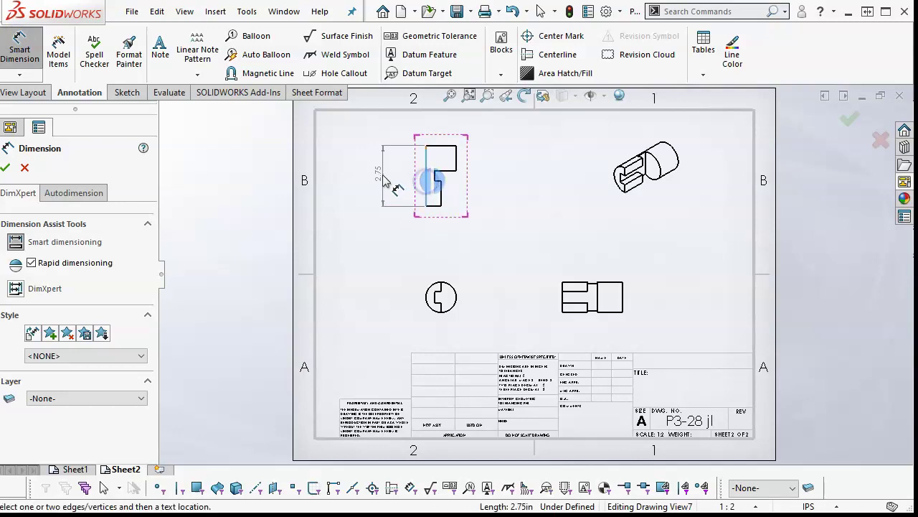
left_click(394, 175)
left_click(427, 288)
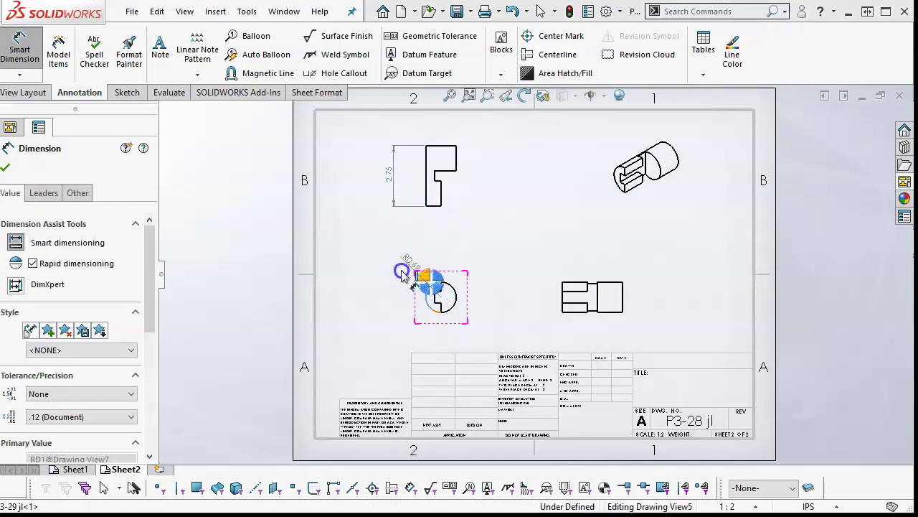
left_click(392, 262)
scroll(435, 324, "down", 2)
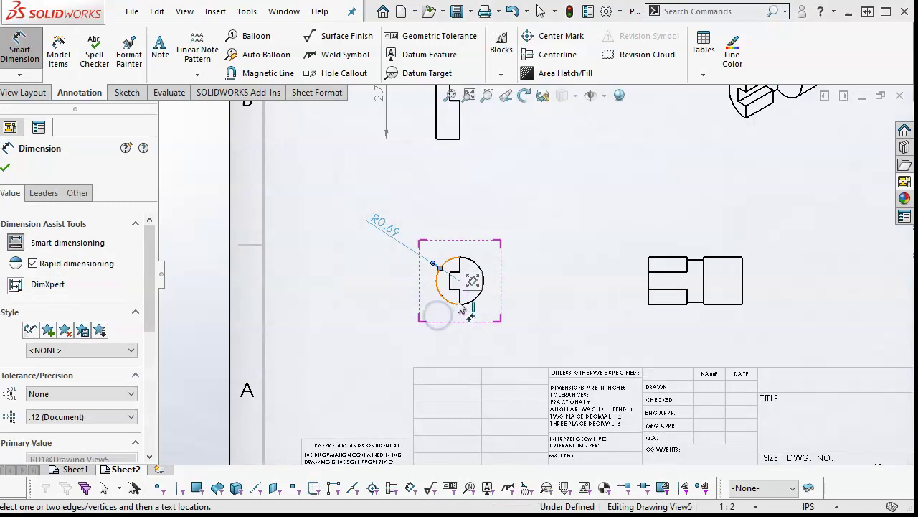
Step: Add a 0.31 slot dimension below the circle and 0.49 below the right view
left_click(455, 292)
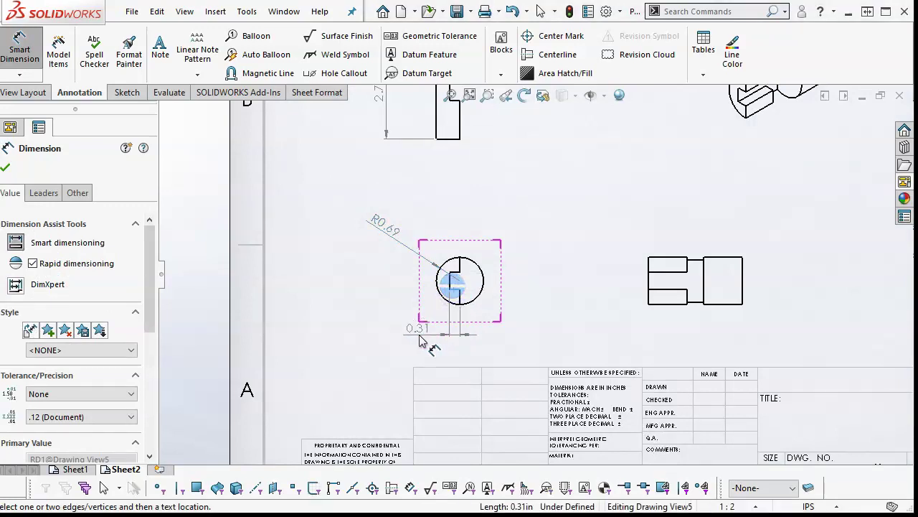
left_click(419, 338)
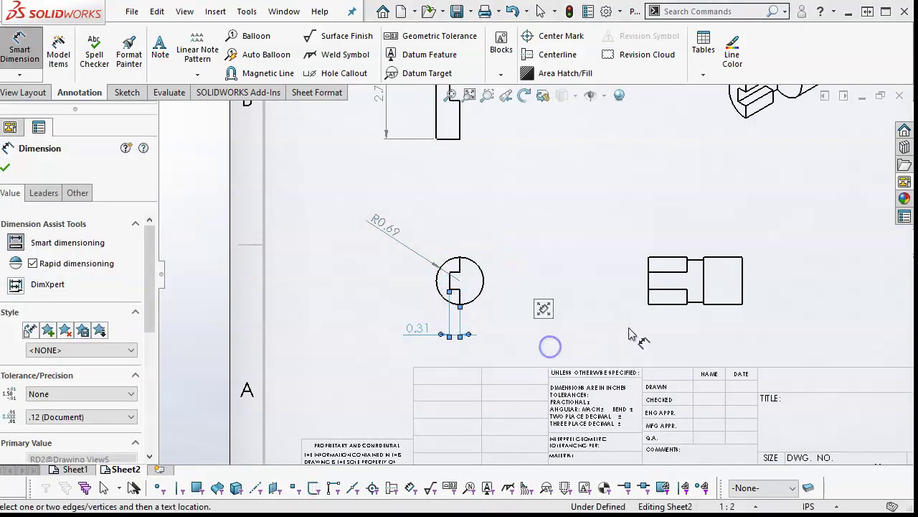
left_click(700, 294)
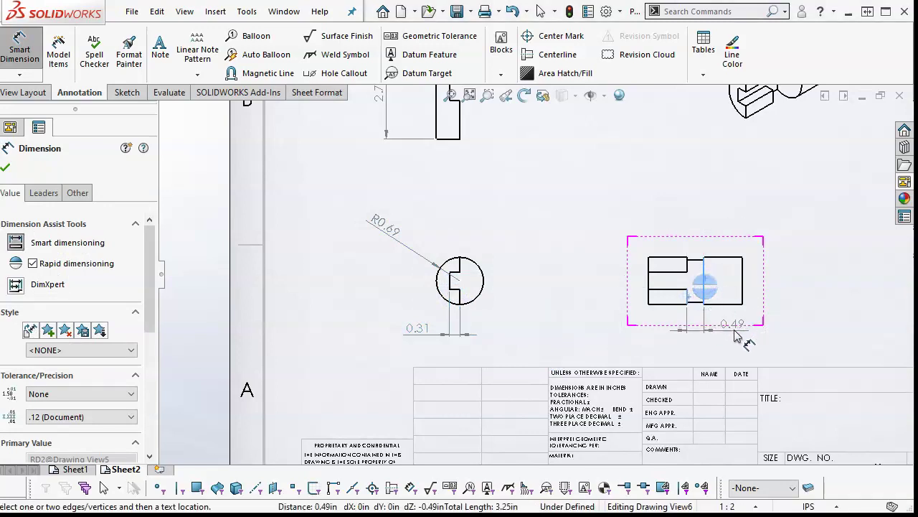
left_click(739, 332)
right_click(685, 192)
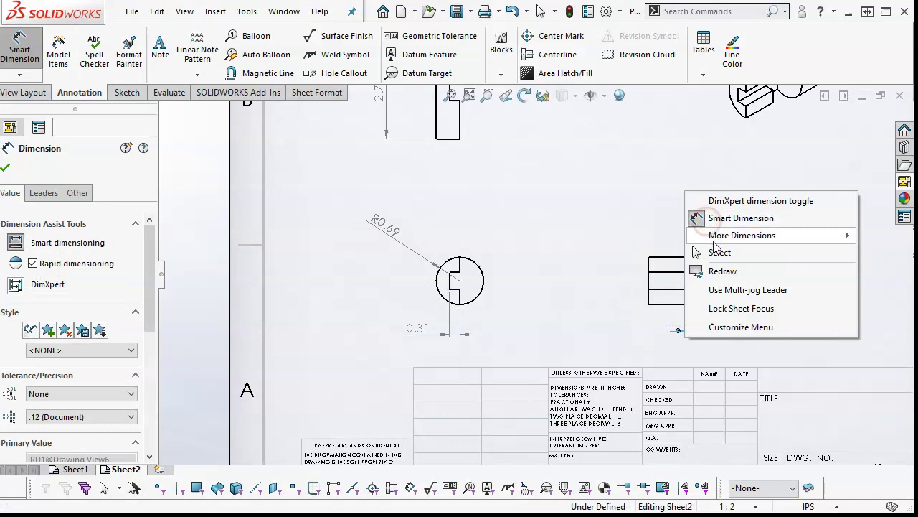
left_click(702, 252)
key("f")
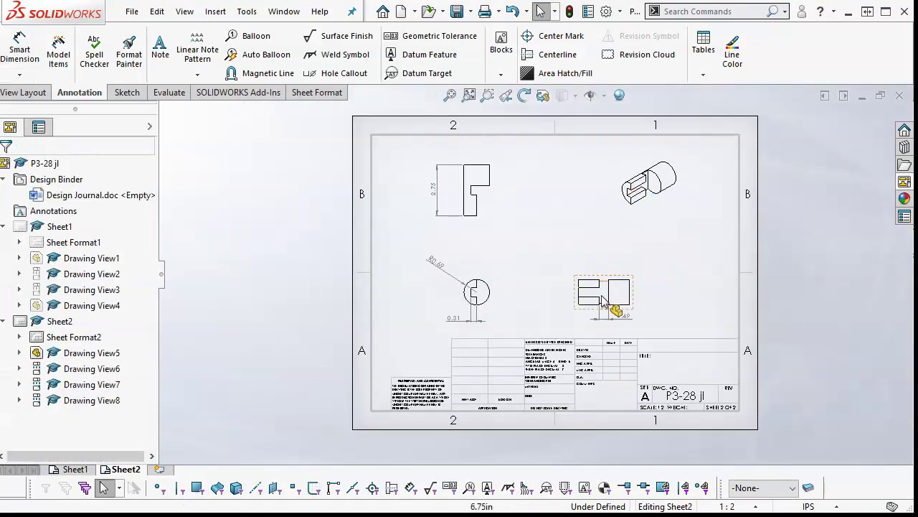
key("f")
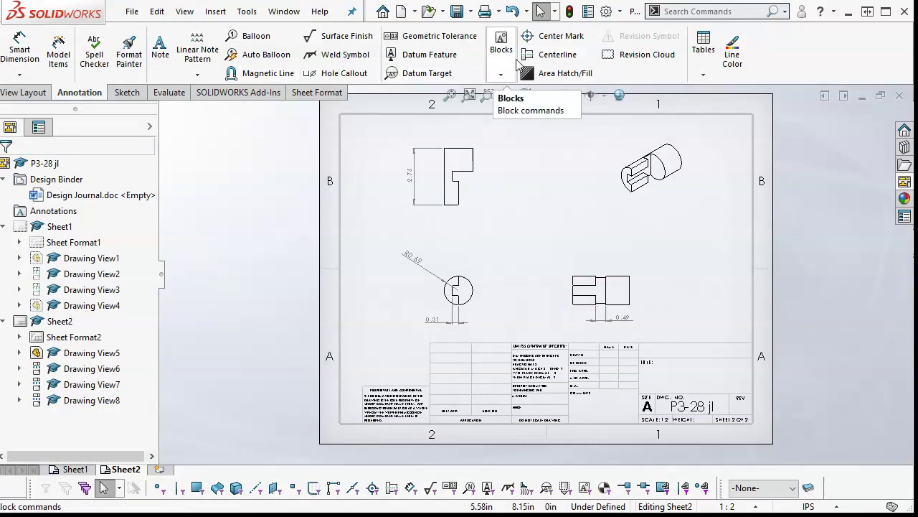
Step: Put a center mark on the lower-left view's circle
left_click(535, 39)
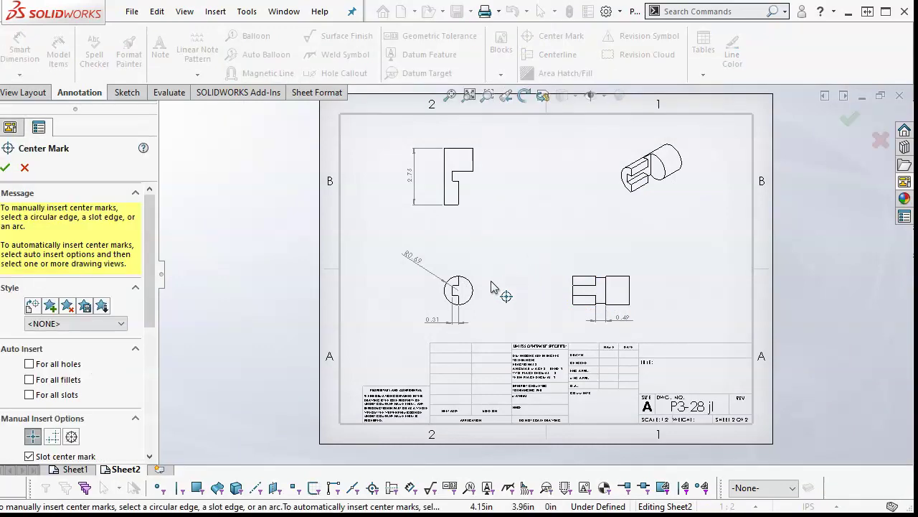
left_click(472, 300)
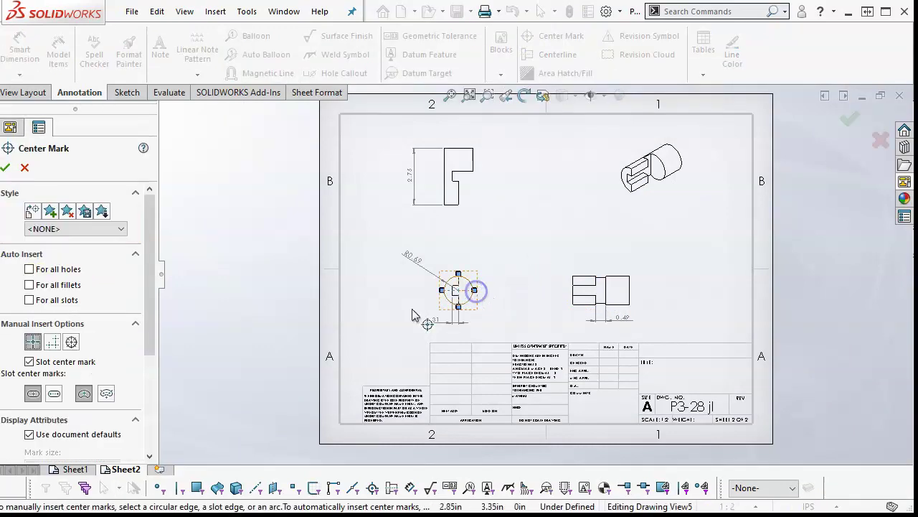
left_click(6, 170)
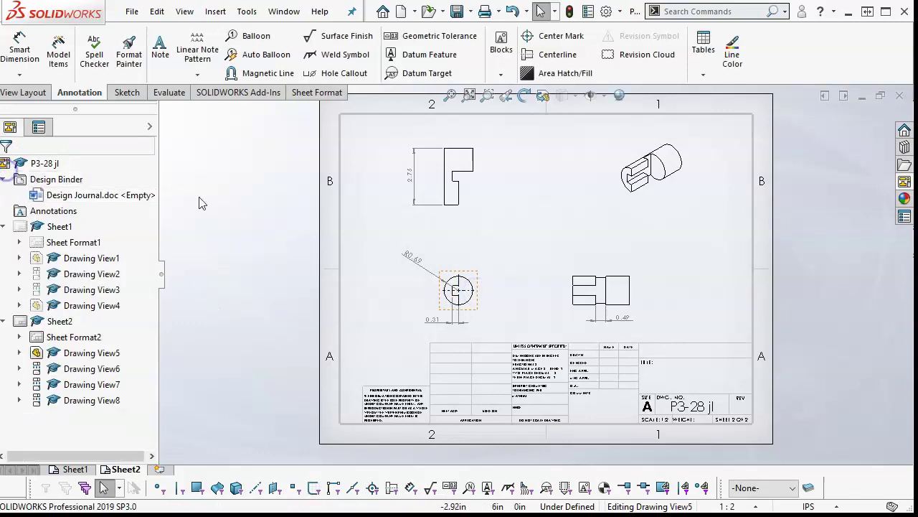
Step: Add a centerline to the lower-right view and extend its left end across the view
left_click(560, 55)
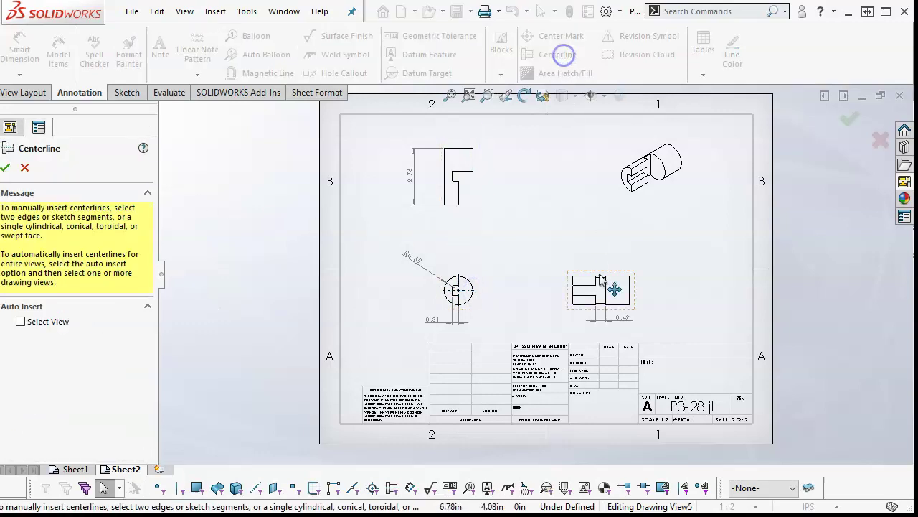
left_click(613, 305)
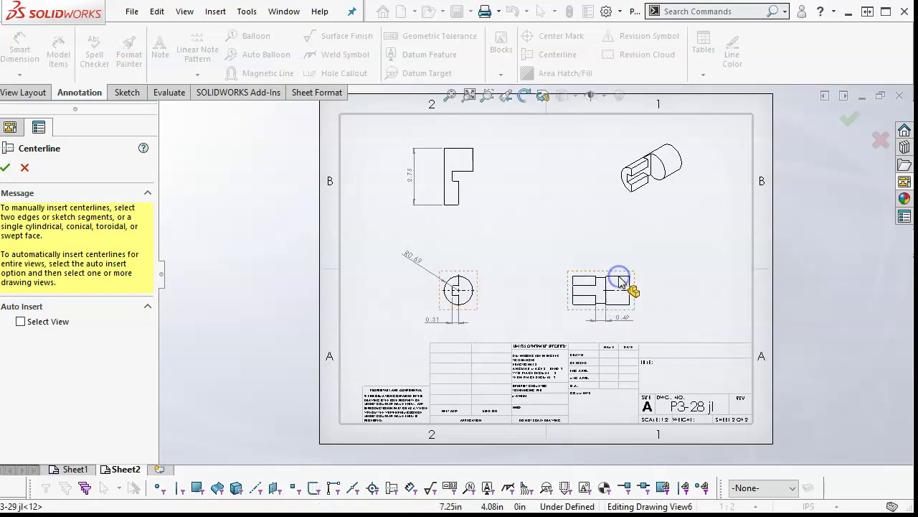
left_click(6, 169)
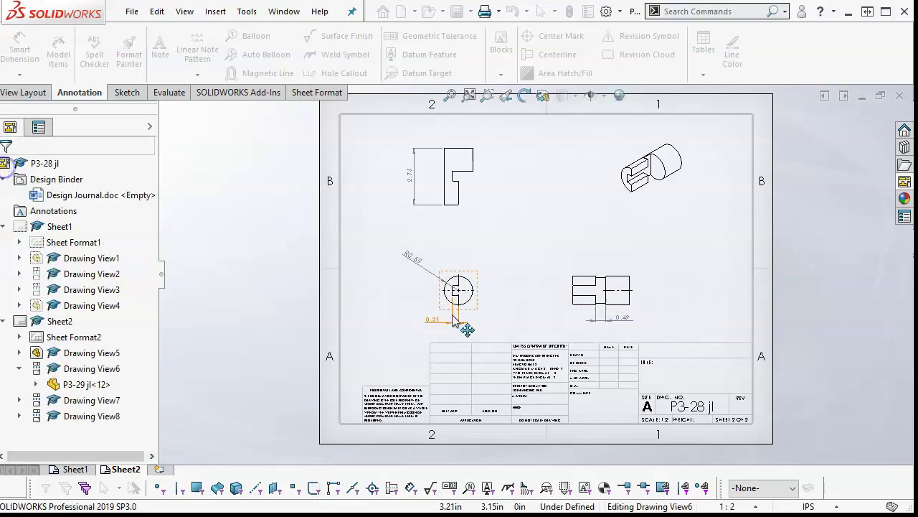
scroll(574, 302, "down", 3)
scroll(559, 272, "down", 2)
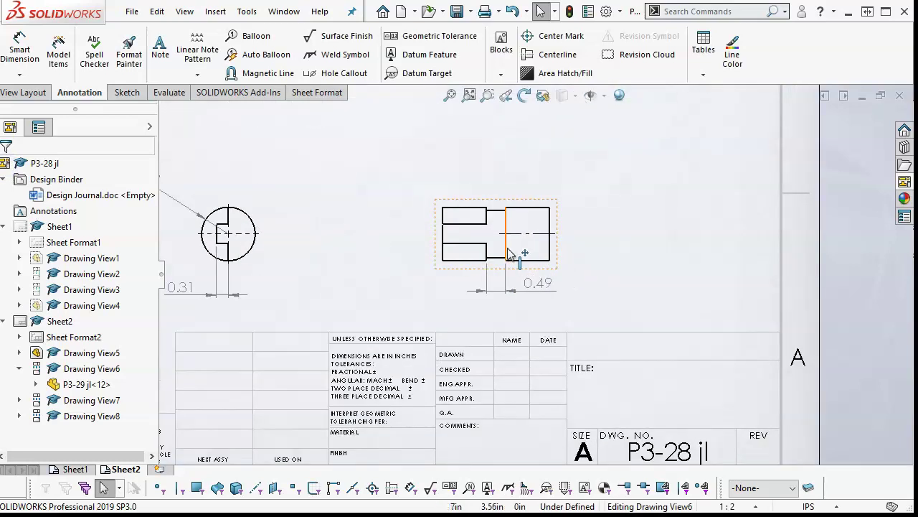
left_click_drag(500, 234, 433, 233)
left_click(595, 266)
key("f")
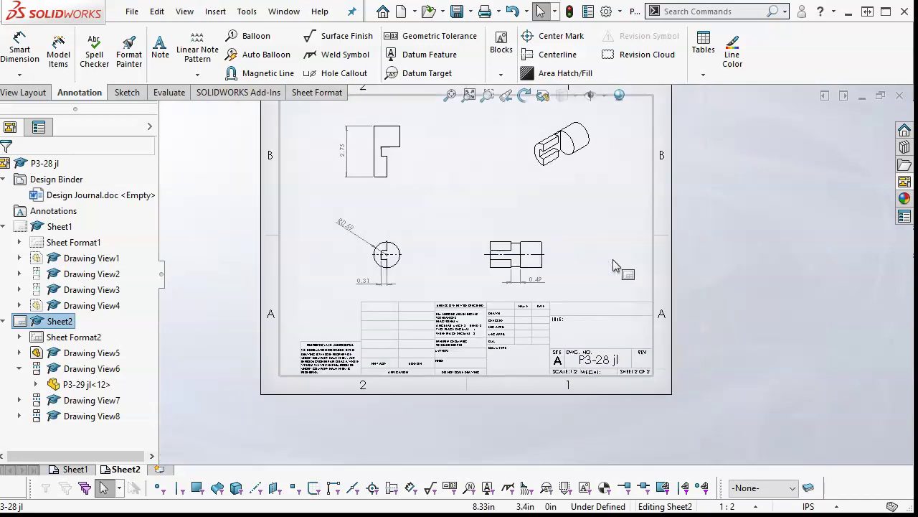
scroll(445, 244, "down", 2)
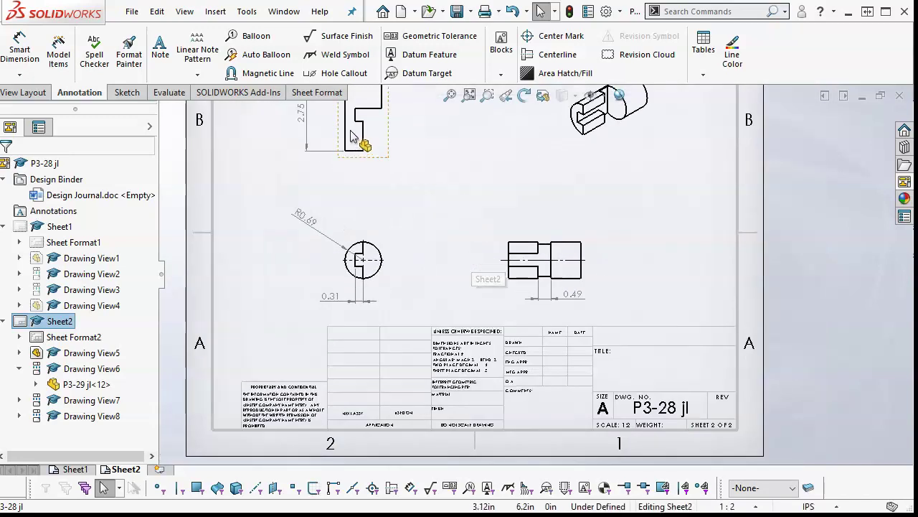
Step: Dimension the lower-right view's top edge as 1.13 and the upper-left view's slot edges as 0.69
left_click(19, 49)
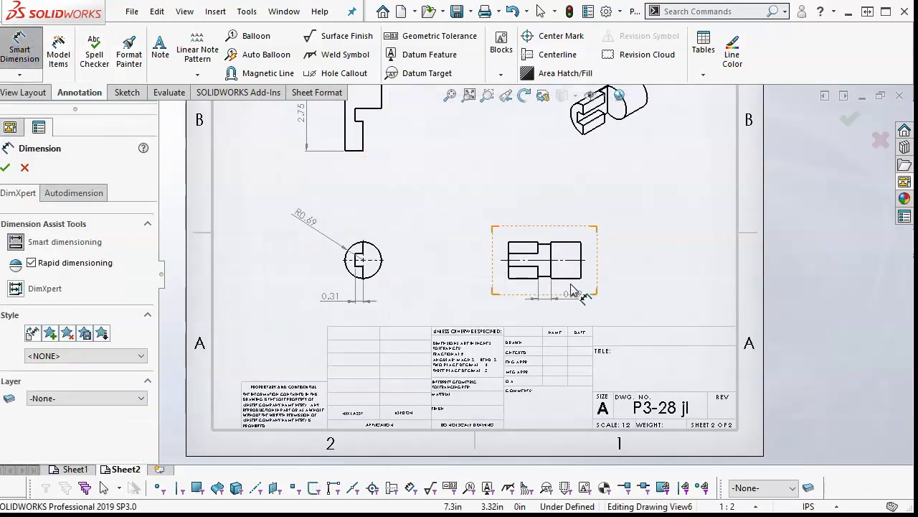
scroll(553, 205, "up", 2)
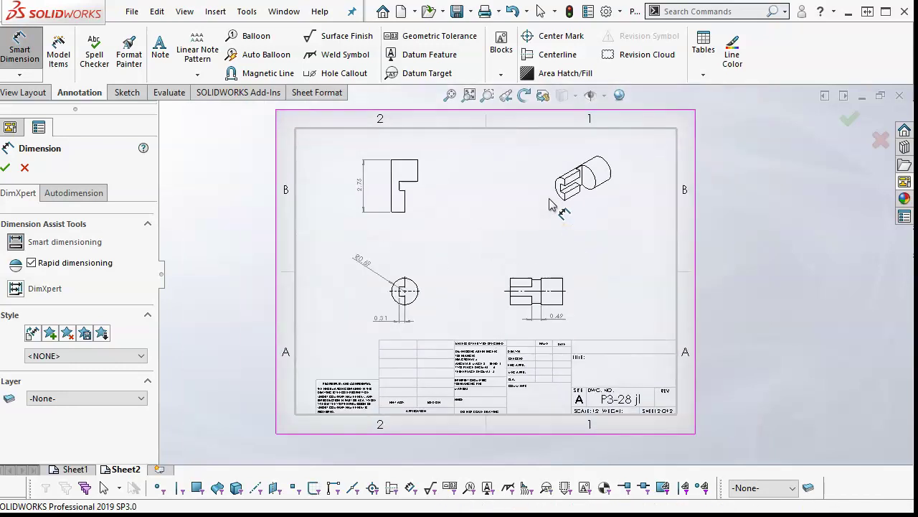
scroll(558, 314, "down", 2)
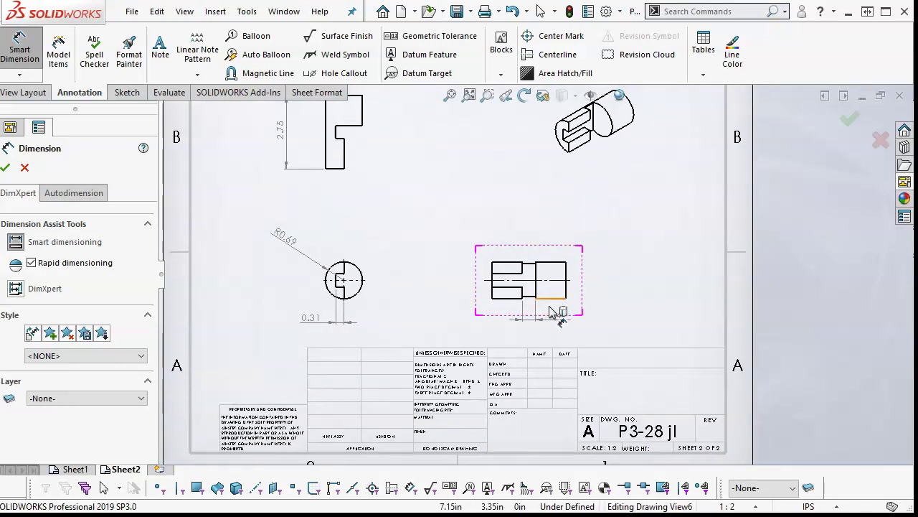
left_click(558, 263)
left_click(614, 231)
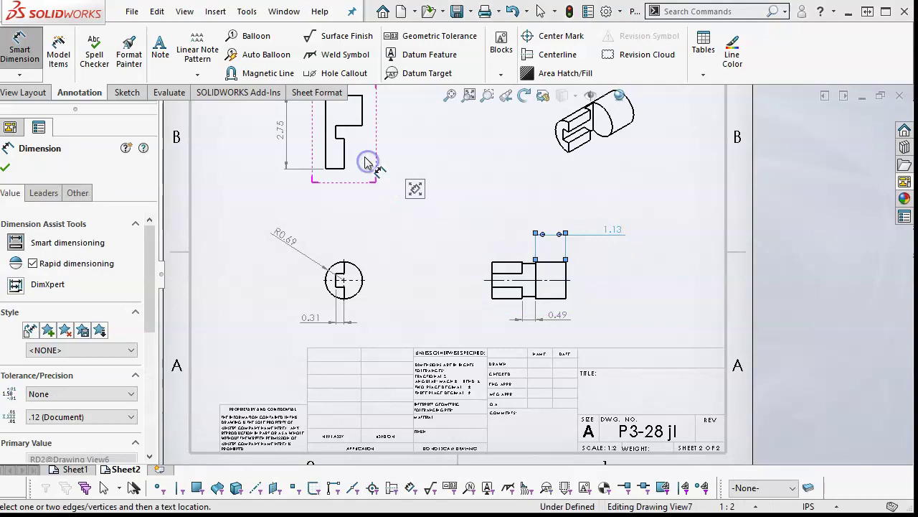
left_click(347, 144)
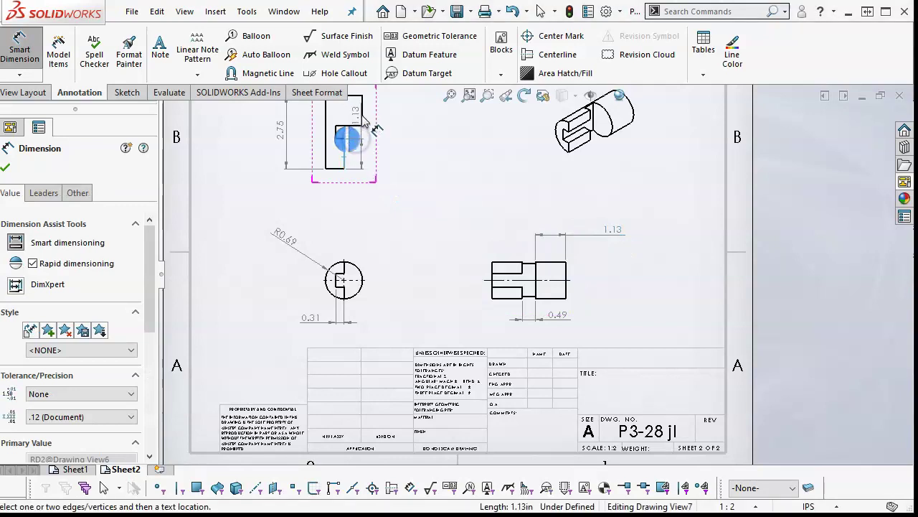
left_click(362, 118)
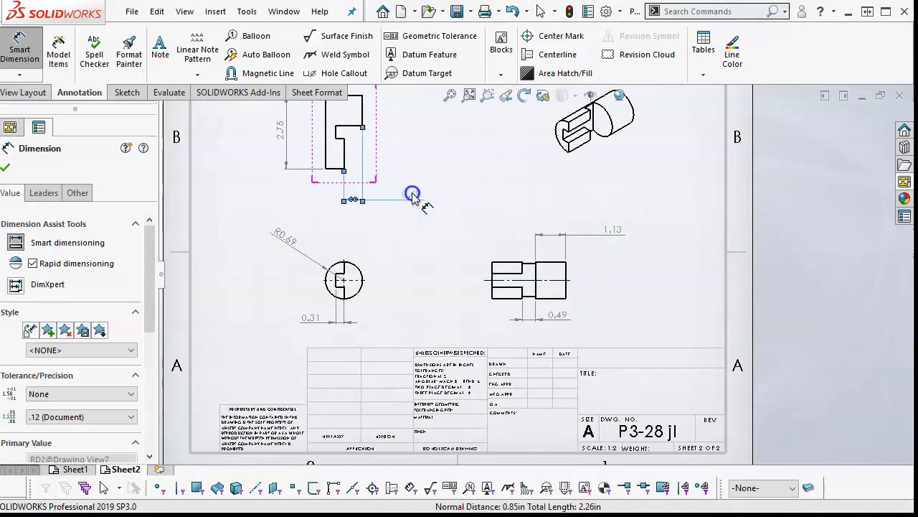
left_click(416, 200)
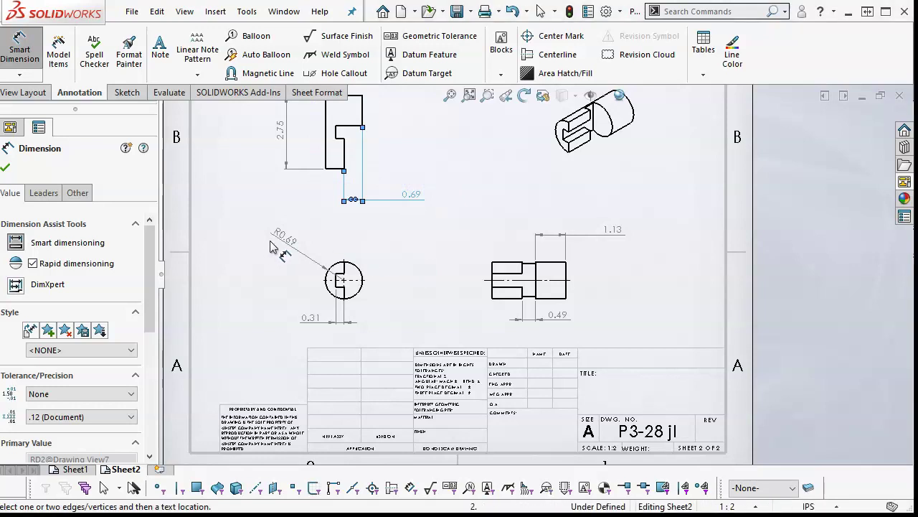
left_click(429, 247)
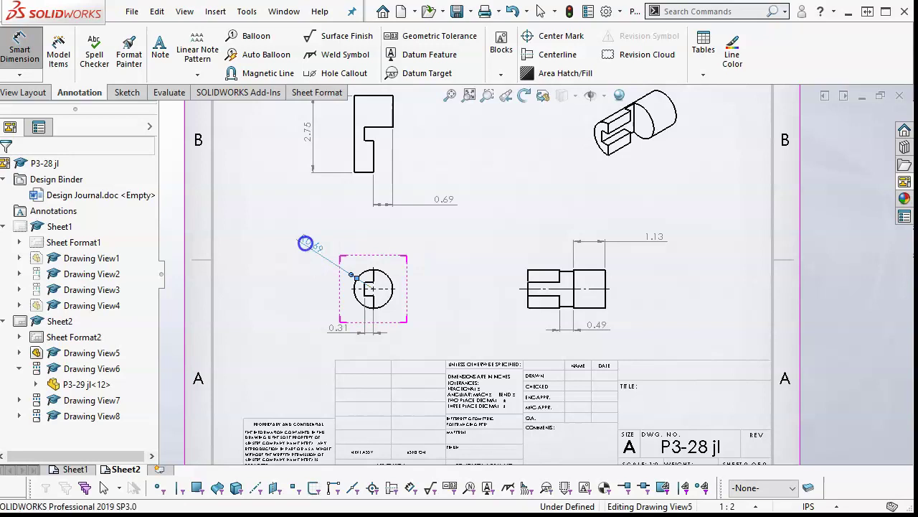
Step: Switch the R0.69 dimension to Diameter display so it reads Ø1.38, then nudge it down-right
left_click(305, 241)
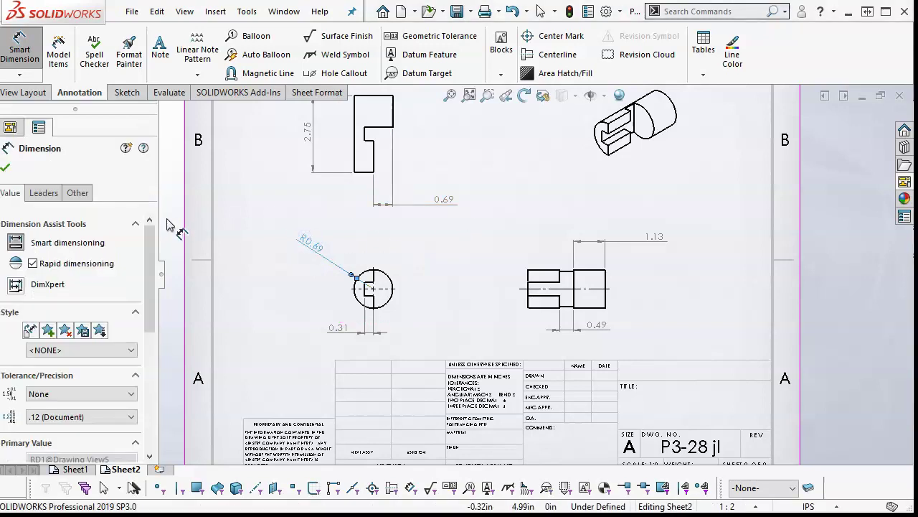
left_click(45, 193)
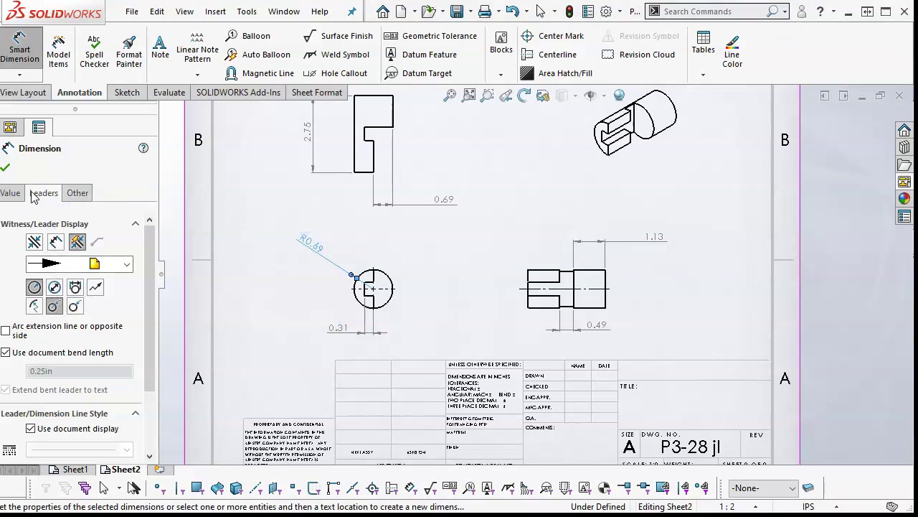
left_click(54, 288)
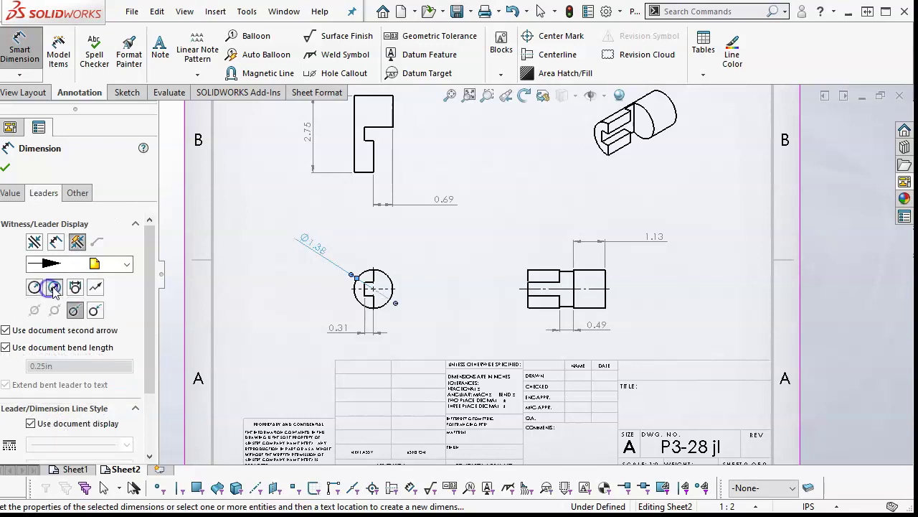
left_click(5, 166)
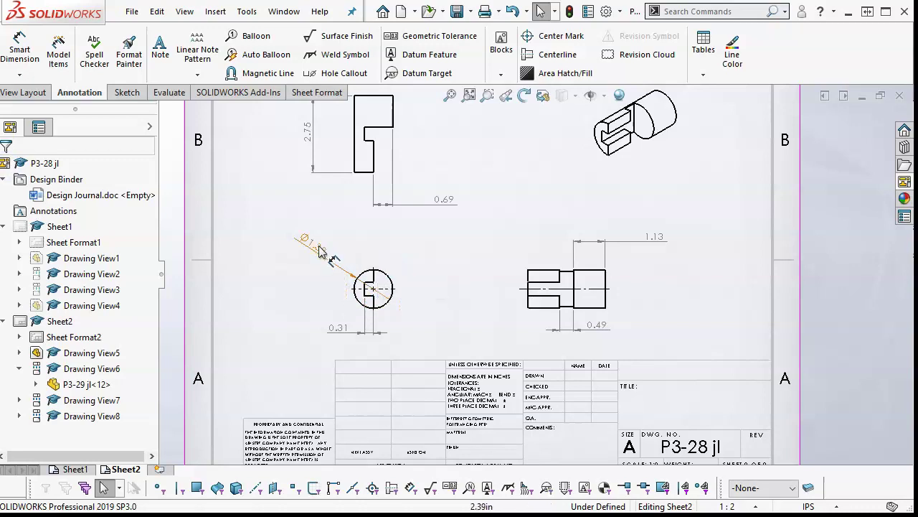
left_click_drag(312, 245, 328, 252)
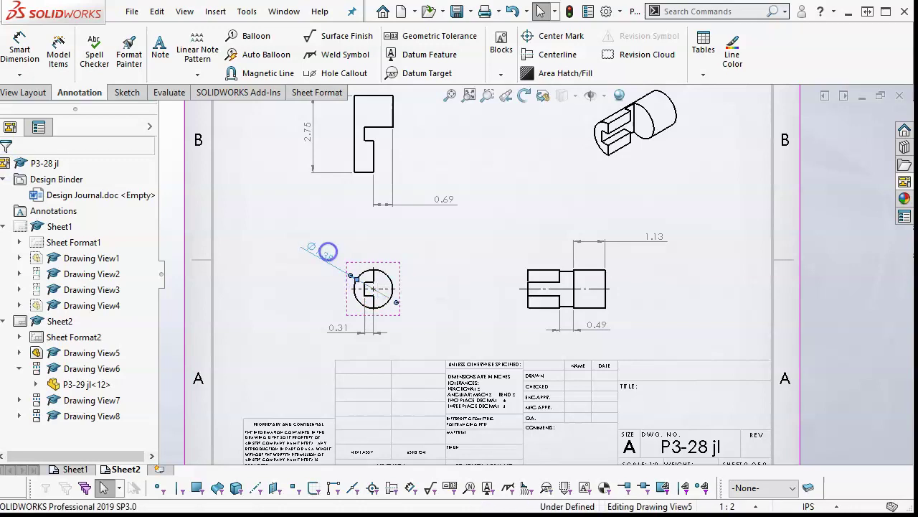
Step: Dimension the distance between the two slot edges as 0.50
left_click(443, 289)
scroll(441, 305, "down", 1)
scroll(442, 304, "up", 2)
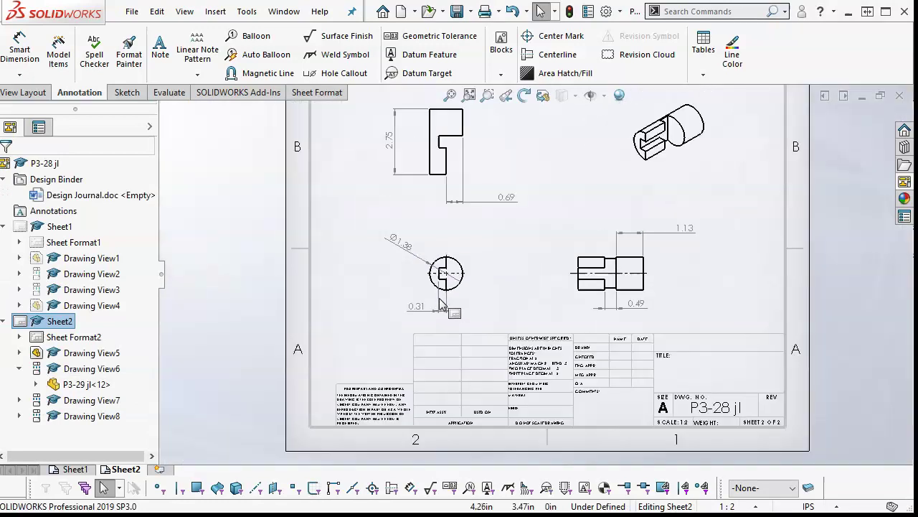
scroll(484, 257, "down", 3)
scroll(511, 300, "down", 1)
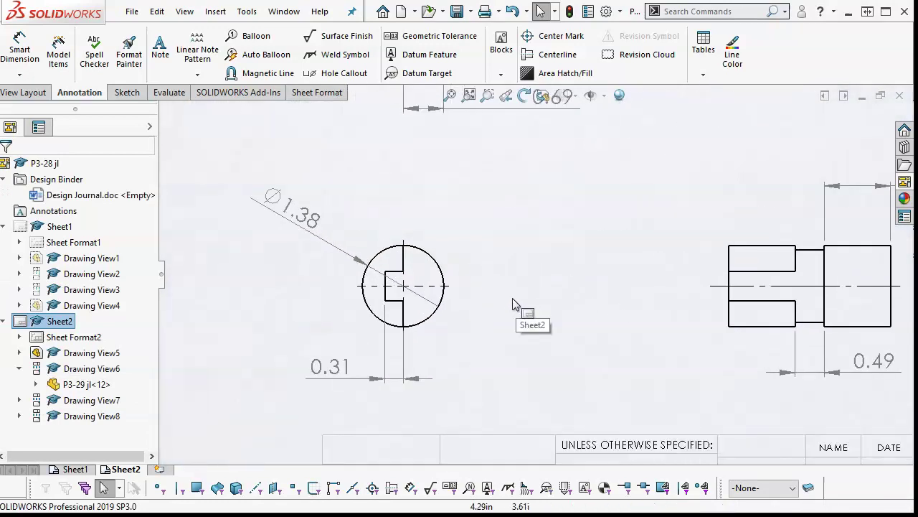
scroll(717, 315, "down", 2)
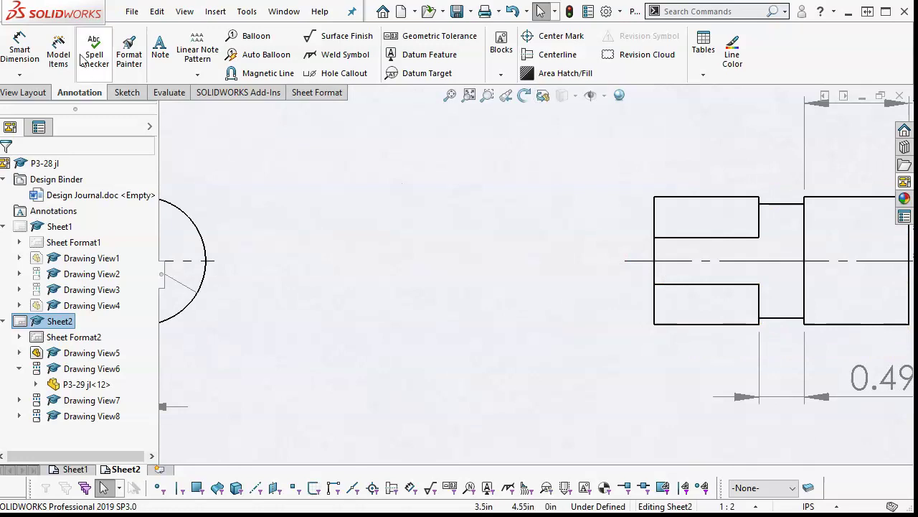
left_click(673, 285)
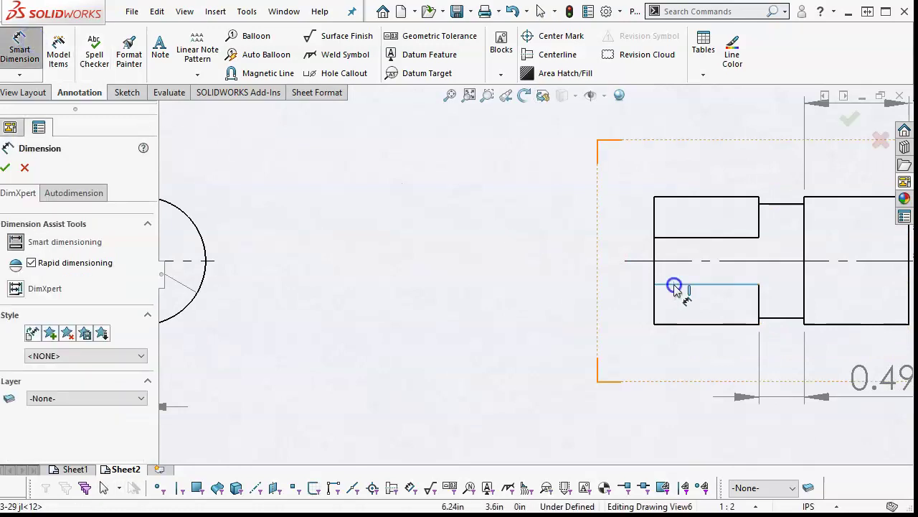
left_click(667, 242)
left_click(495, 364)
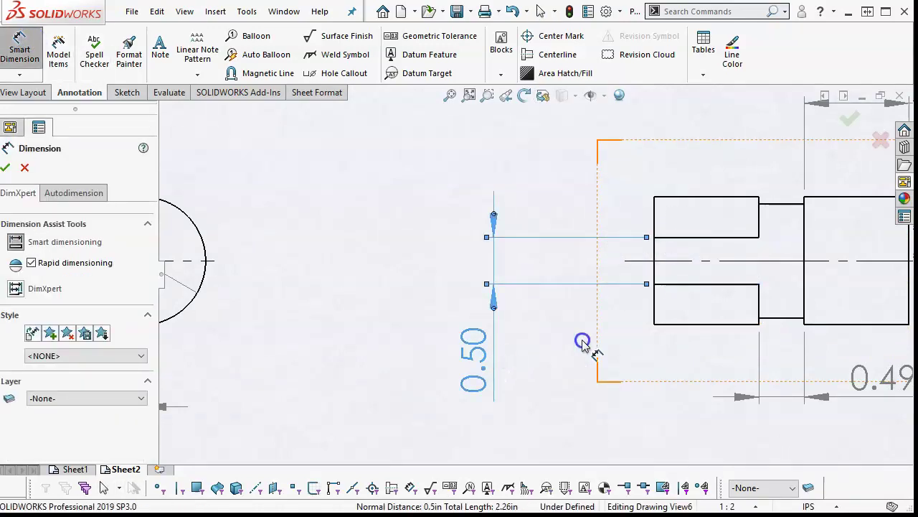
Step: Add a 0.25 dimension from the centerline to the lower slot edge and fit the sheet
left_click(676, 261)
left_click(673, 284)
left_click(569, 366)
scroll(660, 351, "down", 3)
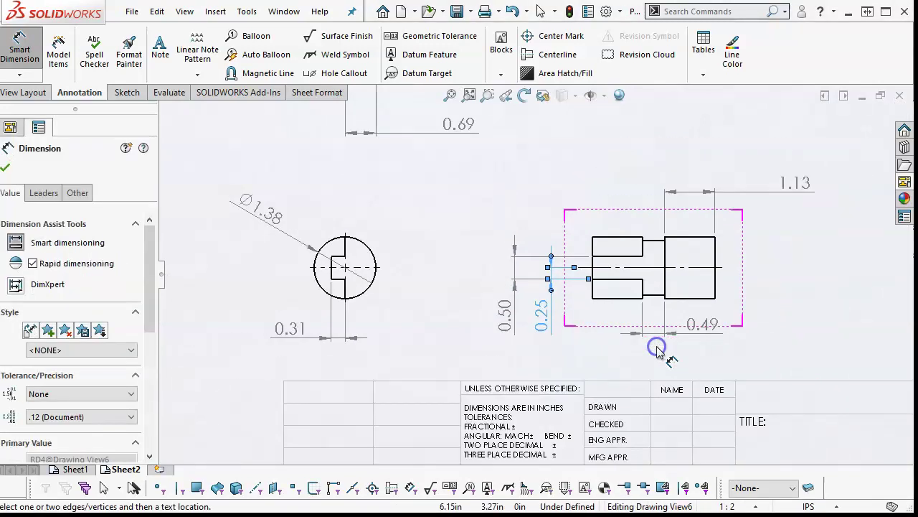
right_click(588, 150)
left_click(637, 208)
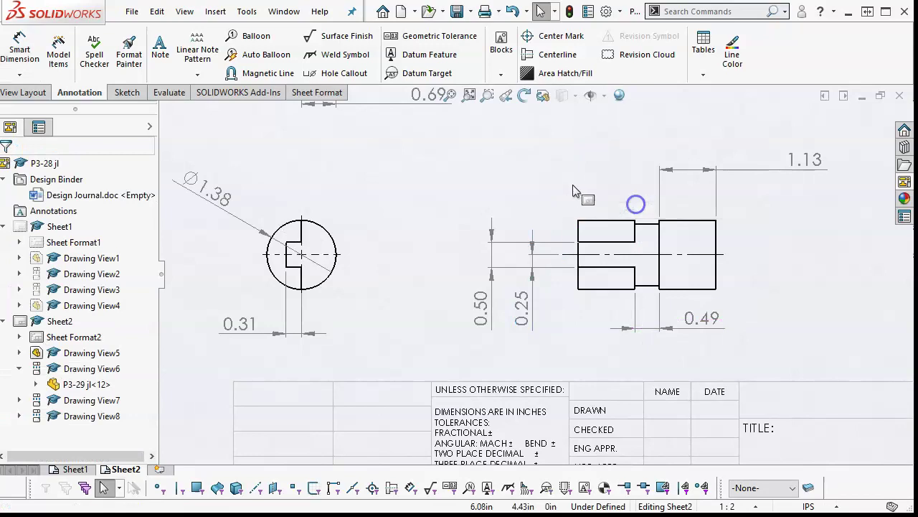
key("f")
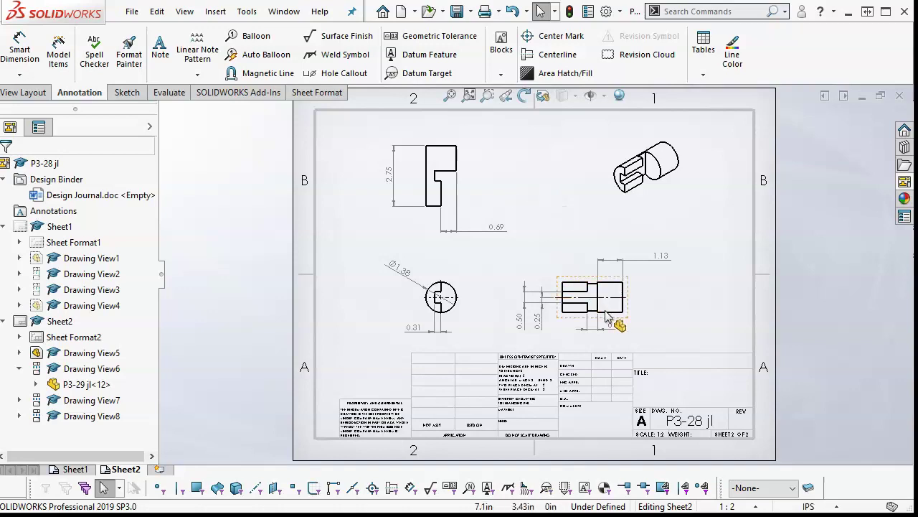
scroll(486, 199, "up", 2)
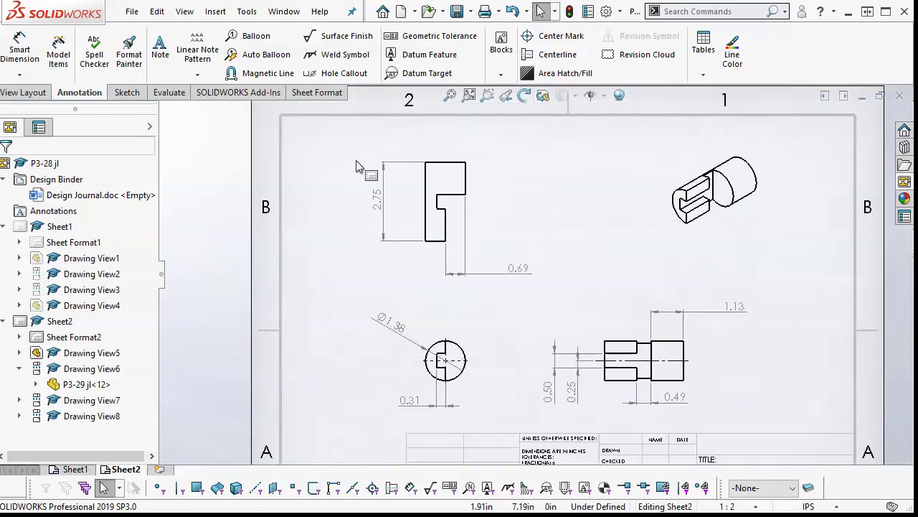
Step: Dimension the front view's narrow step as 0.31 below the view
left_click(20, 51)
scroll(447, 222, "up", 2)
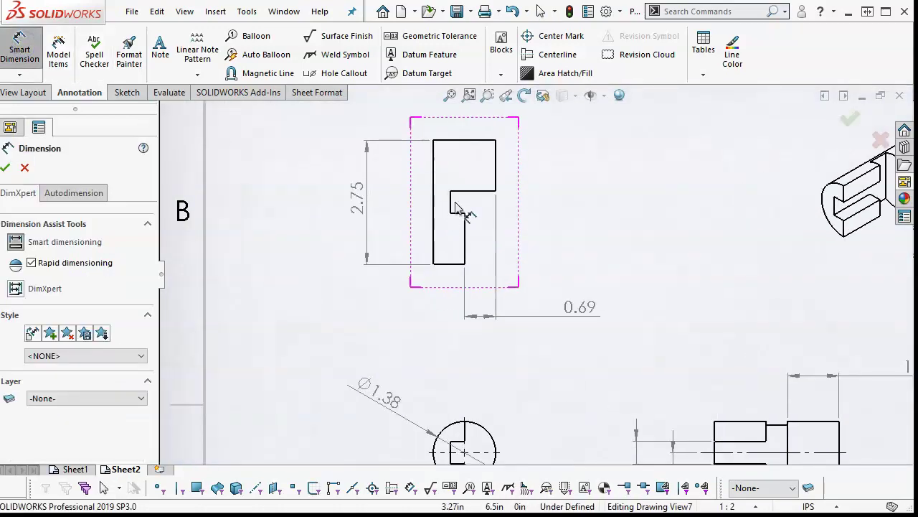
left_click(453, 203)
left_click(466, 237)
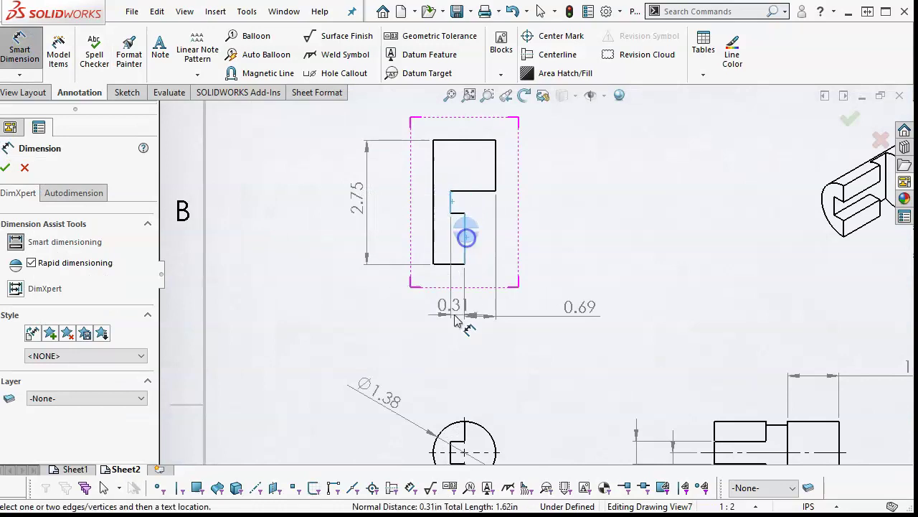
left_click(516, 359)
scroll(584, 225, "down", 3)
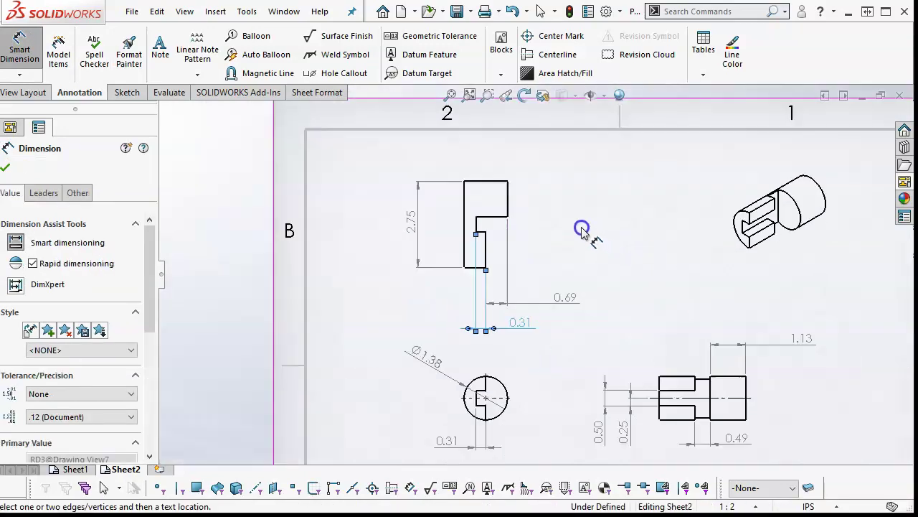
left_click(468, 94)
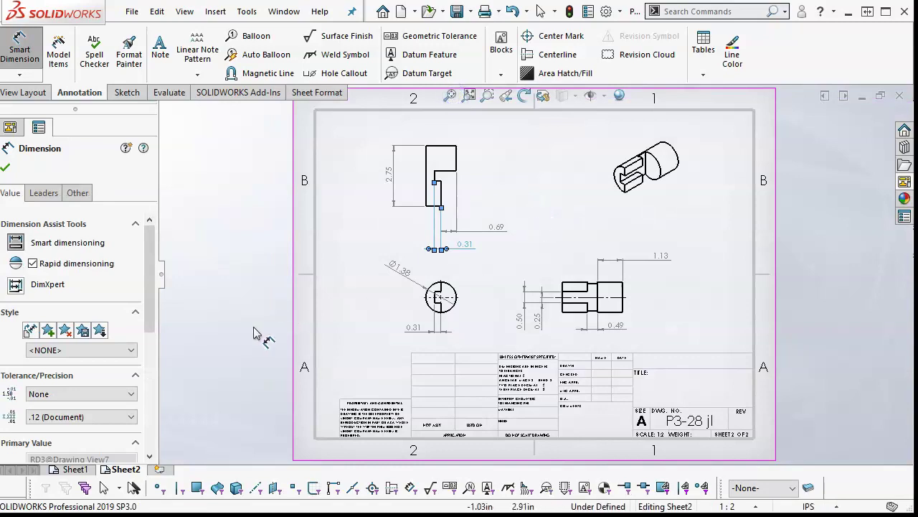
Step: Add Sheet3 and place front, isometric and right views of part P3-30 jl from File Explorer
left_click(160, 468)
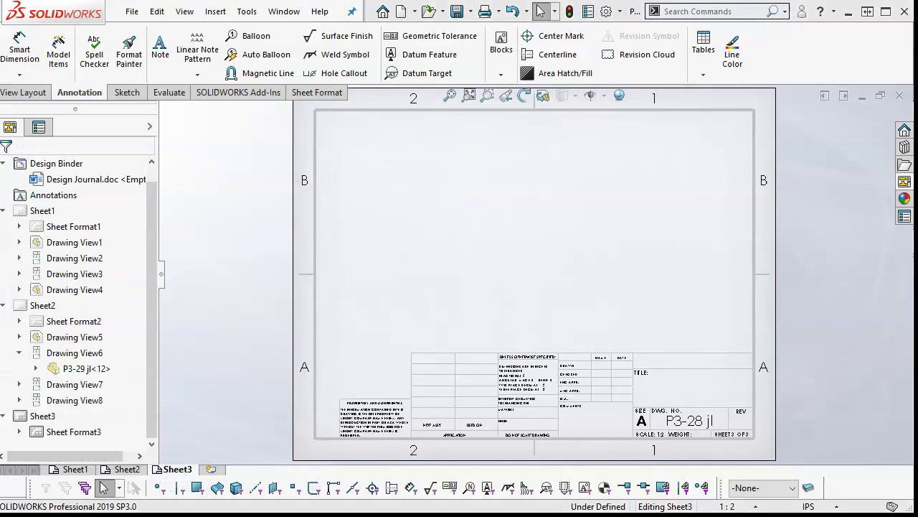
key("alt+Tab")
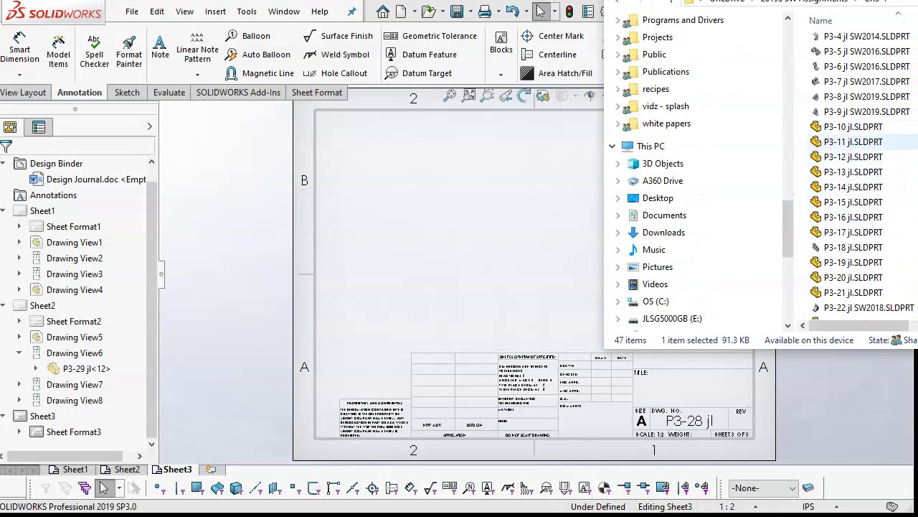
scroll(861, 215, "down", 4)
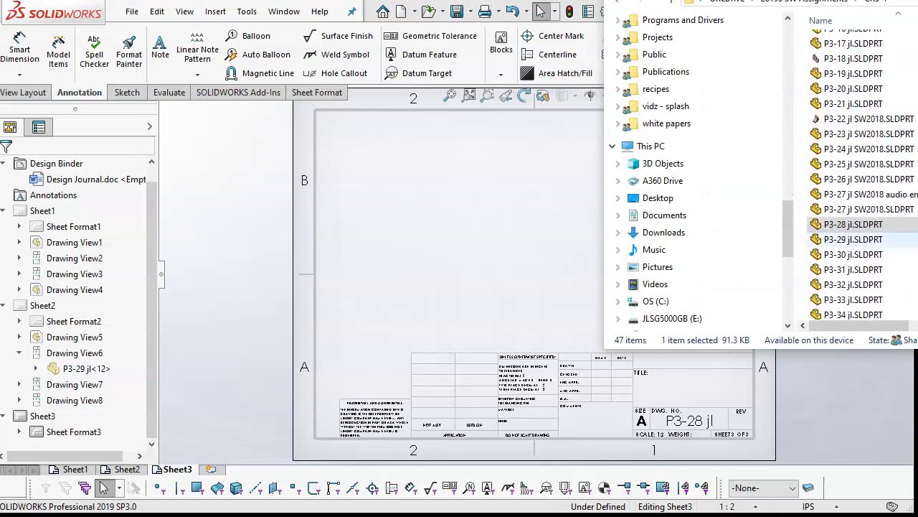
mouse_move(872, 242)
left_mouse_down()
mouse_move(528, 228)
mouse_move(472, 266)
left_mouse_up()
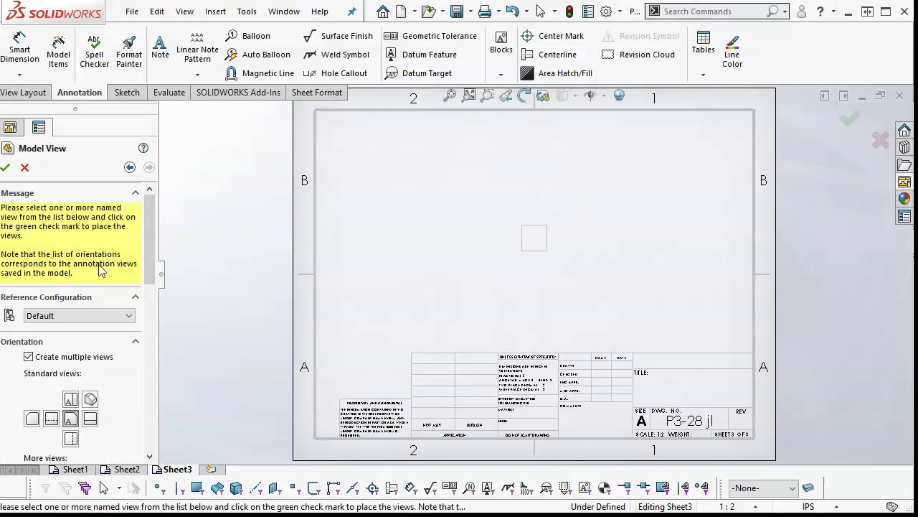
left_click(73, 399)
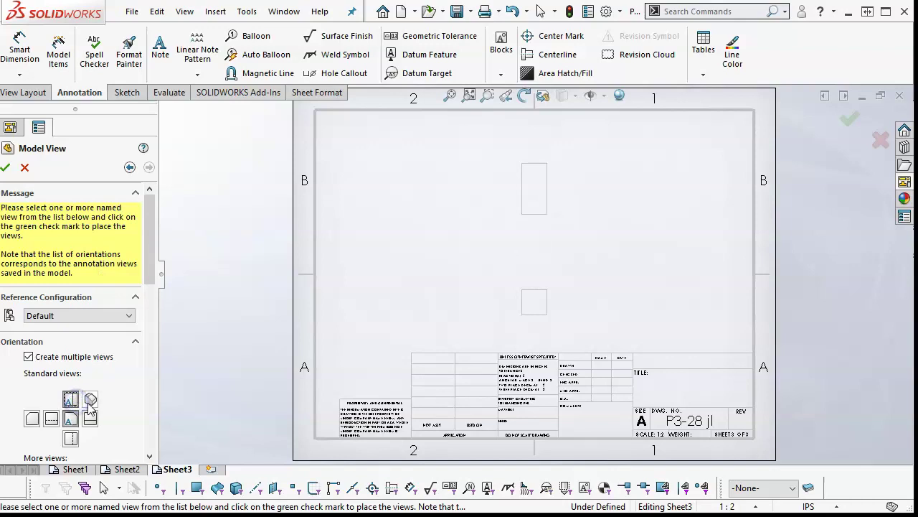
left_click(89, 400)
left_click(91, 419)
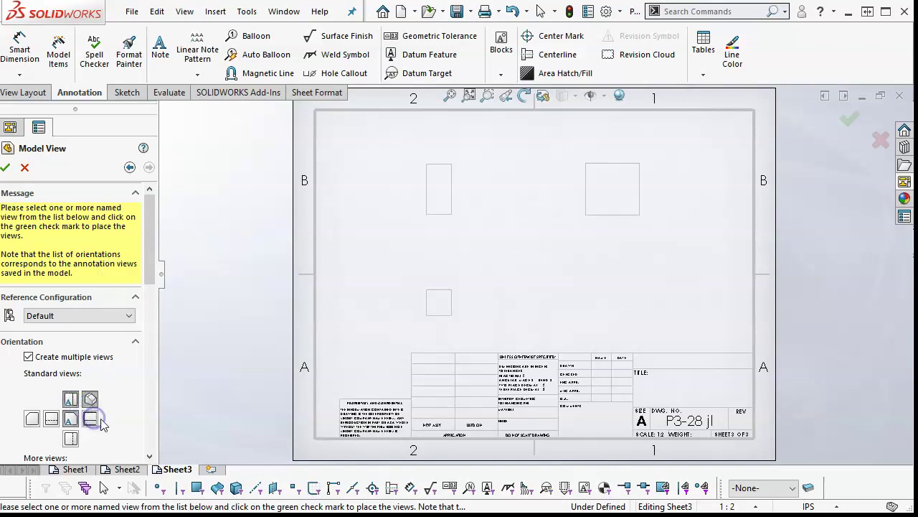
left_click_drag(149, 273, 169, 266)
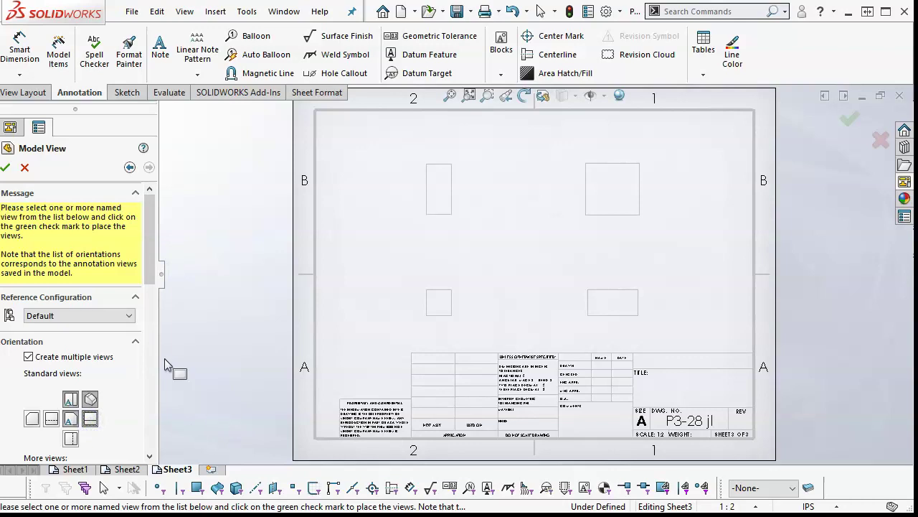
left_click(6, 167)
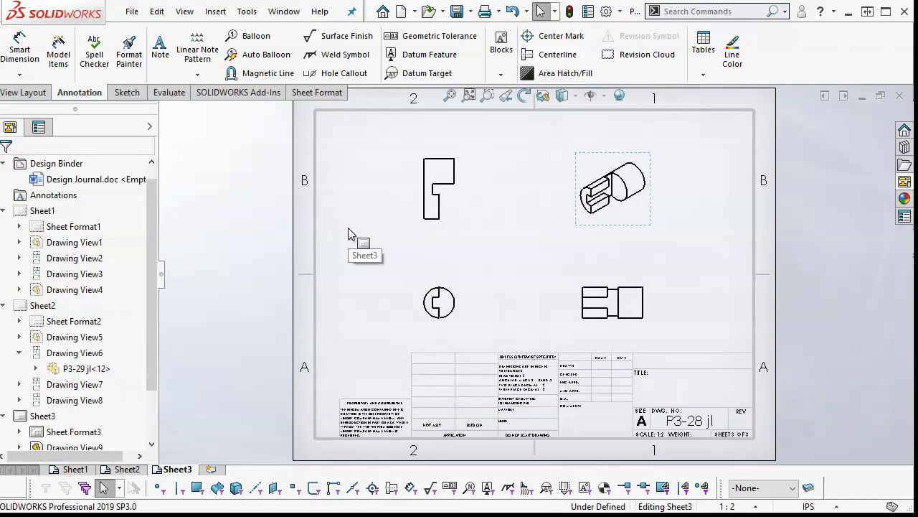
Step: Undo those views and regenerate them with Top, Isometric and Right views selected
key("ctrl+z")
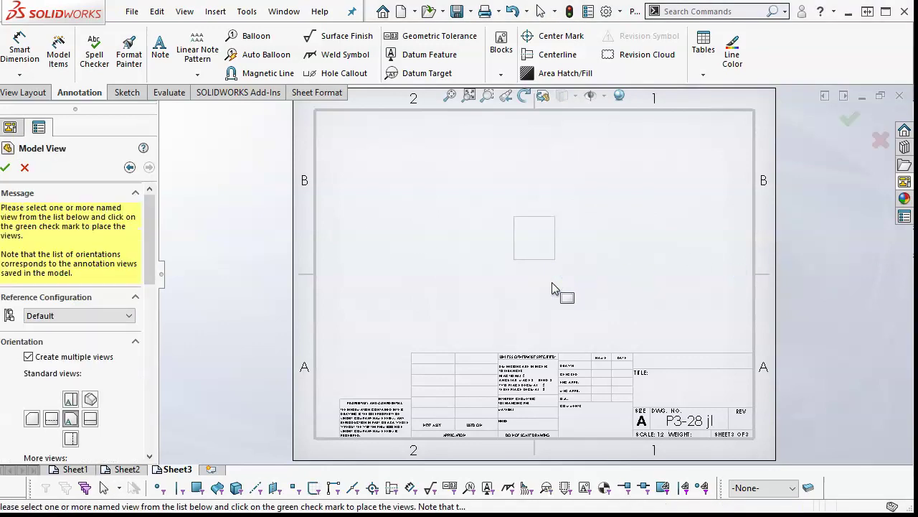
left_click(70, 398)
left_click(89, 399)
left_click(90, 419)
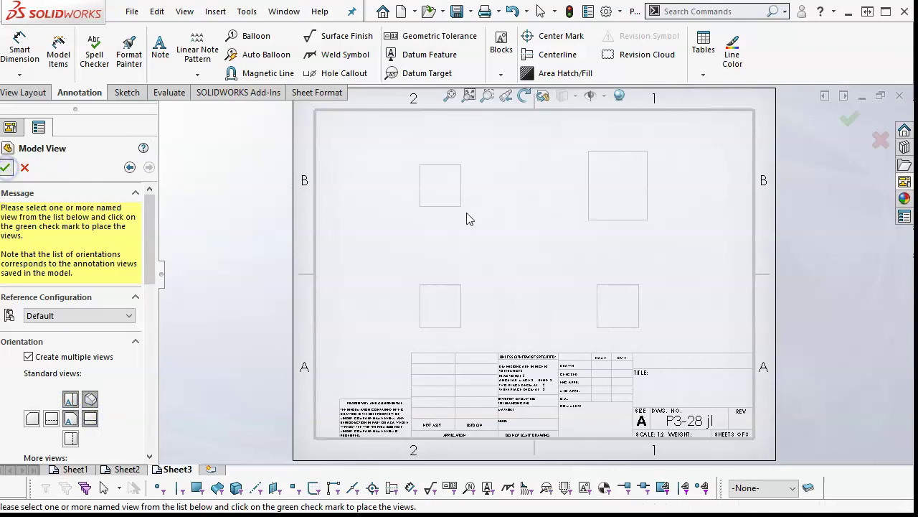
left_click(7, 168)
Step: Shift Drawing View13 up and right and dimension the circle's outer edge as R1.14
left_click_drag(464, 276, 468, 252)
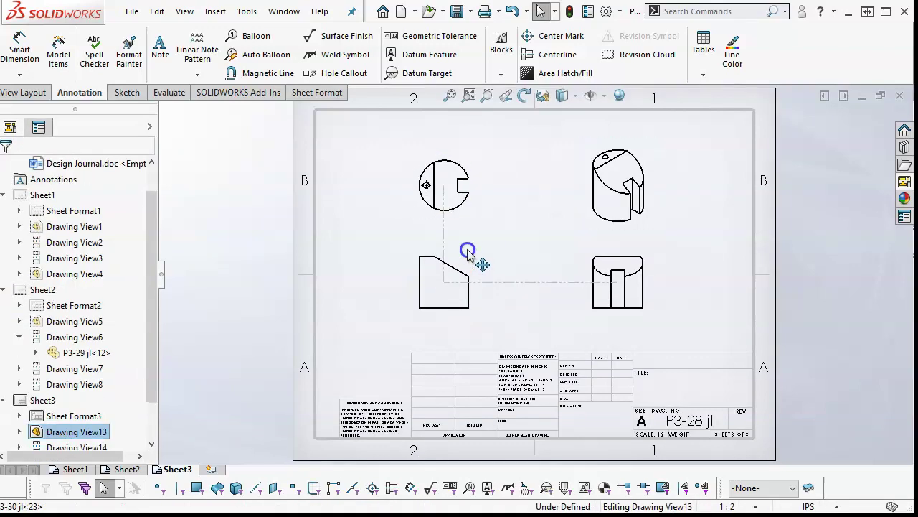
left_click(20, 50)
scroll(502, 307, "down", 2)
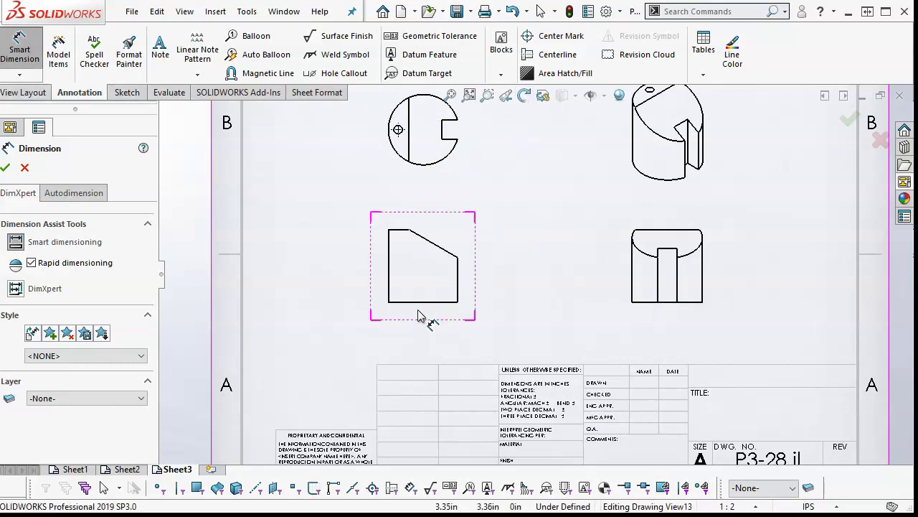
left_click(426, 166)
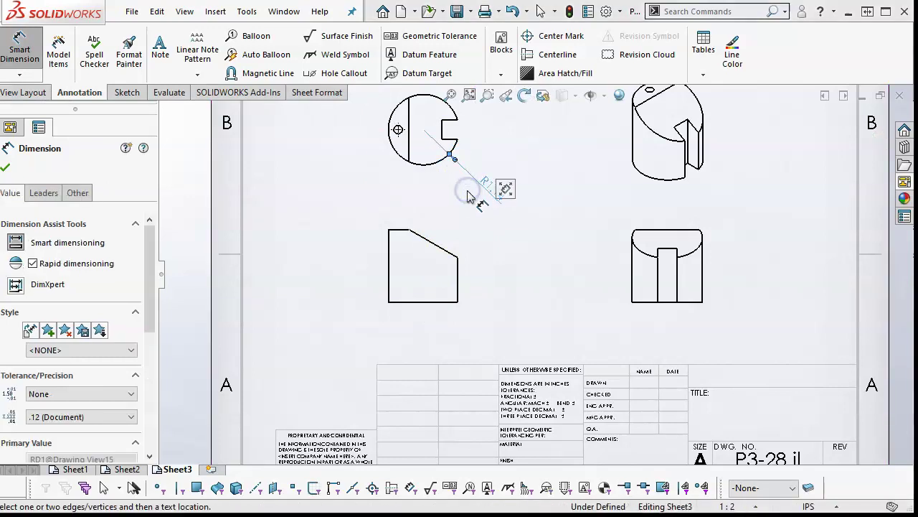
scroll(467, 195, "down", 2)
scroll(479, 208, "up", 4)
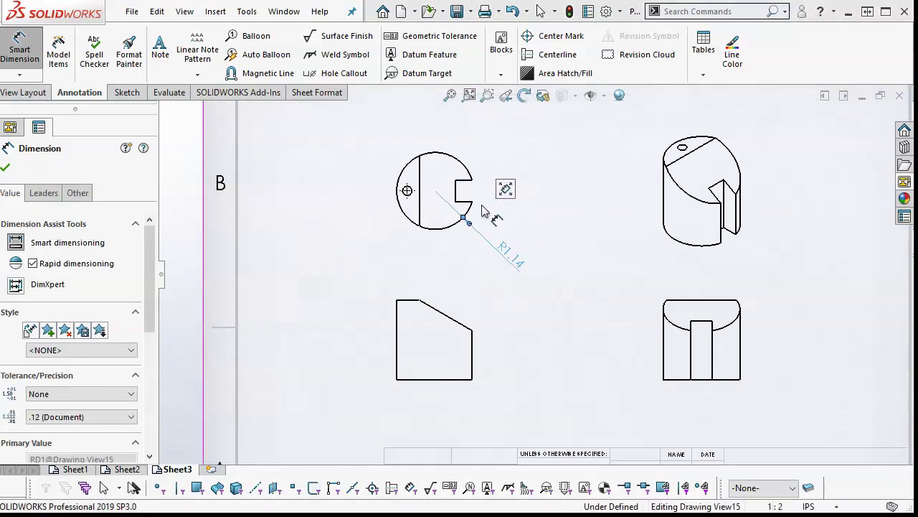
left_click(463, 182)
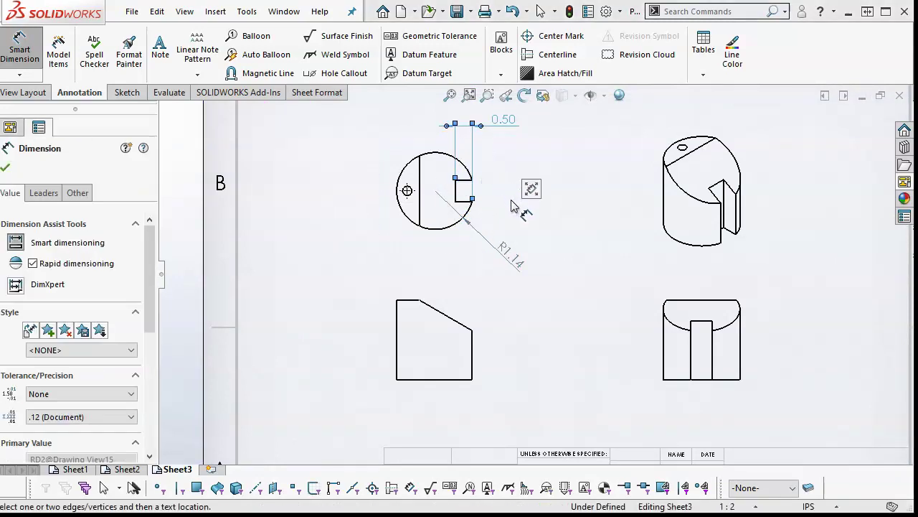
right_click(527, 183)
left_click(545, 252)
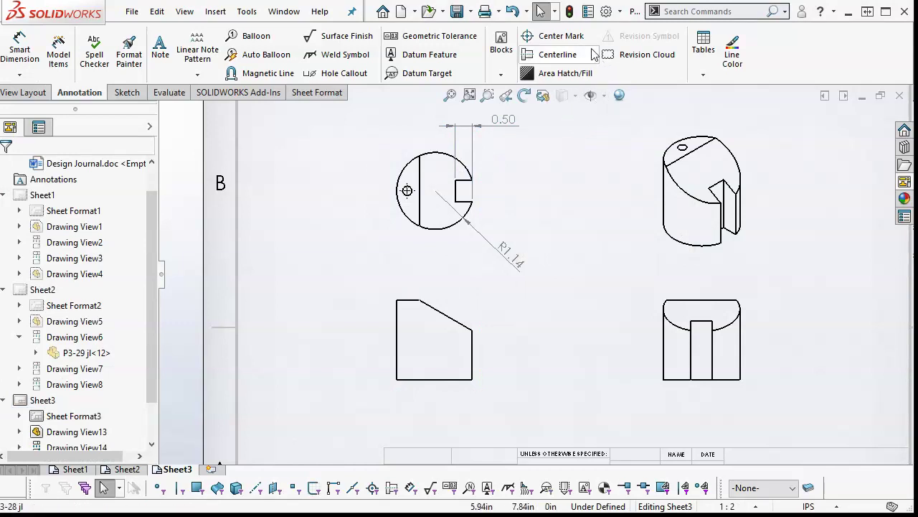
left_click(608, 13)
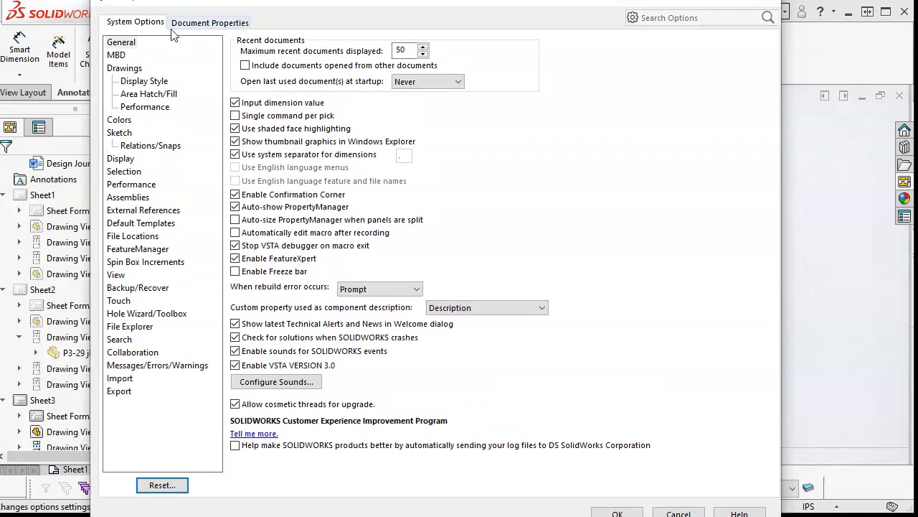
left_click(179, 25)
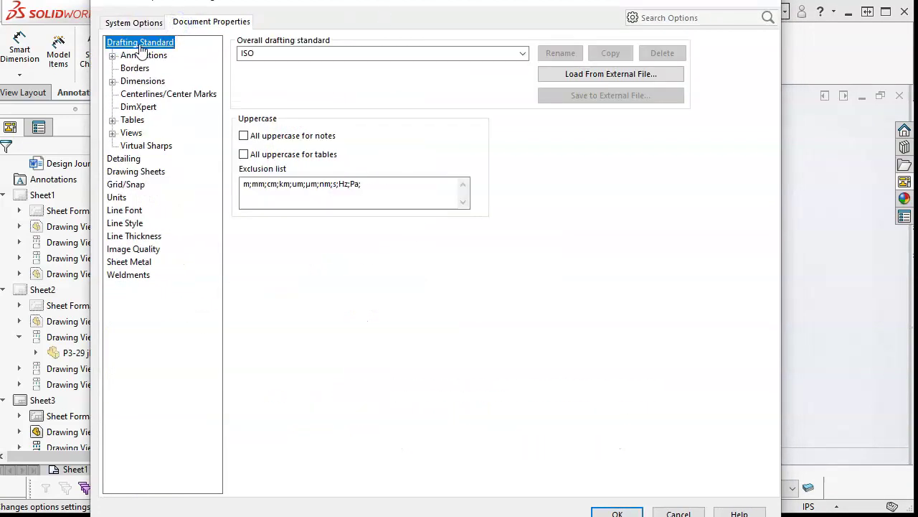
left_click(523, 53)
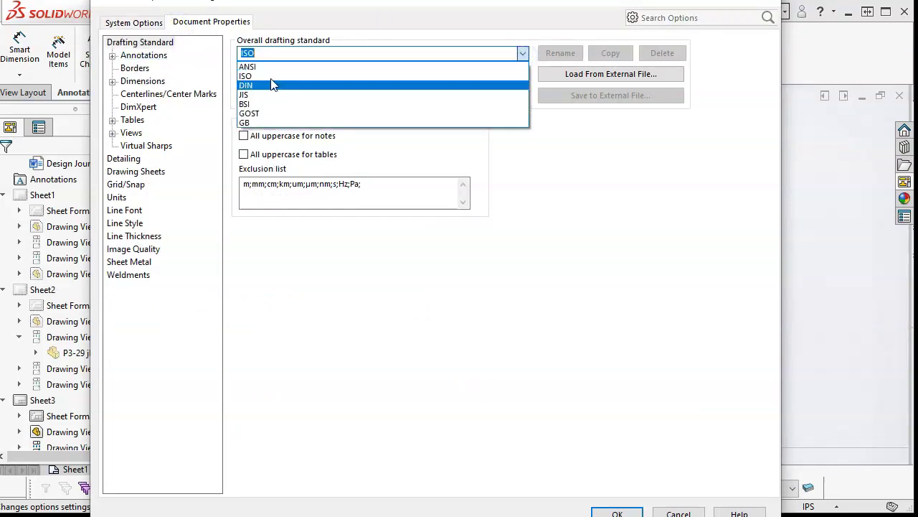
left_click(543, 324)
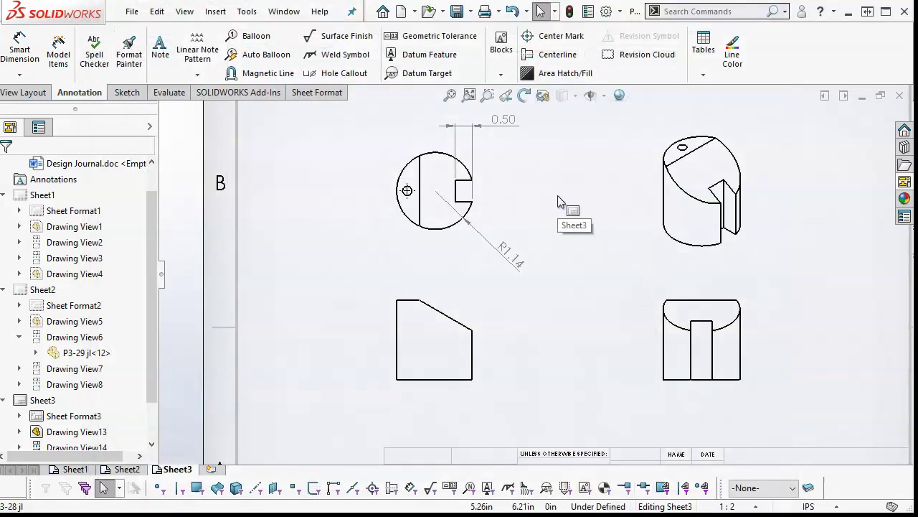
Step: Drag R1.14 to the circle's upper left and label the small hole with a Ø0.28 ↧0.79 callout
left_click_drag(512, 261, 399, 139)
left_click(488, 211)
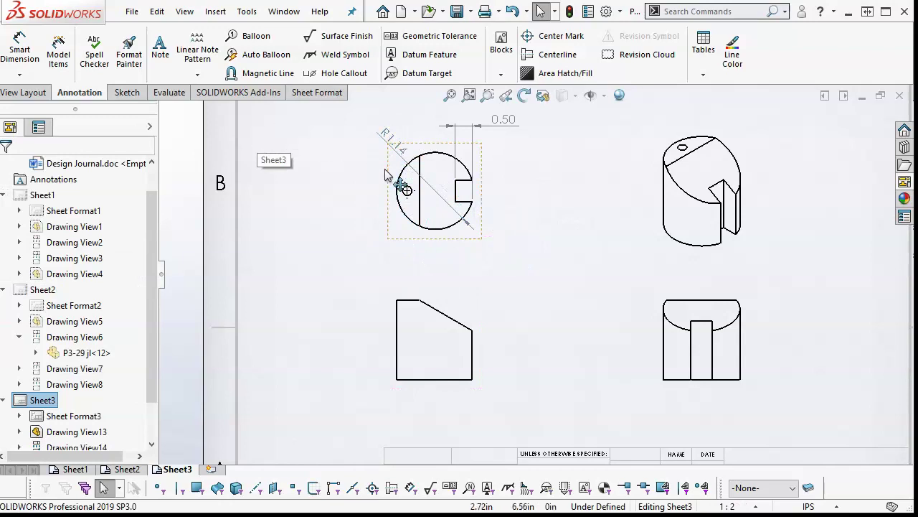
left_click(343, 78)
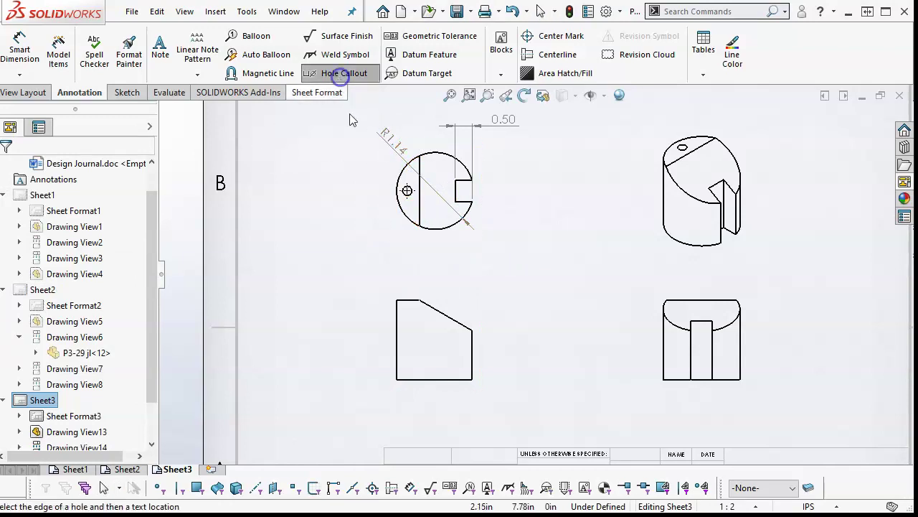
left_click(404, 193)
left_click(332, 222)
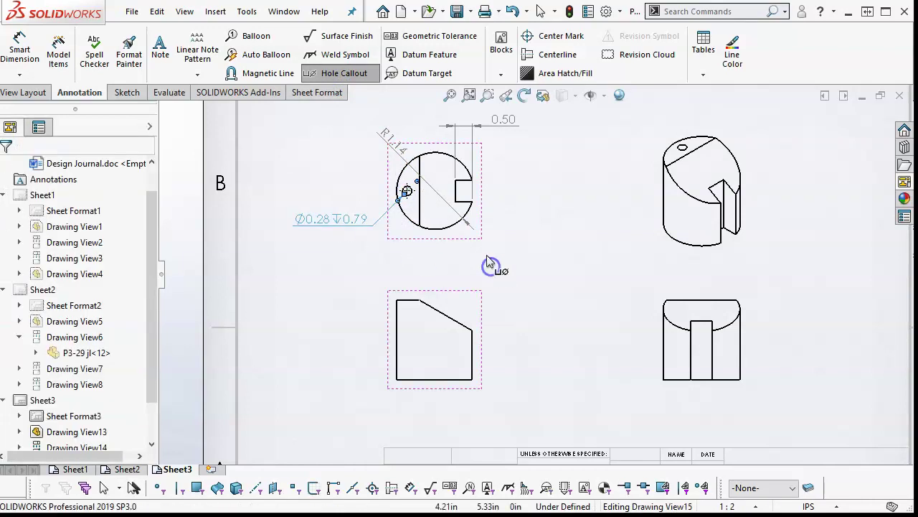
right_click(552, 254)
Step: Finish the hole callout and set the lower-left view to show hidden lines
left_click(578, 351)
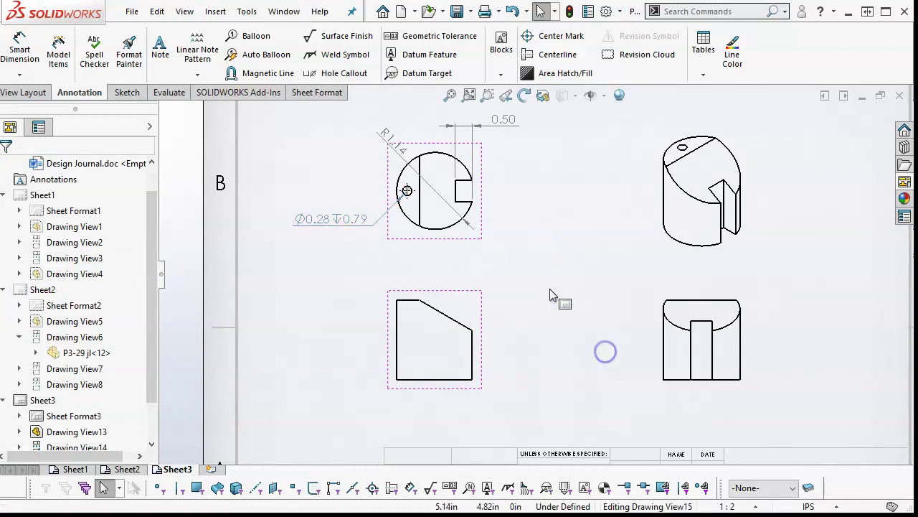
left_click(479, 294)
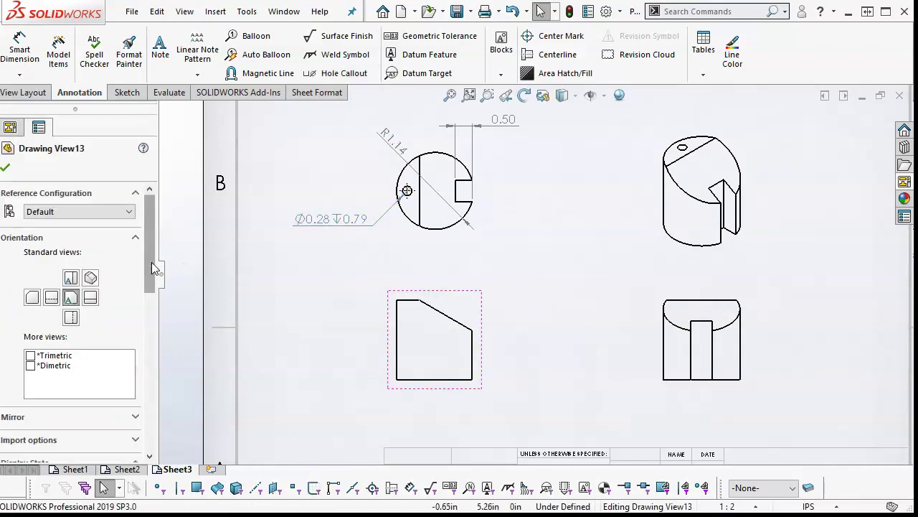
left_click_drag(151, 263, 150, 363)
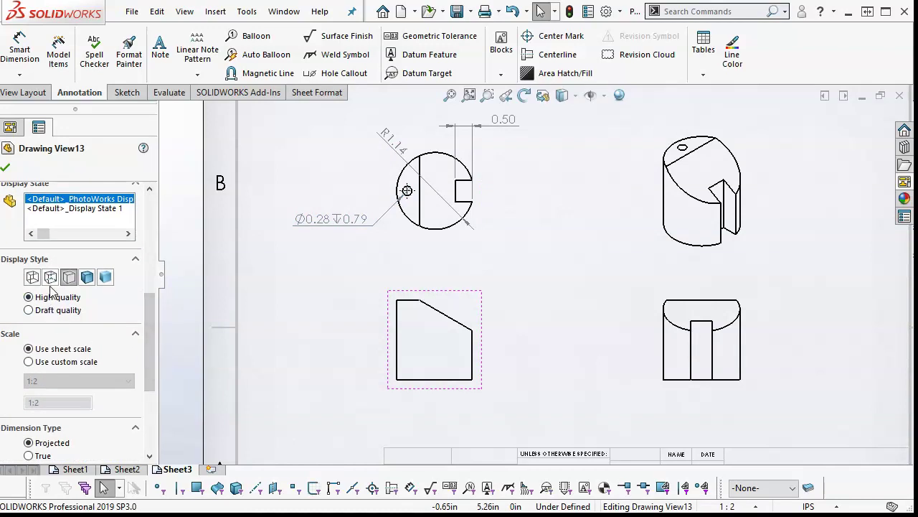
left_click(50, 278)
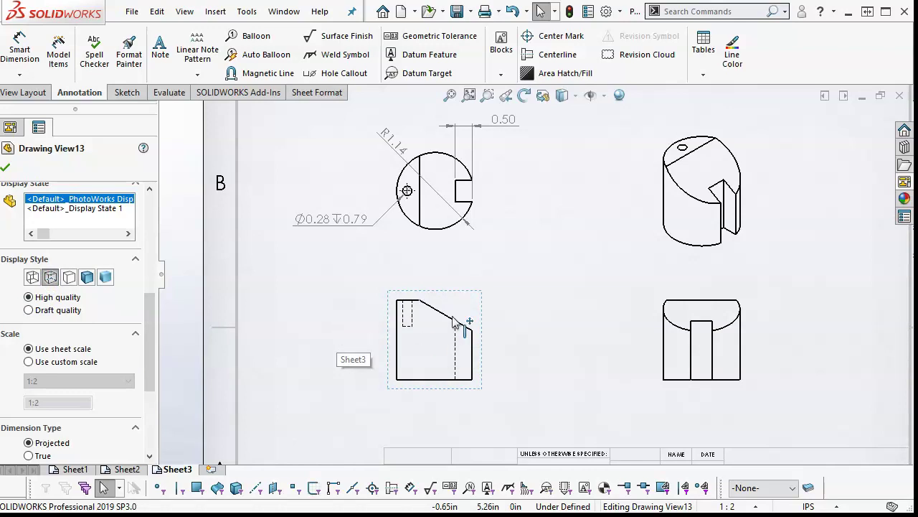
Step: Set the top circular view and the lower-right view to Use parent style
left_click(451, 244)
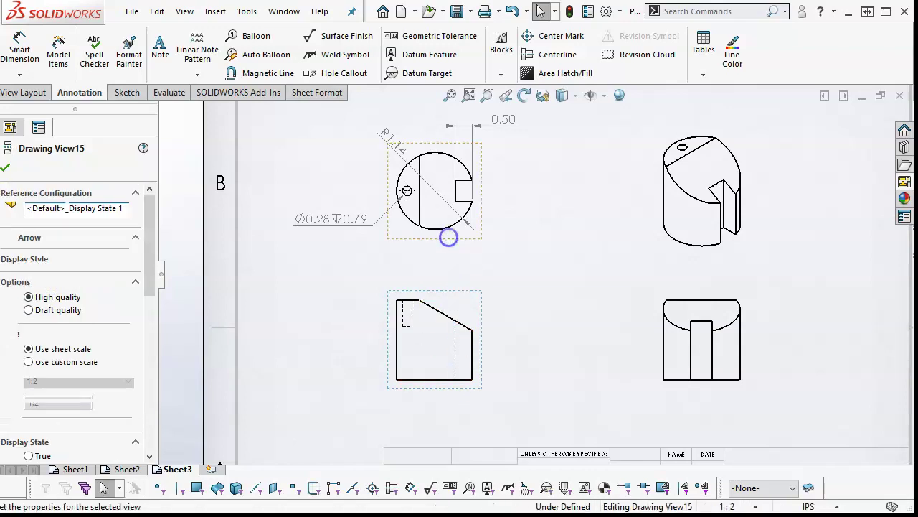
left_click_drag(148, 197, 150, 301)
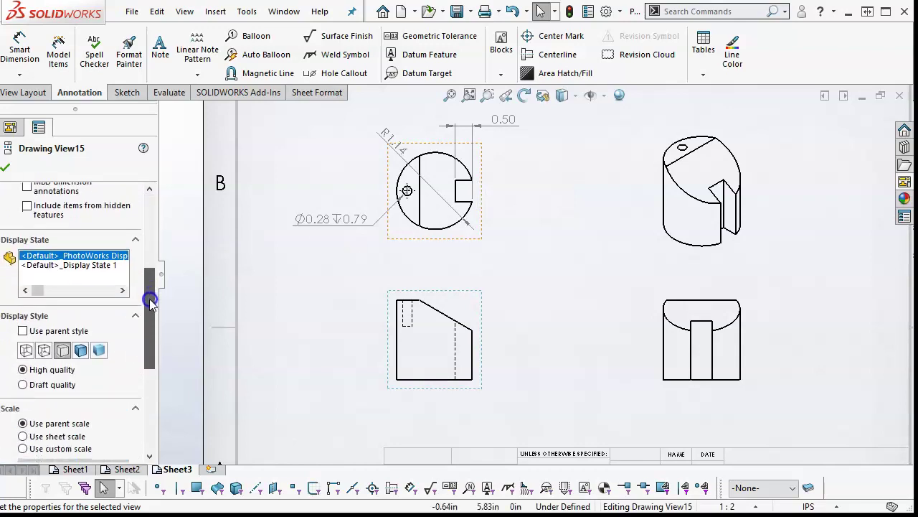
left_click(22, 330)
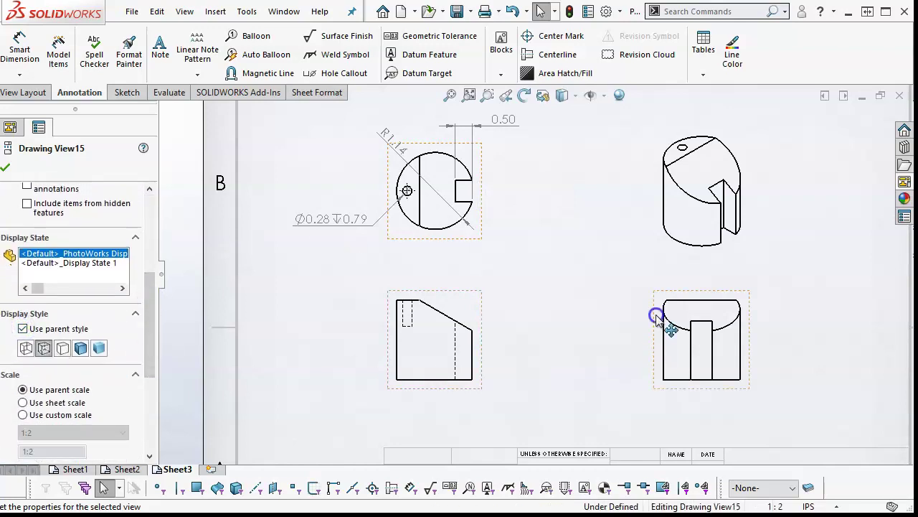
left_click(652, 316)
mouse_move(151, 317)
left_mouse_down()
mouse_move(150, 390)
mouse_move(157, 258)
left_mouse_up()
left_click(23, 299)
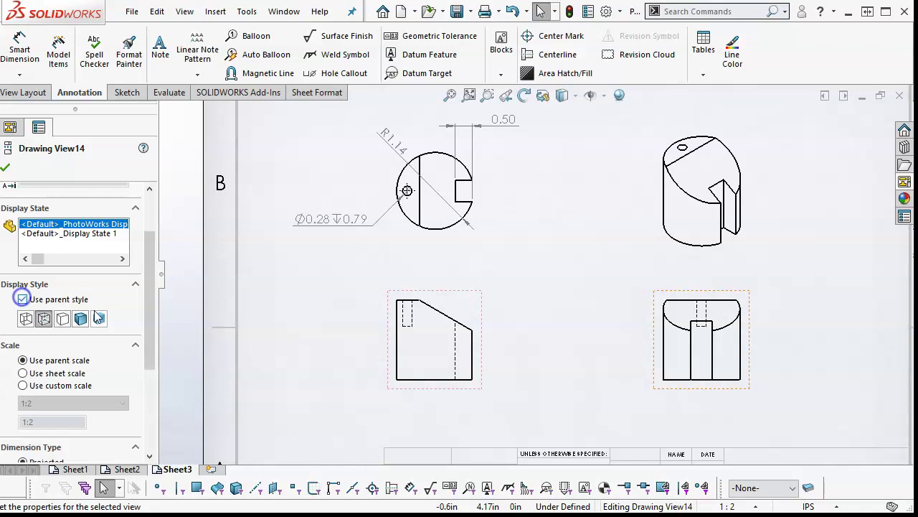
Step: Try the shaded and hidden-removed styles on View13, then settle on Hidden Lines Visible
left_click(434, 302)
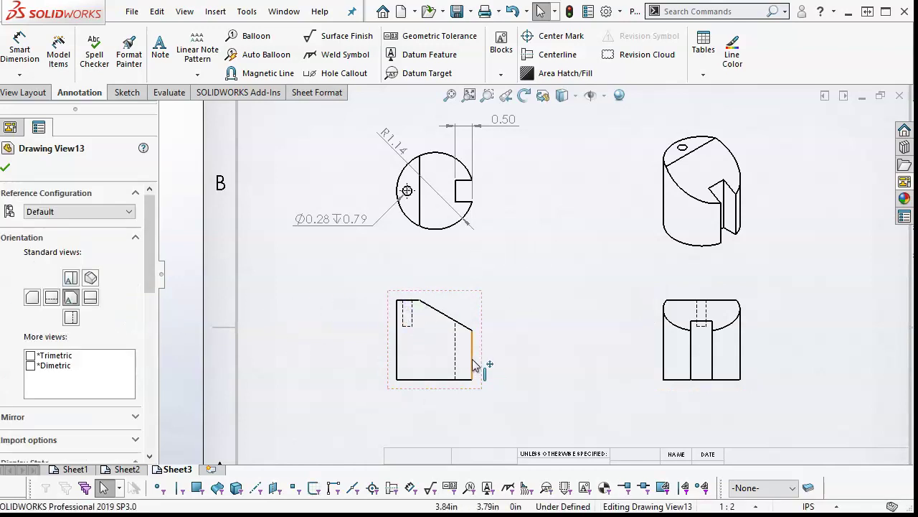
left_click_drag(151, 272, 149, 367)
left_click(87, 273)
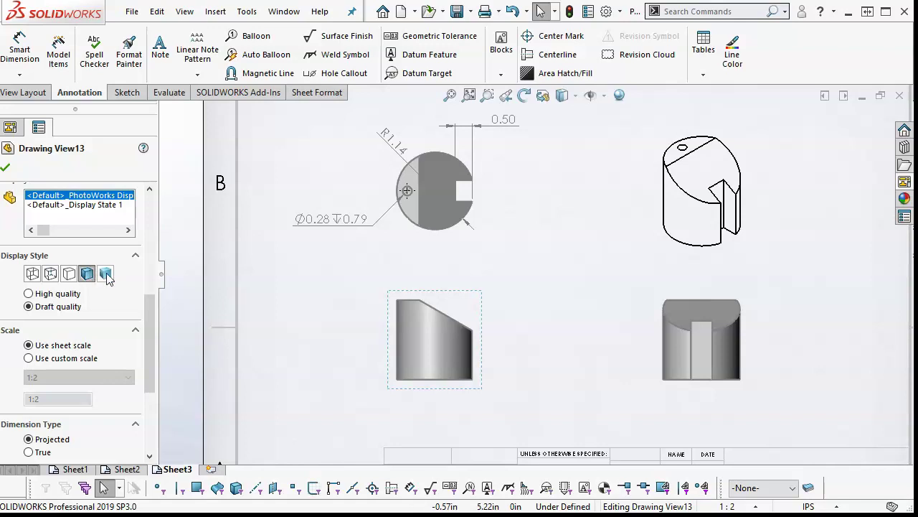
left_click(106, 273)
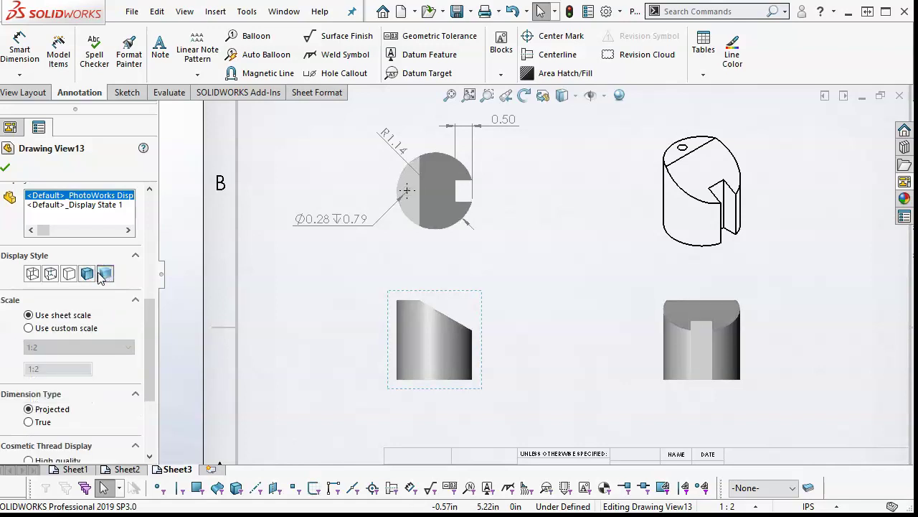
left_click(68, 273)
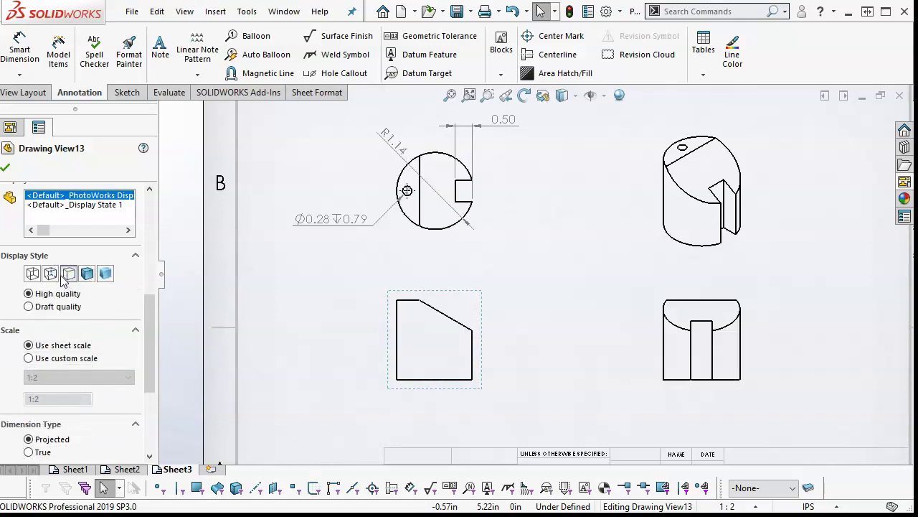
left_click(51, 274)
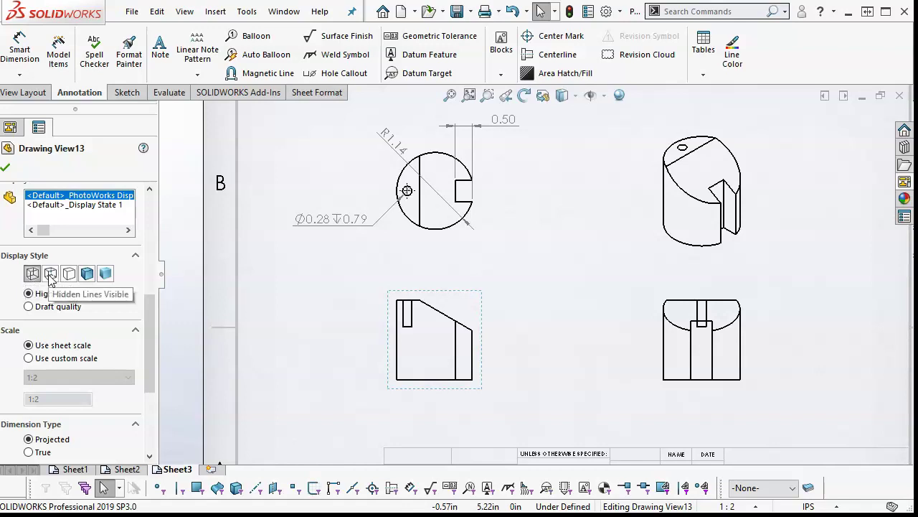
left_click(50, 275)
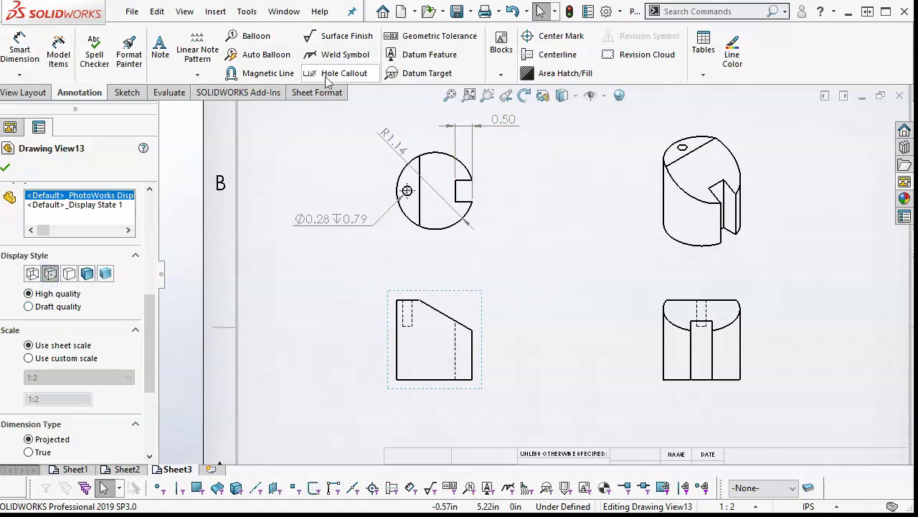
Step: Add a centerline between the slot edges in the lower views
left_click(558, 55)
left_click(691, 366)
left_click(713, 361)
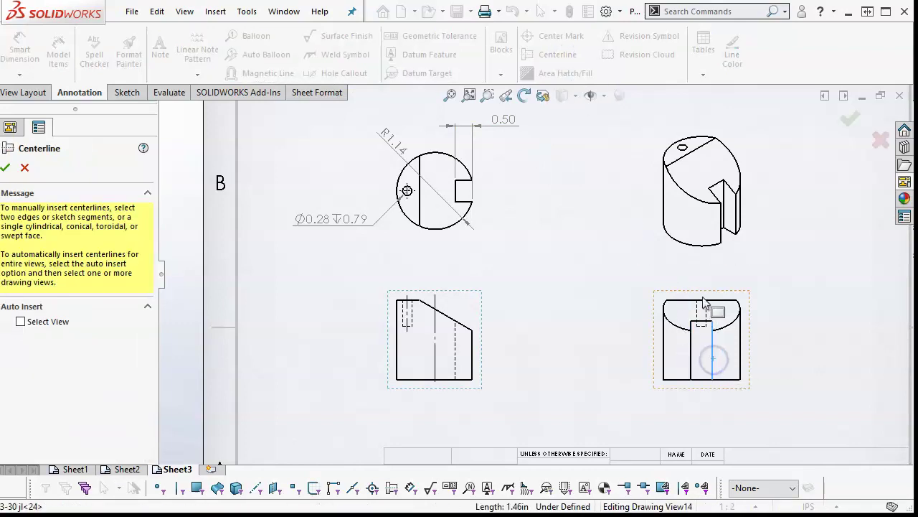
left_click(740, 359)
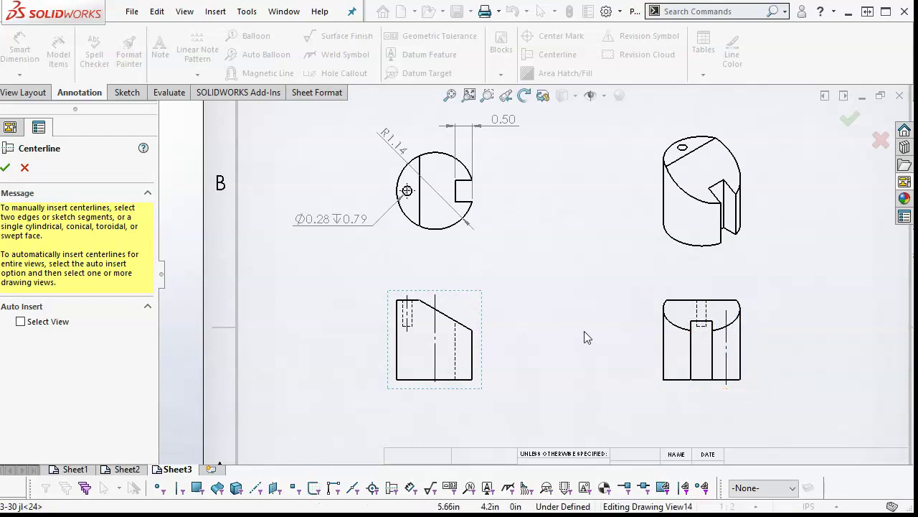
left_click(7, 168)
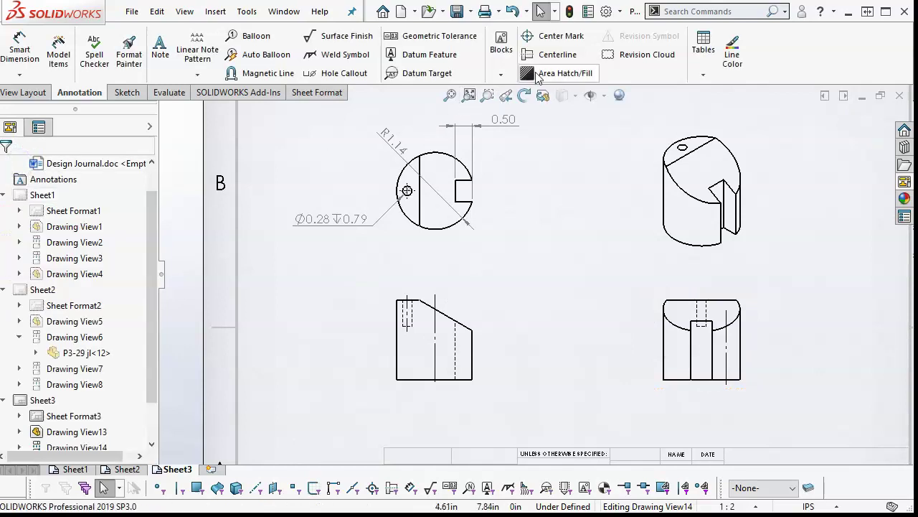
Step: Add a centerline through the lower-right view's middle and extend it above the part
left_click(551, 55)
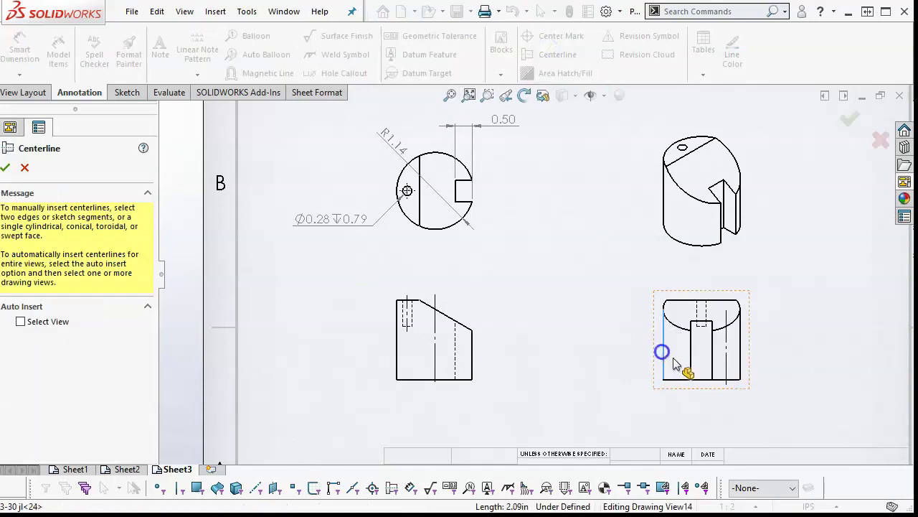
left_click(740, 350)
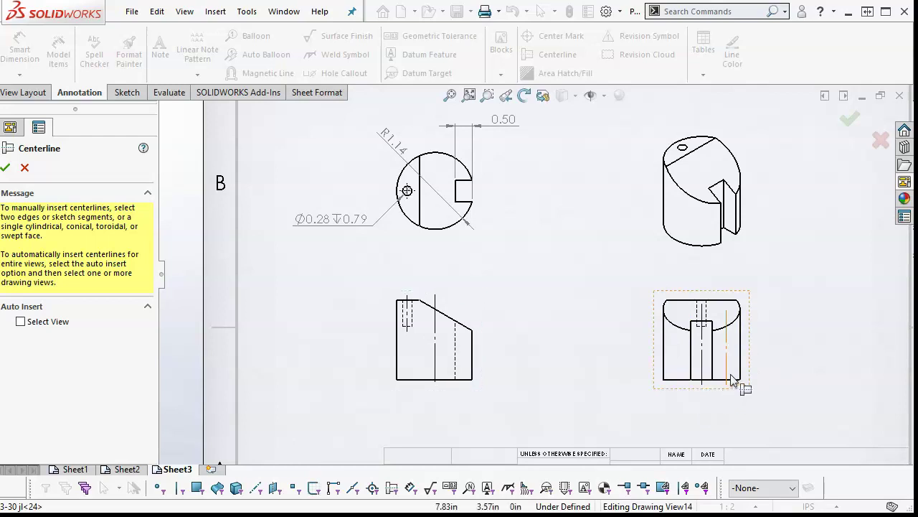
left_click(6, 167)
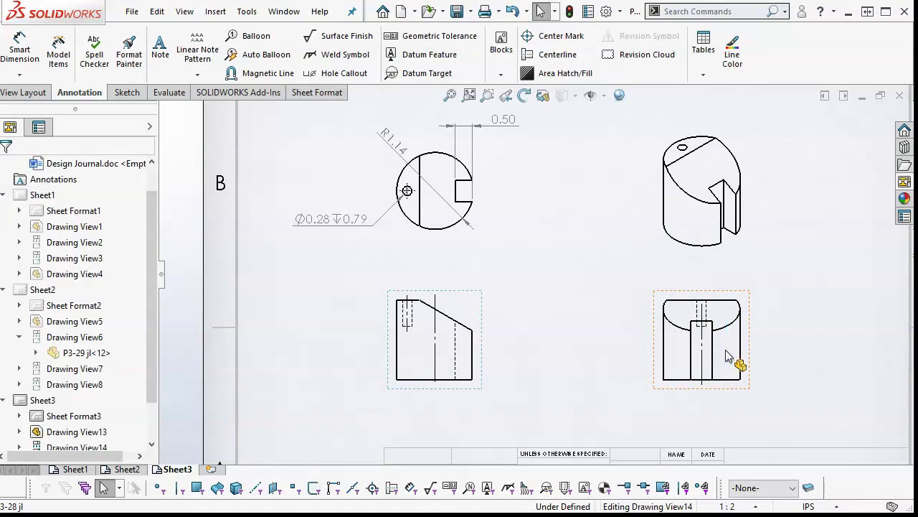
left_click_drag(703, 313, 702, 286)
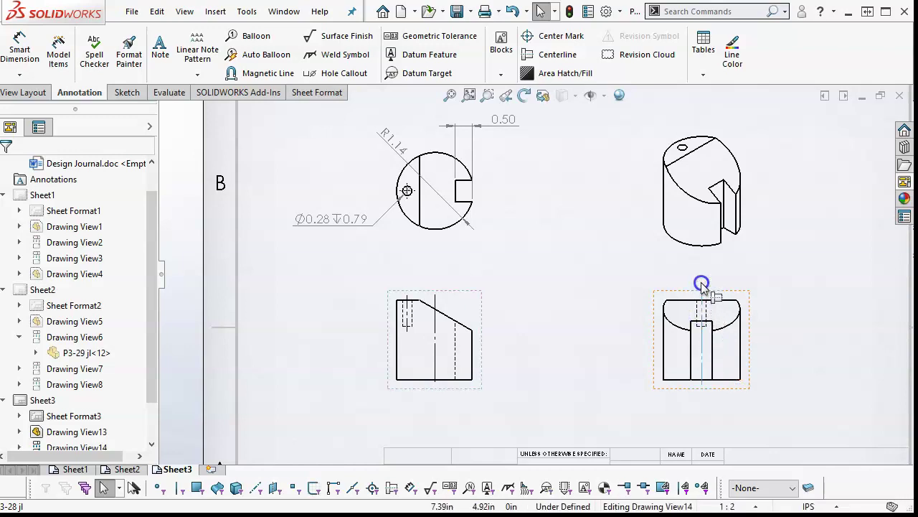
Step: Dimension the lower-right view's slot with 0.31 and 0.63 below the view
left_click(19, 50)
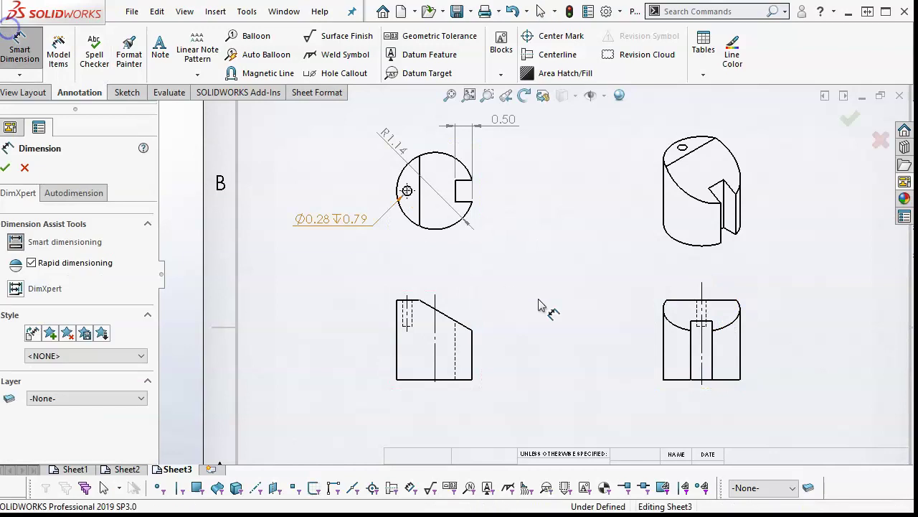
left_click(702, 355)
left_click(660, 402)
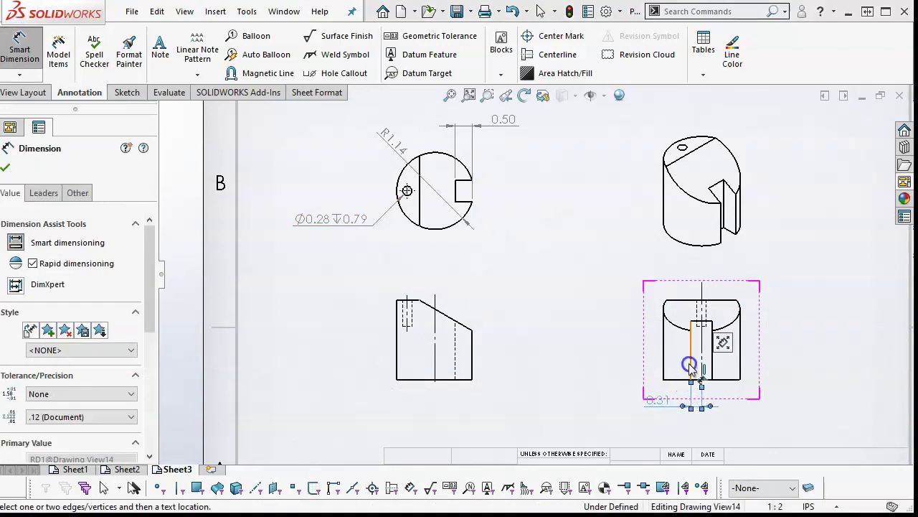
left_click(695, 366)
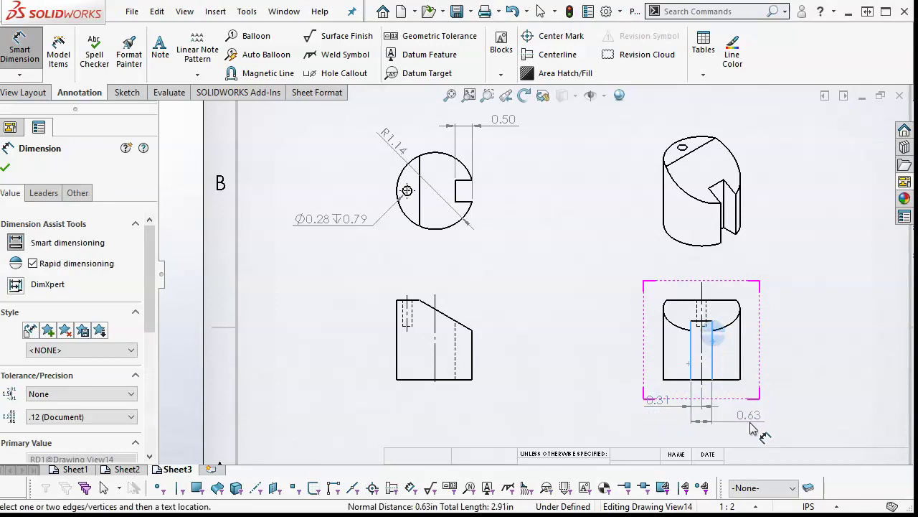
left_click(751, 429)
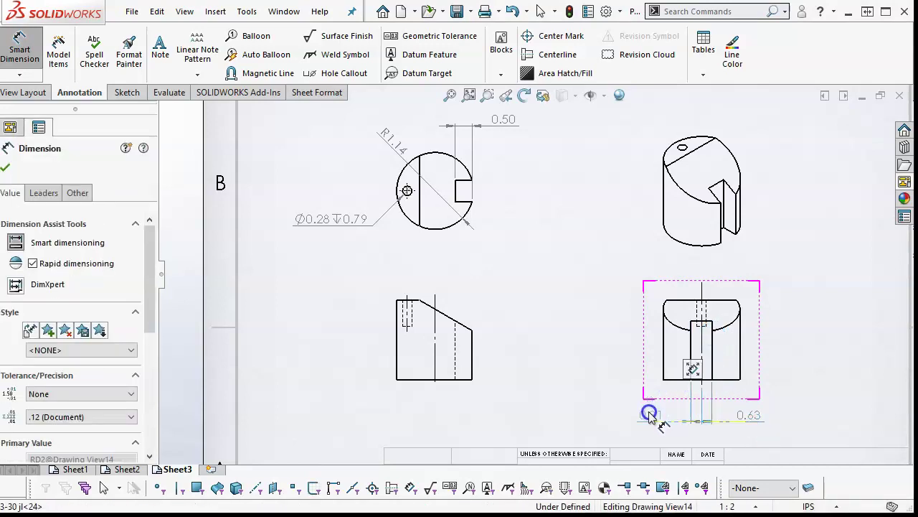
Step: Zoom to the circular view, exit dimensioning and select its 0.50 dimension
scroll(477, 211, "down", 3)
scroll(477, 199, "down", 2)
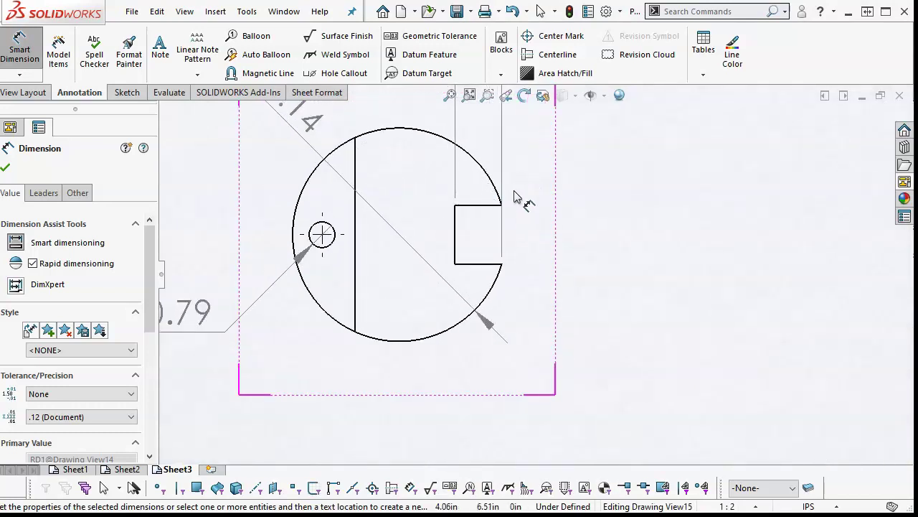
scroll(513, 192, "up", 5)
scroll(524, 188, "down", 3)
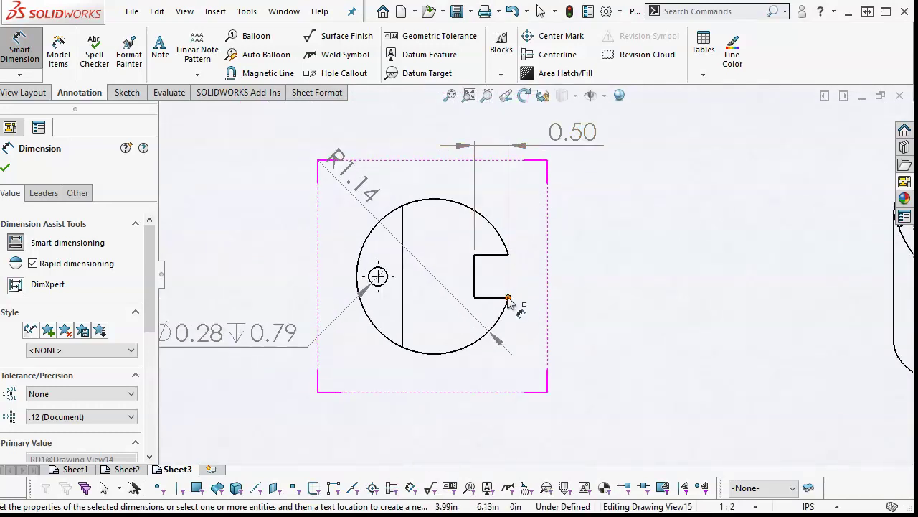
right_click(559, 230)
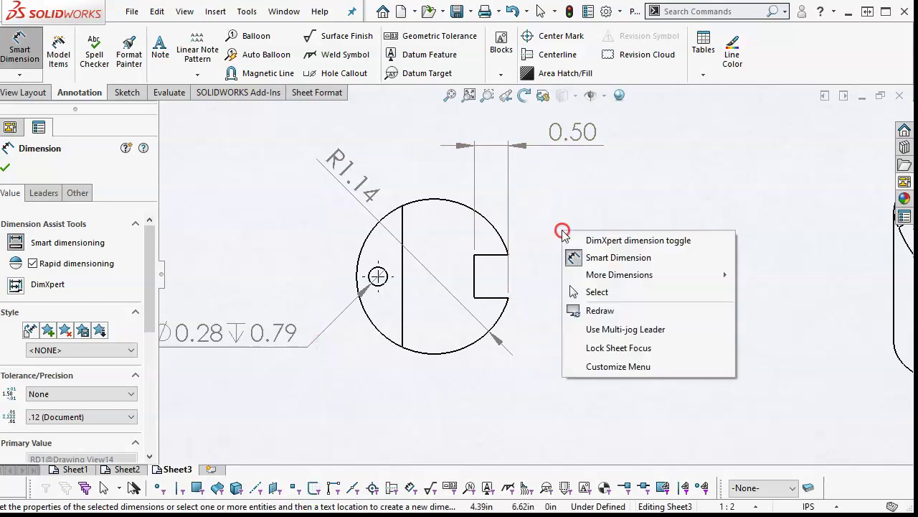
left_click(609, 292)
left_click(584, 131)
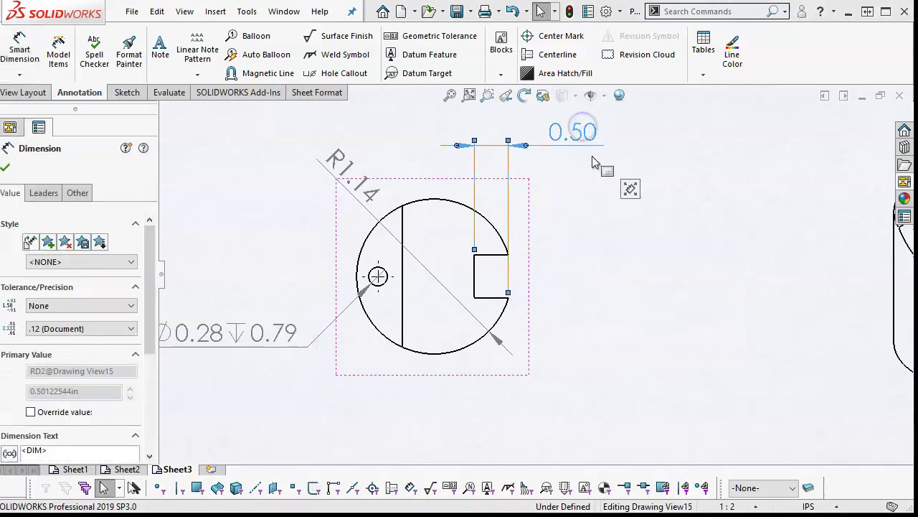
Step: Delete the 0.50 dimension and add a vertical 0.63 dimension right of the circular view
key("Delete")
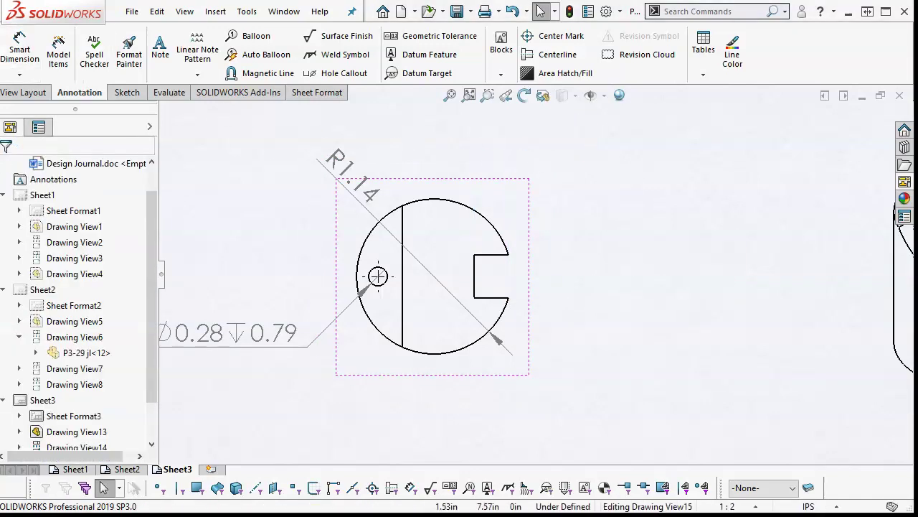
left_click(10, 43)
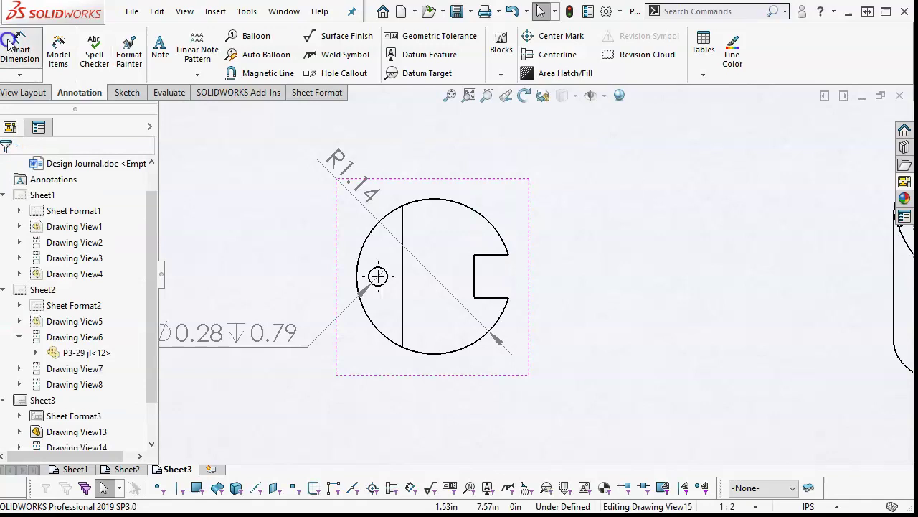
left_click(476, 266)
left_click(496, 230)
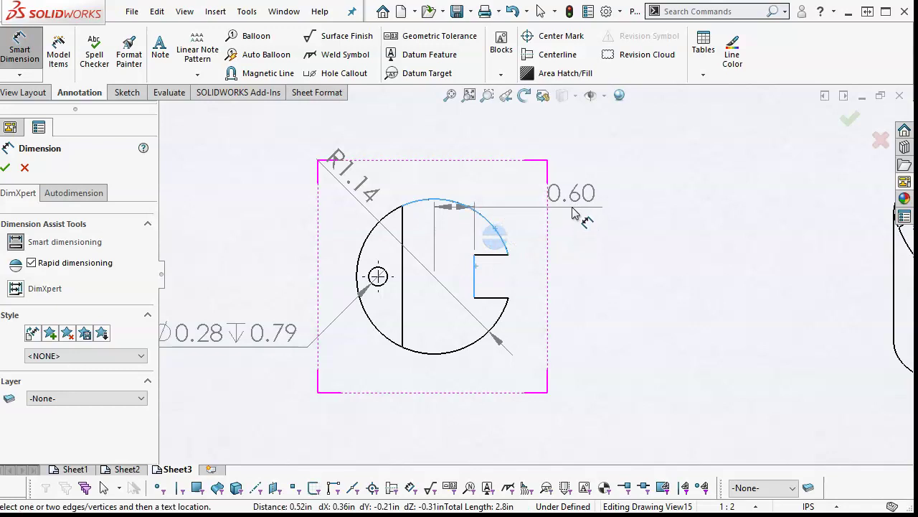
left_click(574, 213)
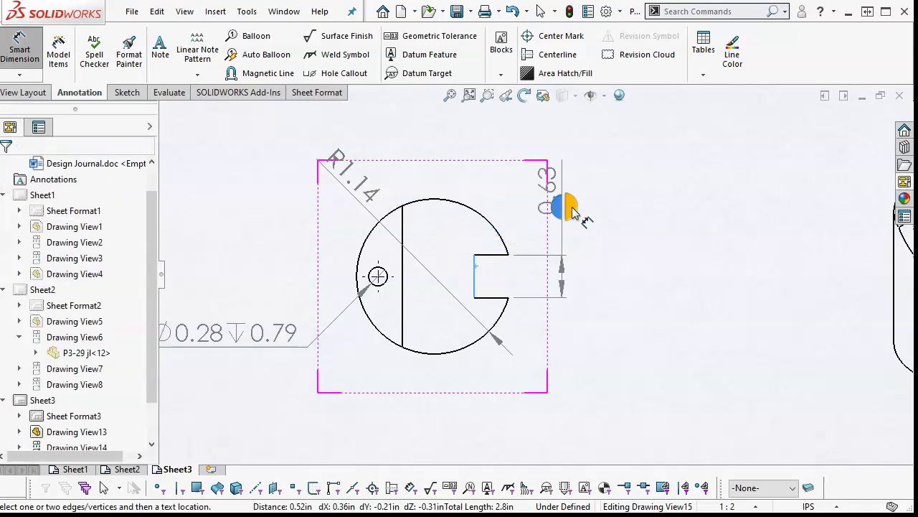
mouse_move(572, 211)
left_mouse_down()
mouse_move(599, 206)
mouse_move(576, 217)
left_mouse_up()
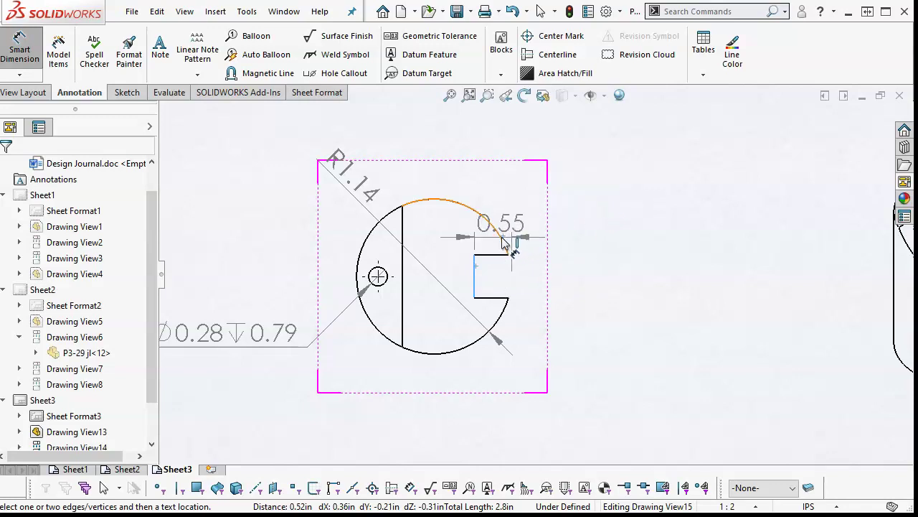
Step: Add the 0.55 slot width dimension and move it to the right of the part
left_click(506, 242)
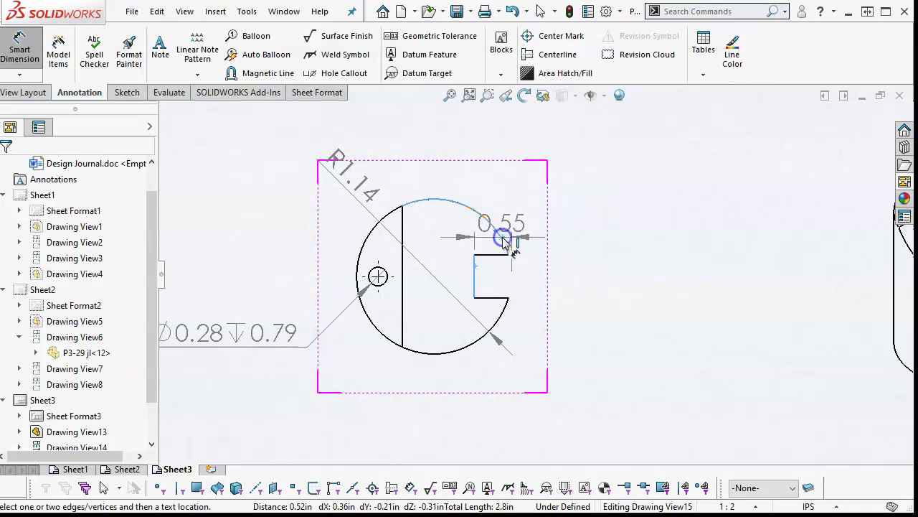
left_click(492, 175)
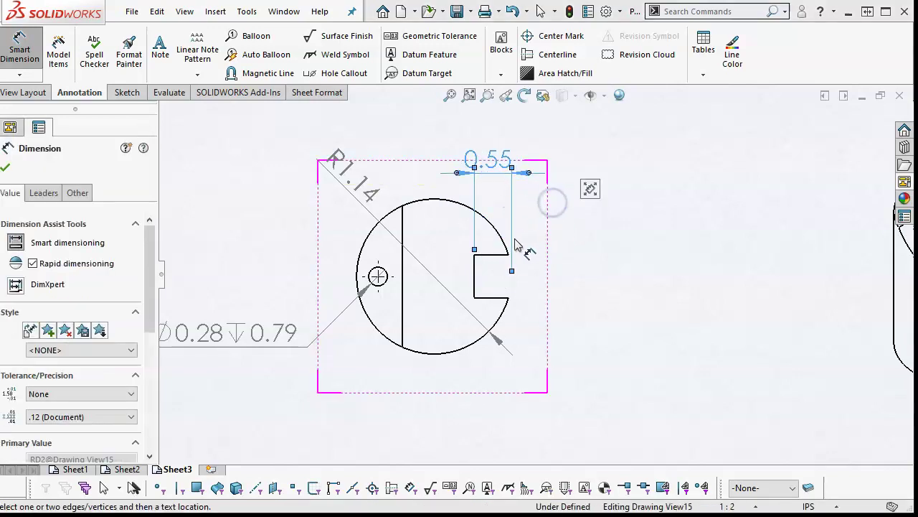
right_click(593, 199)
left_click(604, 260)
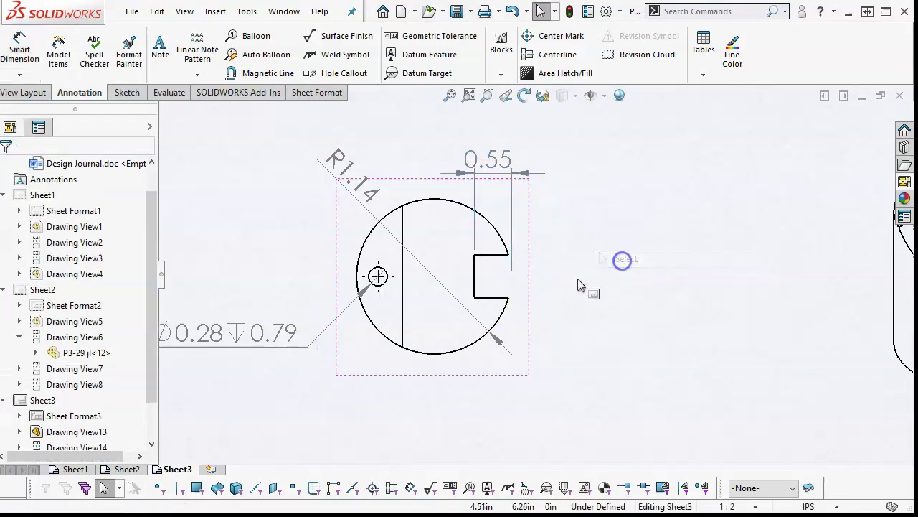
left_click_drag(523, 175, 603, 178)
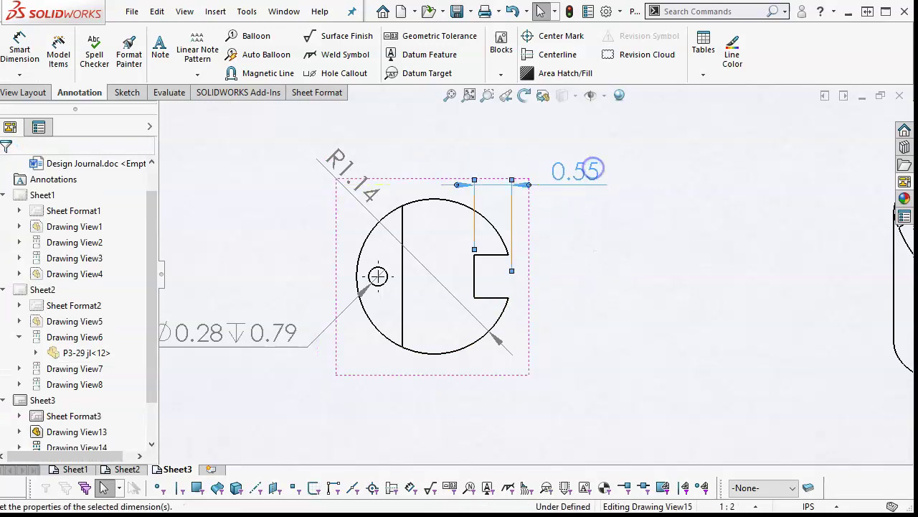
left_click(610, 264)
scroll(610, 264, "up", 3)
scroll(607, 365, "down", 3)
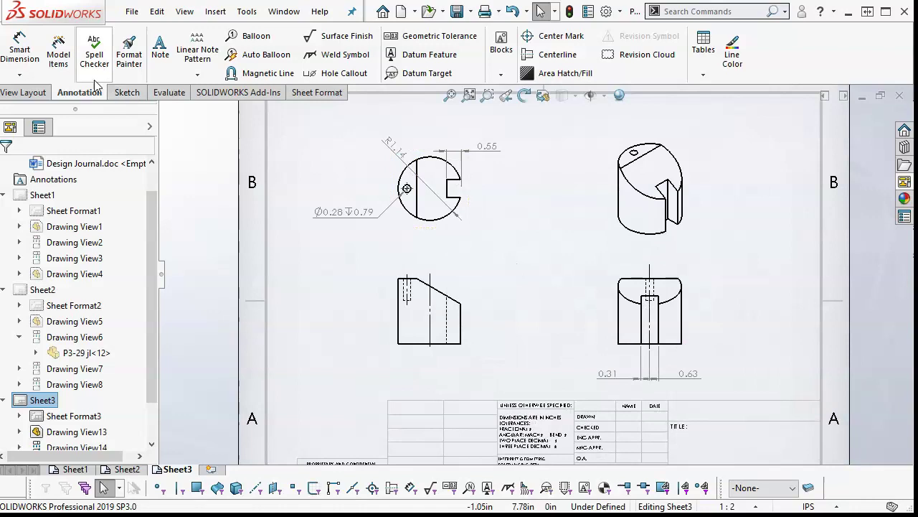
Step: Dimension the front view's sloped edge with a 30° angle measured from its top edge
left_click(19, 50)
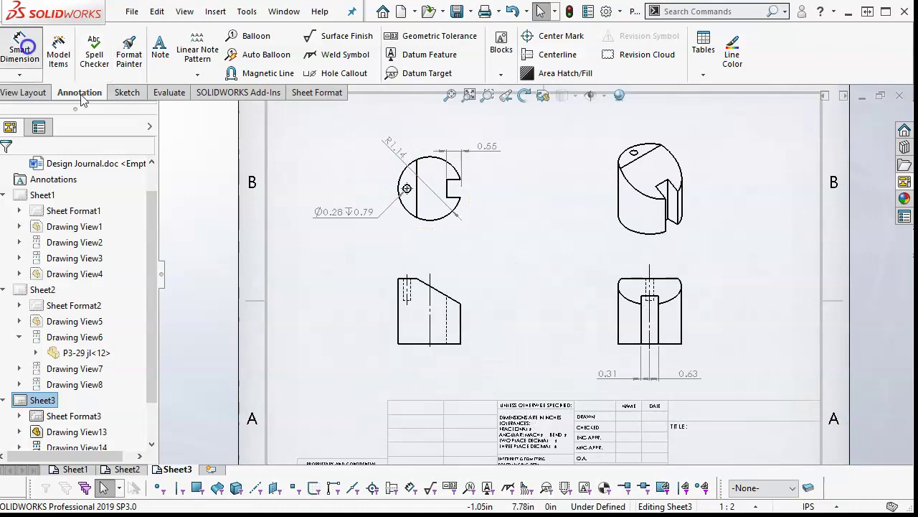
left_click(443, 297)
scroll(423, 291, "down", 2)
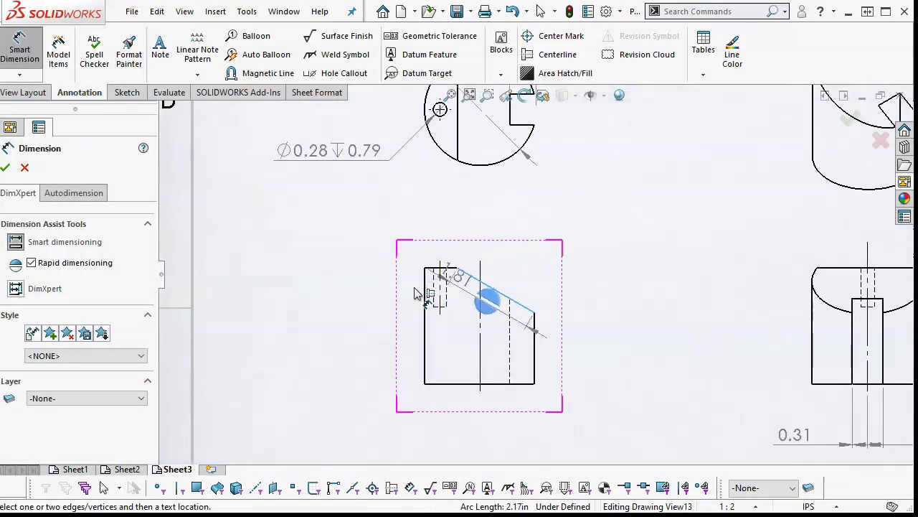
left_click(451, 268)
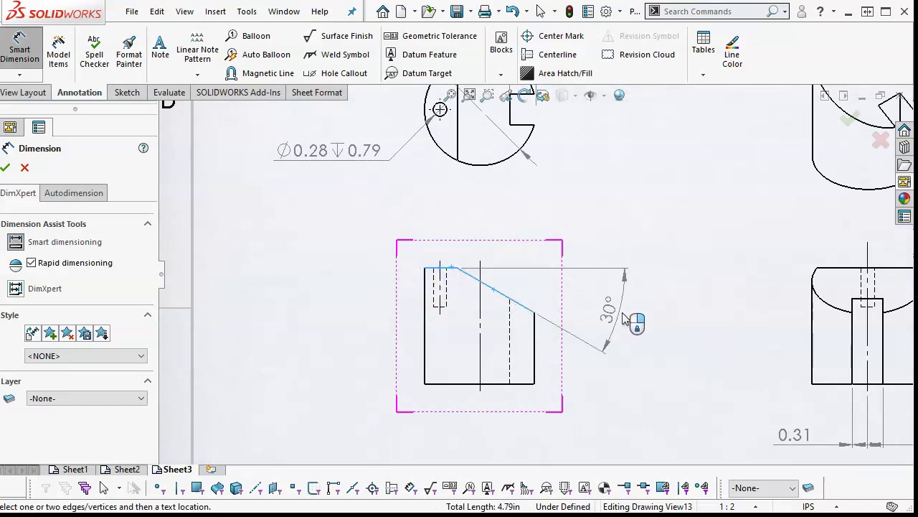
left_click(623, 322)
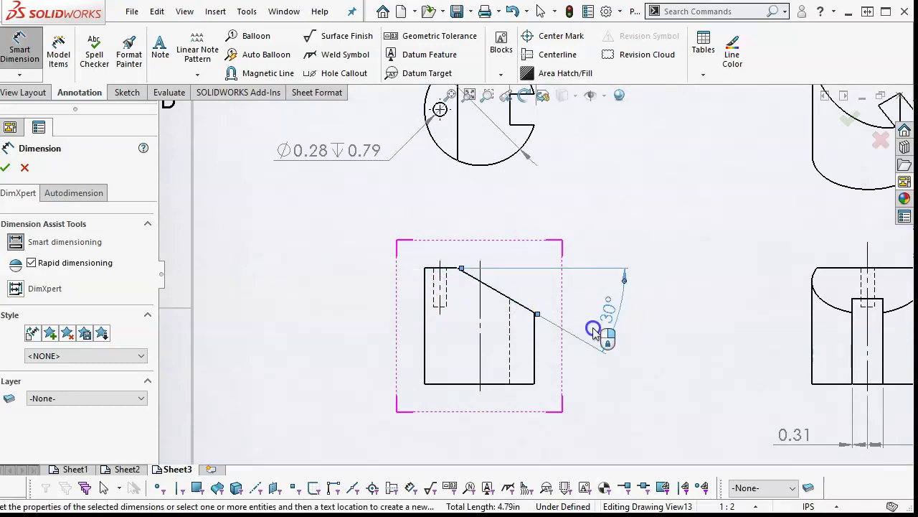
Step: Attempt extra angle and length dimensions on the sloped edge, cancelling them with Esc
left_click(524, 387)
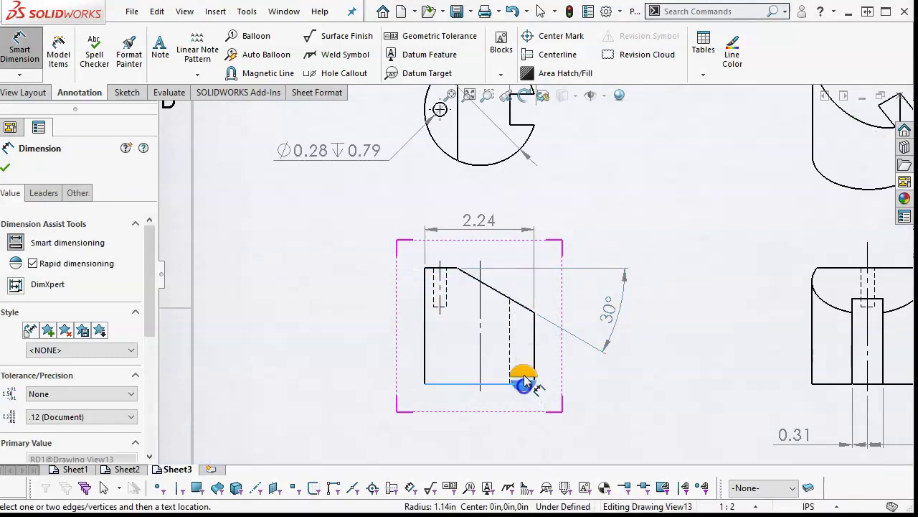
left_click(495, 290)
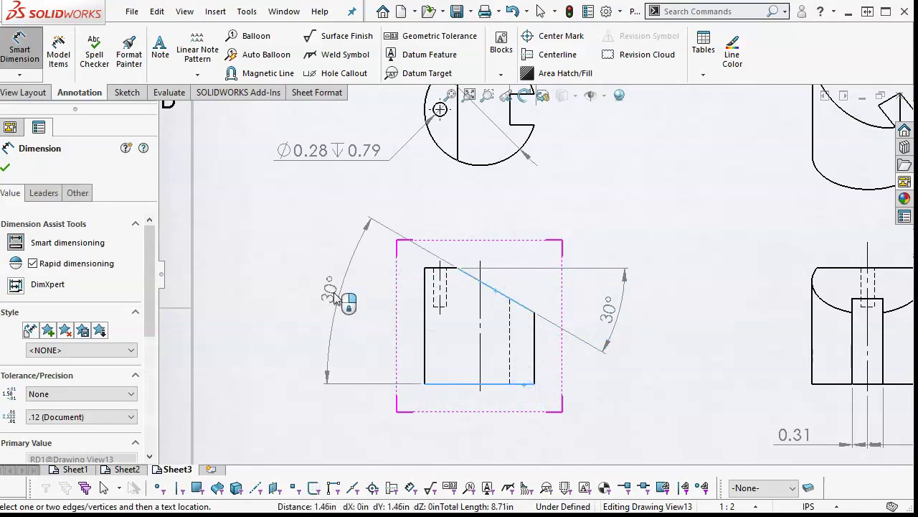
key("Escape")
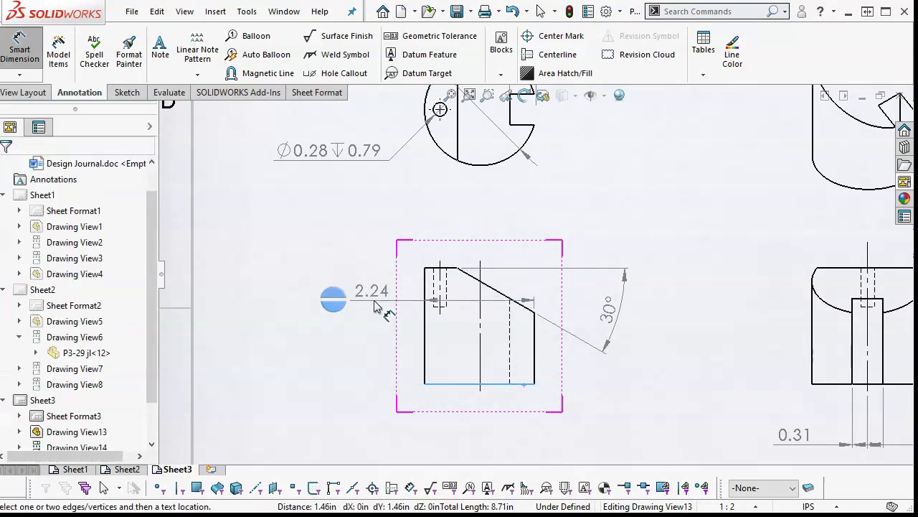
key("Escape")
scroll(502, 305, "down", 3)
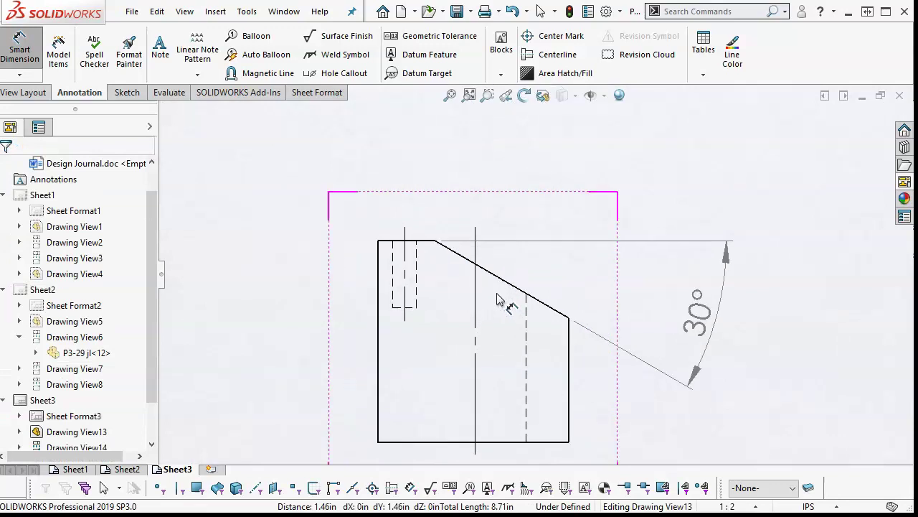
left_click(465, 260)
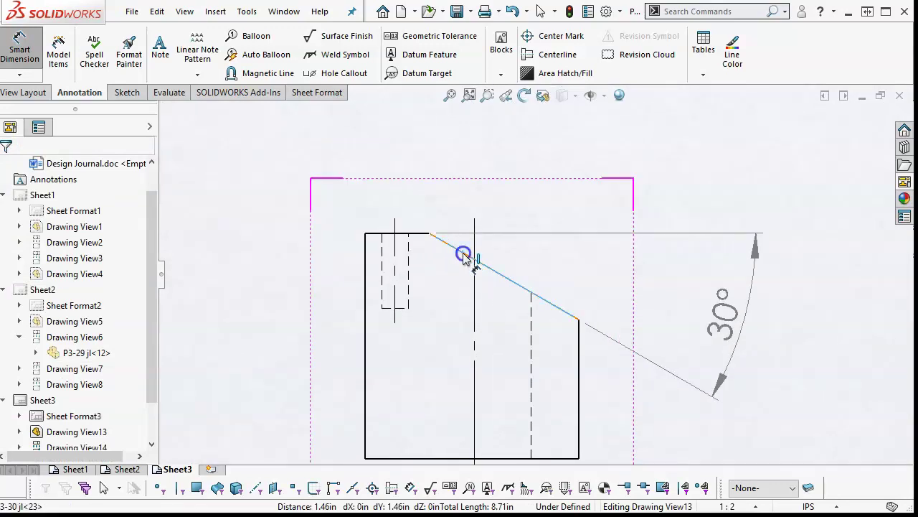
left_click(429, 234)
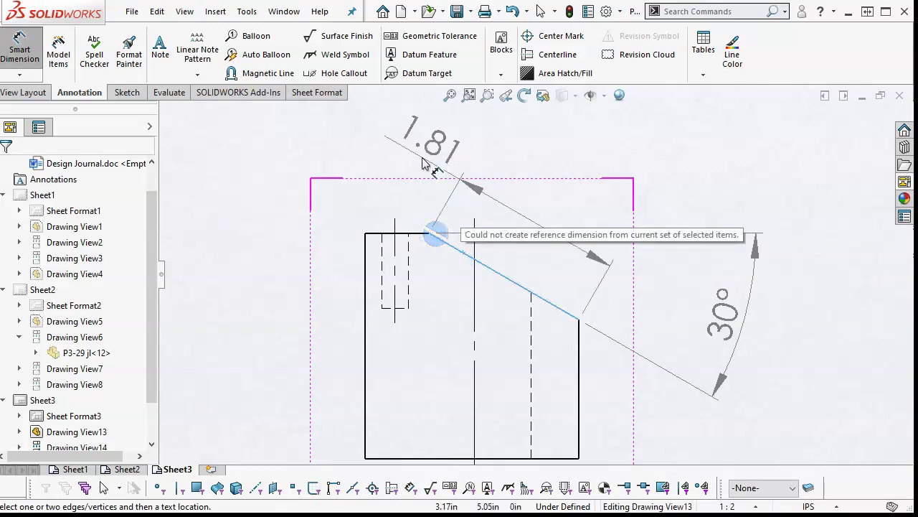
key("Escape")
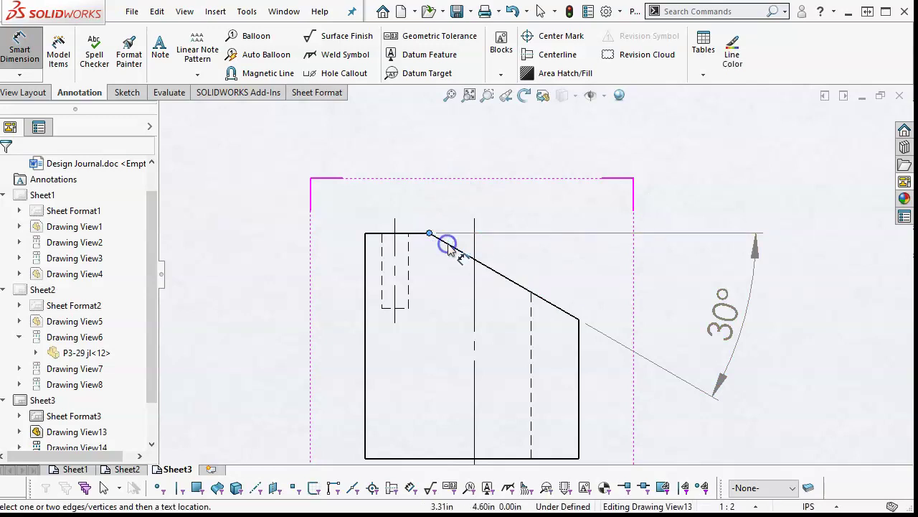
left_click(429, 234)
scroll(528, 272, "up", 8)
scroll(599, 303, "down", 2)
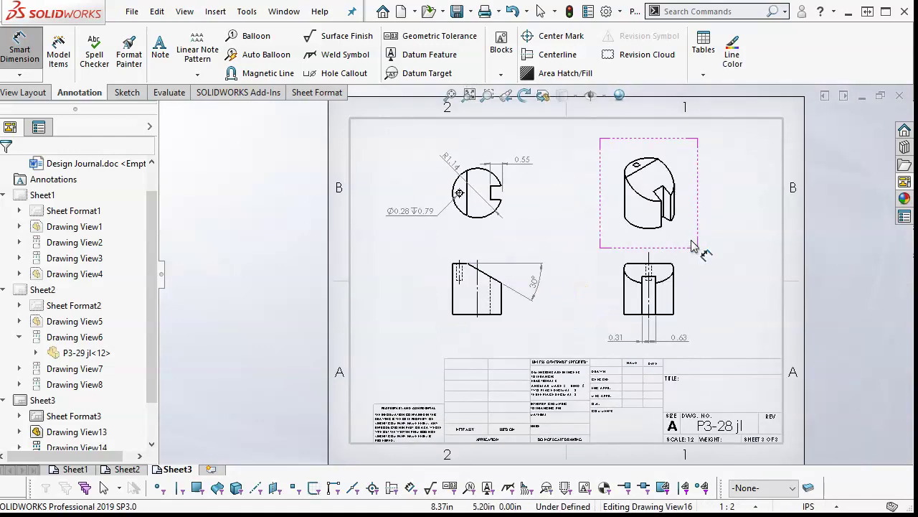
Step: Add a blank Sheet4 to the drawing and minimize the drawing window
scroll(712, 250, "down", 1)
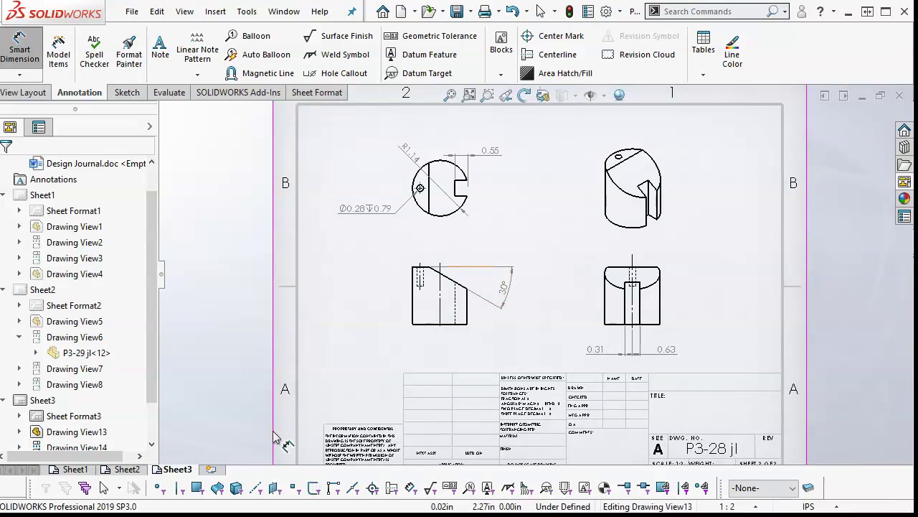
left_click(215, 471)
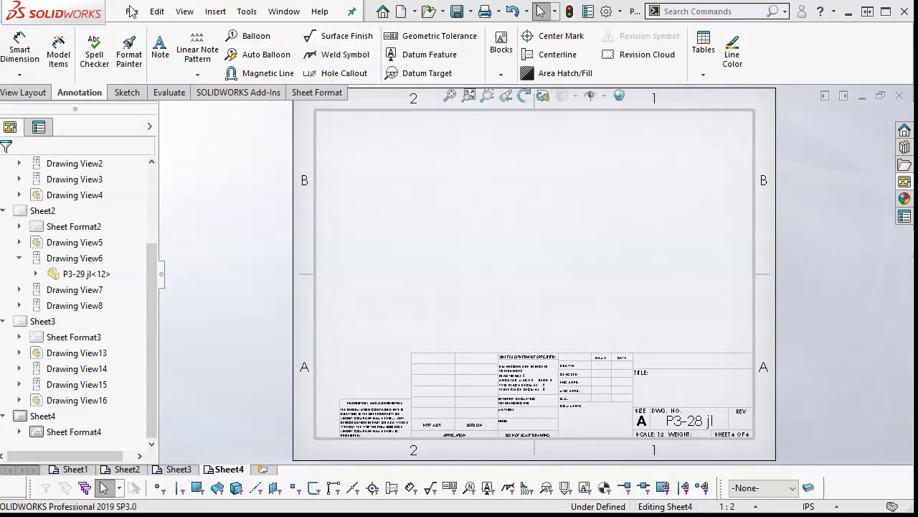
left_click(862, 96)
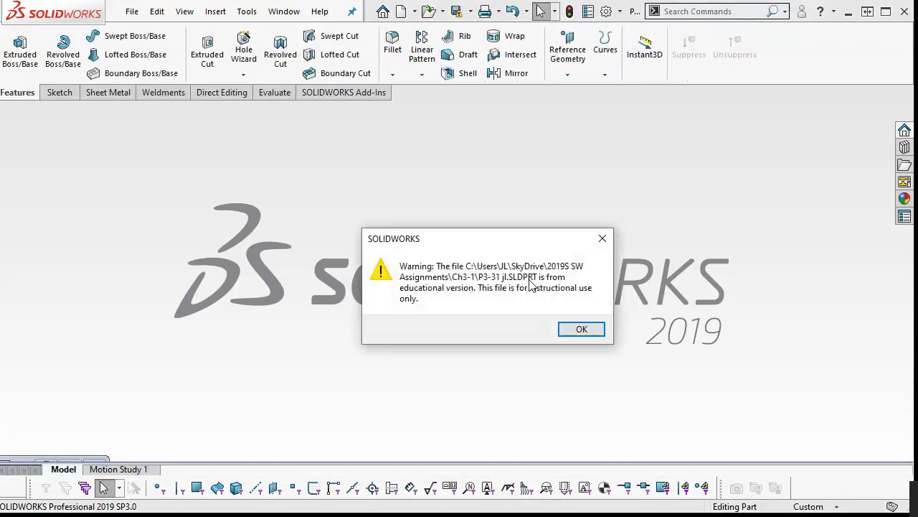
Step: Dismiss the educational-version warning and try tiling the P3-31 jl part window
left_click(580, 330)
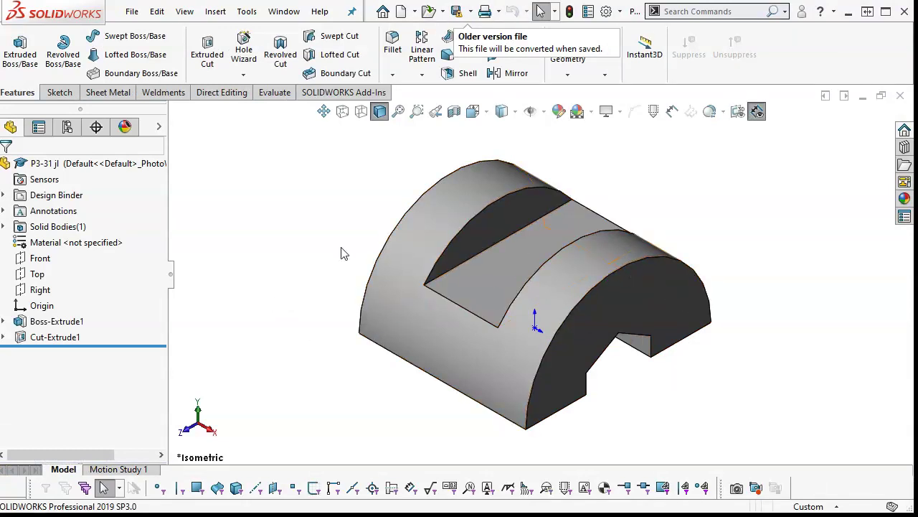
left_click(284, 12)
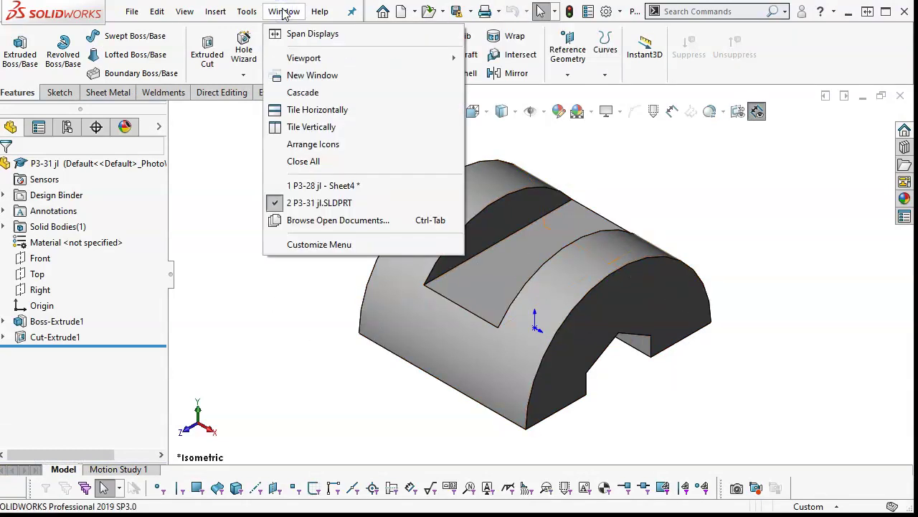
left_click(300, 111)
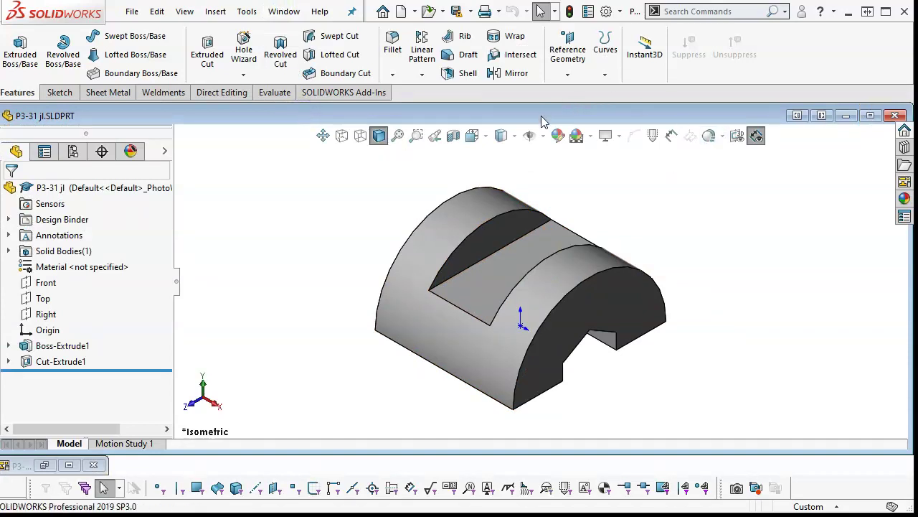
left_click_drag(523, 115, 482, 112)
left_click(284, 13)
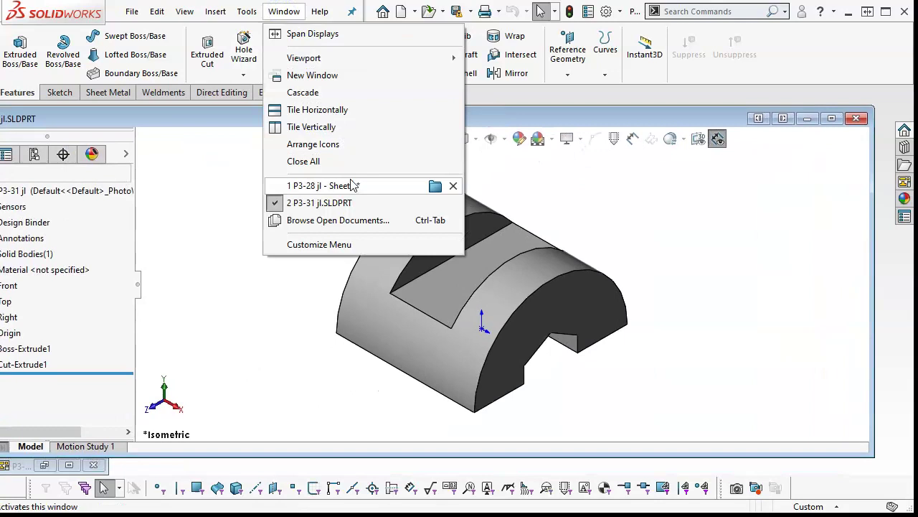
left_click(318, 117)
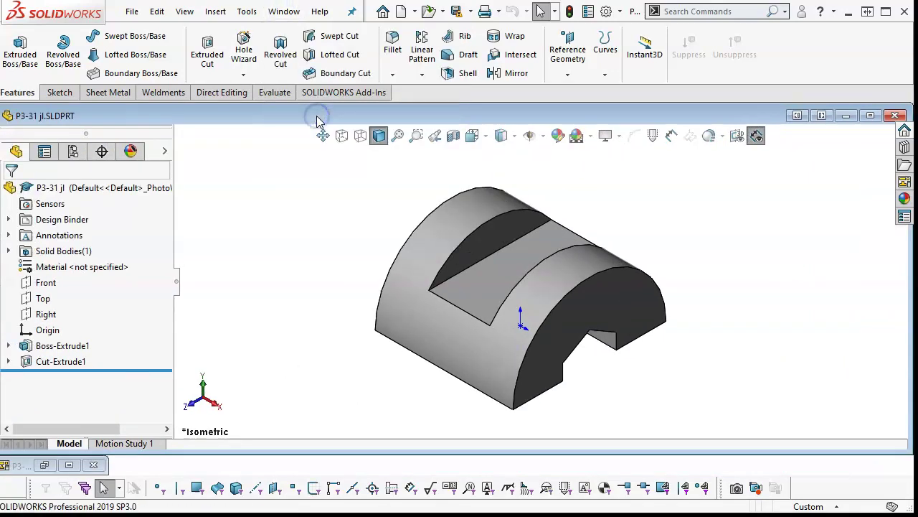
Step: Restore the drawing window and tile it horizontally above the part window
left_click(292, 13)
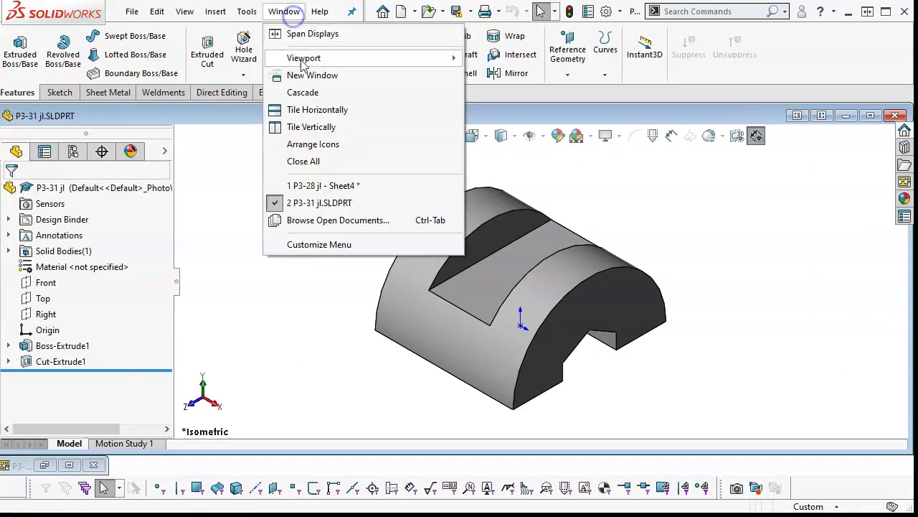
left_click(307, 129)
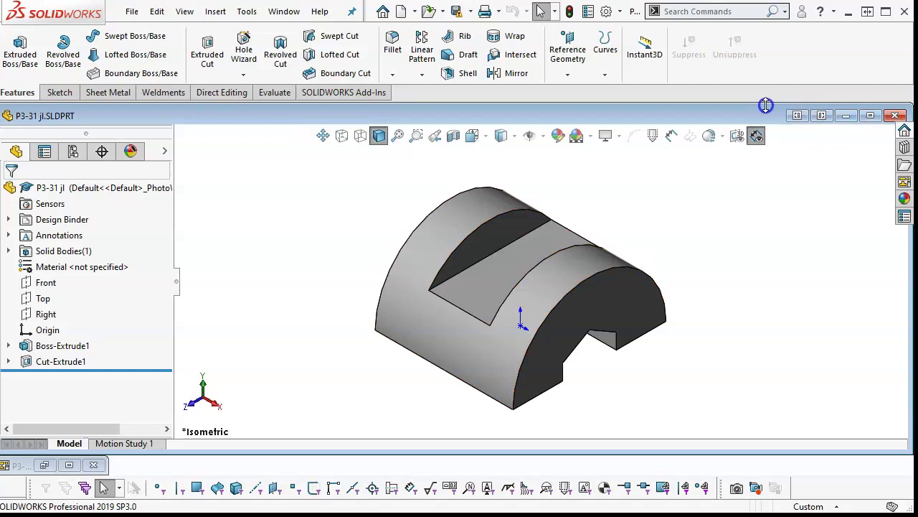
left_click_drag(765, 106, 662, 102)
left_click_drag(803, 164, 423, 148)
left_click_drag(299, 115, 716, 132)
left_click(72, 465)
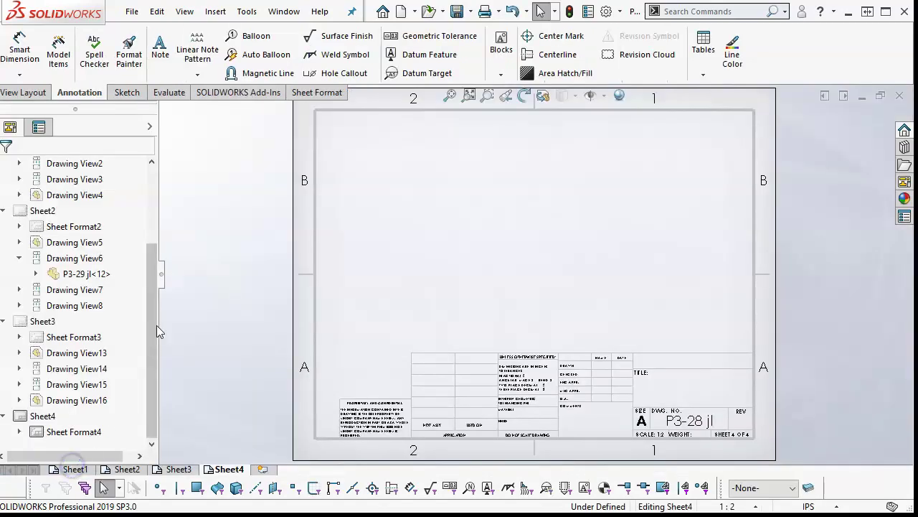
left_click(285, 12)
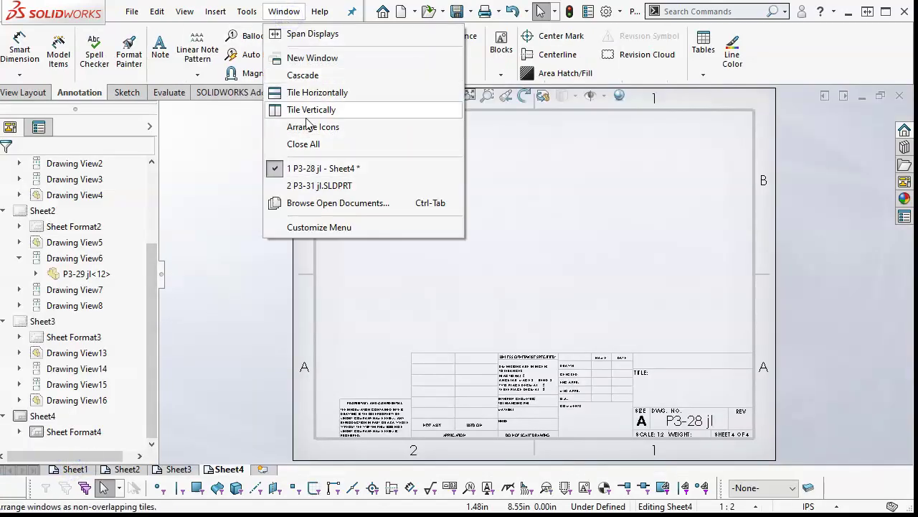
left_click(305, 94)
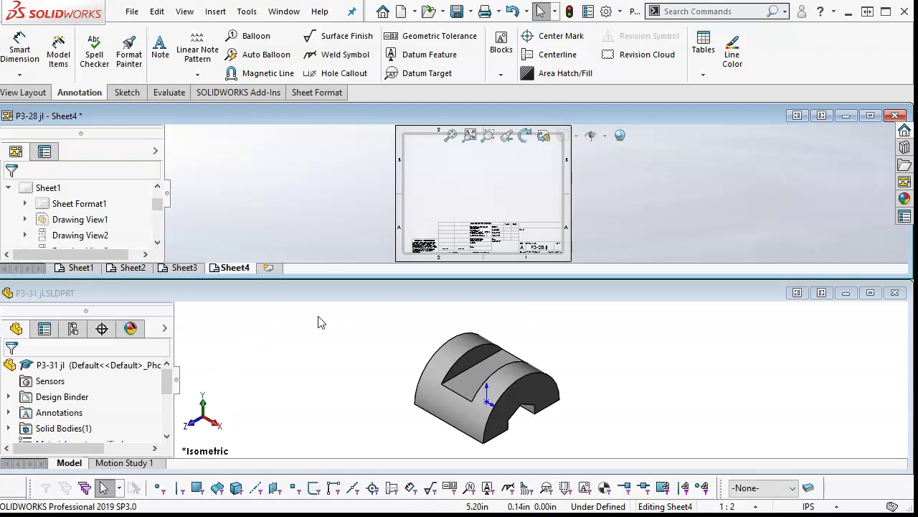
Step: Place Front, Top, Right and Isometric views of P3-31 jl on Sheet4 and reposition them
left_click(47, 367)
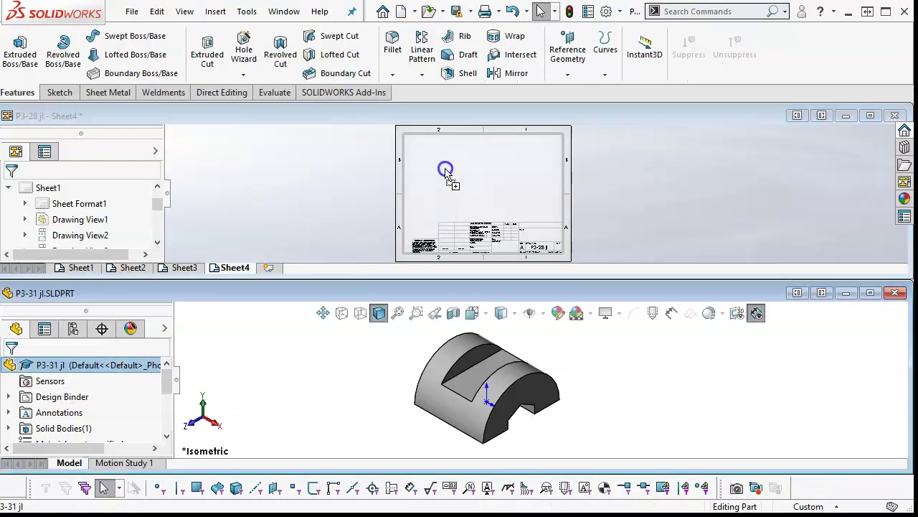
left_click_drag(445, 170, 446, 171)
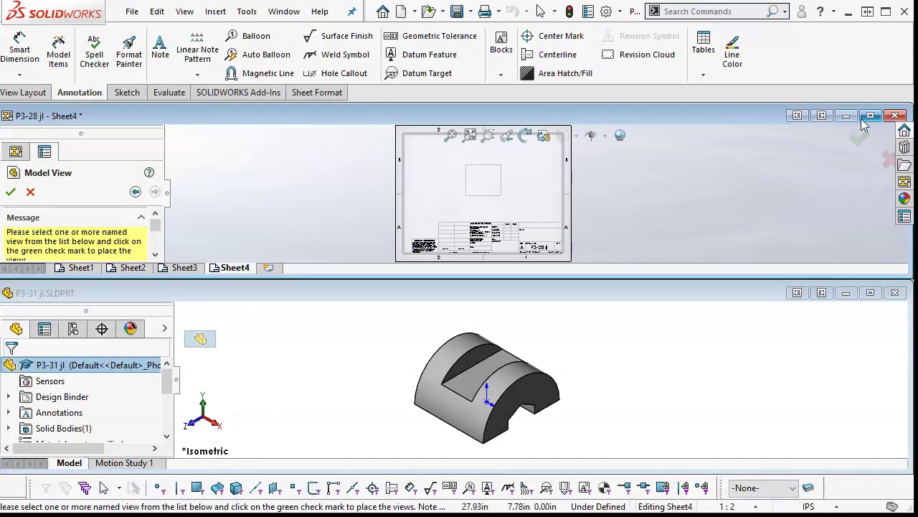
left_click(870, 116)
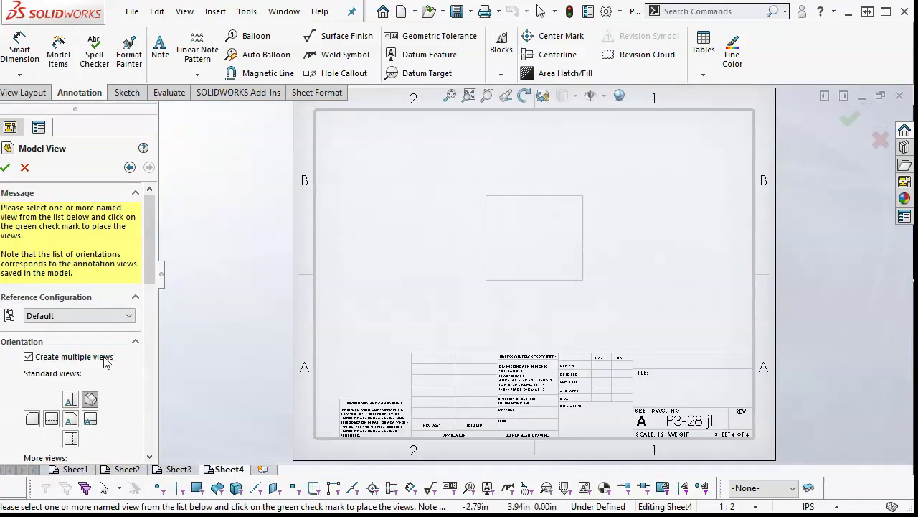
left_click(70, 399)
left_click(71, 418)
left_click(90, 418)
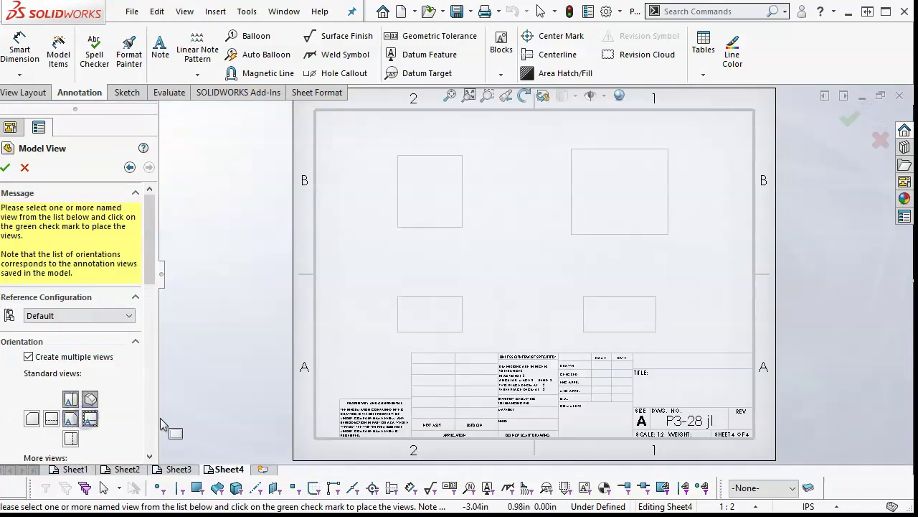
left_click(6, 168)
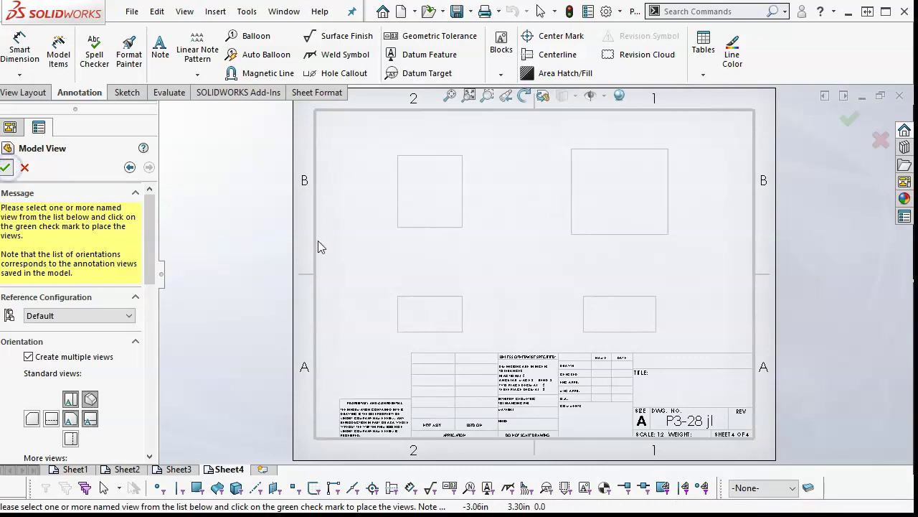
left_click_drag(472, 277, 495, 265)
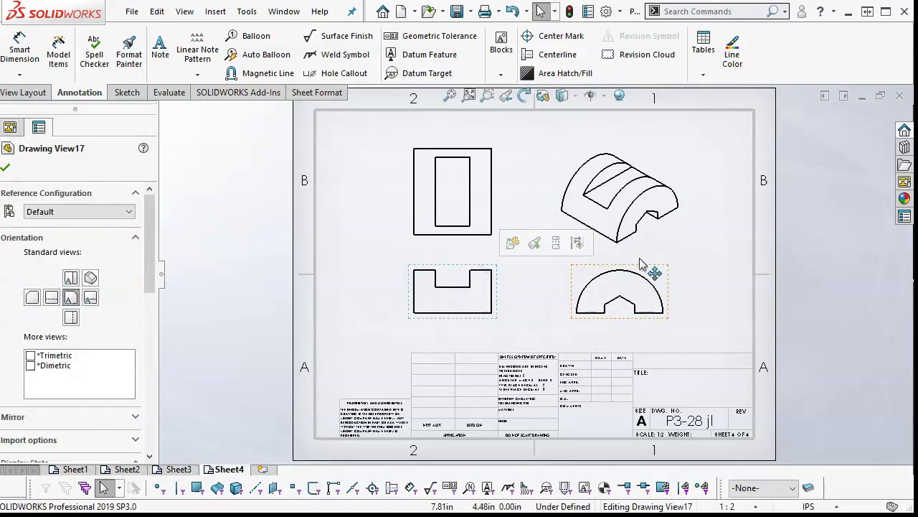
left_click_drag(684, 252, 726, 235)
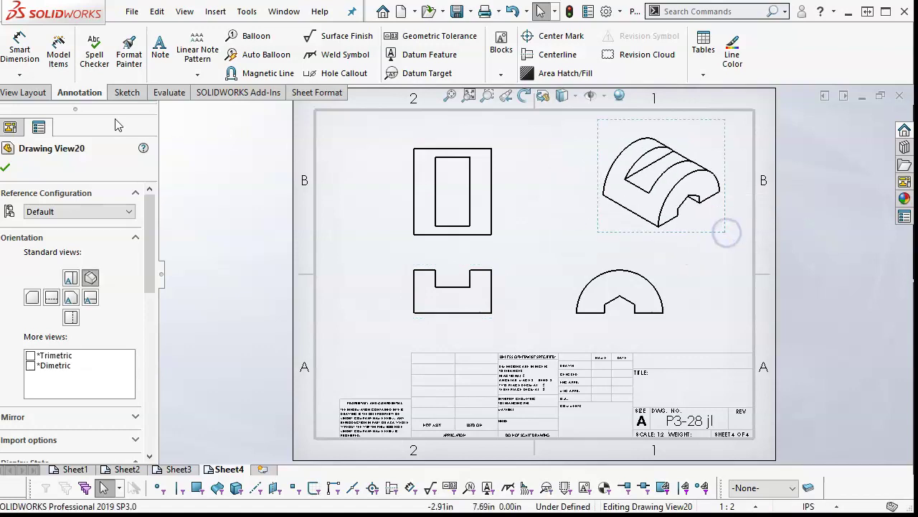
Step: Add 1.38 under the semicircle view plus 1.57 and 0.98 over the notch
left_click(20, 47)
scroll(602, 330, "down", 4)
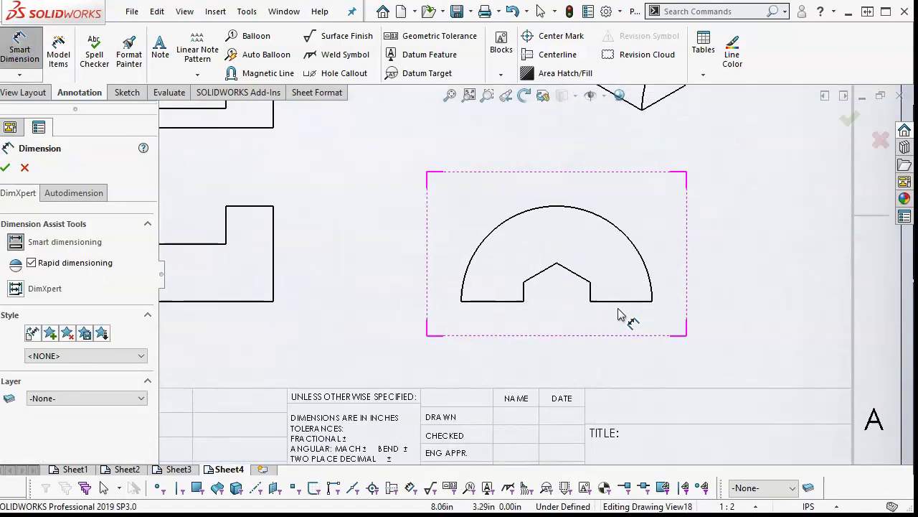
left_click(524, 291)
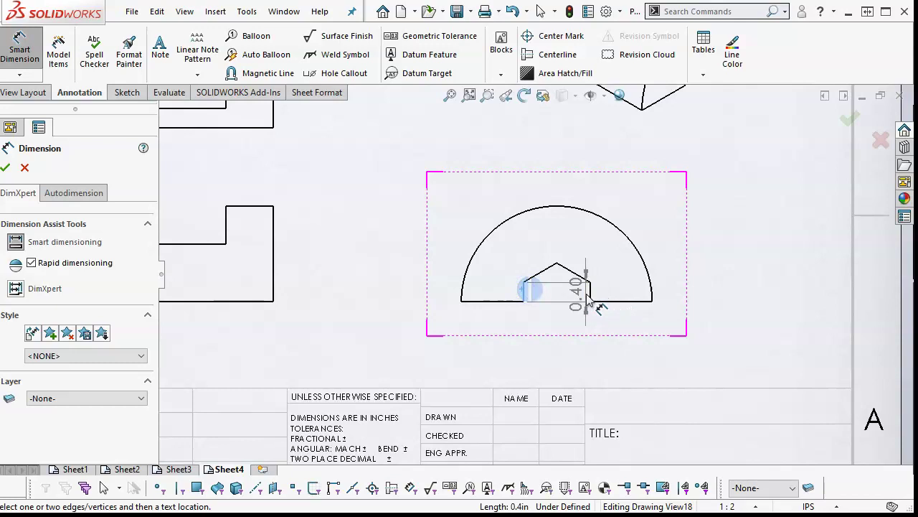
left_click(590, 290)
left_click(640, 339)
scroll(404, 316, "up", 2)
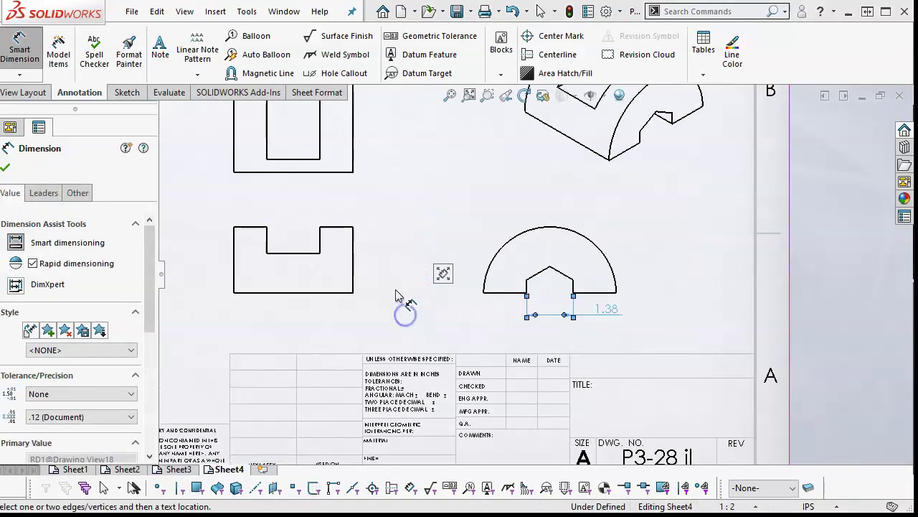
left_click(267, 243)
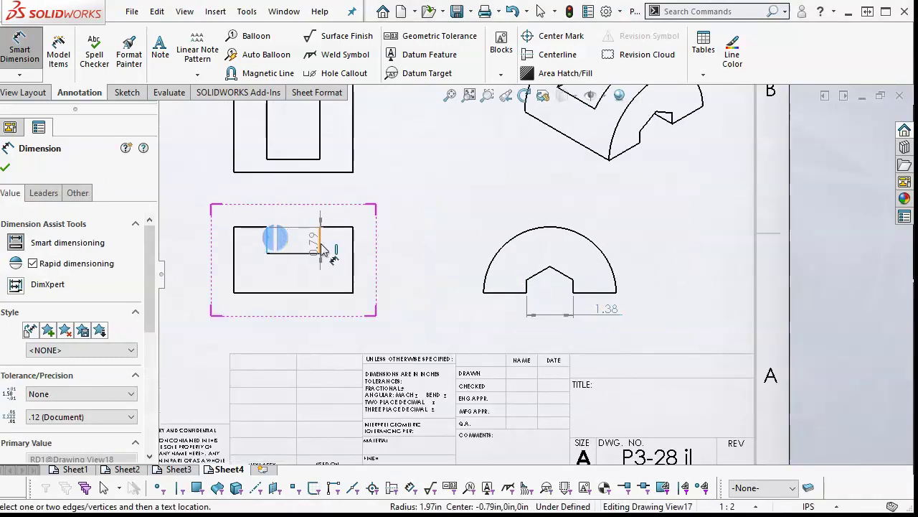
left_click(322, 251)
left_click(327, 219)
left_click(335, 228)
left_click(384, 213)
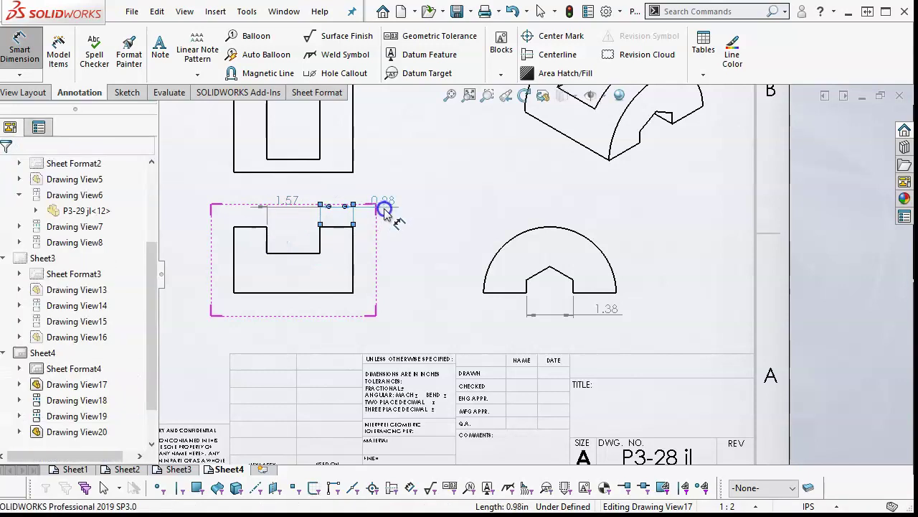
Step: Add R1.97 on the arc and Ø3.94 on the top view, then fit the sheet
scroll(349, 256, "up", 2)
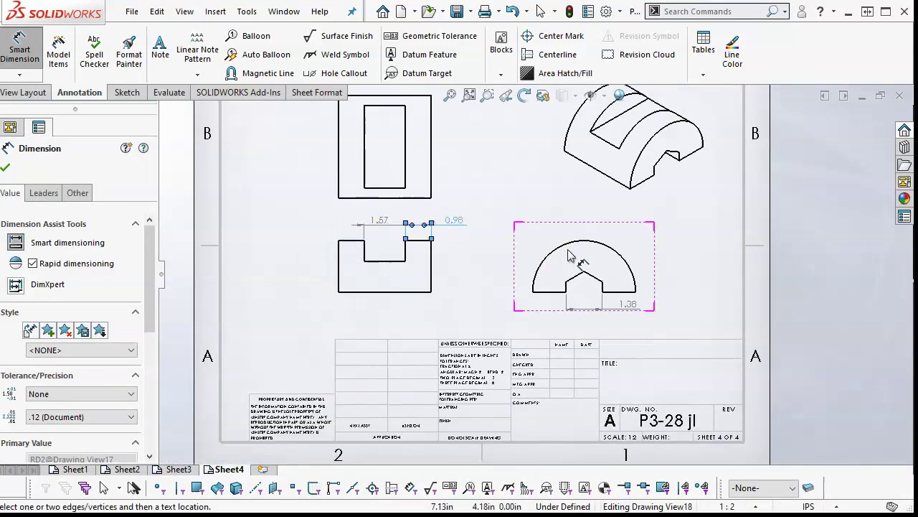
left_click(560, 244)
left_click(505, 241)
scroll(495, 180, "up", 1)
scroll(502, 177, "down", 1)
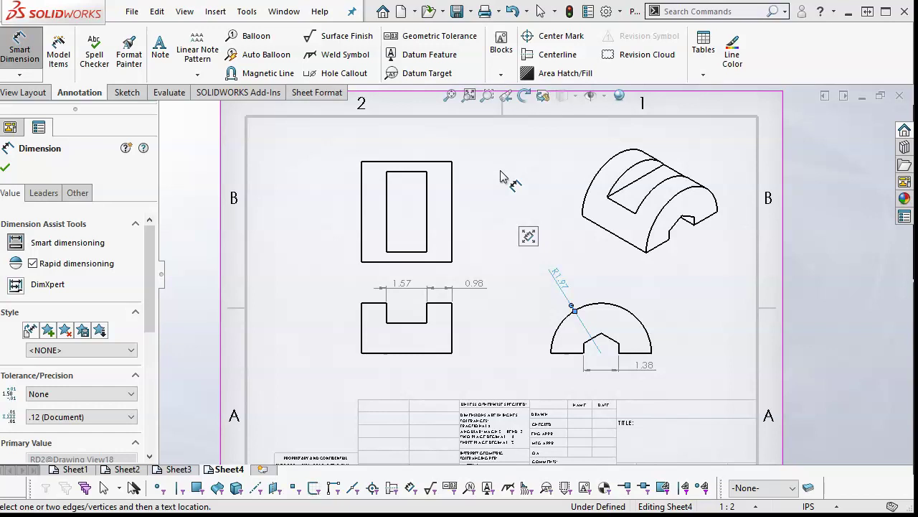
left_click(361, 212)
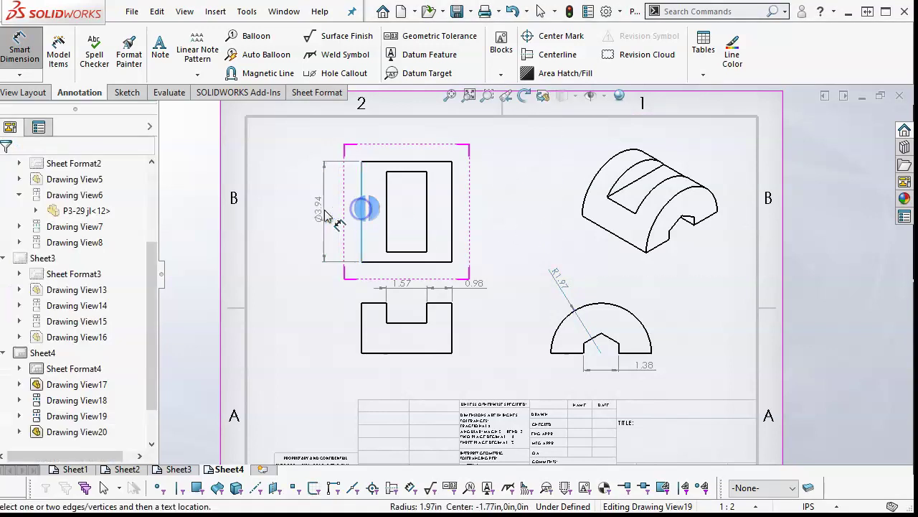
left_click(321, 208)
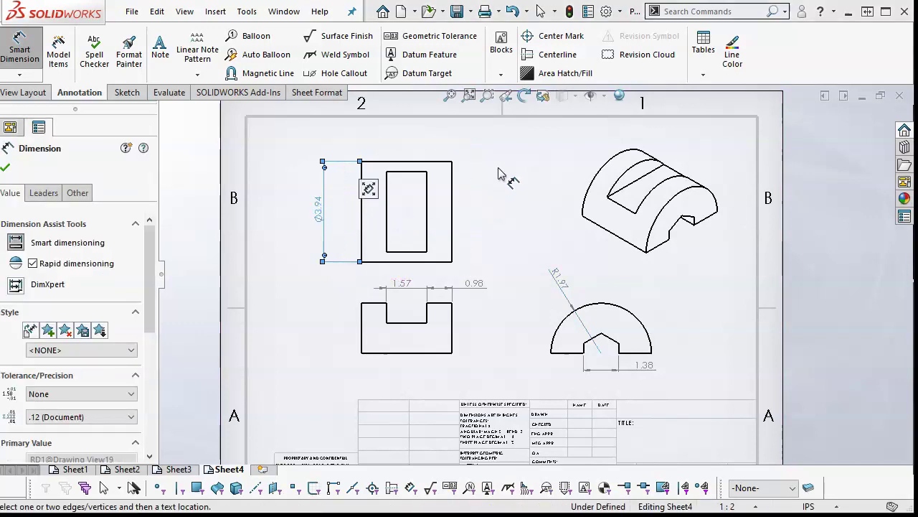
right_click(500, 175)
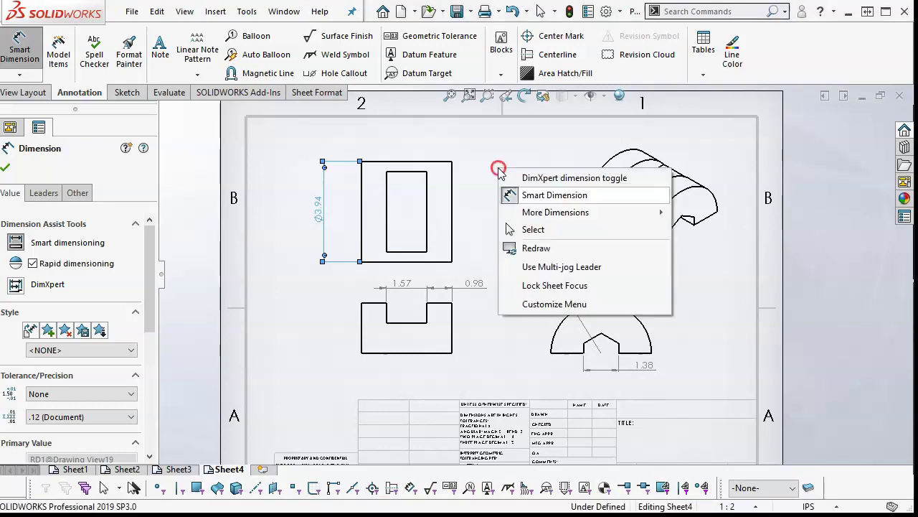
left_click(536, 228)
left_click(463, 182)
left_click(502, 230)
key("f")
scroll(603, 328, "up", 2)
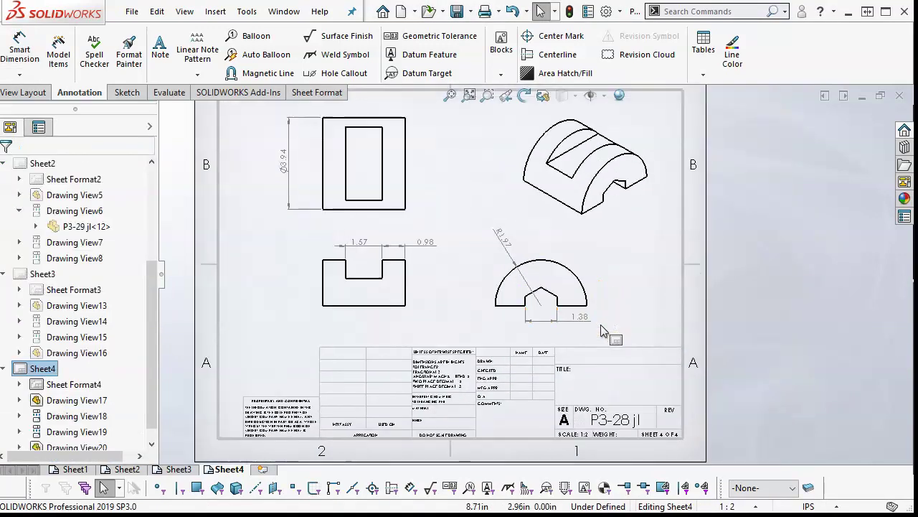
Step: Append ACROSS FLATS to the 1.38 dimension text and shift the text right
left_click(579, 323)
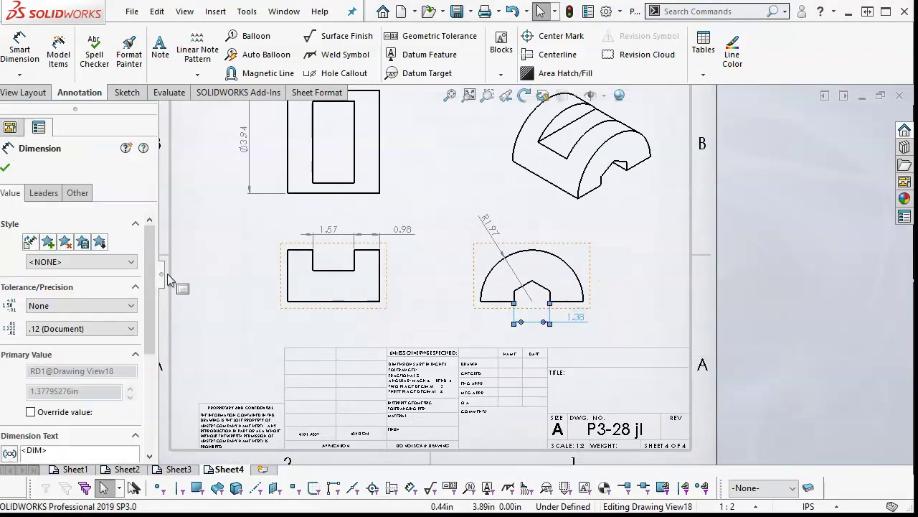
scroll(161, 315, "down", 5)
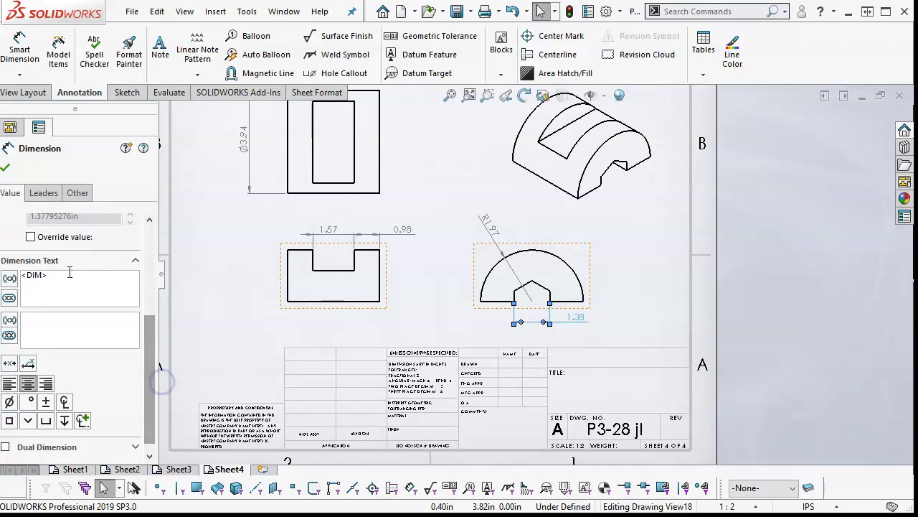
left_click(64, 275)
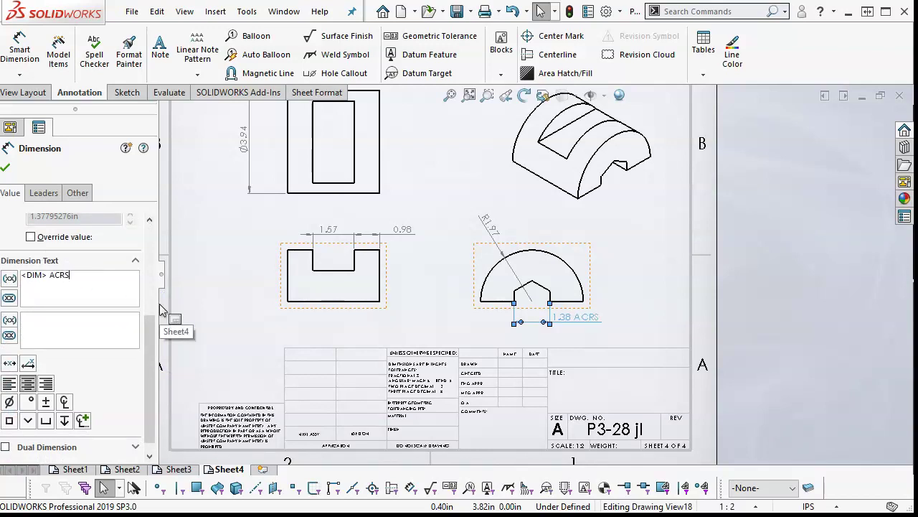
key("BackSpace")
key("BackSpace")
type("OSS FL")
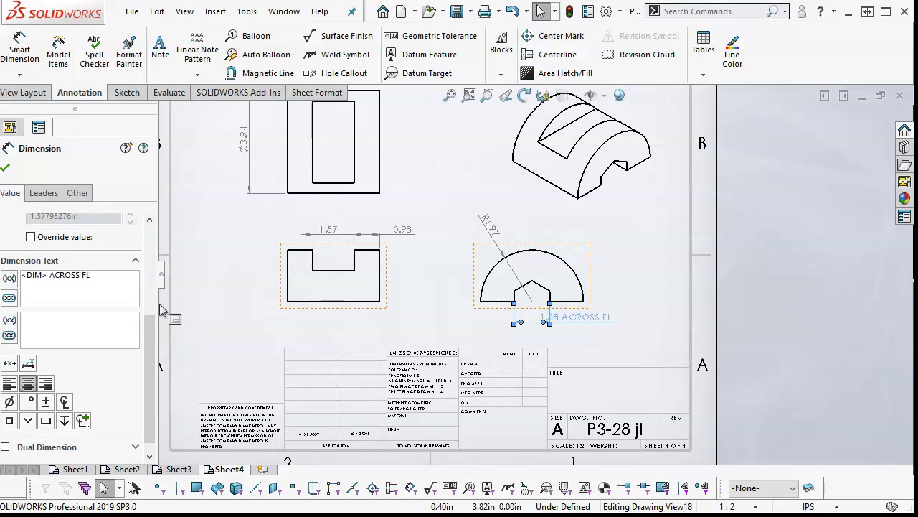
type("ATS")
left_click(5, 168)
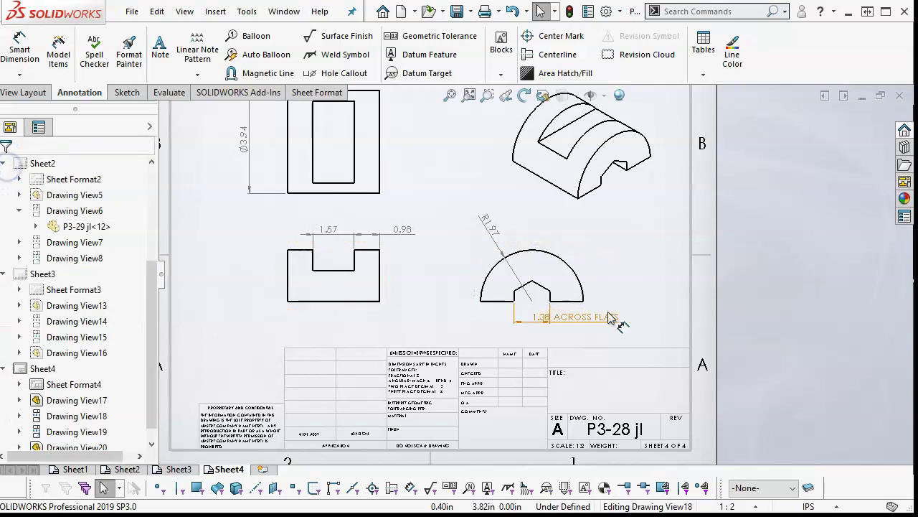
left_click_drag(611, 318, 635, 312)
left_click(622, 266)
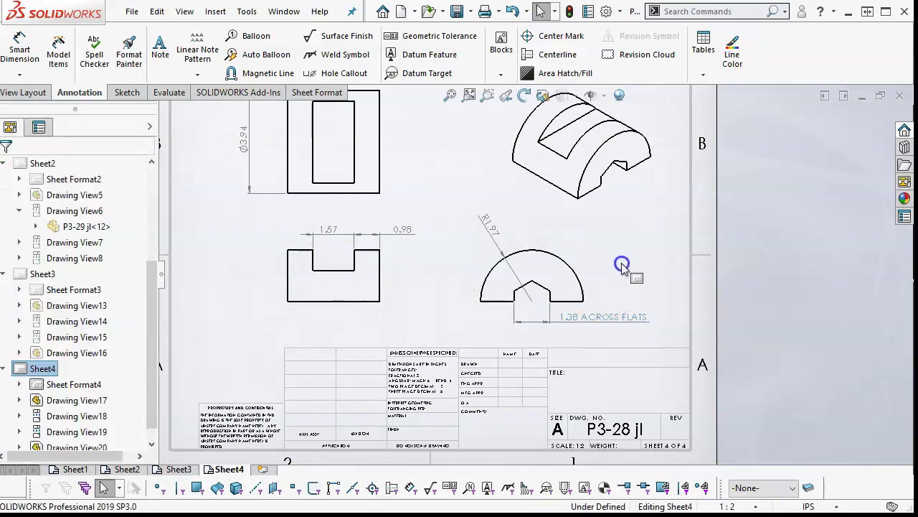
left_click(491, 225)
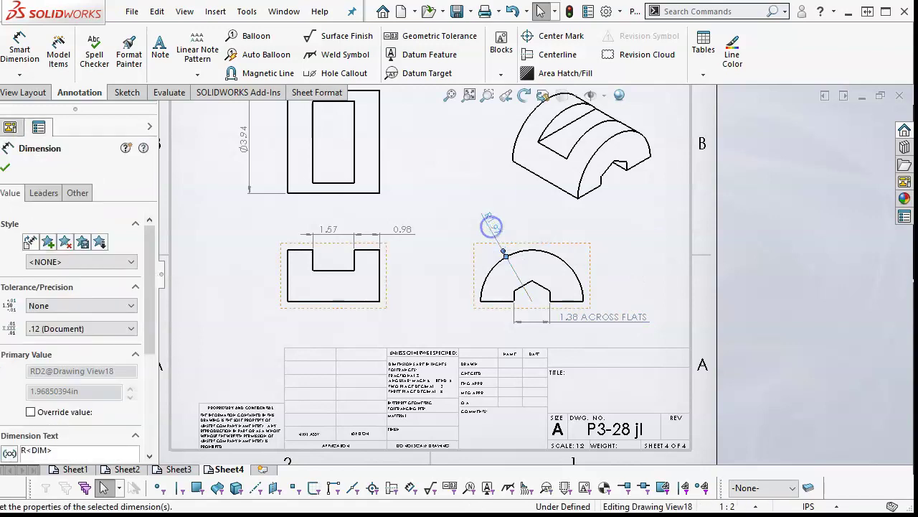
mouse_move(527, 194)
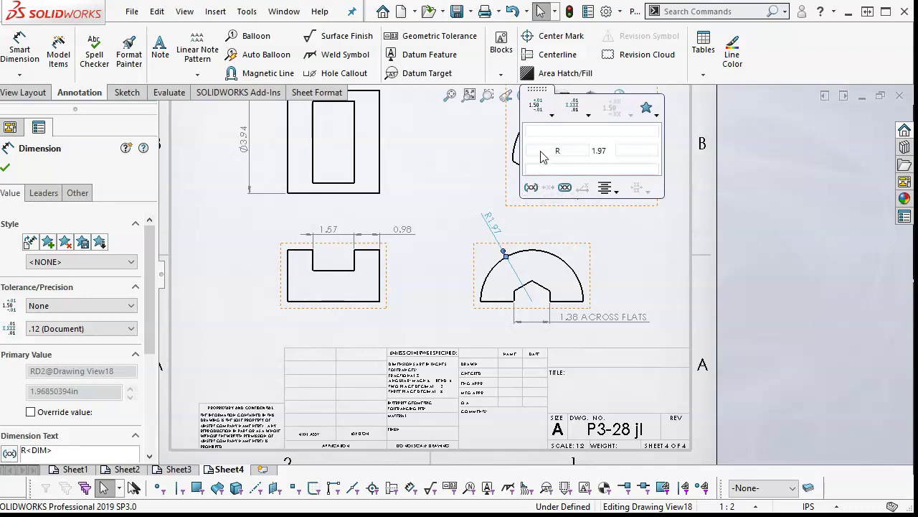
left_click(600, 132)
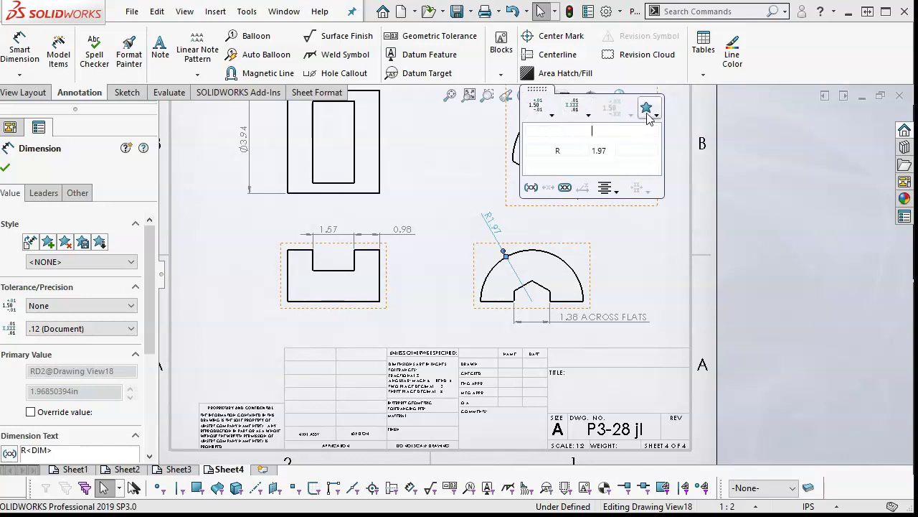
Step: Deselect the dimension, fit the sheet in the window, and add Sheet5 after Sheet4
left_click(476, 148)
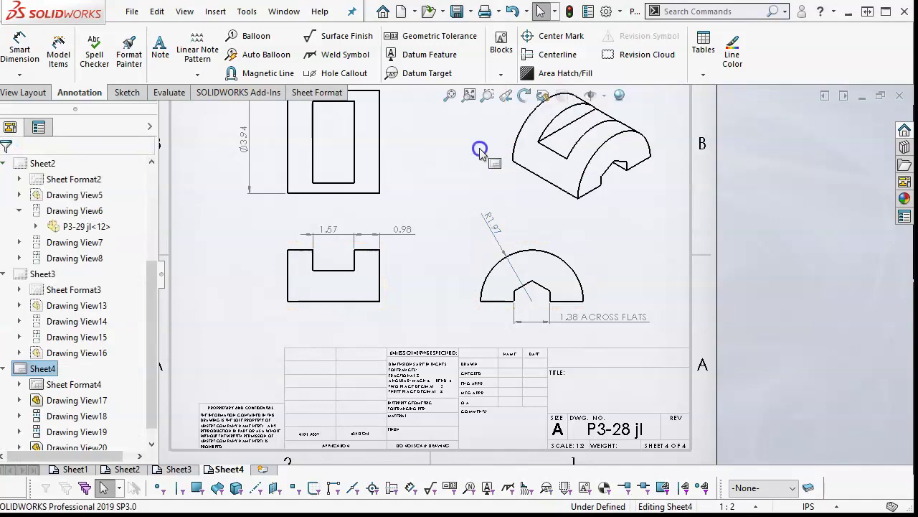
key("f")
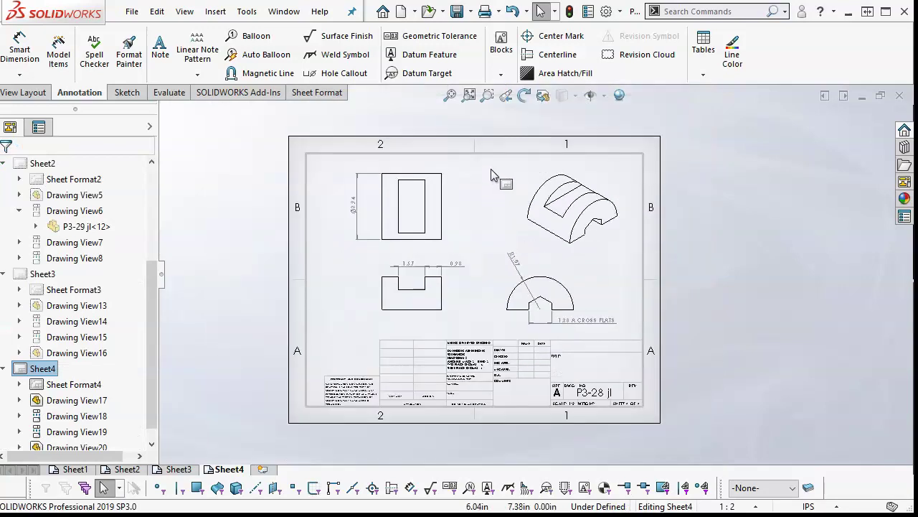
scroll(490, 179, "up", 1)
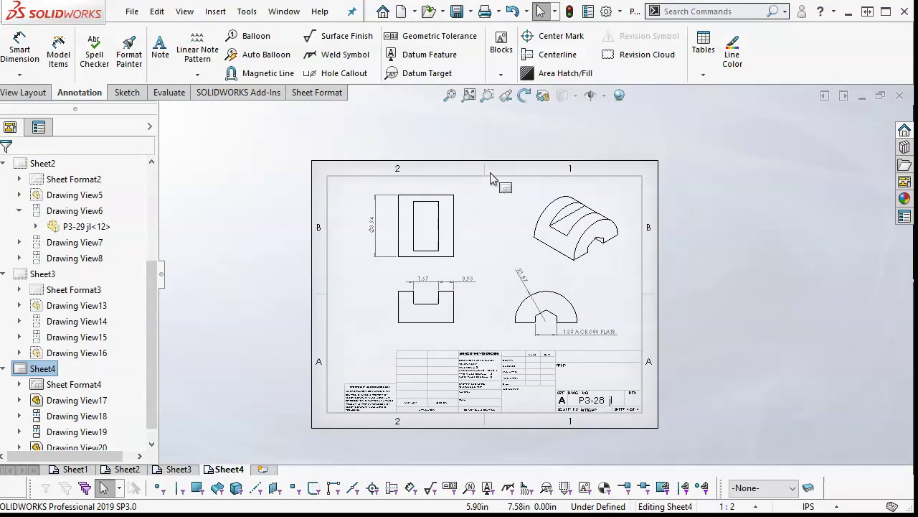
scroll(502, 350, "down", 1)
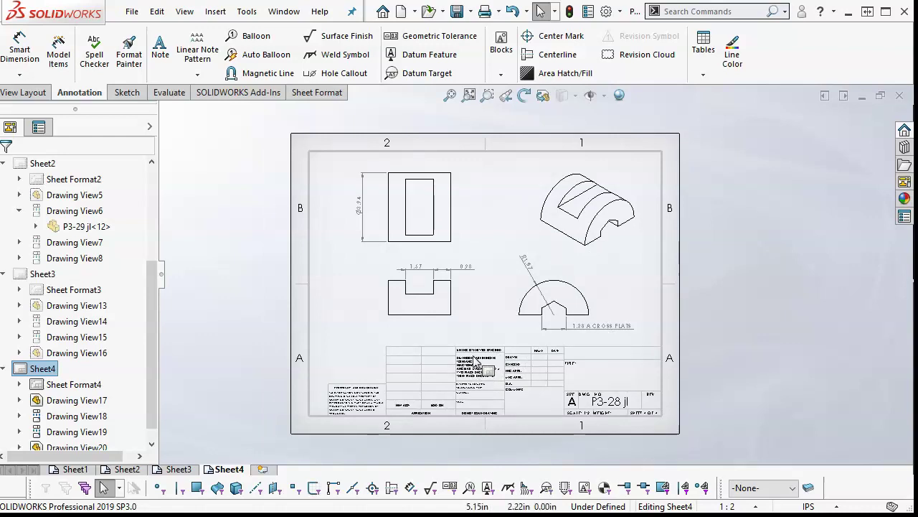
left_click(263, 468)
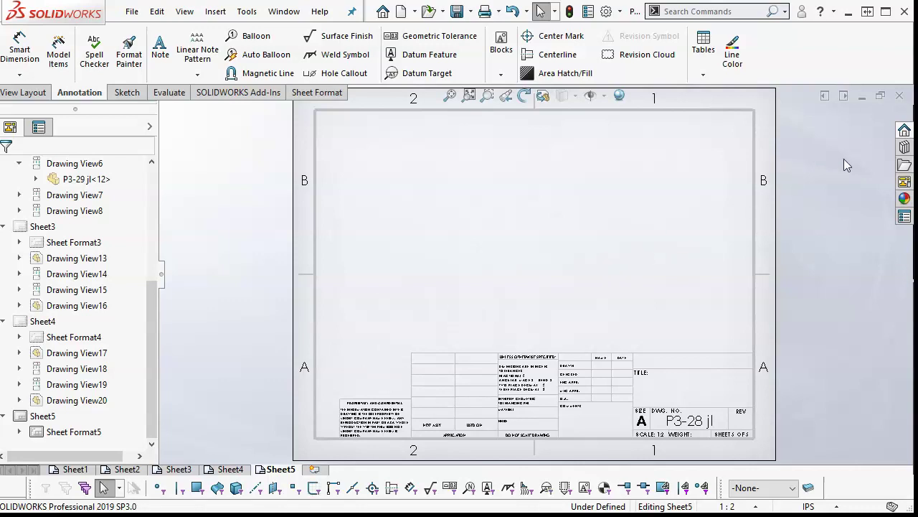
Step: Expand Desktop in the file browsing pane, then collapse the pane back over Sheet5
left_click(904, 165)
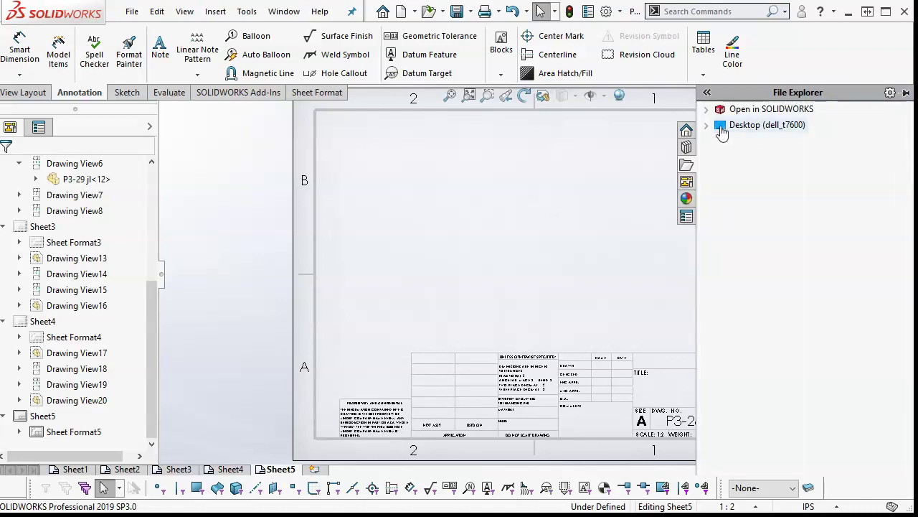
left_click(707, 125)
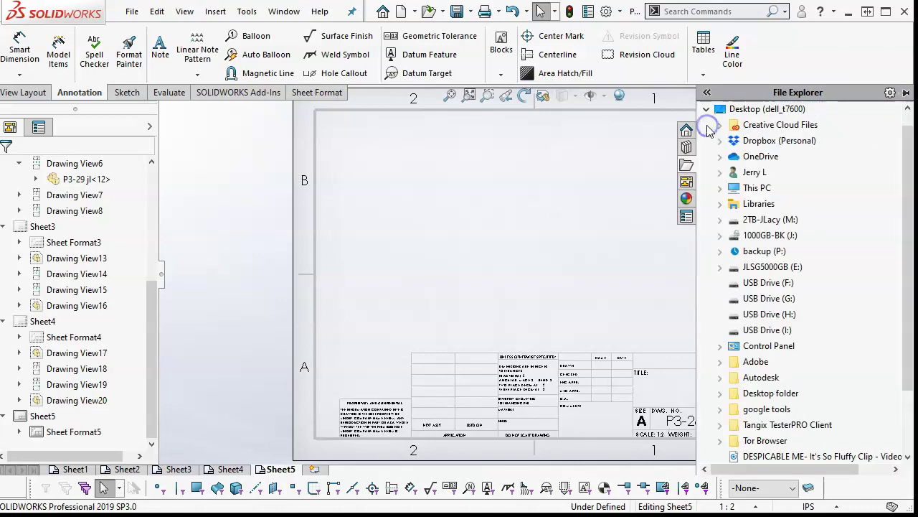
left_click(561, 207)
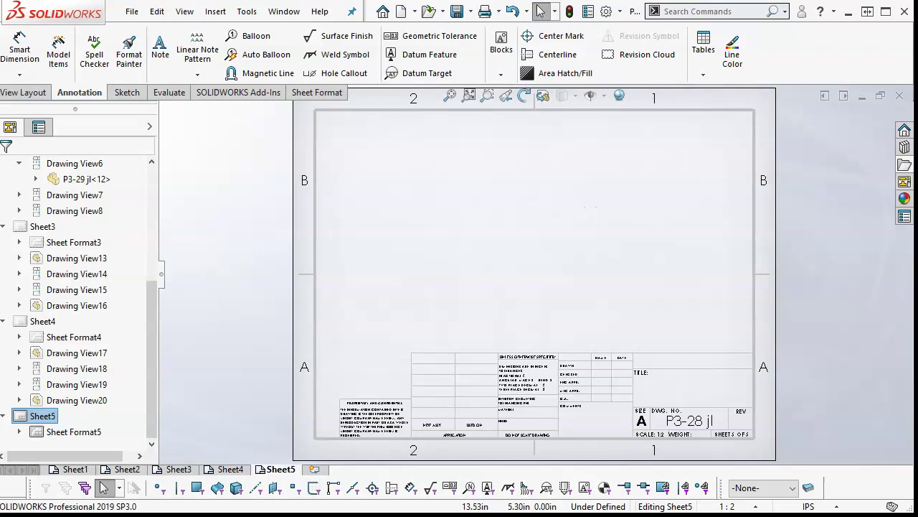
Step: Minimize the drawing and close part P3-31 jl, dismissing the educational-version warning
left_click(863, 96)
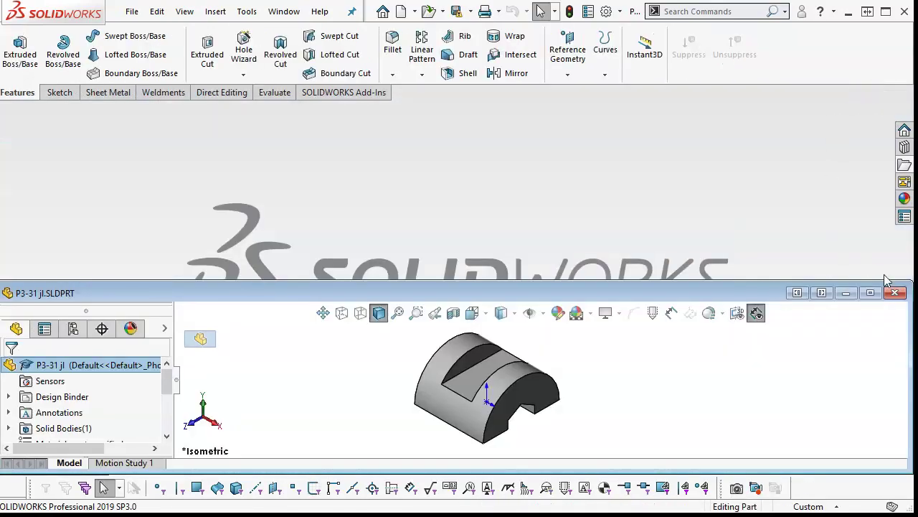
left_click(897, 293)
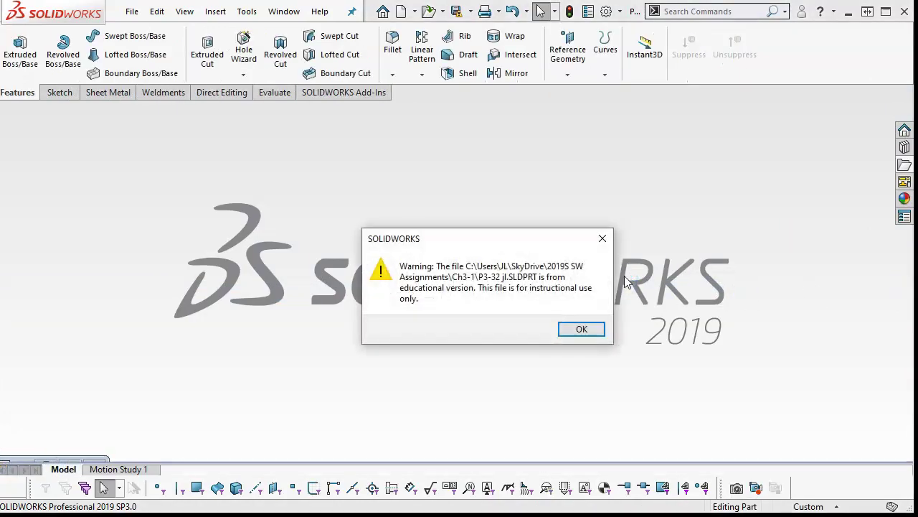
left_click(594, 326)
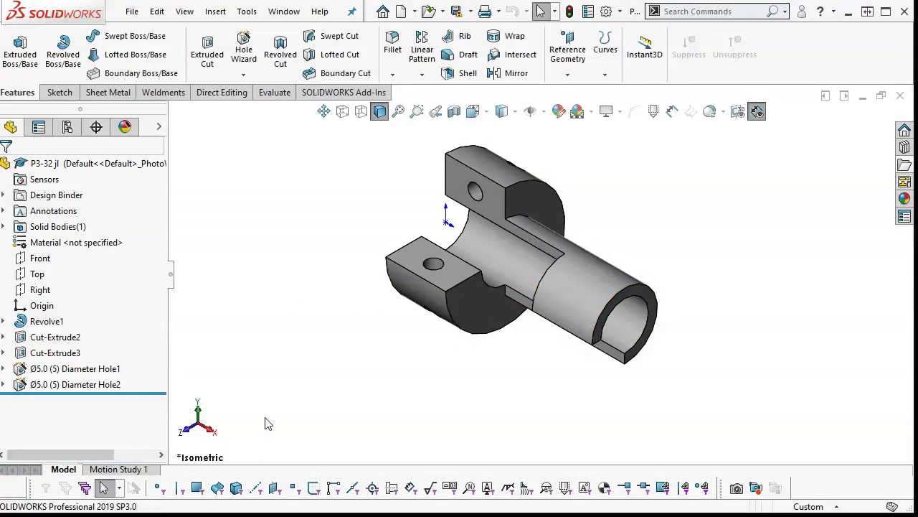
Step: Switch windows back to the P3-28 jl drawing's empty Sheet5
key("alt+Tab")
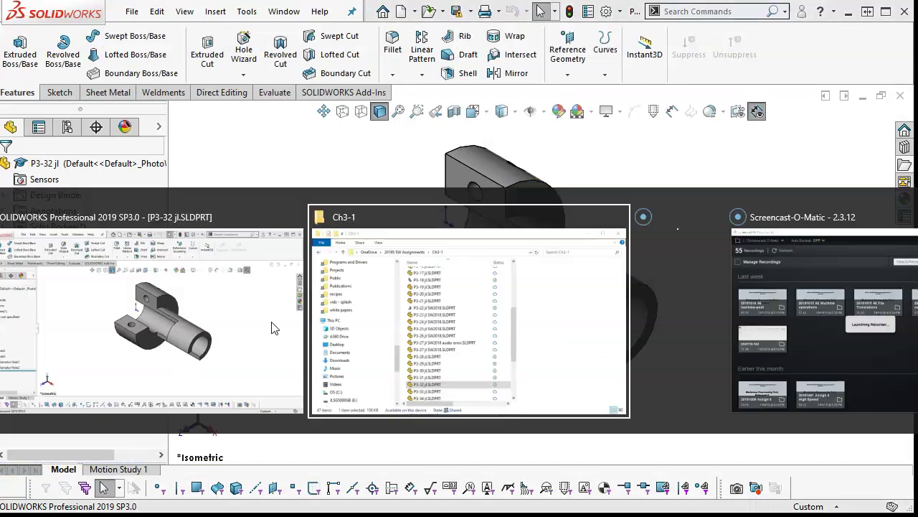
key("alt+Tab")
key("alt+Tab")
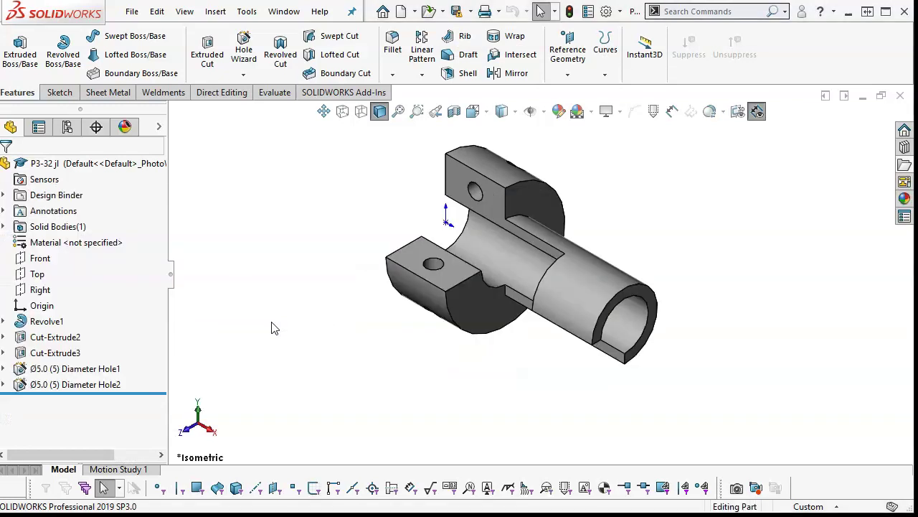
key("ctrl+Tab")
key("ctrl+Tab")
key("ctrl+Tab")
key("ctrl+Tab")
key("ctrl+Tab")
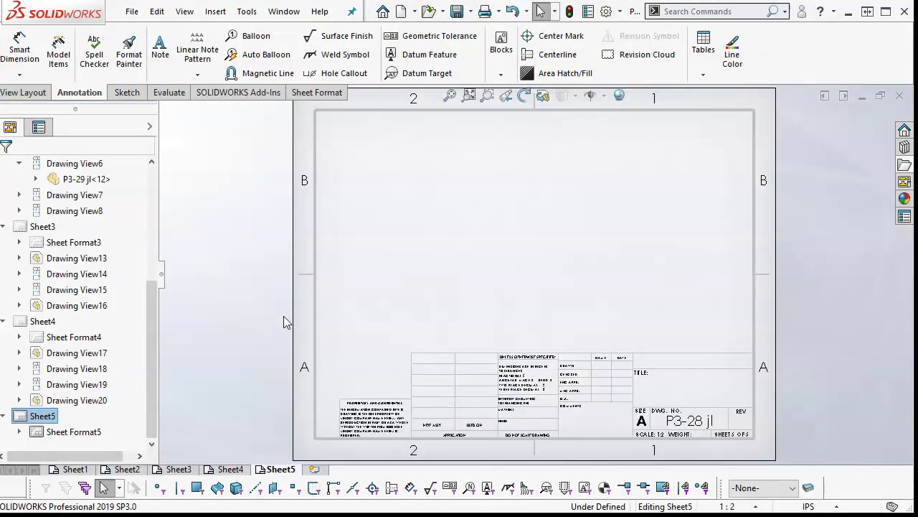
Step: Tile the drawing and P3-32 jl part vertically and list files open in SOLIDWORKS
left_click(283, 11)
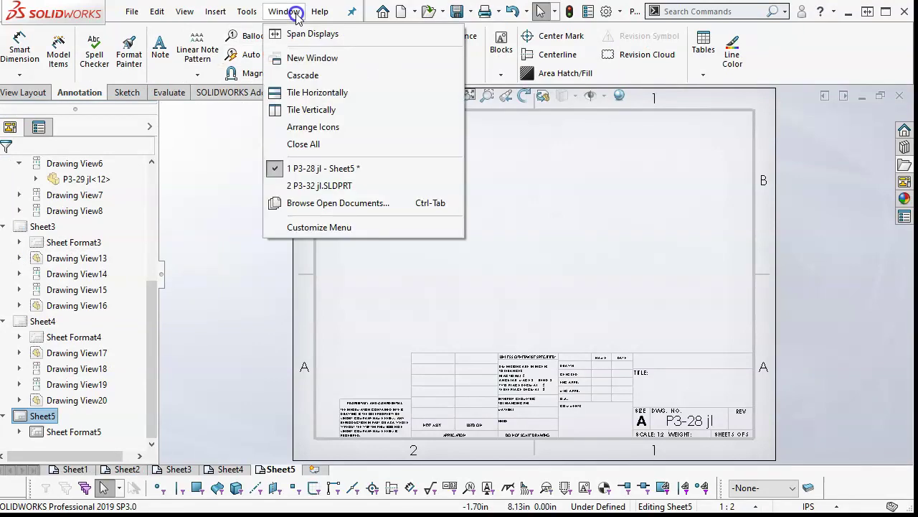
left_click(312, 110)
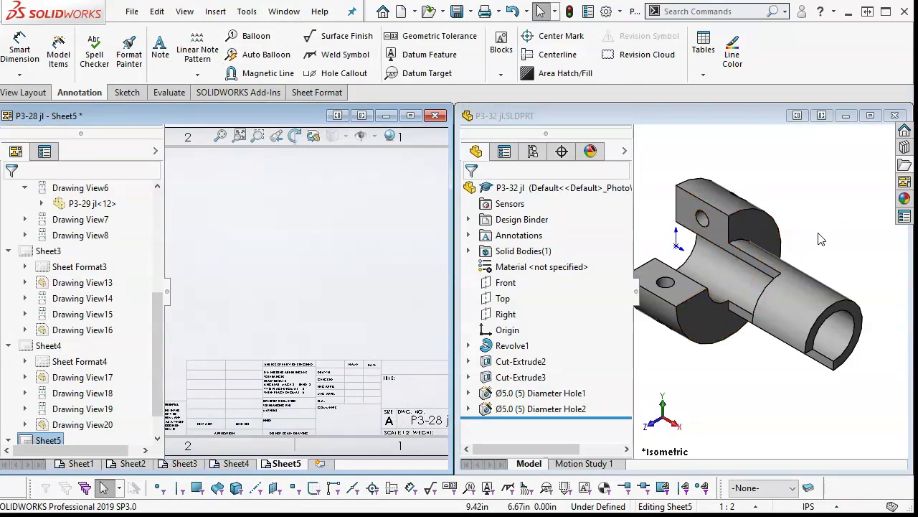
left_click(905, 165)
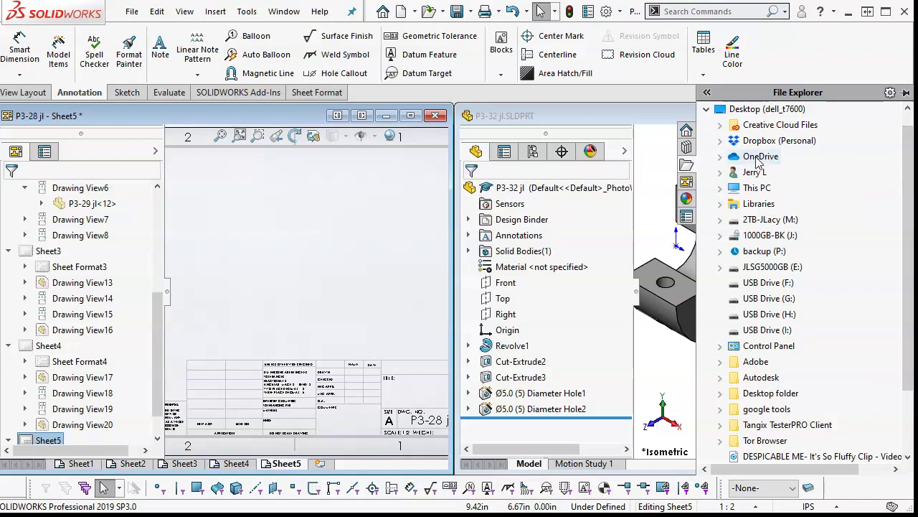
left_click(706, 109)
left_click(707, 109)
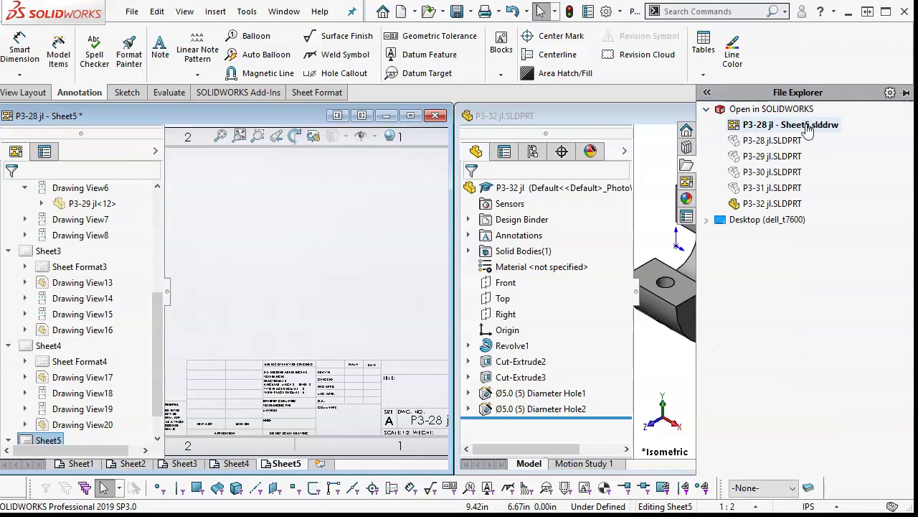
mouse_move(773, 147)
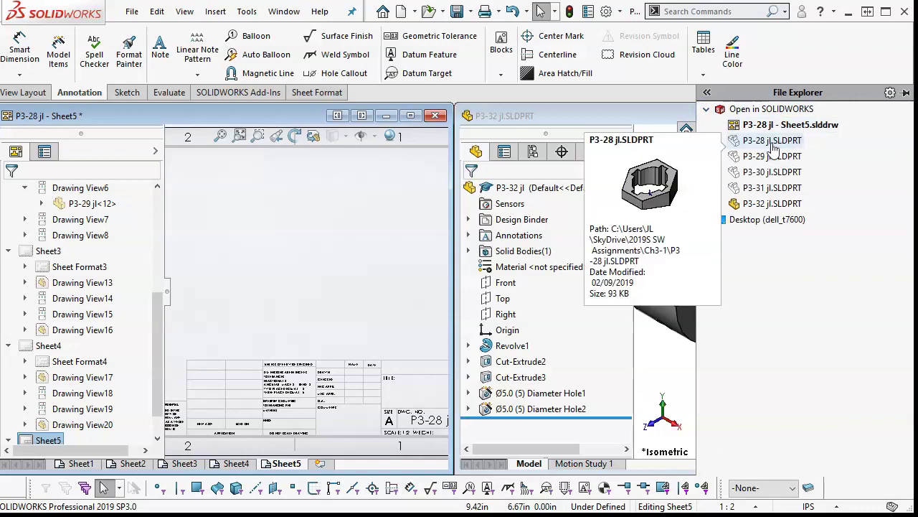
mouse_move(782, 190)
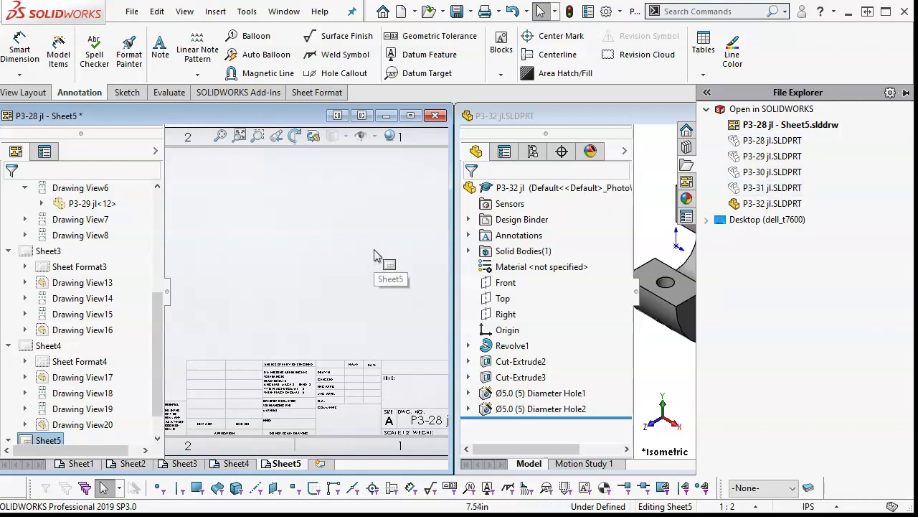
mouse_move(768, 210)
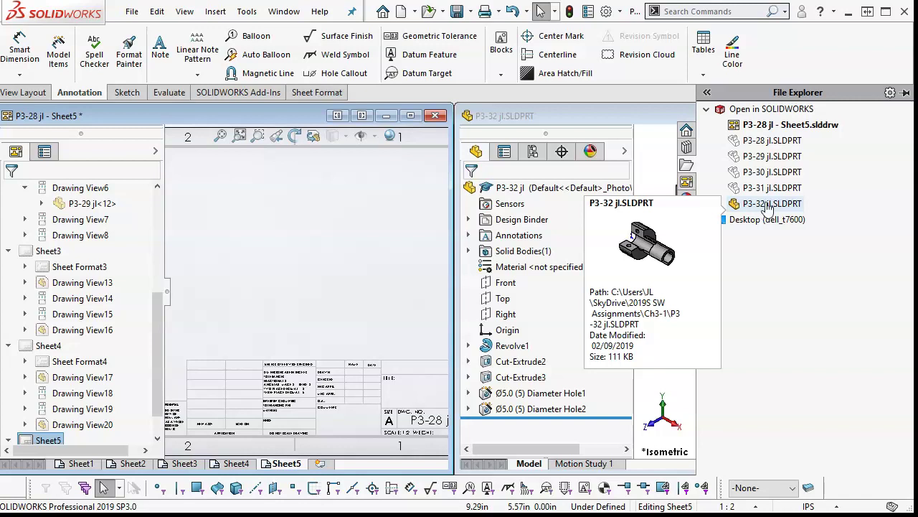
Step: Drag P3-32 jl onto Sheet5 and place front, top, right and isometric views
mouse_move(768, 206)
left_mouse_down()
mouse_move(688, 199)
mouse_move(220, 233)
left_mouse_up()
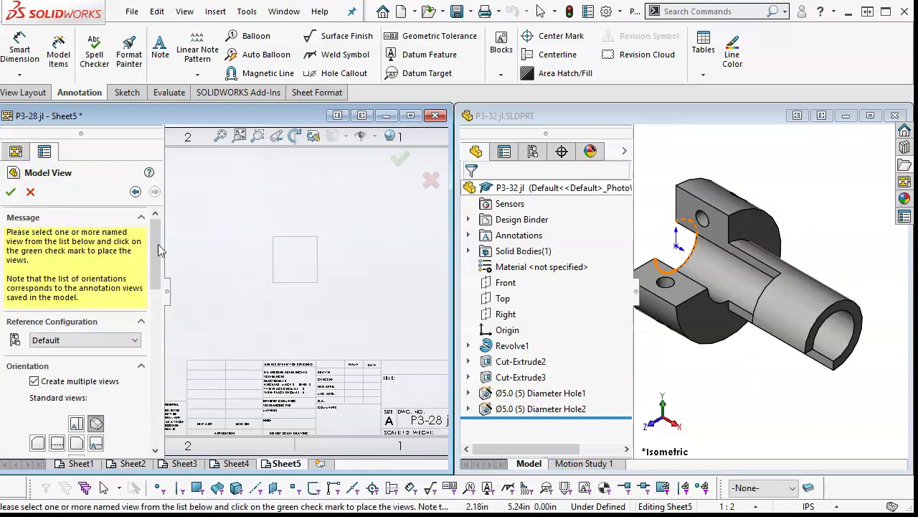
scroll(154, 301, "down", 8)
scroll(152, 343, "up", 6)
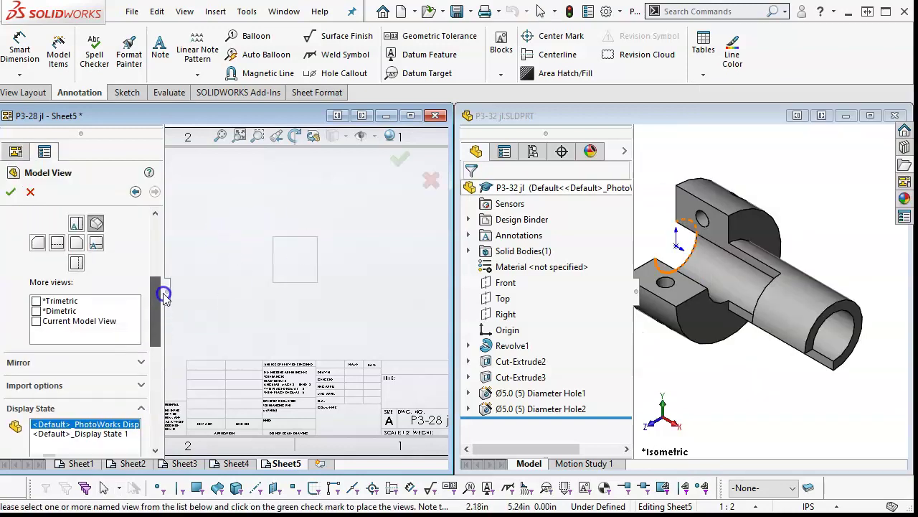
left_click(76, 311)
left_click(76, 330)
left_click(96, 330)
left_click(11, 191)
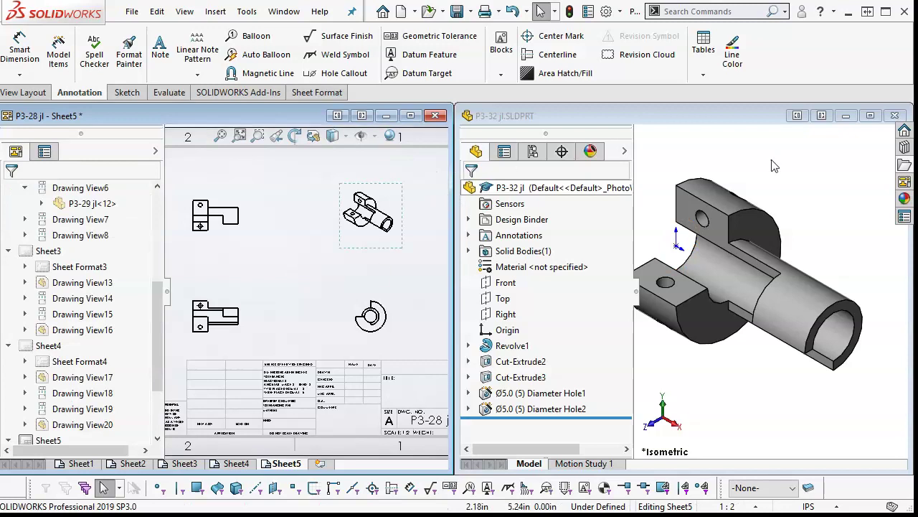
Step: Close the P3-32 jl part, maximize the drawing, and nudge the lower-left view upward
left_click(895, 116)
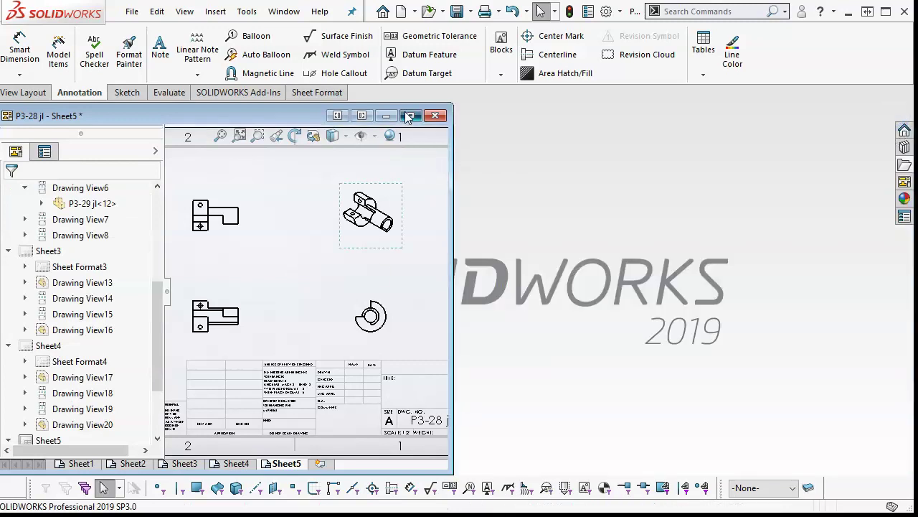
left_click(407, 116)
left_click_drag(438, 285, 441, 261)
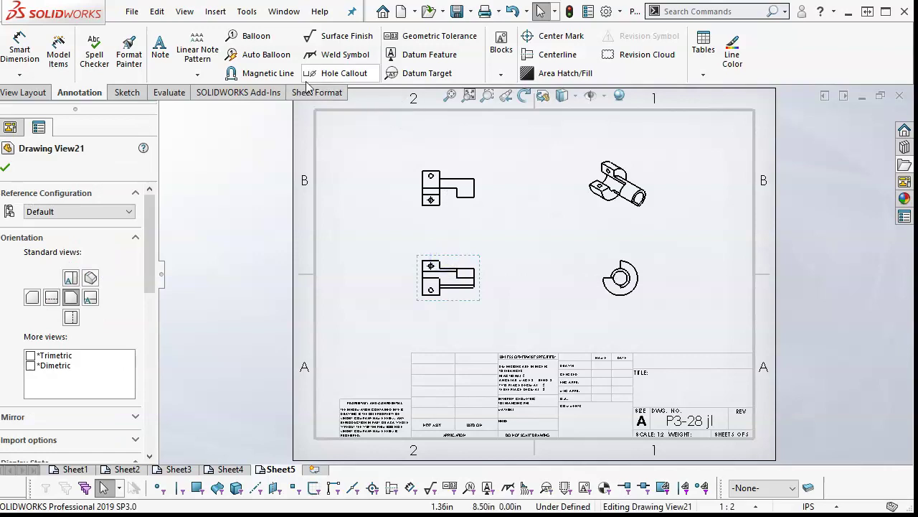
left_click(343, 73)
Step: Place Ø0.20 THRU callouts on the small holes in both left-hand views, then end the tool
scroll(446, 208, "up", 3)
scroll(533, 313, "down", 6)
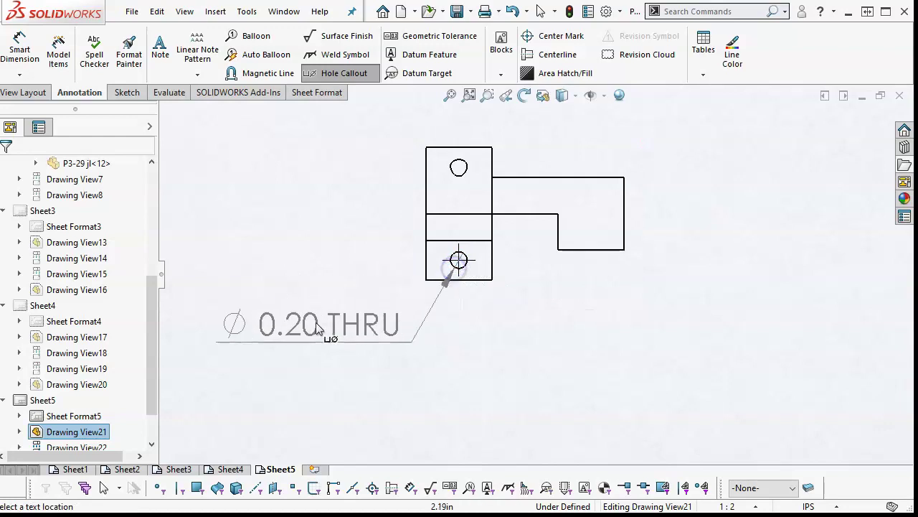
left_click(273, 351)
scroll(455, 361, "up", 3)
scroll(494, 377, "down", 3)
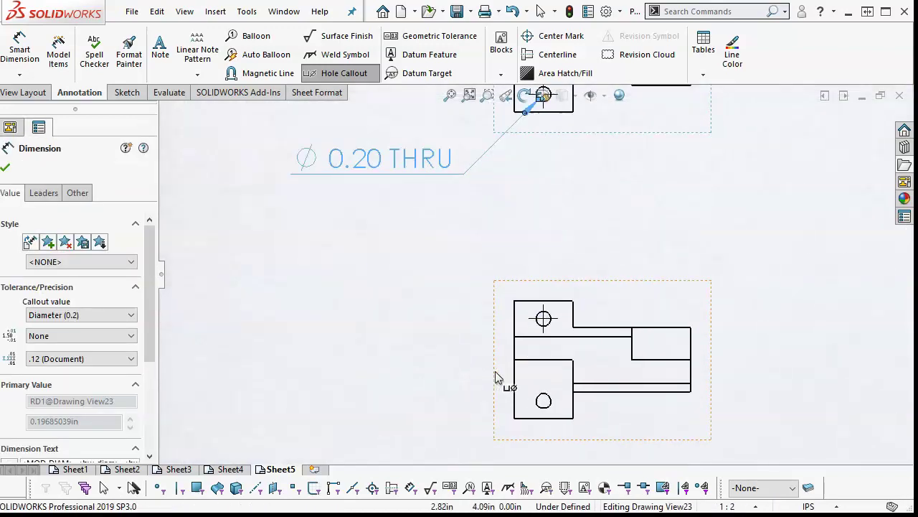
left_click(540, 327)
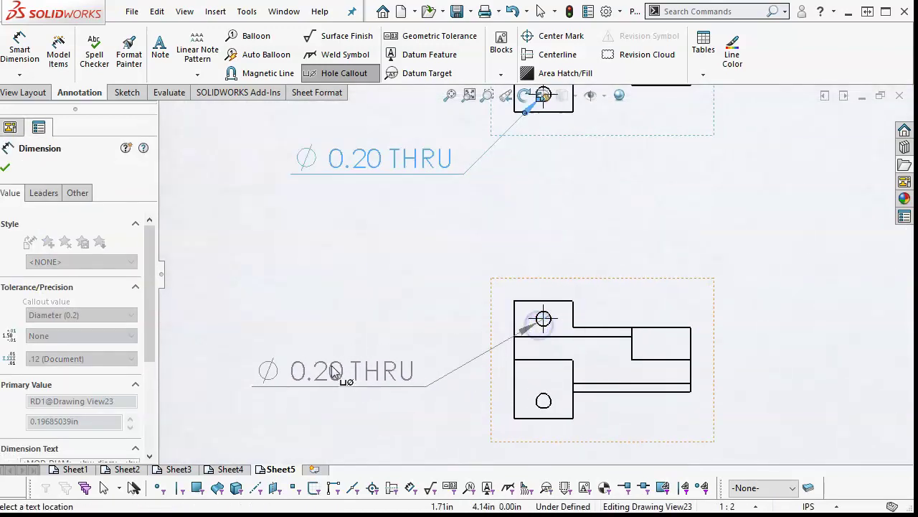
left_click(363, 267)
scroll(605, 352, "up", 4)
right_click(660, 267)
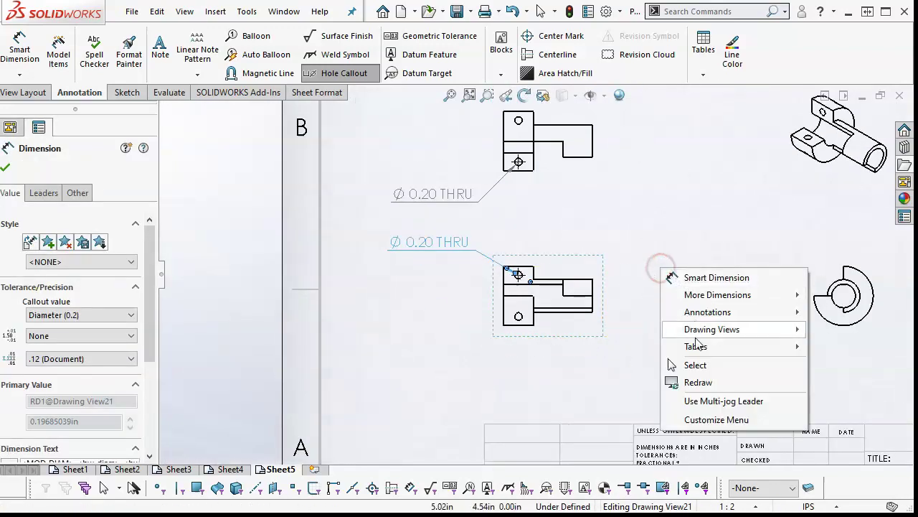
left_click(696, 363)
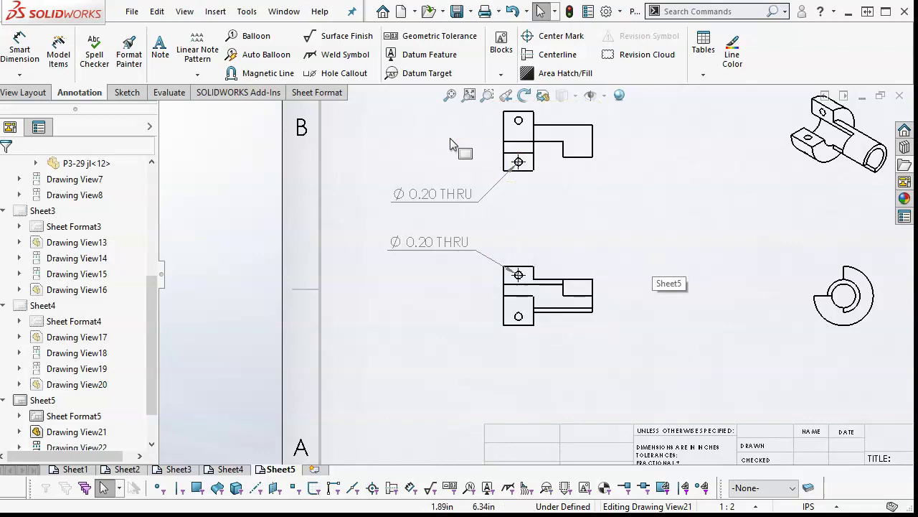
Step: Dimension the front view with a 2.36 overall width and two 0.79 lengths
left_click(19, 50)
scroll(615, 348, "down", 3)
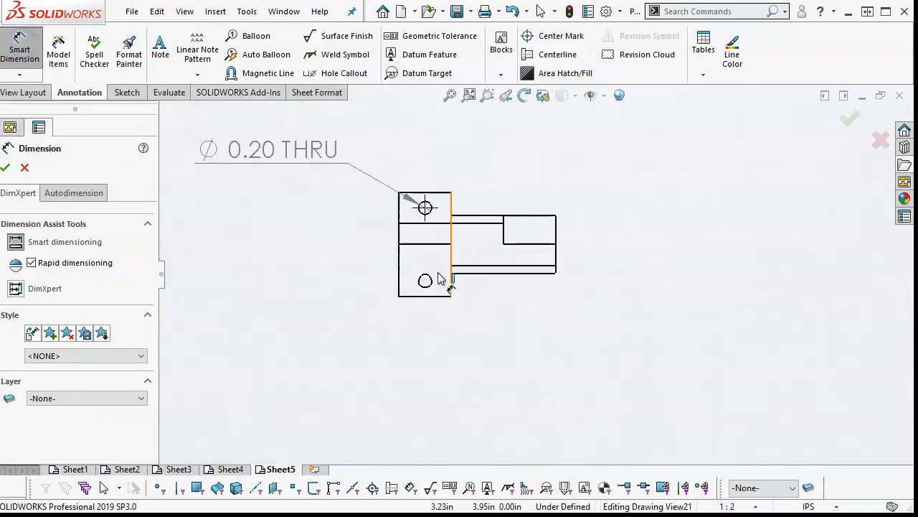
left_click(399, 267)
left_click(556, 257)
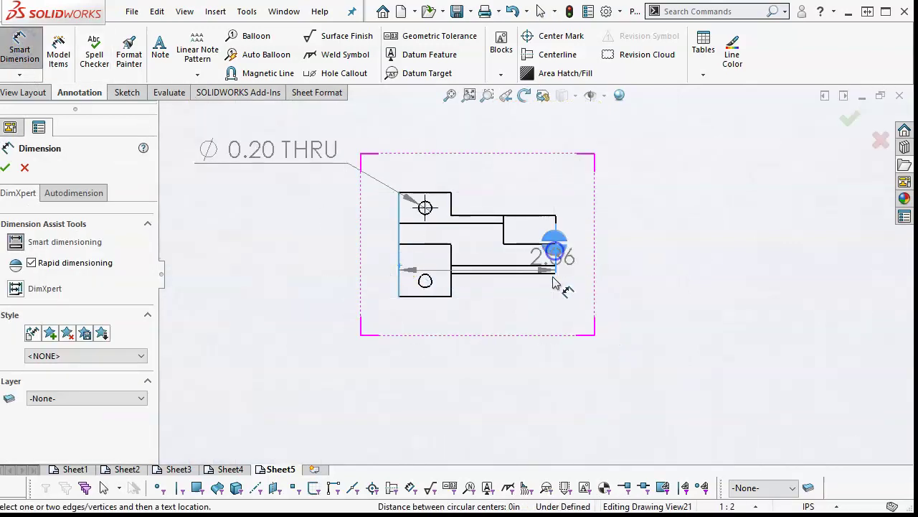
left_click(512, 376)
left_click(526, 246)
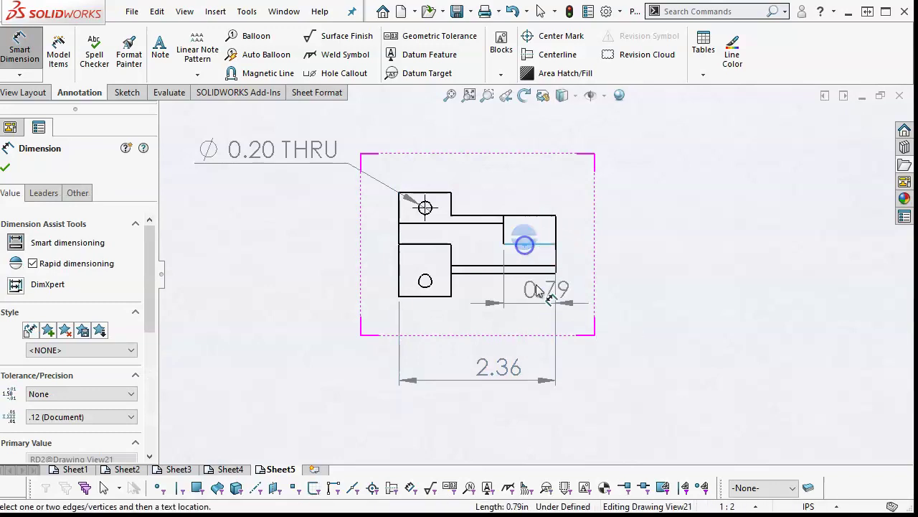
left_click(623, 342)
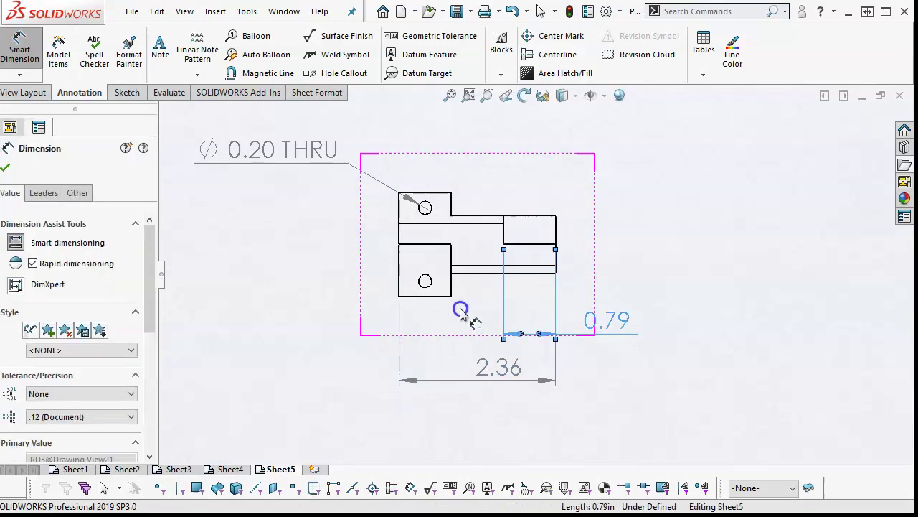
left_click(453, 255)
left_click(503, 231)
left_click(562, 143)
Step: Dimension the end view's outer arc and display it as diameter Ø1.57
key("f")
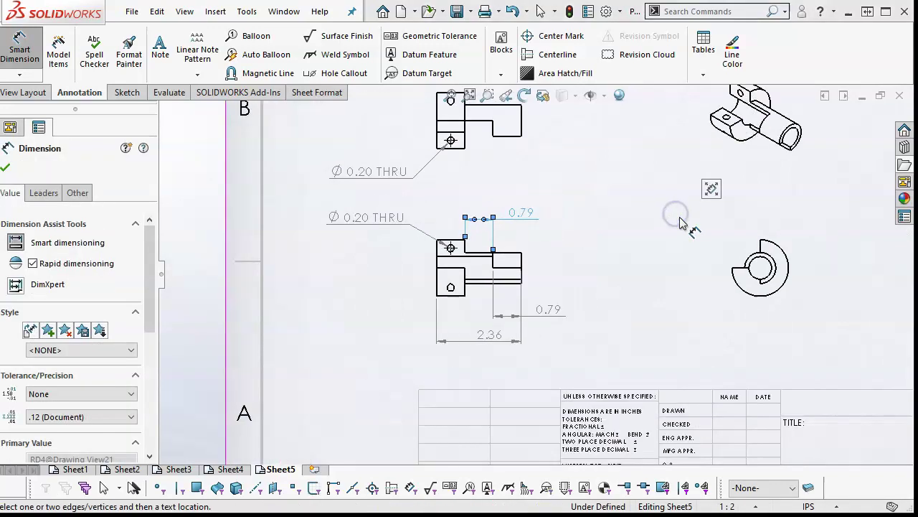
scroll(488, 184, "down", 4)
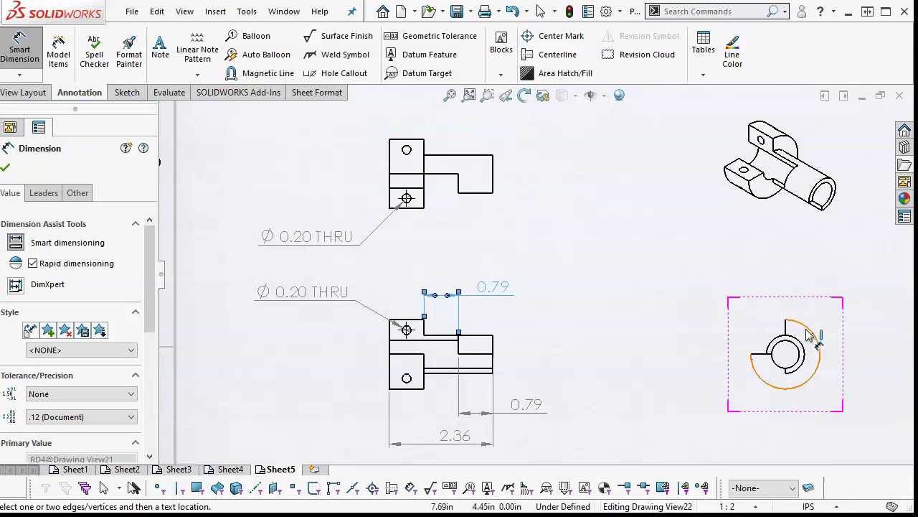
left_click(810, 335)
left_click(820, 304)
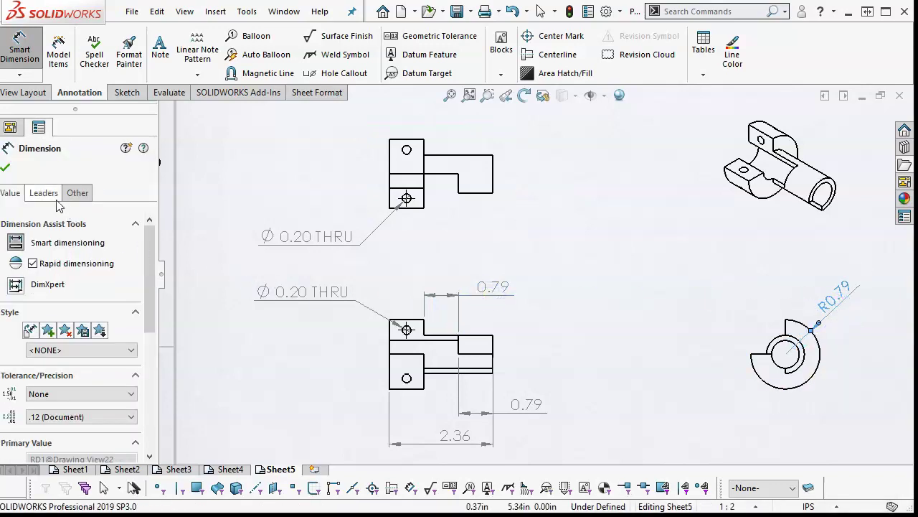
left_click(43, 193)
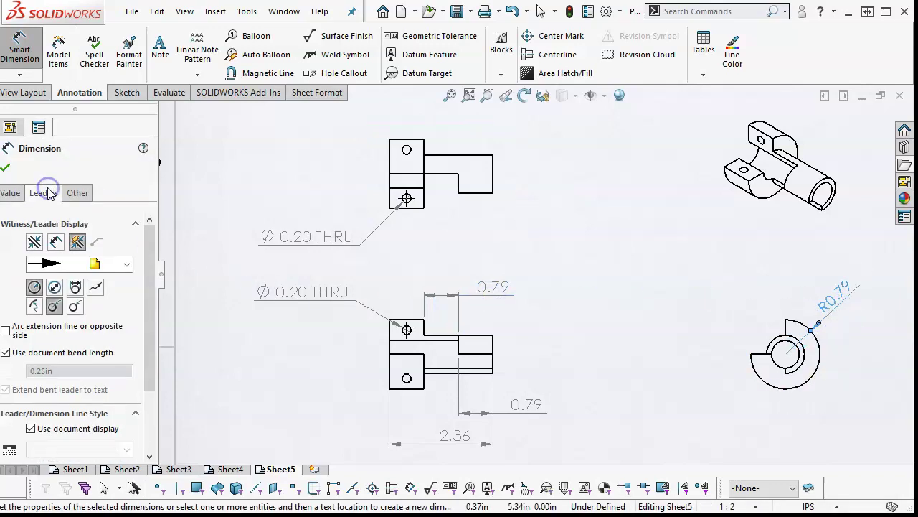
left_click(54, 286)
left_click(5, 168)
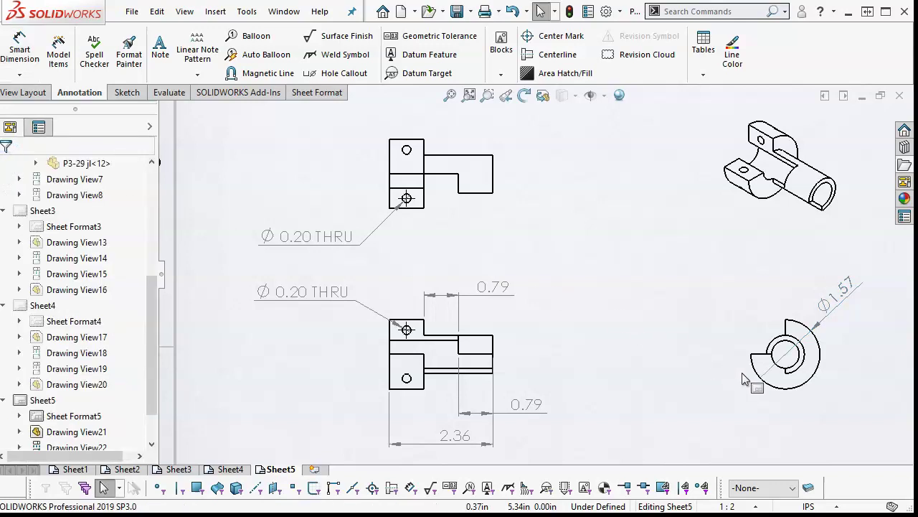
Step: Add R0.31 and R0.43 radius dimensions to the end view's inner circles
scroll(762, 363, "up", 2)
left_click(720, 343)
left_click(720, 333)
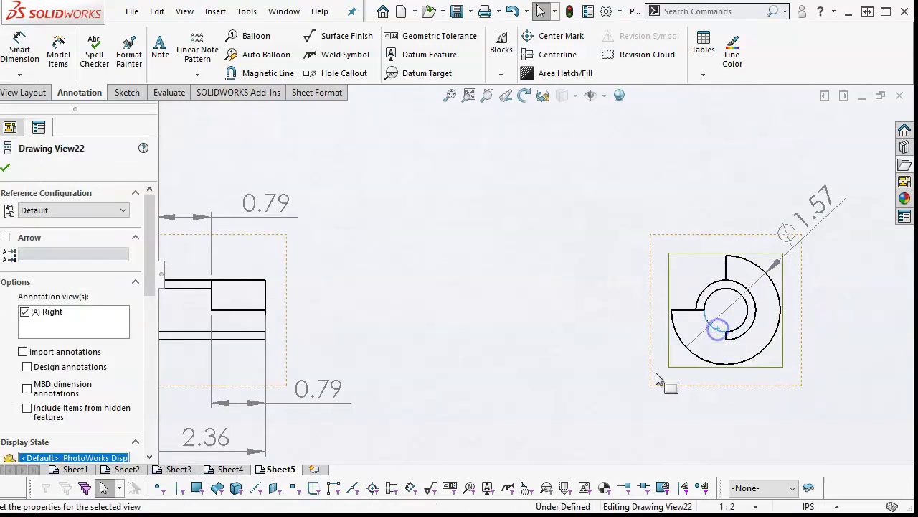
left_click(511, 239)
right_click(511, 239)
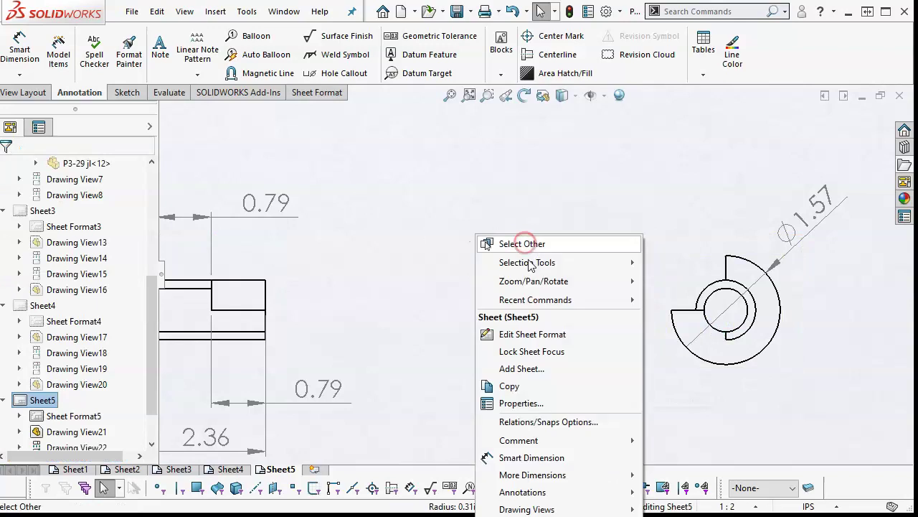
left_click(523, 457)
left_click(710, 316)
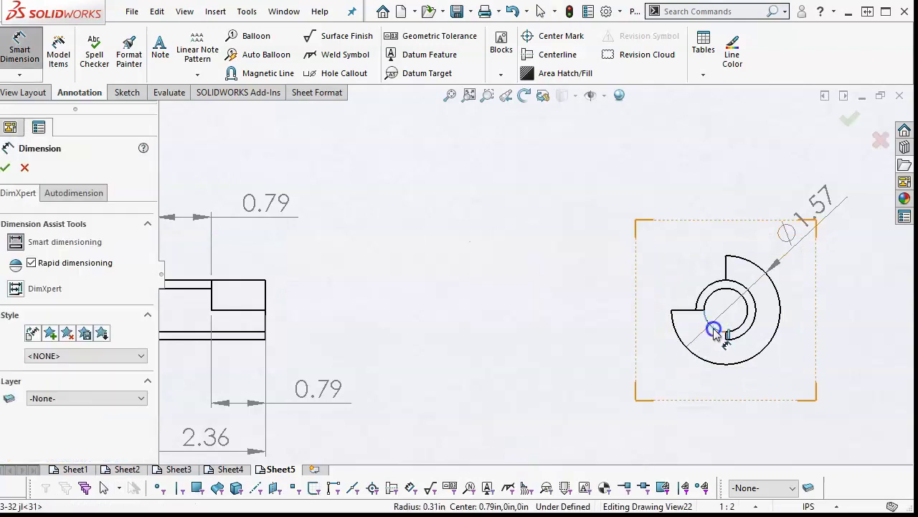
left_click(598, 360)
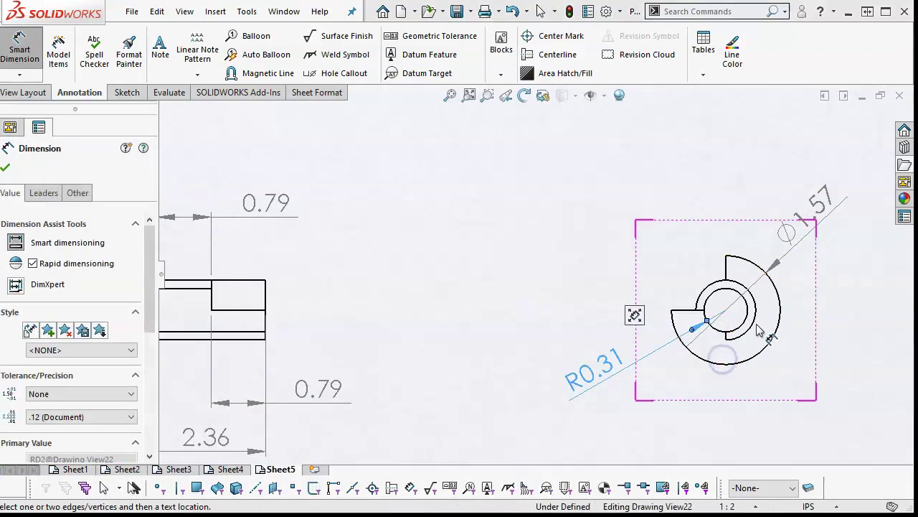
left_click(759, 331)
left_click(785, 369)
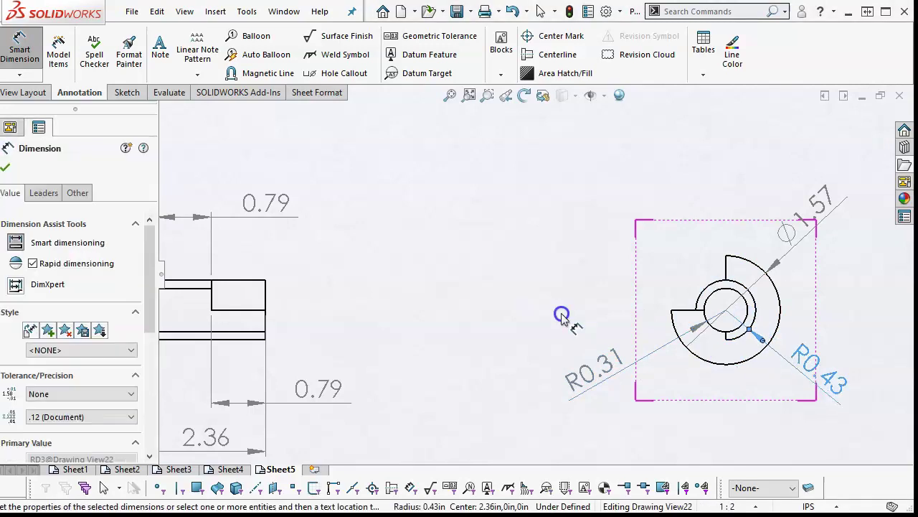
Step: Show R0.43 and R0.31 as Ø0.87 and Ø0.63 diameters, arranged right of the circle
left_click(561, 314)
left_click(38, 193)
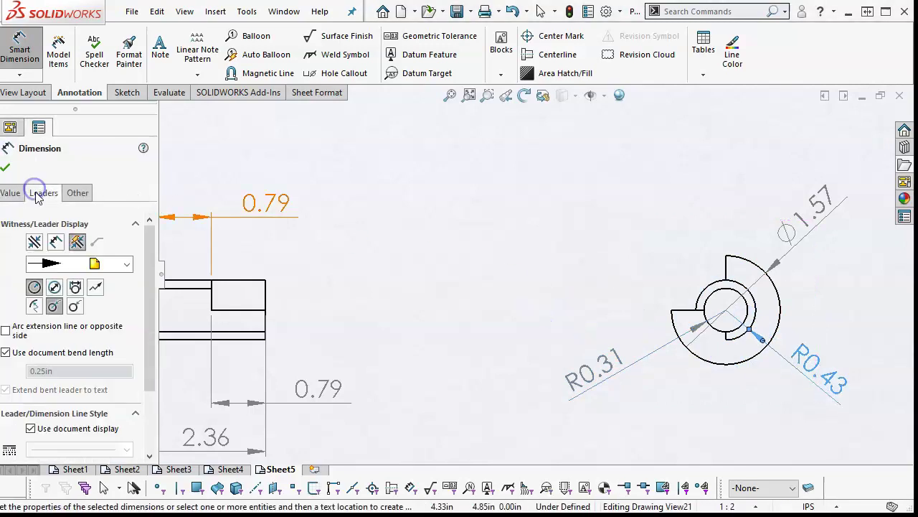
left_click(53, 287)
left_click(420, 209)
scroll(535, 273, "up", 3)
left_click_drag(721, 337, 715, 277)
left_click_drag(578, 332, 726, 323)
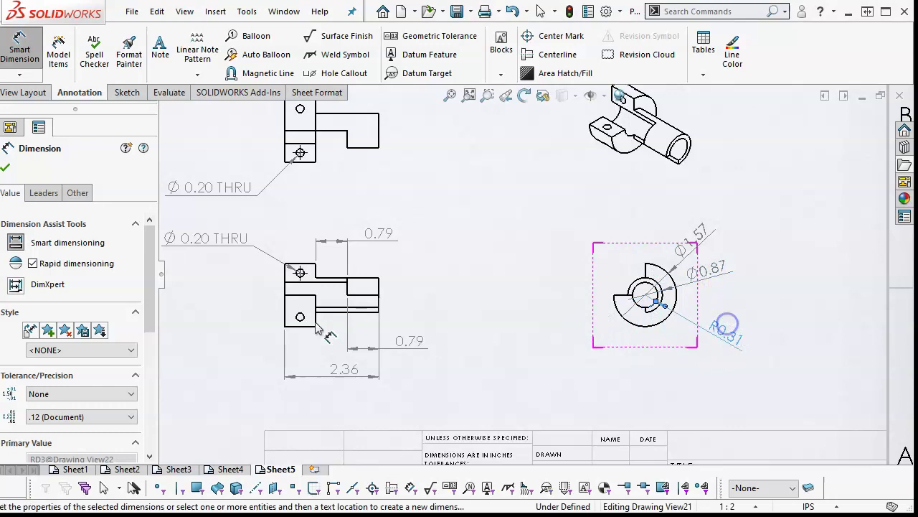
left_click(49, 196)
left_click(53, 287)
left_click(537, 254)
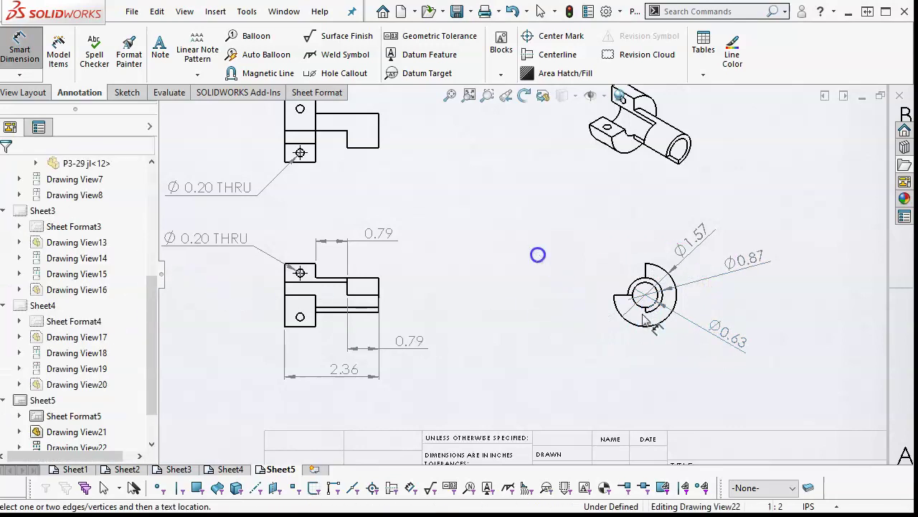
left_click(732, 326)
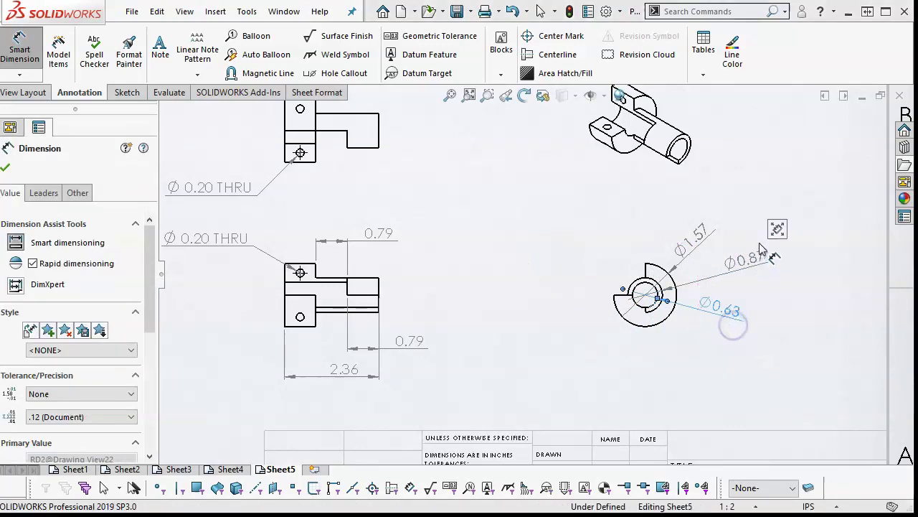
key("Escape")
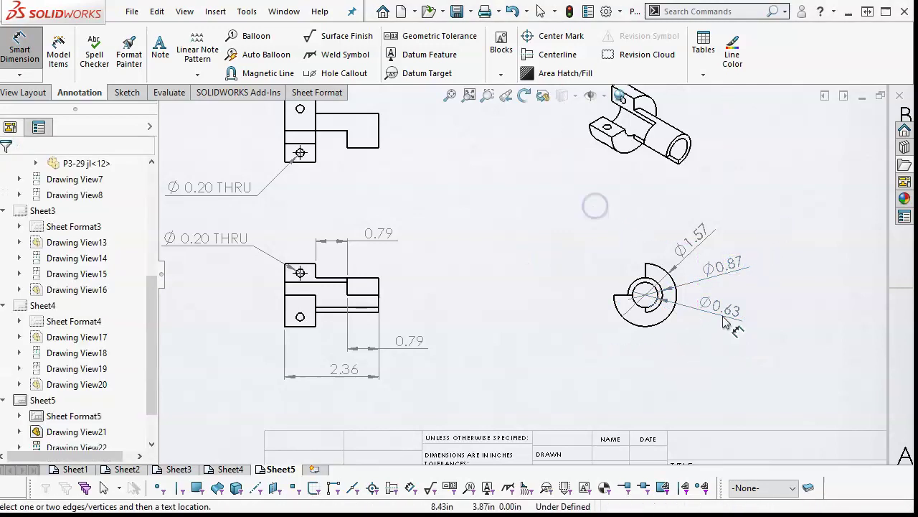
Step: Try a 0.79 dimension on the top view's edge, then undo and cancel it
scroll(523, 236, "up", 3)
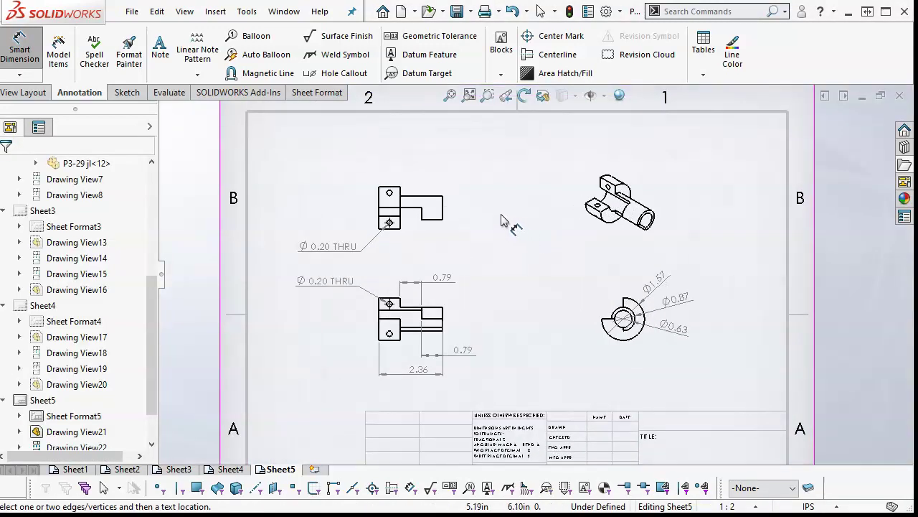
scroll(470, 215, "down", 1)
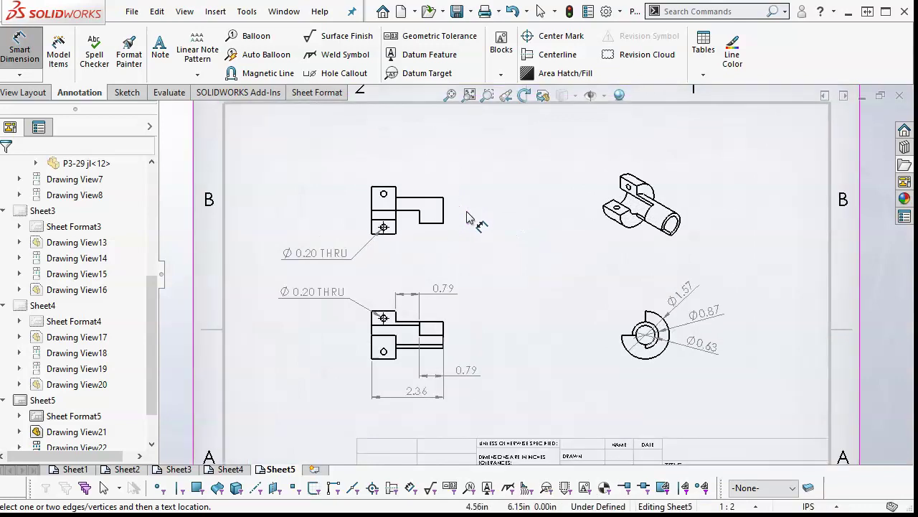
scroll(416, 239, "down", 1)
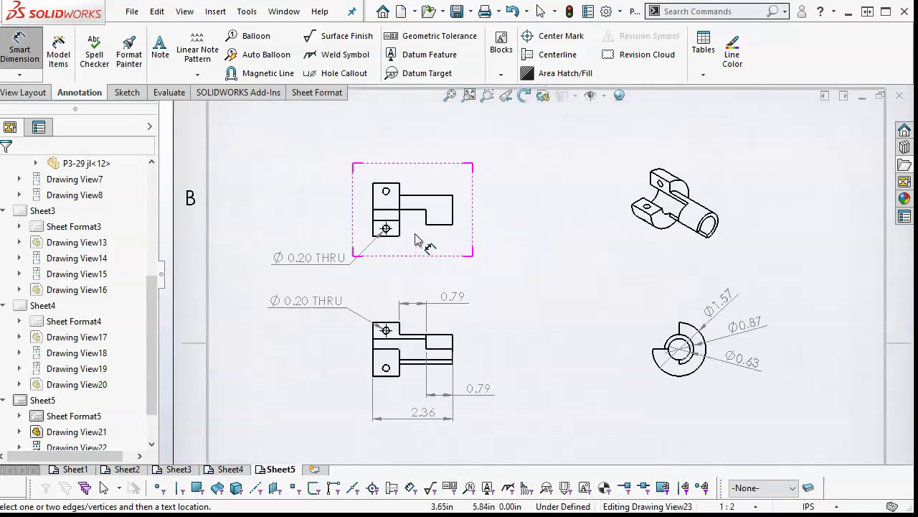
left_click(410, 209)
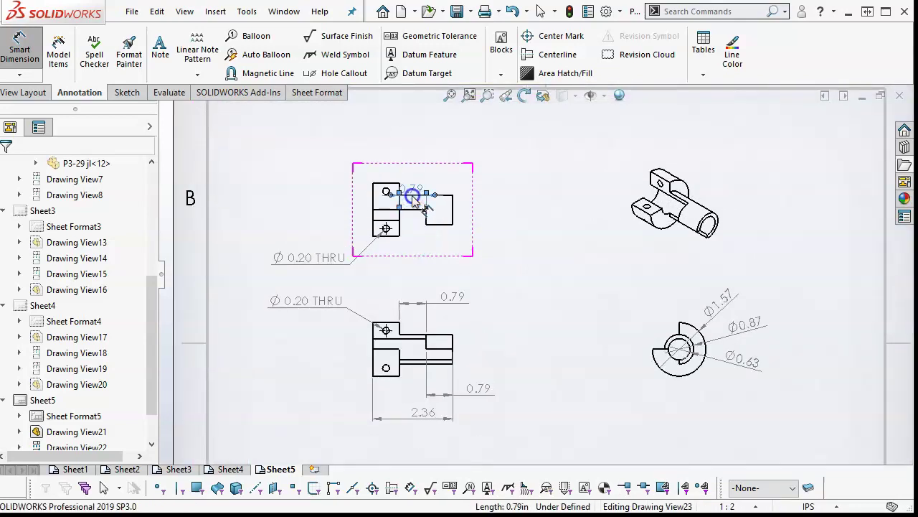
left_click(411, 192)
left_click(542, 251)
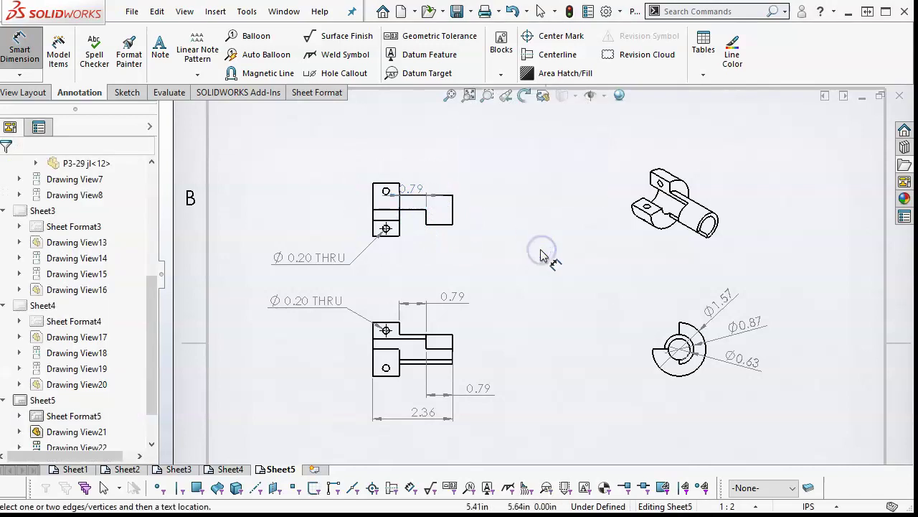
key("ctrl+z")
key("d")
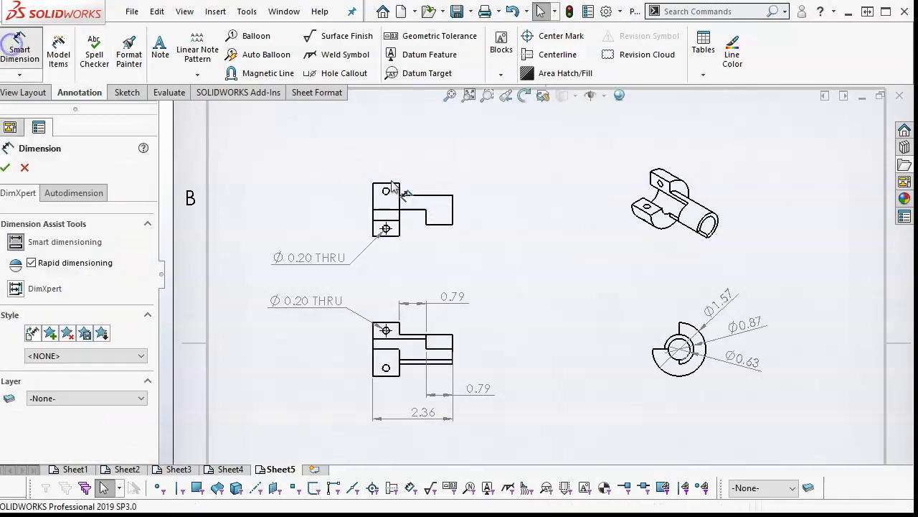
left_click(409, 210)
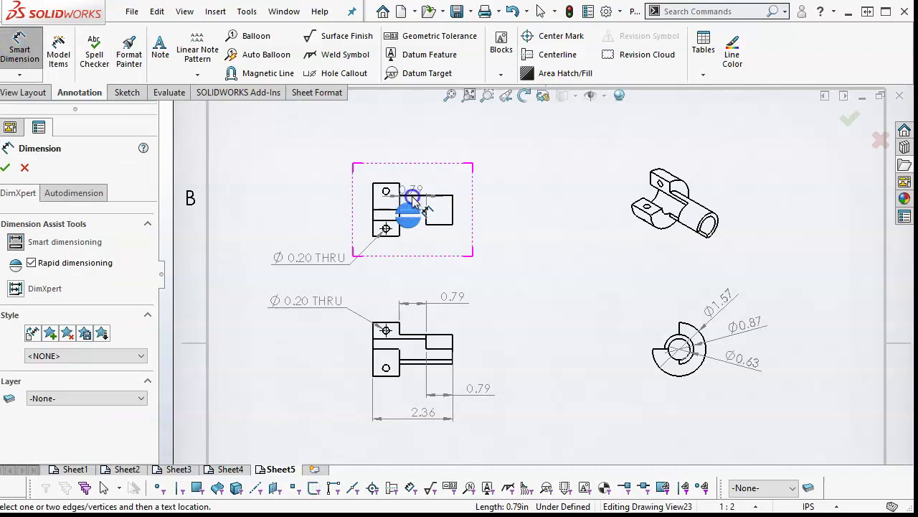
left_click(413, 201)
scroll(423, 201, "down", 3)
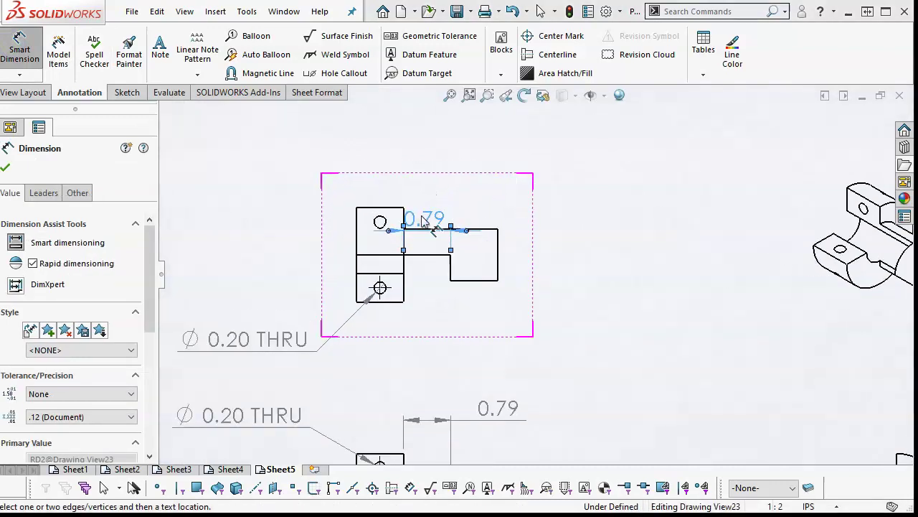
key("Escape")
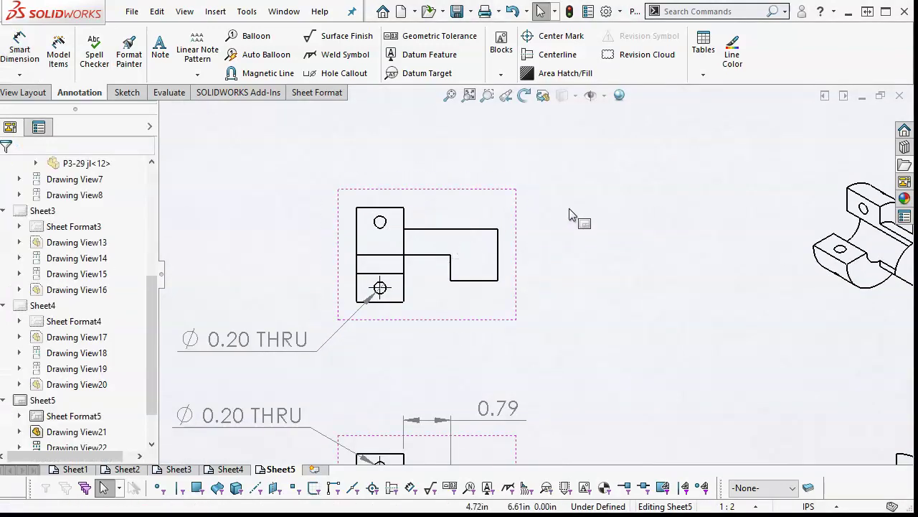
Step: Dimension the right arm's step with a vertical 0.43 right of the top view
right_click(569, 209)
left_click(603, 432)
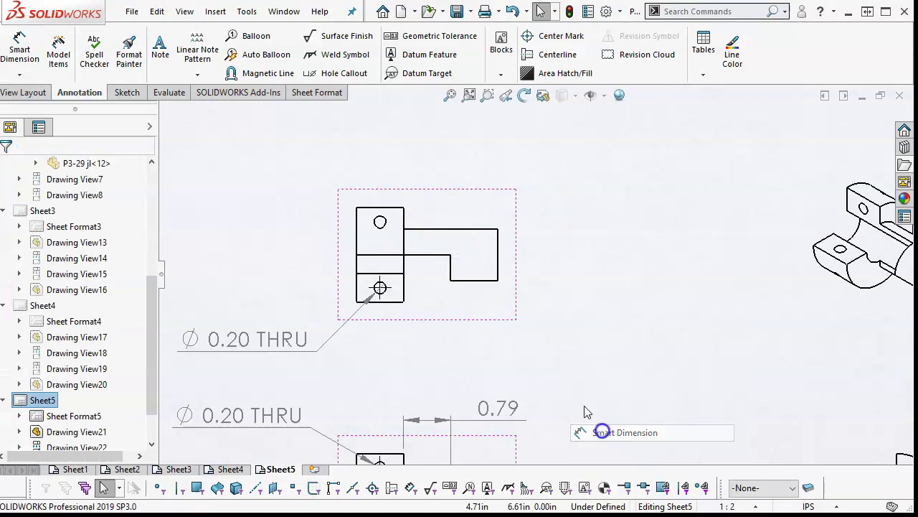
left_click(447, 230)
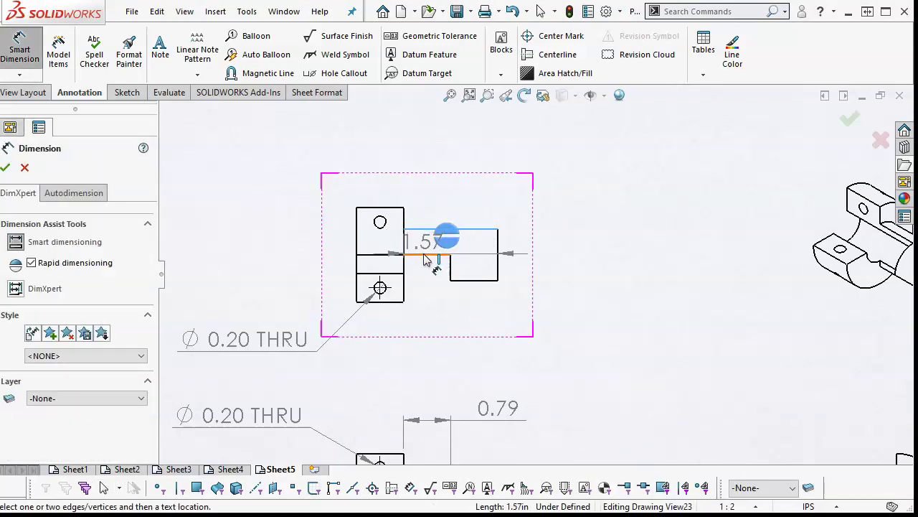
left_click(424, 254)
left_click(599, 276)
scroll(625, 319, "up", 2)
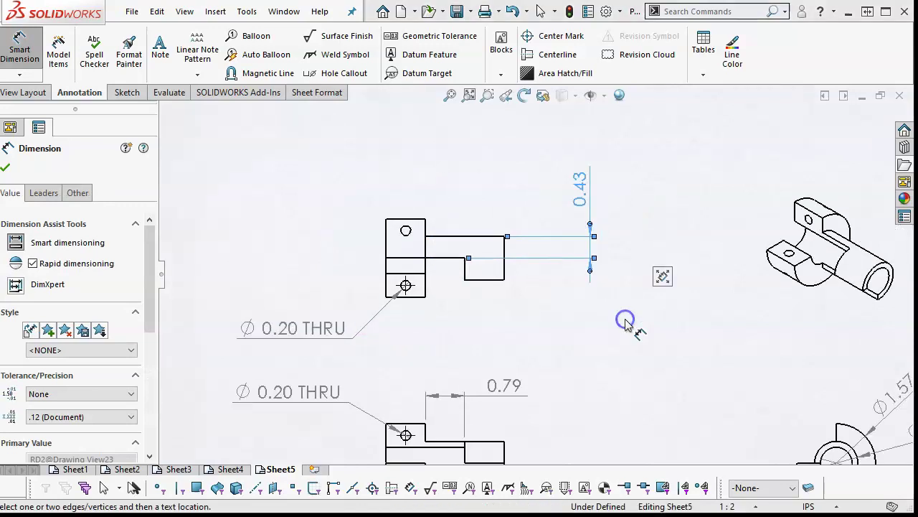
scroll(625, 323, "up", 1)
left_click(593, 336)
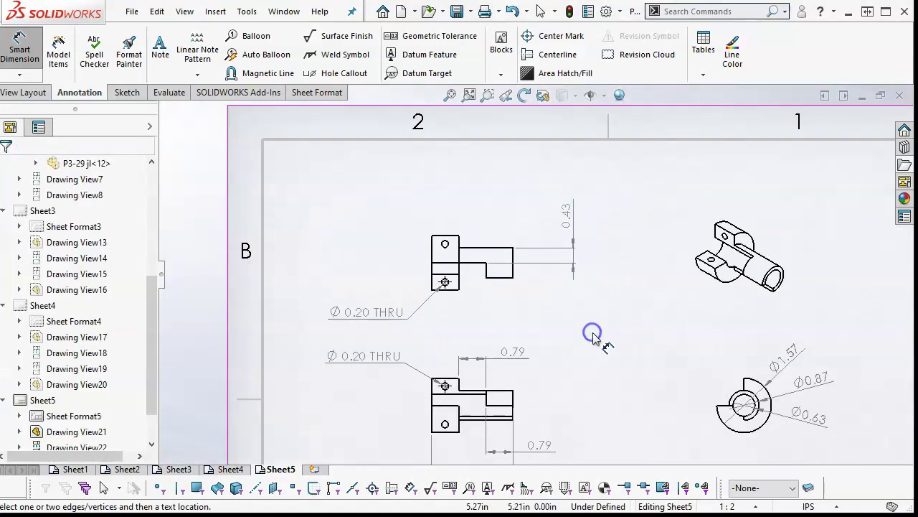
scroll(593, 337, "up", 1)
scroll(601, 377, "down", 1)
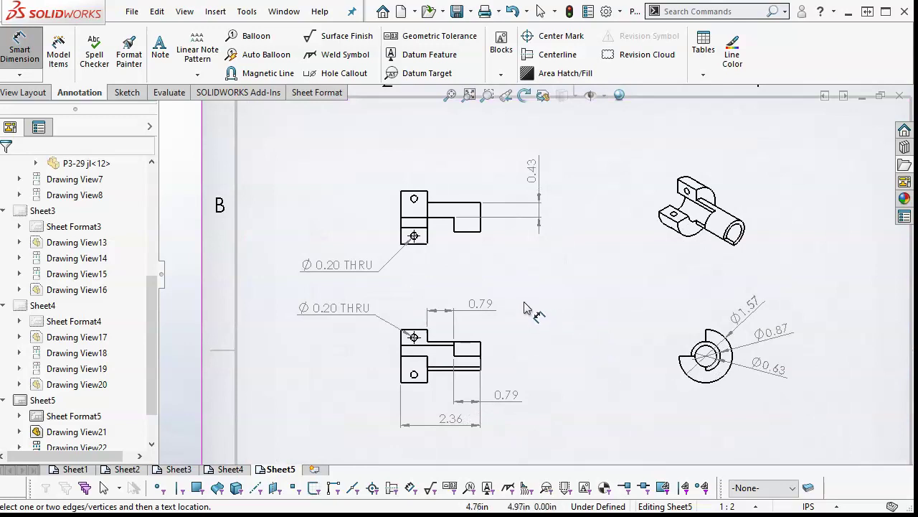
key("f")
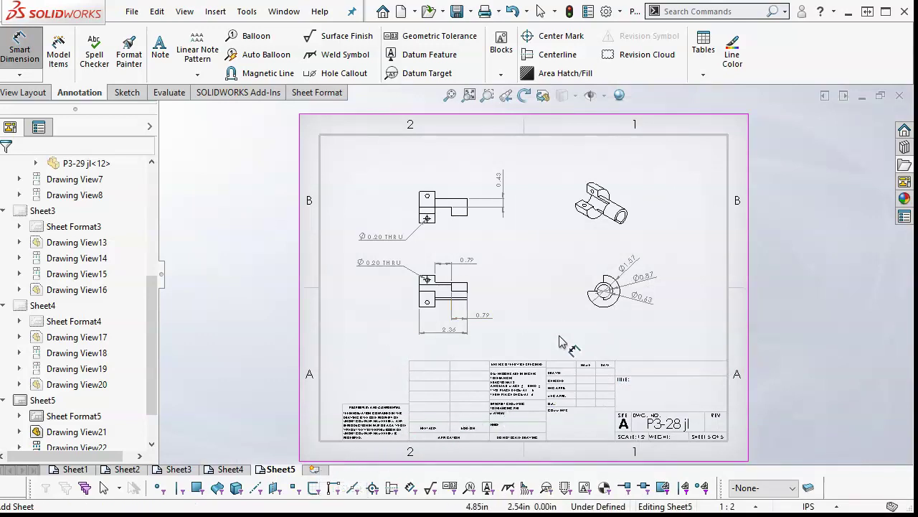
Step: Add a blank Sheet6 and choose part P3-33 jl for a new model view
left_click(314, 472)
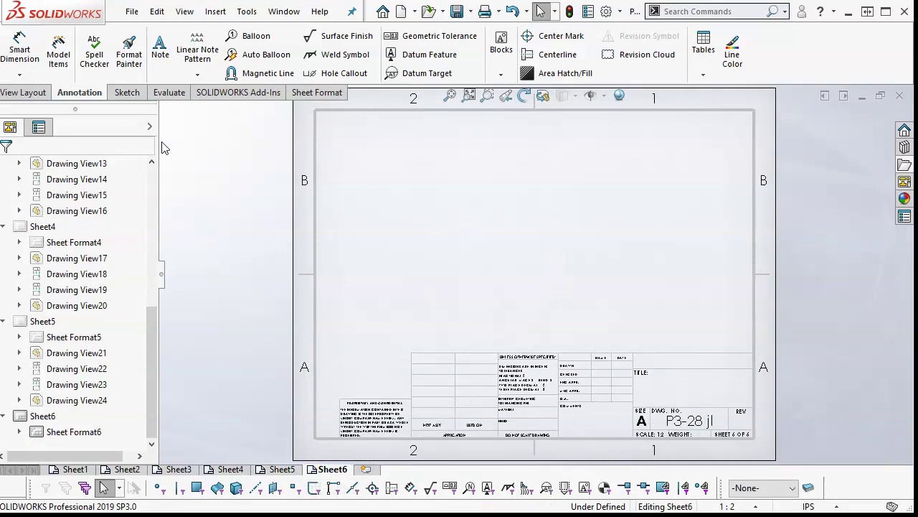
left_click(23, 91)
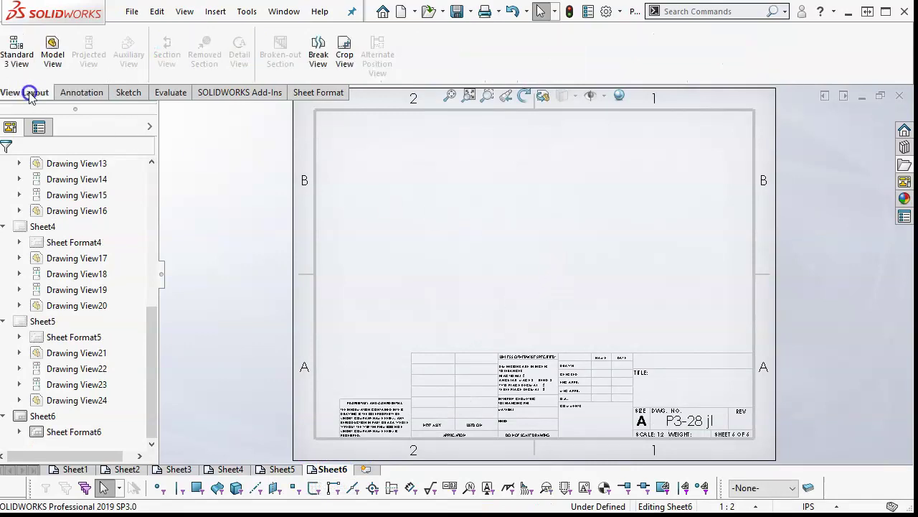
left_click(58, 48)
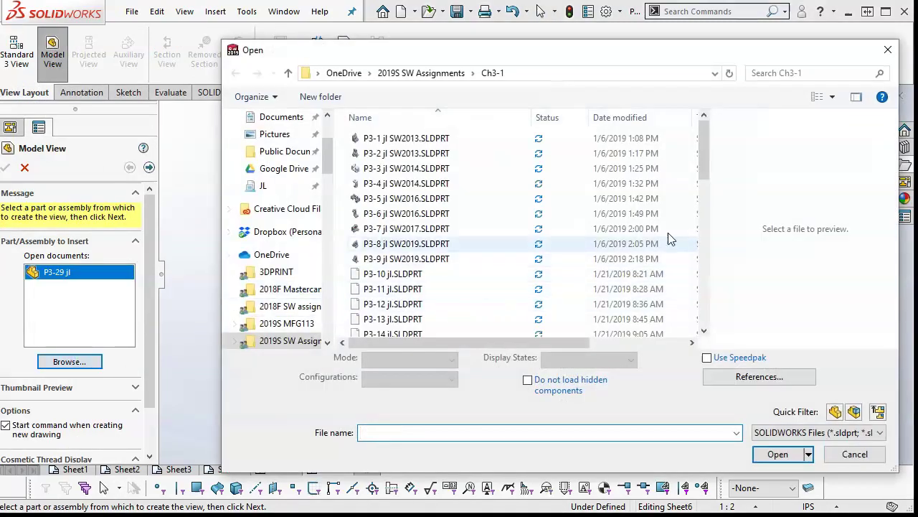
left_click_drag(705, 162, 709, 287)
left_click(417, 231)
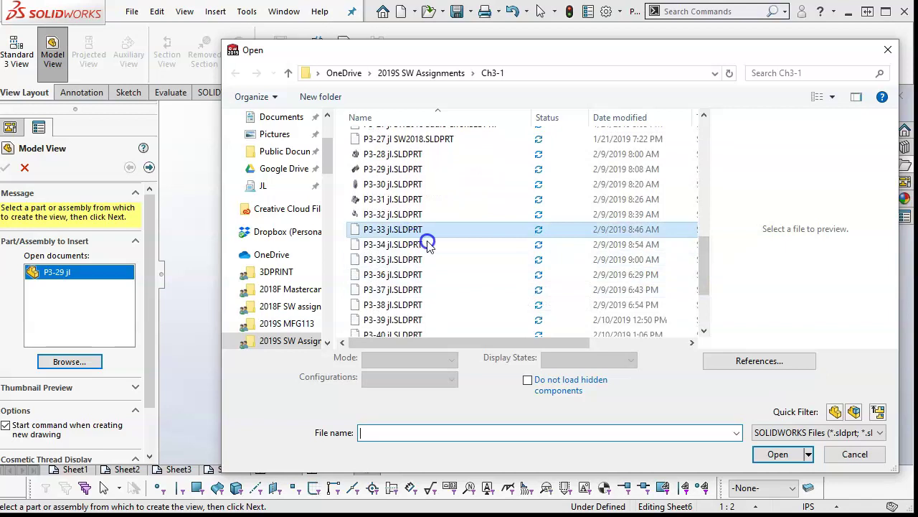
left_click(778, 453)
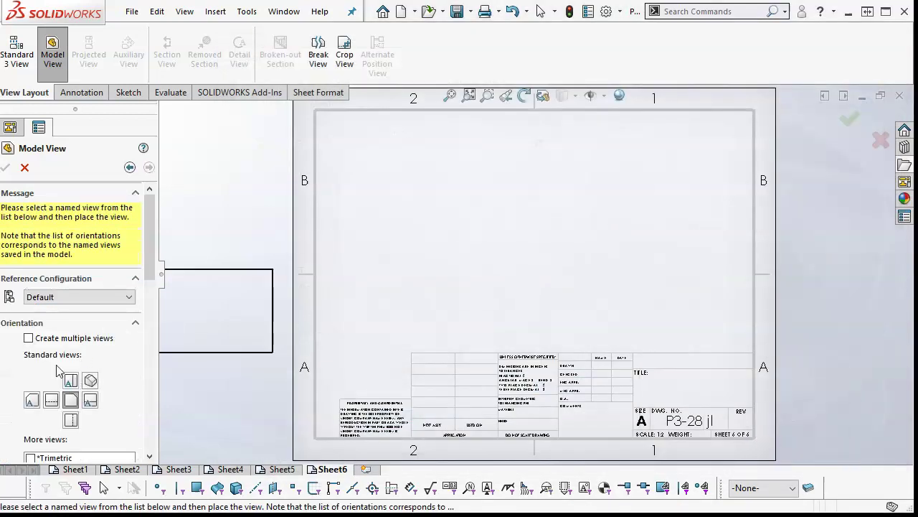
Step: Place front, top, isometric and right views of P3-33 jl on Sheet6
left_click(28, 338)
left_click(71, 398)
left_click(90, 399)
left_click(90, 419)
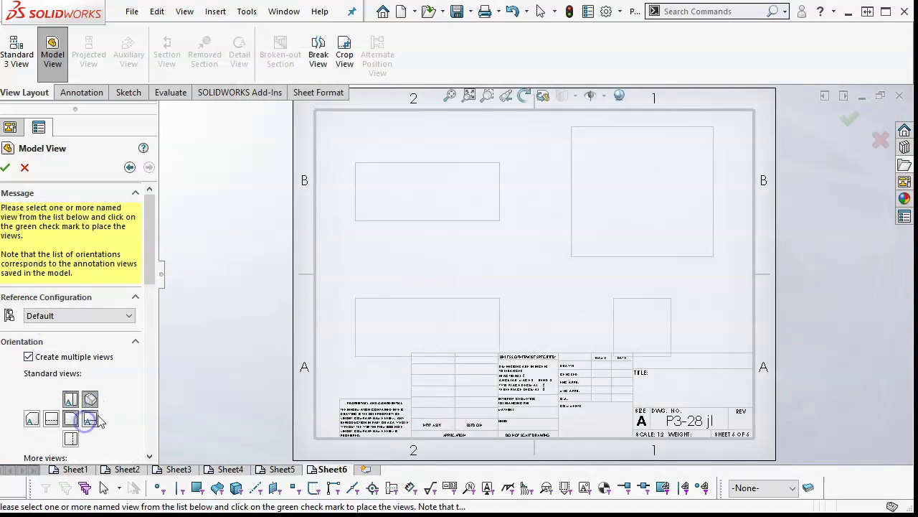
left_click(6, 167)
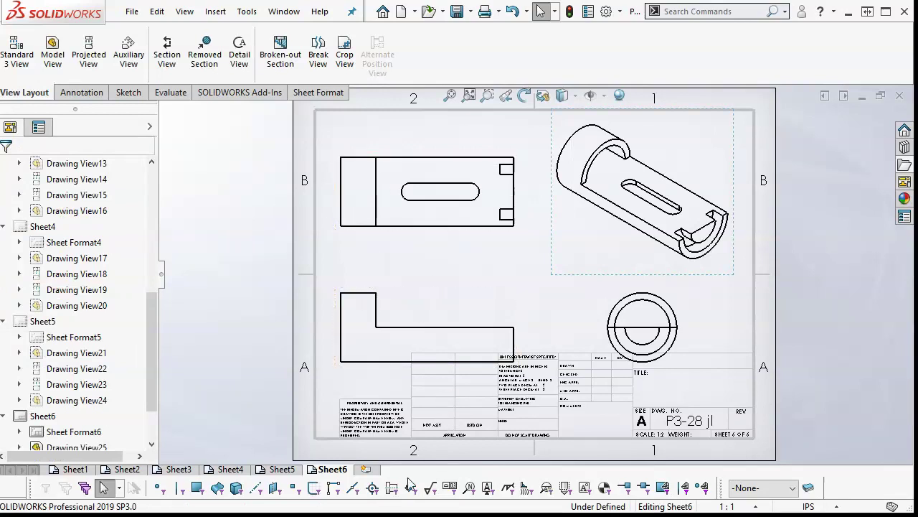
Step: Add a blank Sheet7 and browse to part P3-34 jl for a model view
left_click(365, 468)
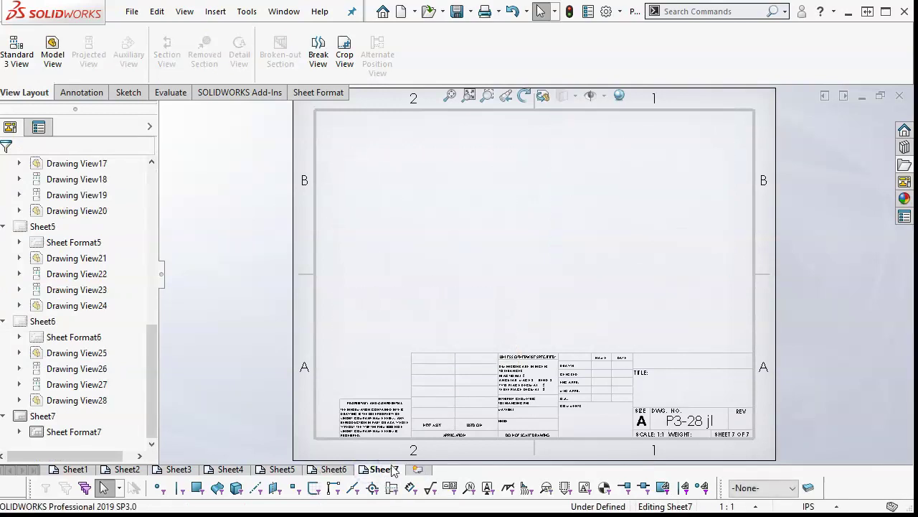
left_click(52, 52)
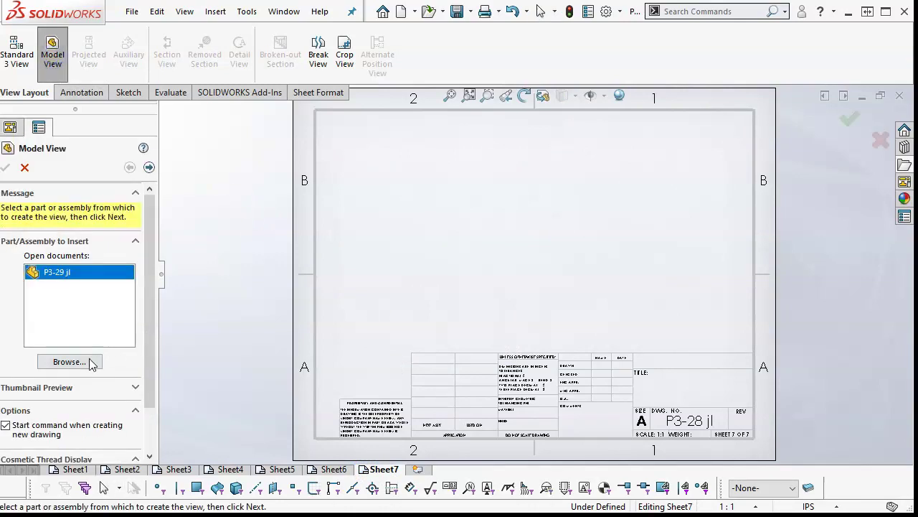
left_click(92, 360)
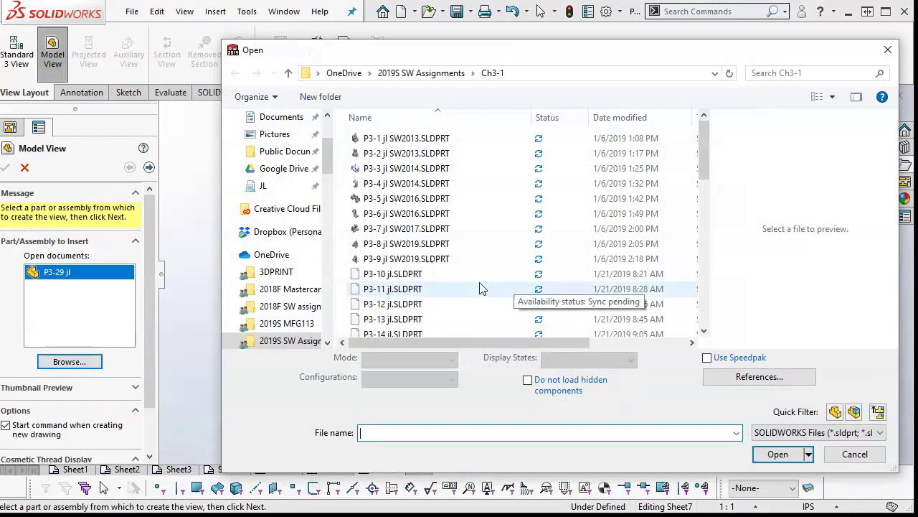
left_click_drag(704, 183, 707, 278)
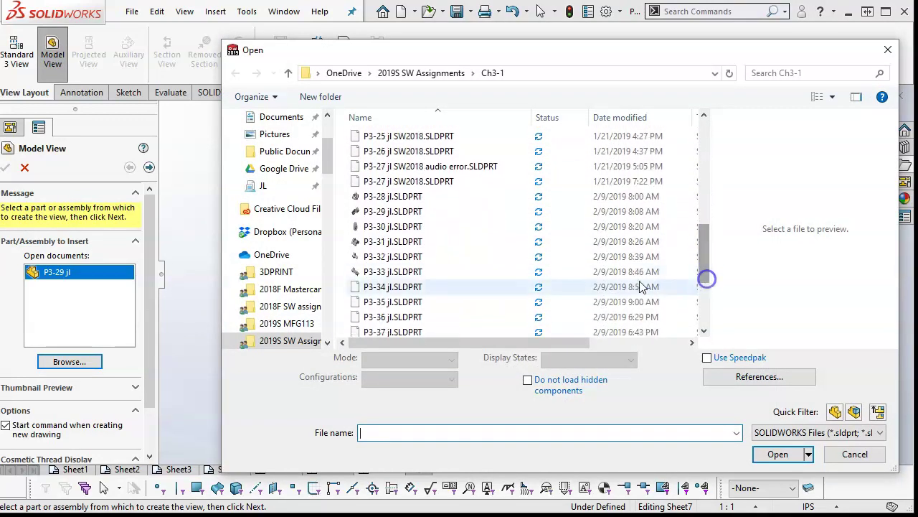
left_click(401, 288)
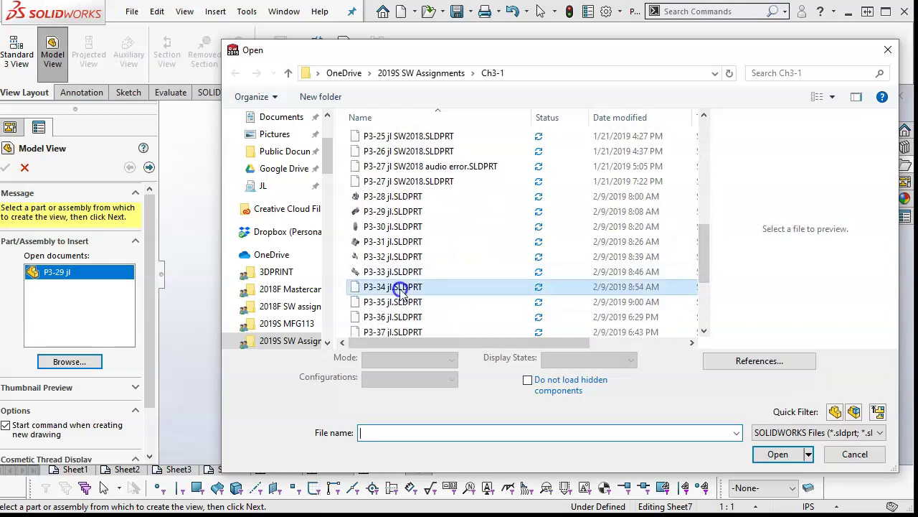
left_click(779, 443)
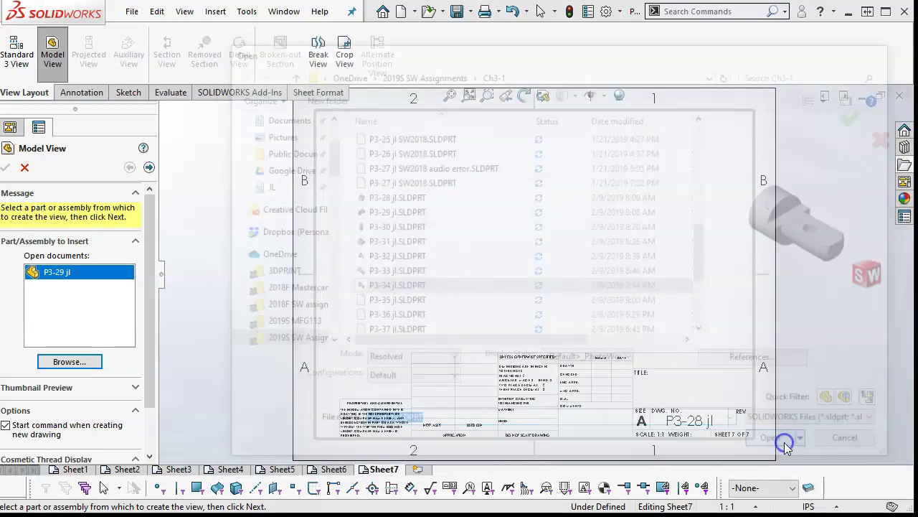
Step: Place four standard views of P3-34 jl including top and isometric, then add Sheet8
left_click(28, 338)
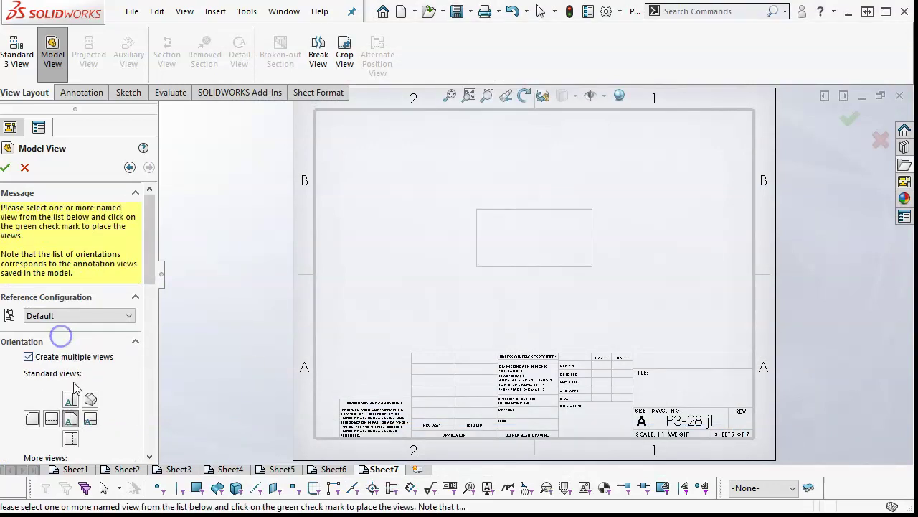
left_click(71, 399)
left_click(89, 399)
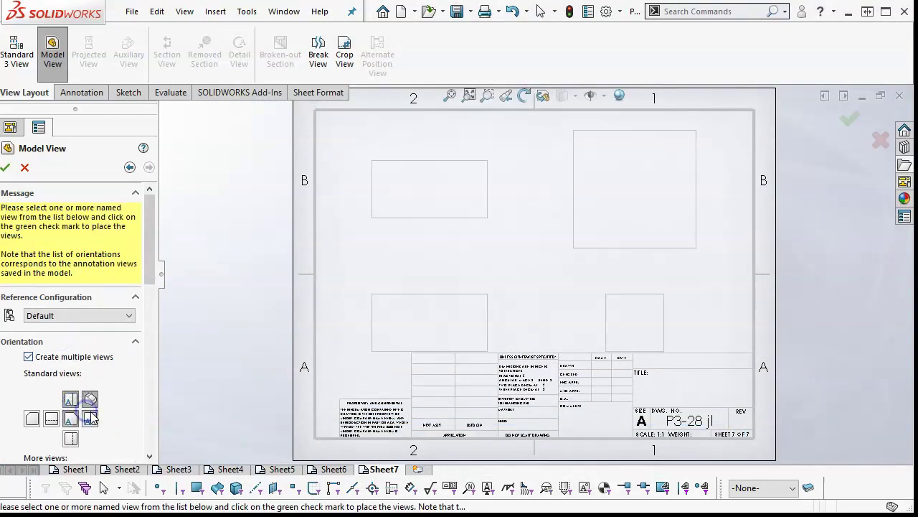
left_click(6, 168)
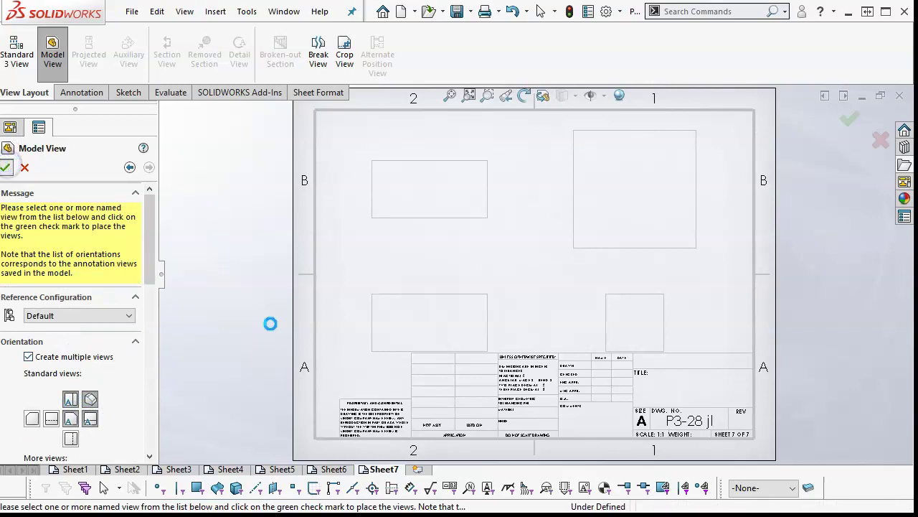
left_click(427, 470)
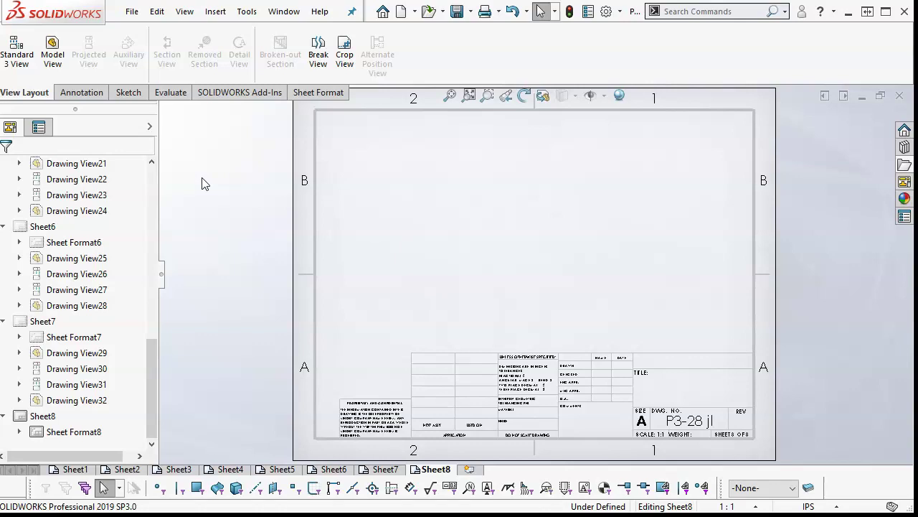
Step: Start a model view by browsing to and opening part P3-35 jl
left_click(55, 52)
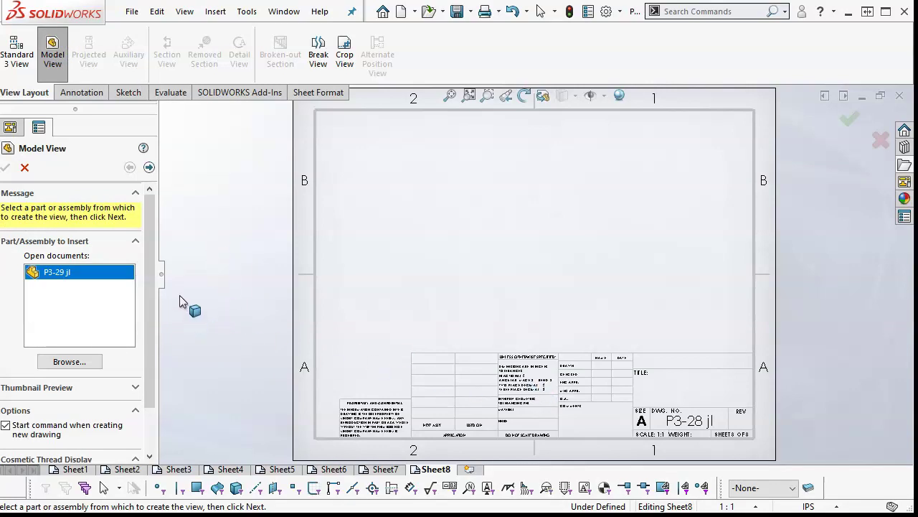
left_click(69, 362)
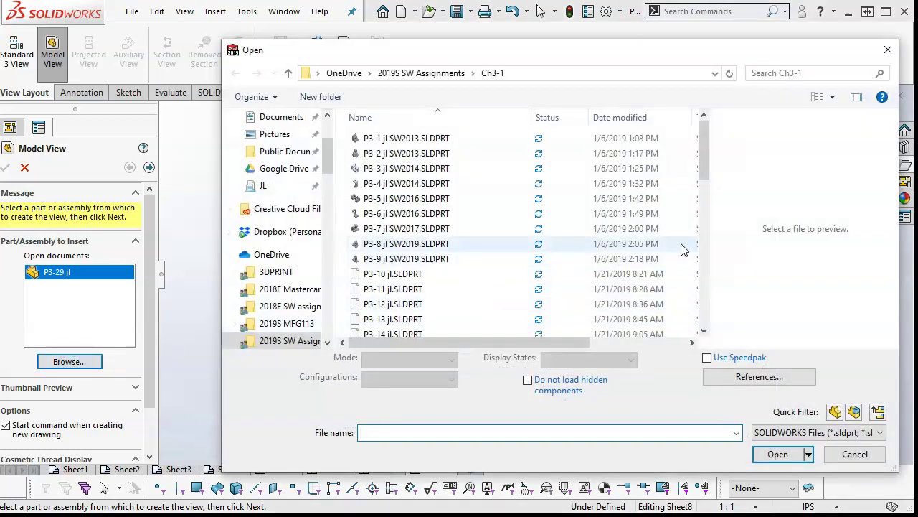
left_click_drag(706, 171, 723, 299)
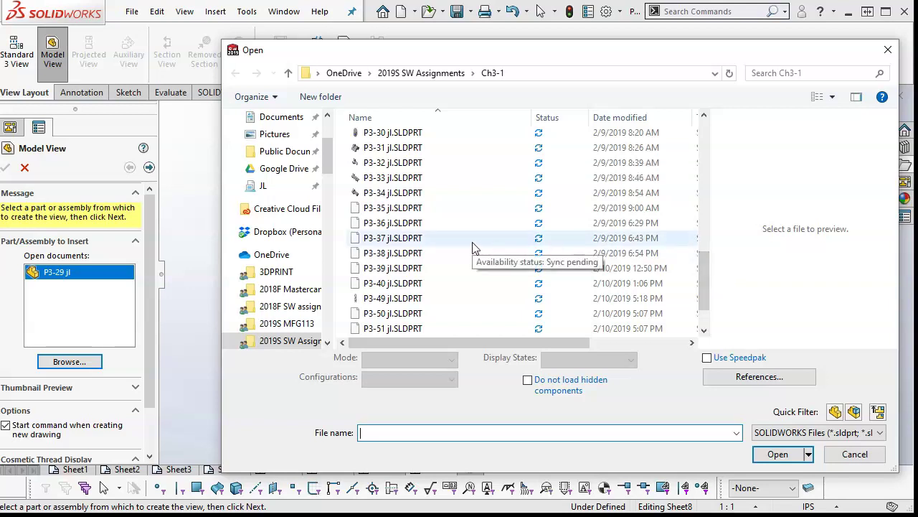
left_click(394, 207)
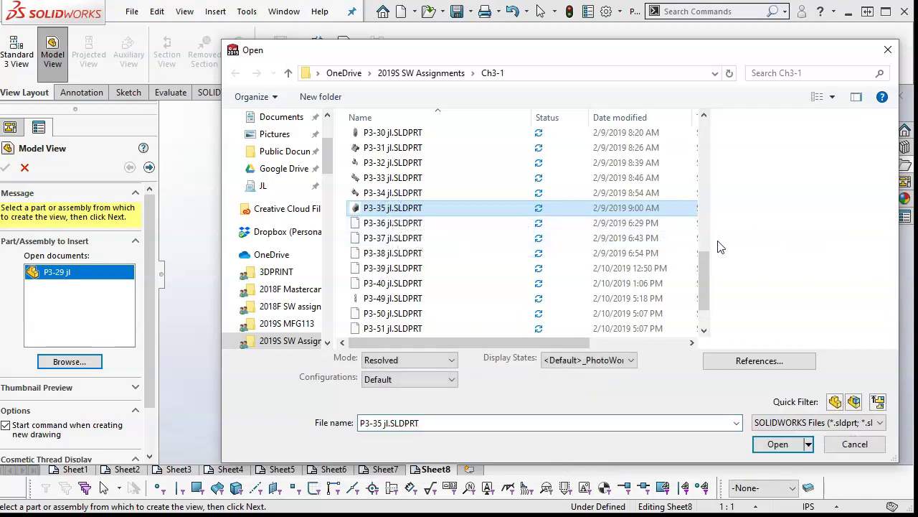
left_click_drag(711, 242, 687, 244)
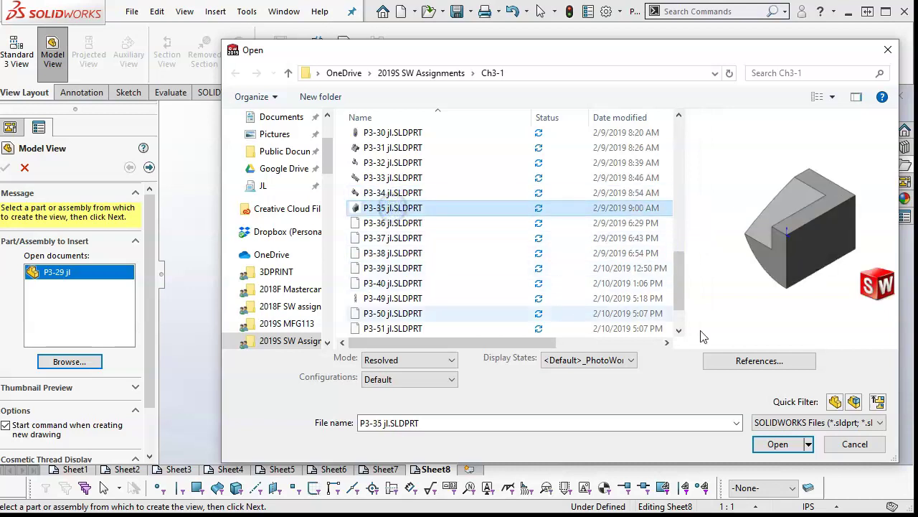
left_click(772, 446)
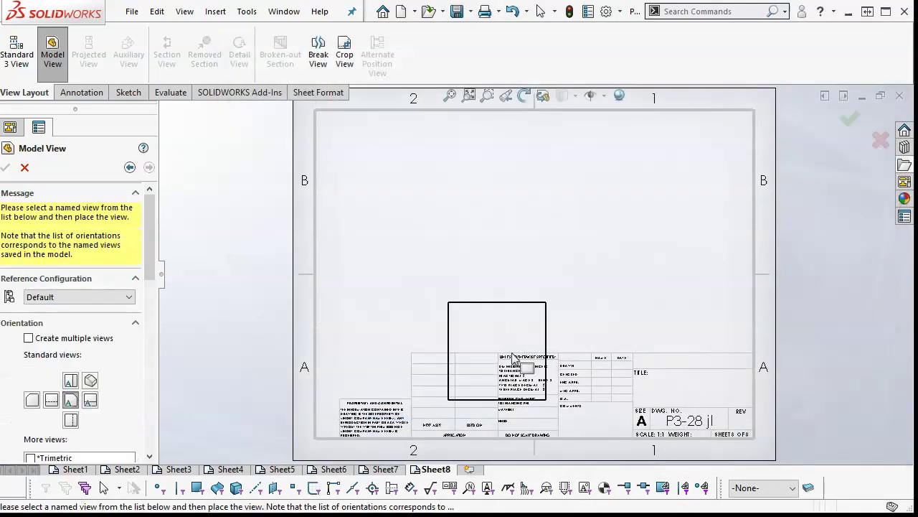
Step: Create front, Top, Isometric and Right views, pull the front view closer, and add Sheet9
left_click(31, 336)
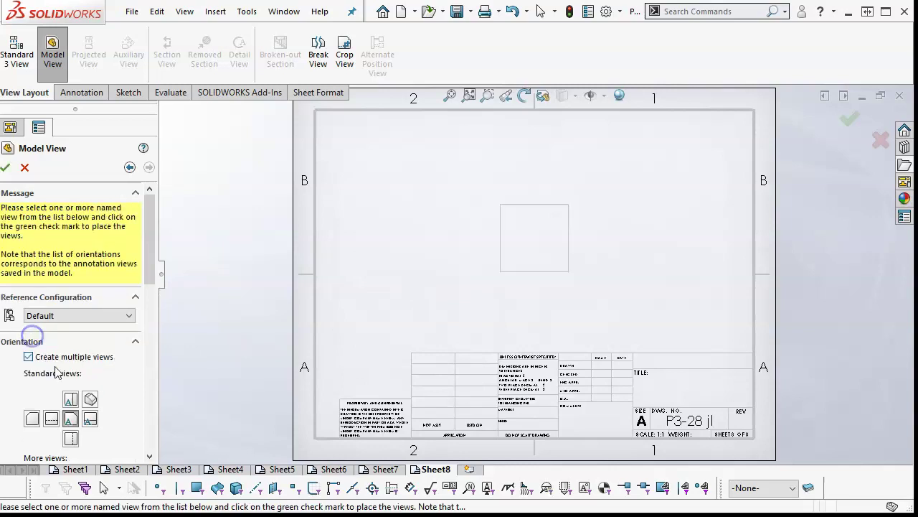
left_click(71, 399)
left_click(90, 399)
left_click(89, 419)
key("Return")
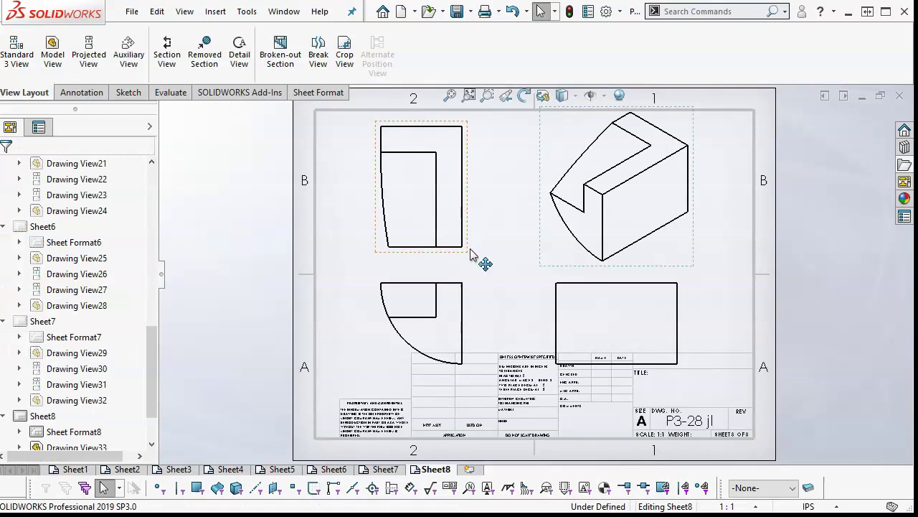
left_click_drag(473, 285, 479, 253)
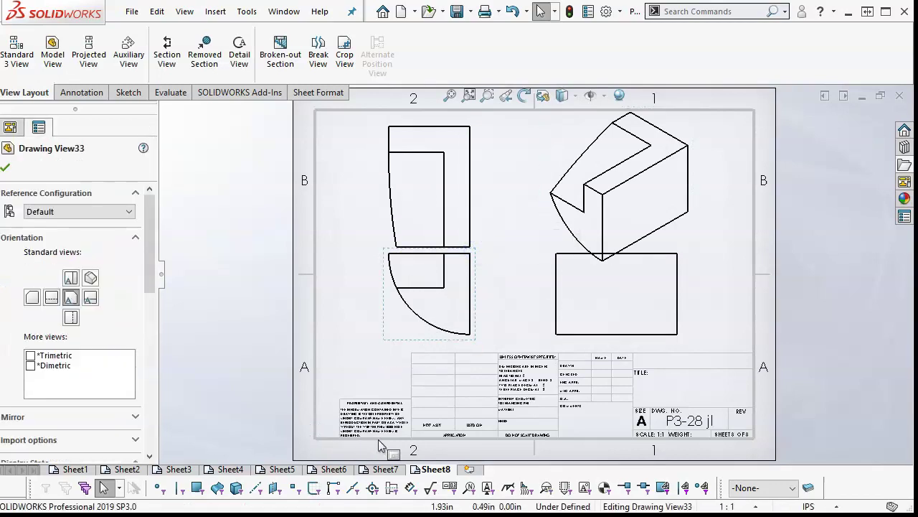
left_click(469, 469)
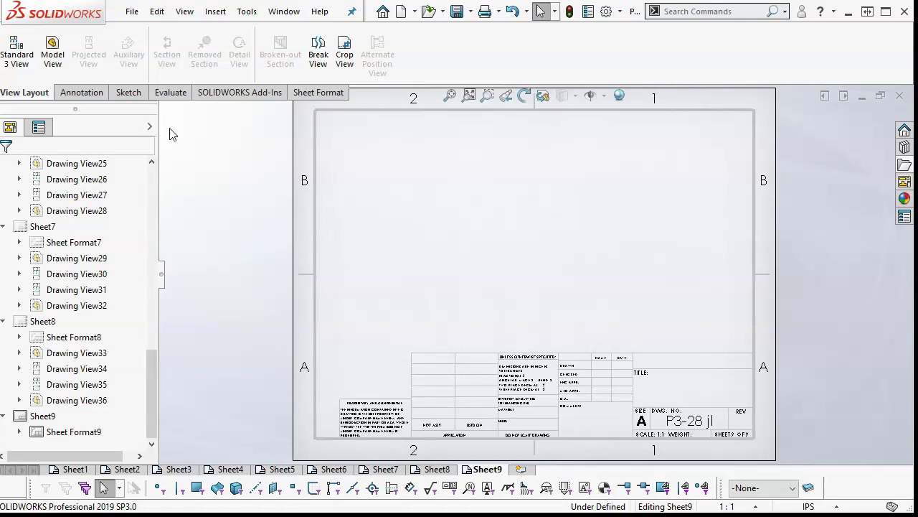
Step: Start a model view by browsing to and opening part P3-36 jl
left_click(52, 50)
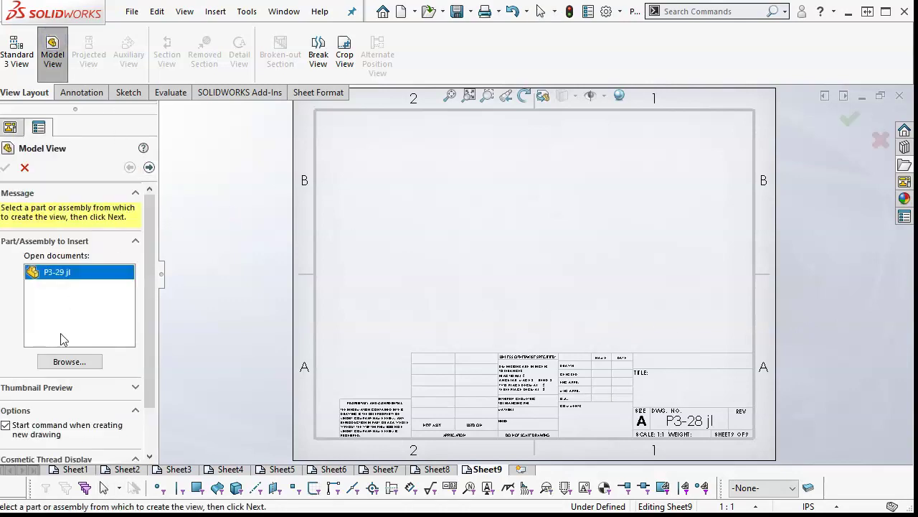
left_click(69, 361)
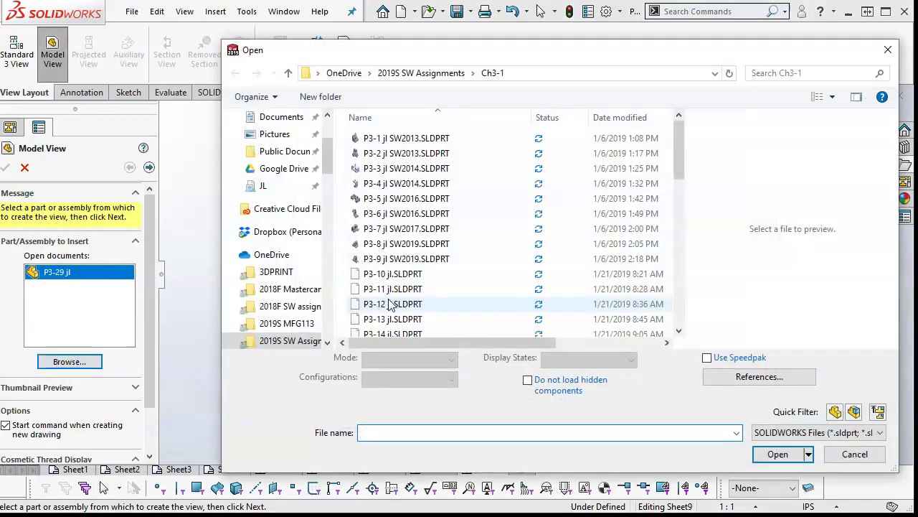
left_click_drag(679, 174, 678, 300)
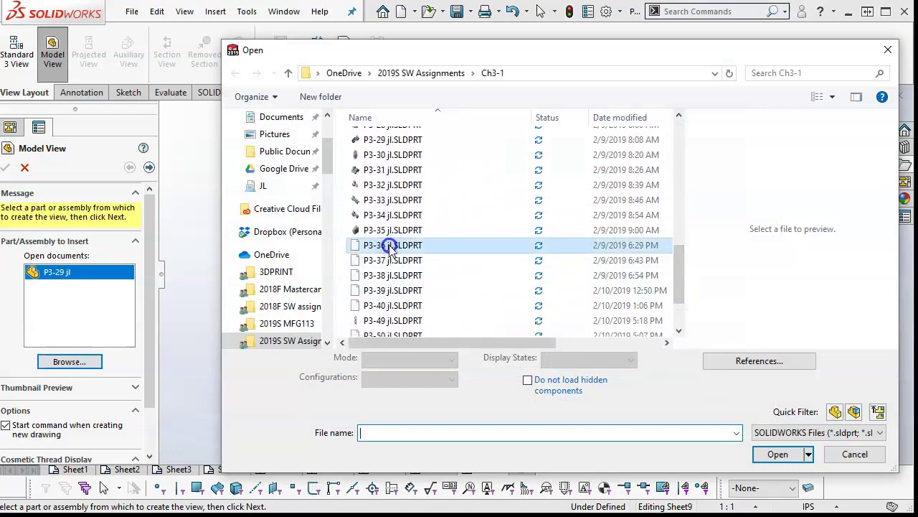
left_click(392, 124)
left_click(778, 453)
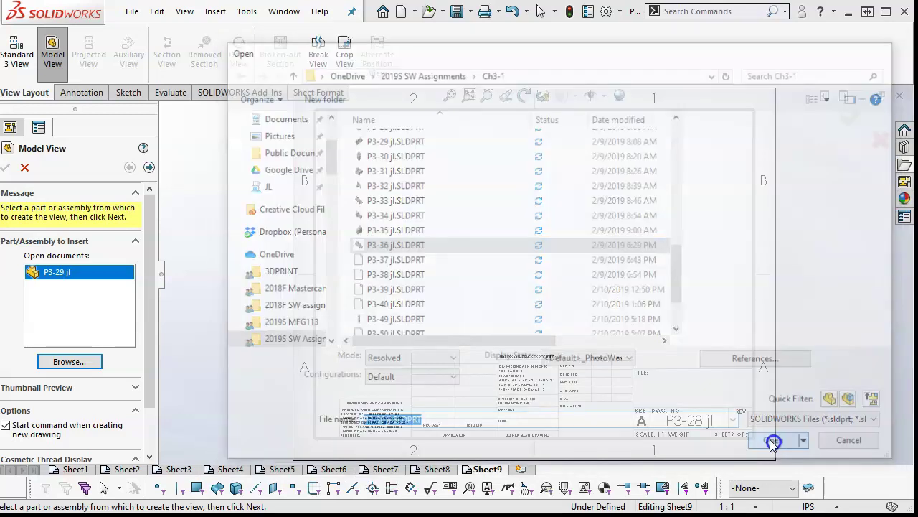
Step: Place multiple standard views including Isometric and Right on Sheet9, then add Sheet10
left_click(28, 338)
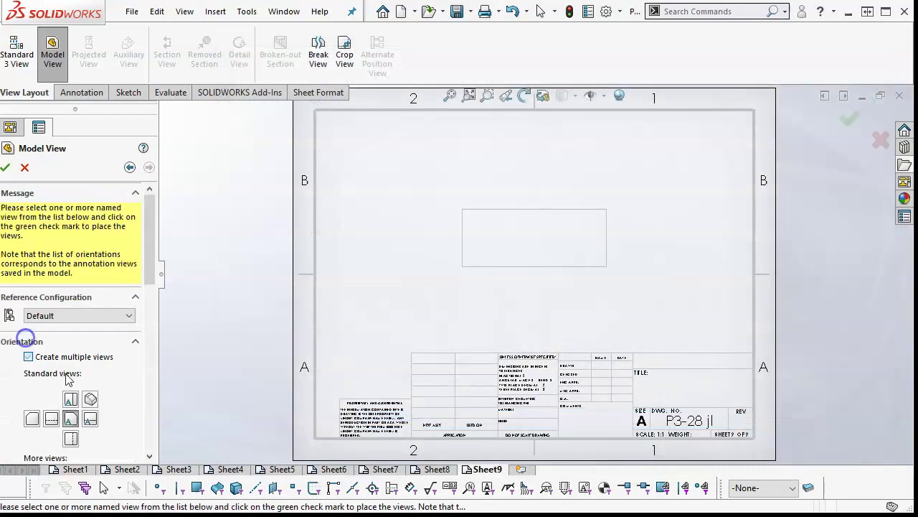
left_click(89, 398)
left_click(89, 419)
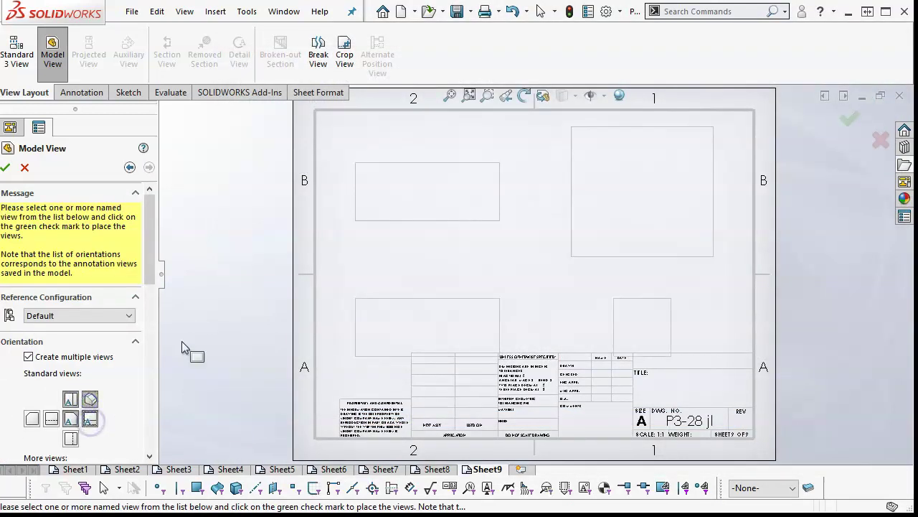
left_click(5, 168)
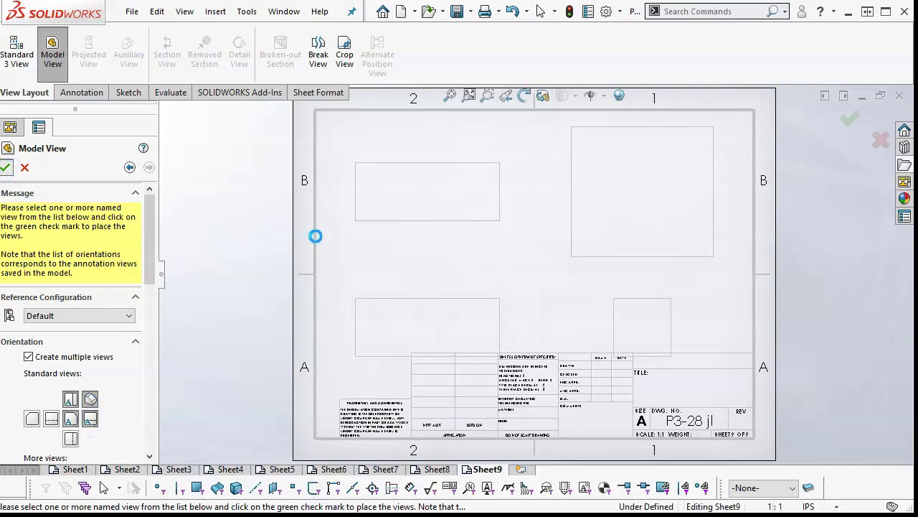
left_click(521, 469)
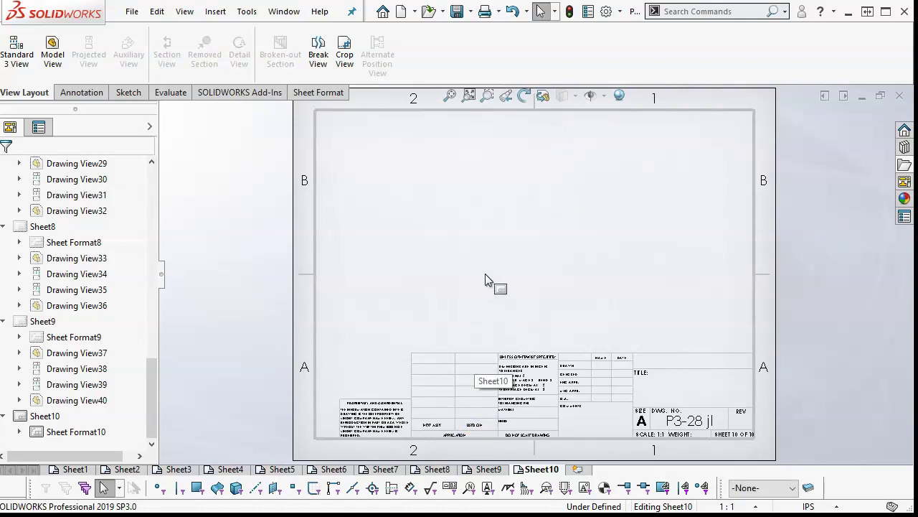
Step: Start a model view by browsing to and opening part P3-37 jl
left_click(51, 51)
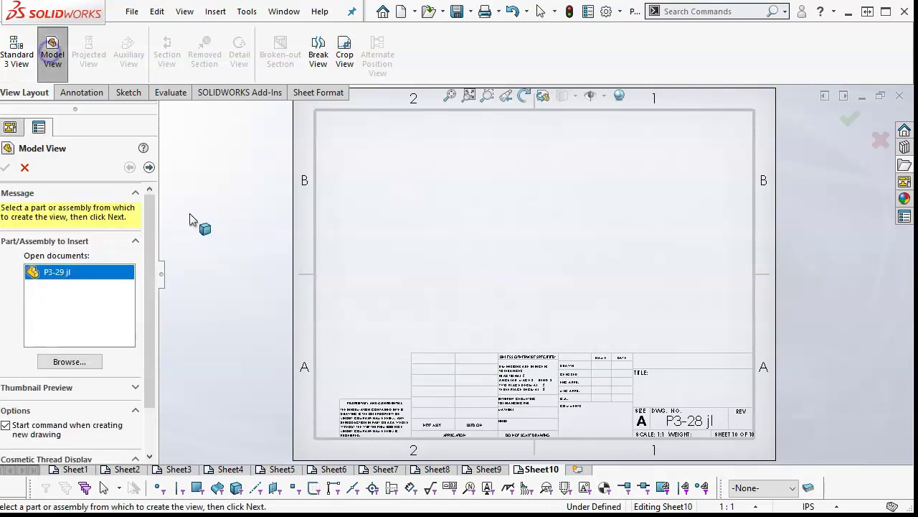
left_click(81, 361)
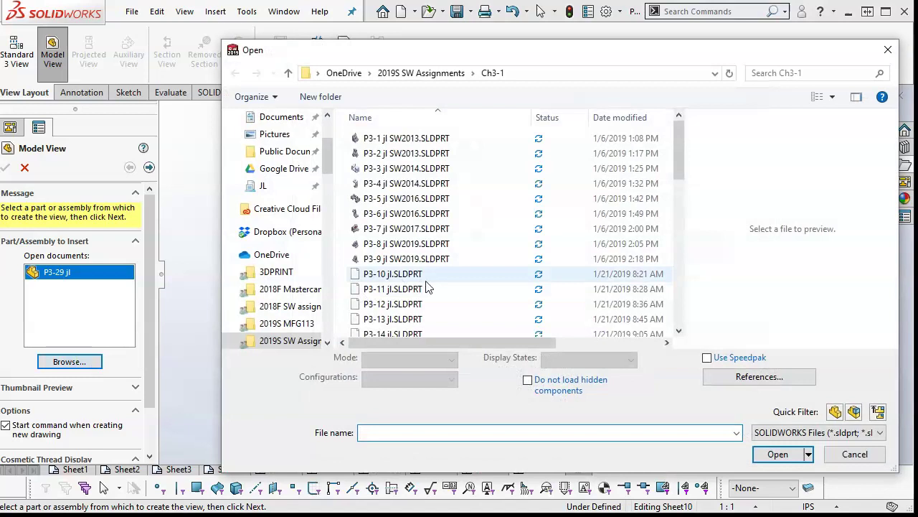
left_click_drag(680, 149, 683, 259)
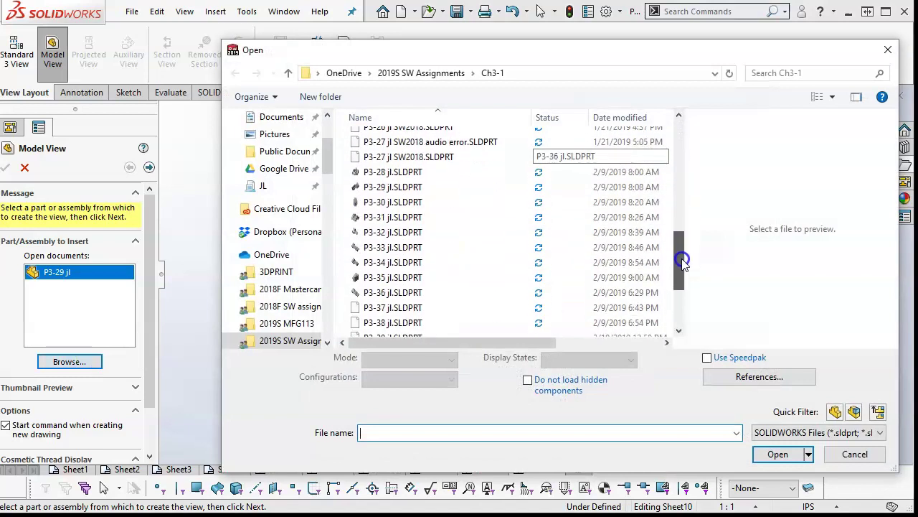
left_click(398, 303)
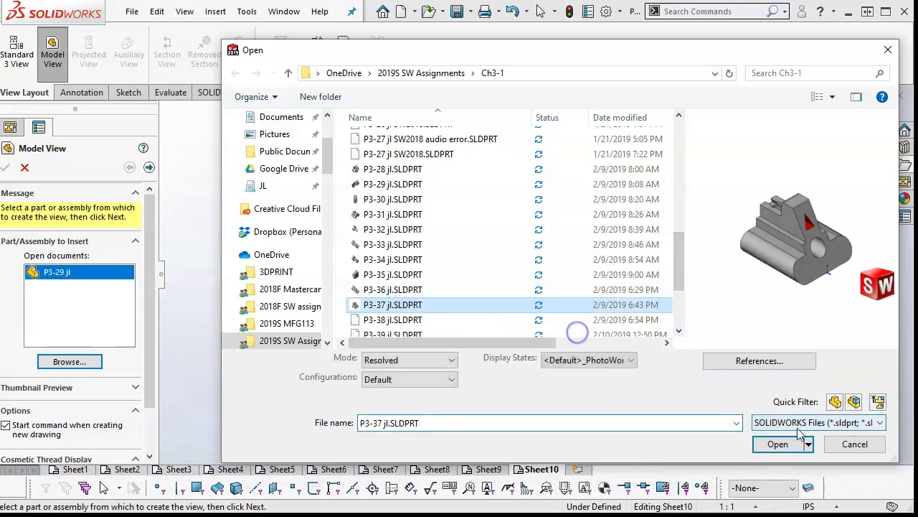
left_click(778, 452)
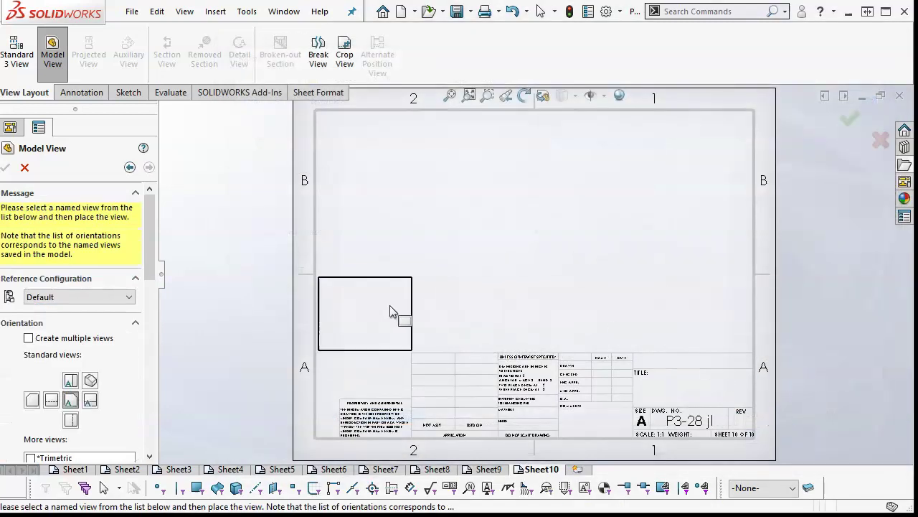
Step: Place Top, Isometric and Right views on Sheet10, then add Sheet11
left_click(43, 355)
left_click(70, 399)
left_click(90, 399)
left_click(90, 419)
left_click(7, 168)
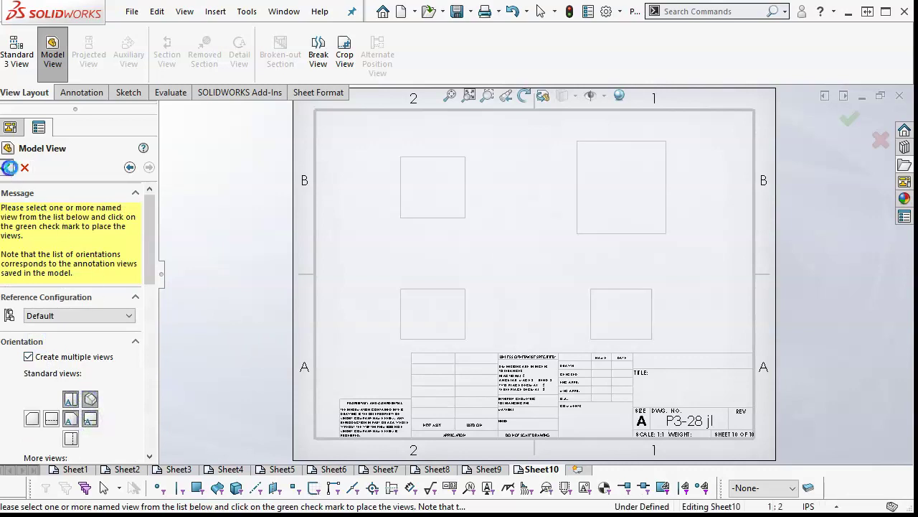
left_click(578, 469)
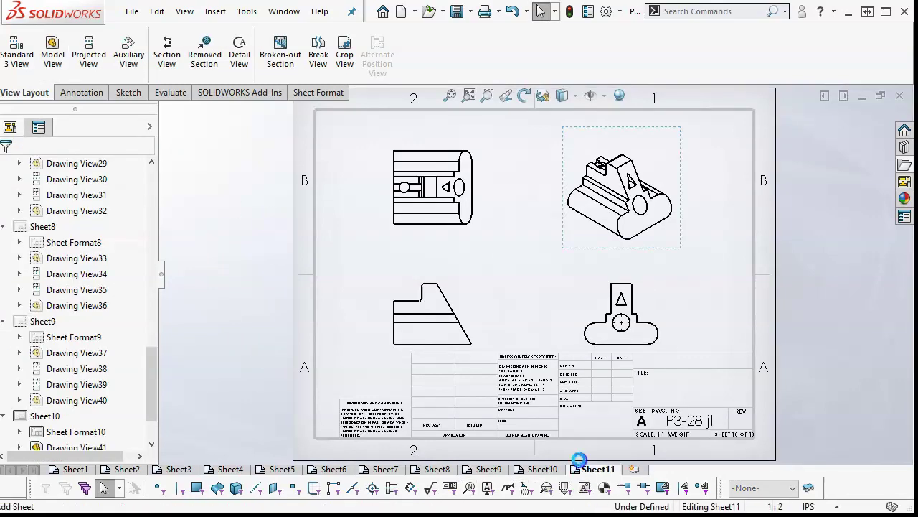
Step: Start a model view by browsing to and opening part P3-38 jl
left_click(53, 55)
left_click(87, 362)
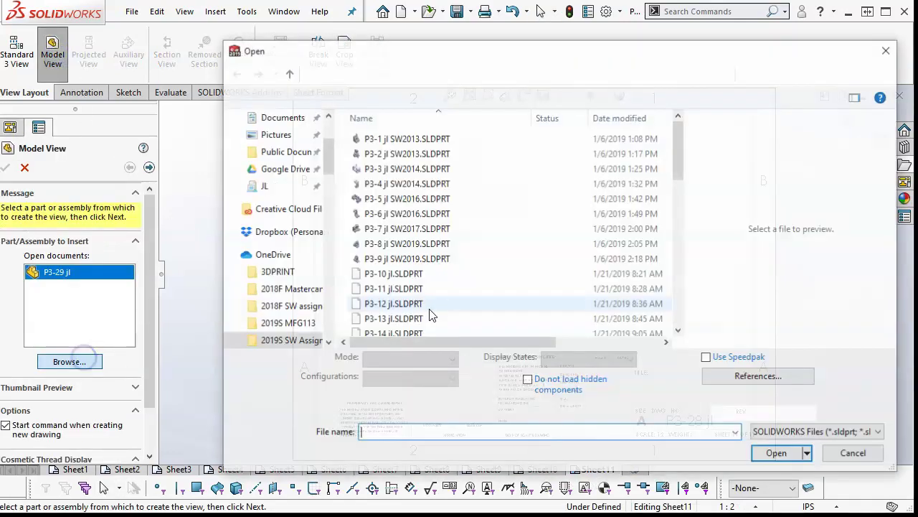
left_click_drag(674, 177, 683, 304)
left_click(376, 224)
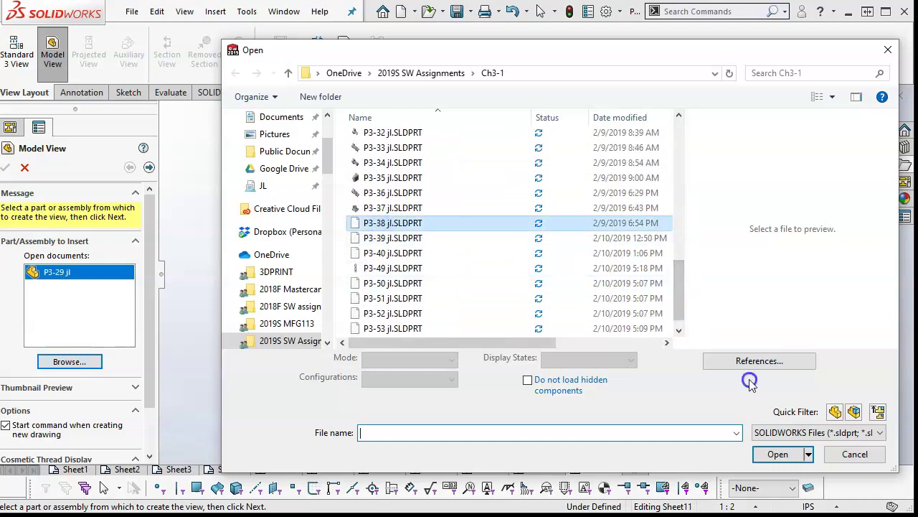
left_click(784, 443)
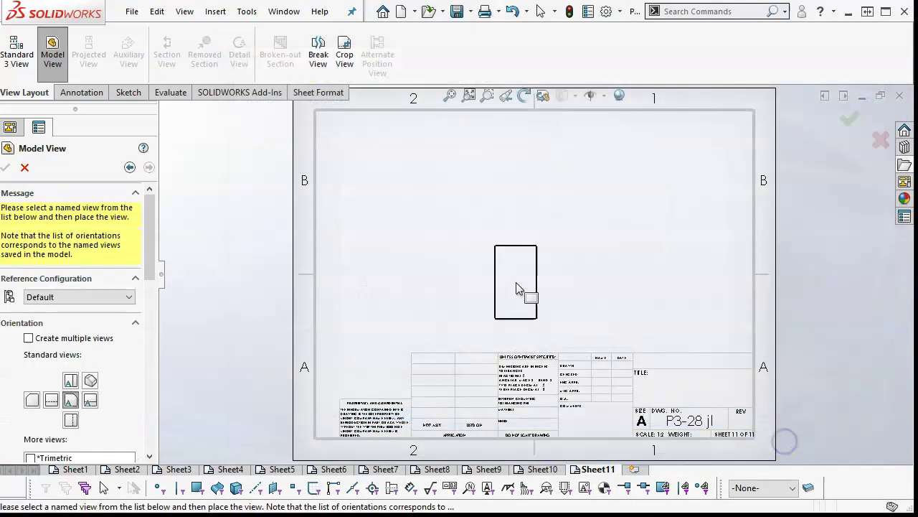
Step: Select Top, Right and Isometric views and place all four views on Sheet11
left_click(33, 338)
left_click(71, 399)
left_click(89, 419)
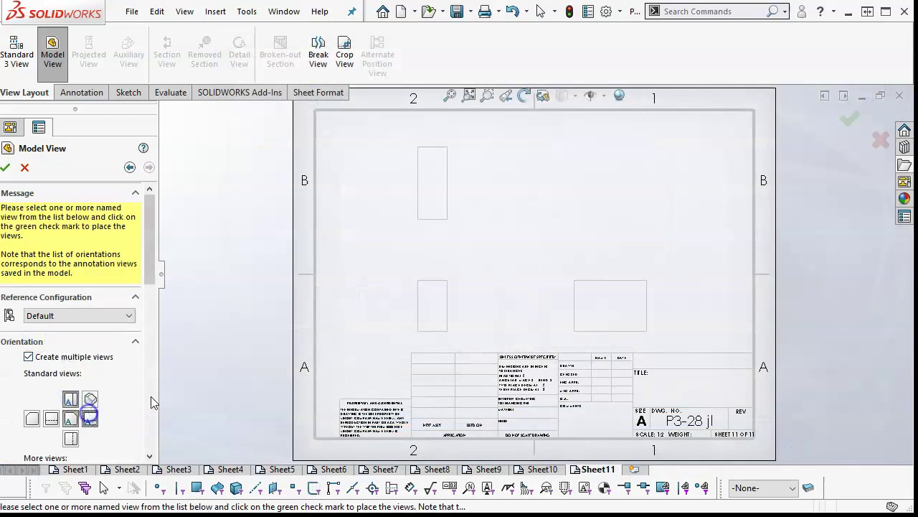
left_click(90, 400)
left_click(5, 167)
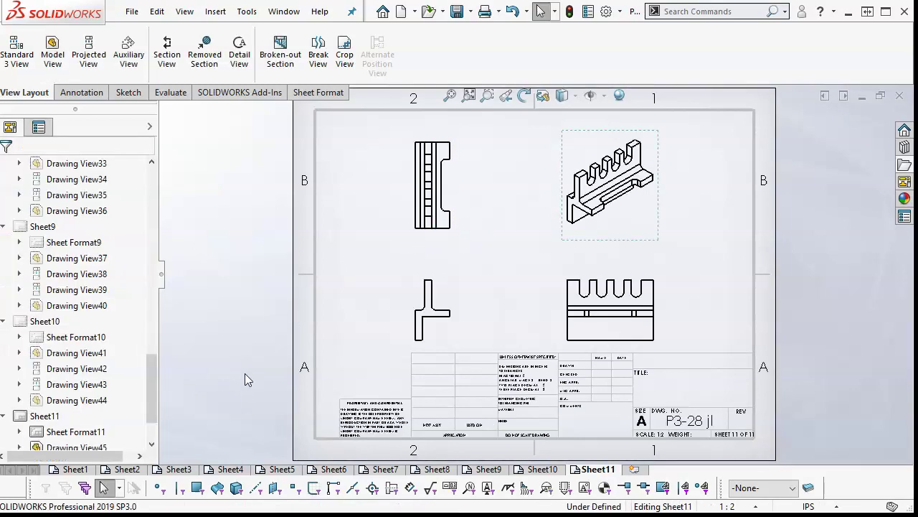
Step: Add Sheet12 and open part P3-39 jl for a new model view
left_click(635, 468)
left_click(57, 58)
left_click(82, 361)
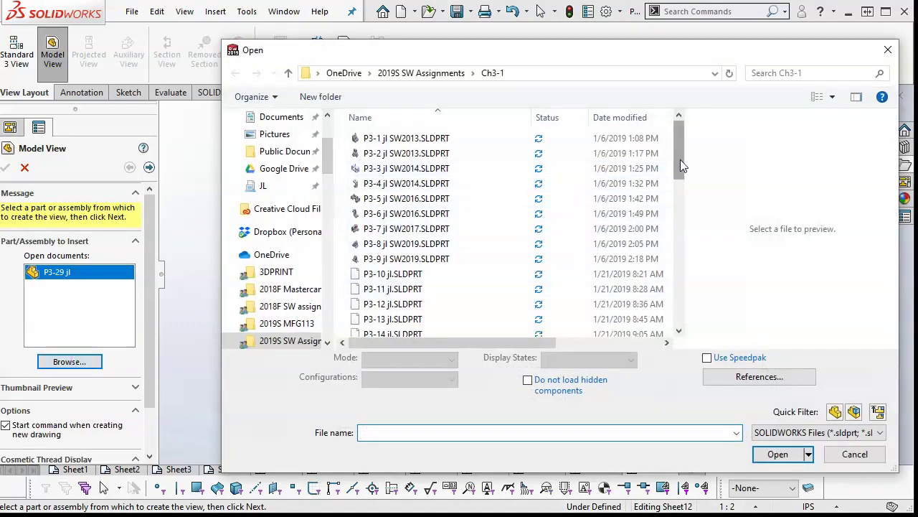
left_click_drag(681, 159, 689, 274)
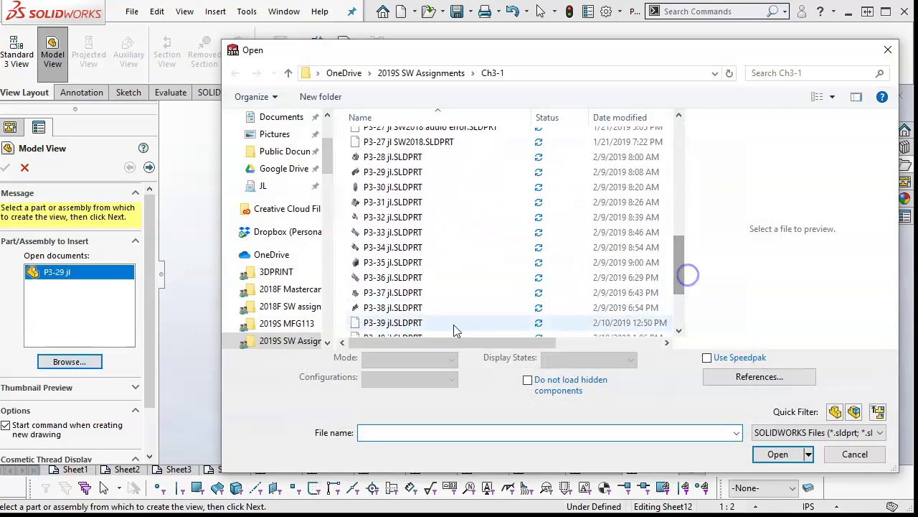
left_click(409, 322)
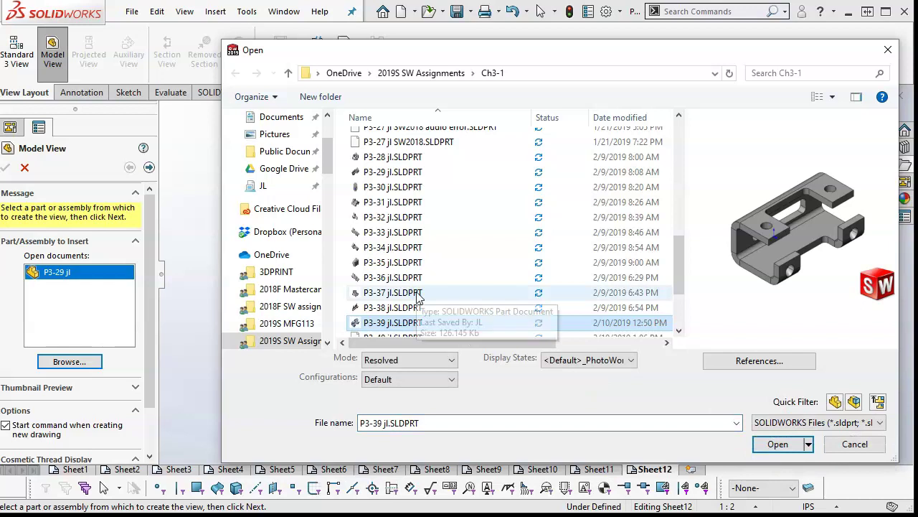
left_click(767, 444)
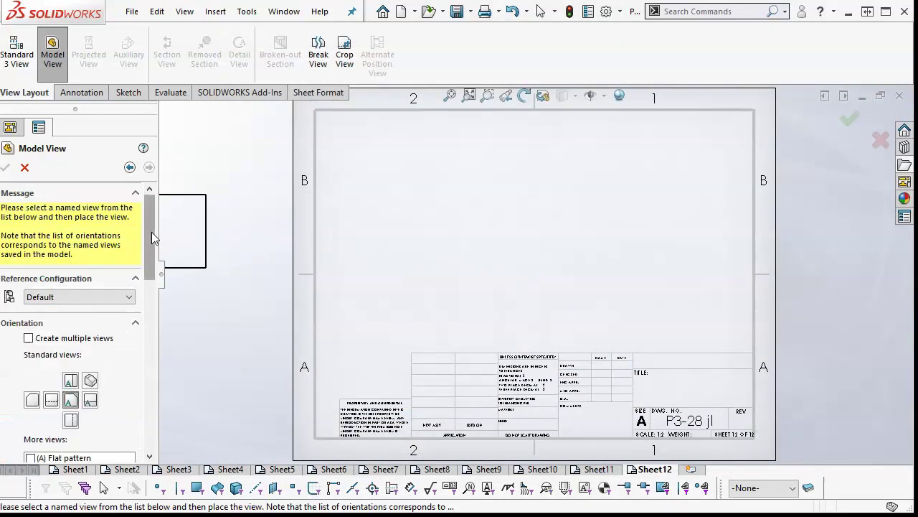
Step: Use the Flat pattern orientation with Isometric and Right views and place them
left_click_drag(150, 236, 150, 273)
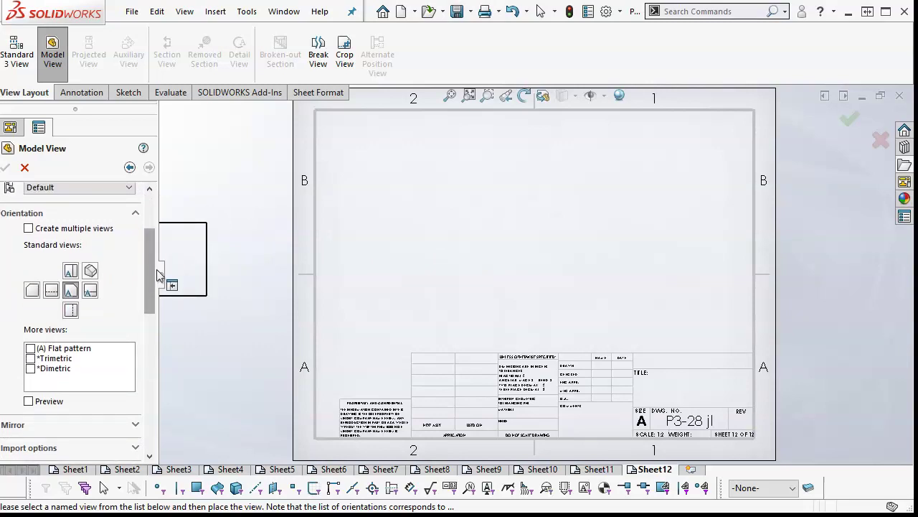
left_click(30, 349)
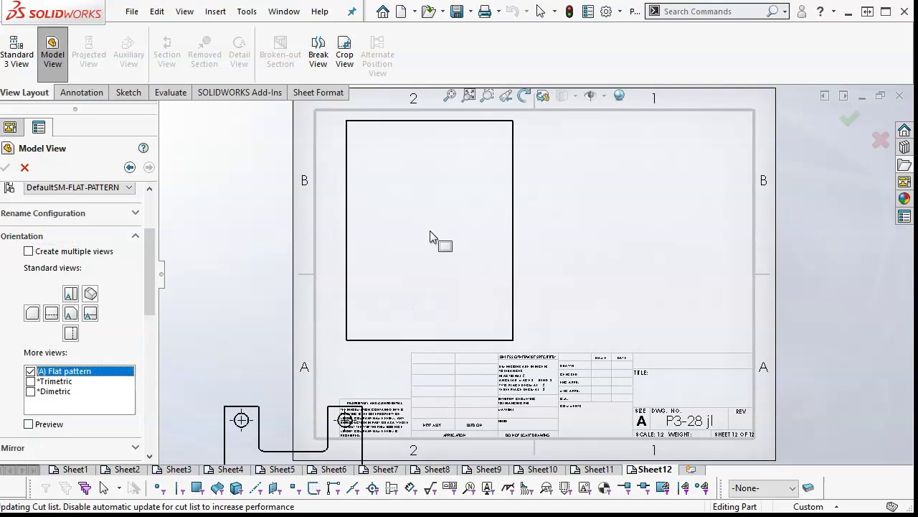
left_click(29, 251)
left_click(69, 310)
left_click(88, 307)
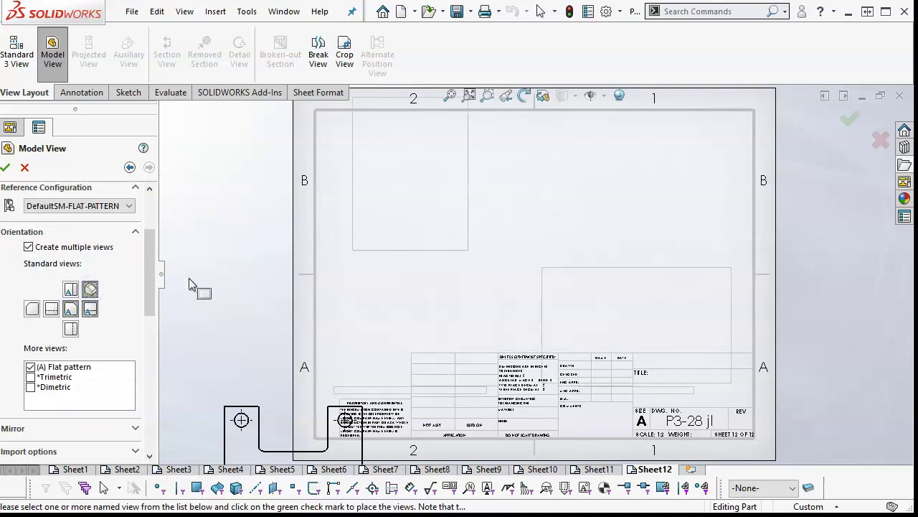
left_click(850, 122)
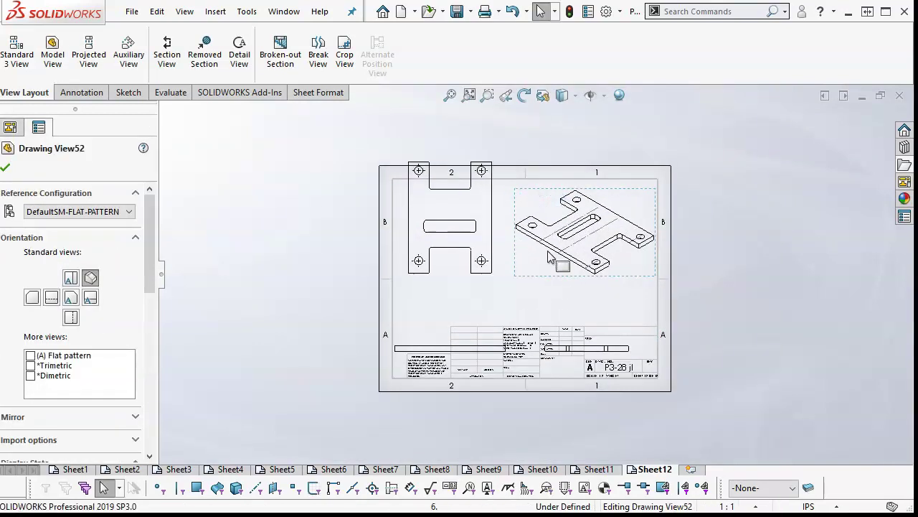
Step: Switch both flat strip views to the bent Default configuration
scroll(567, 240, "down", 2)
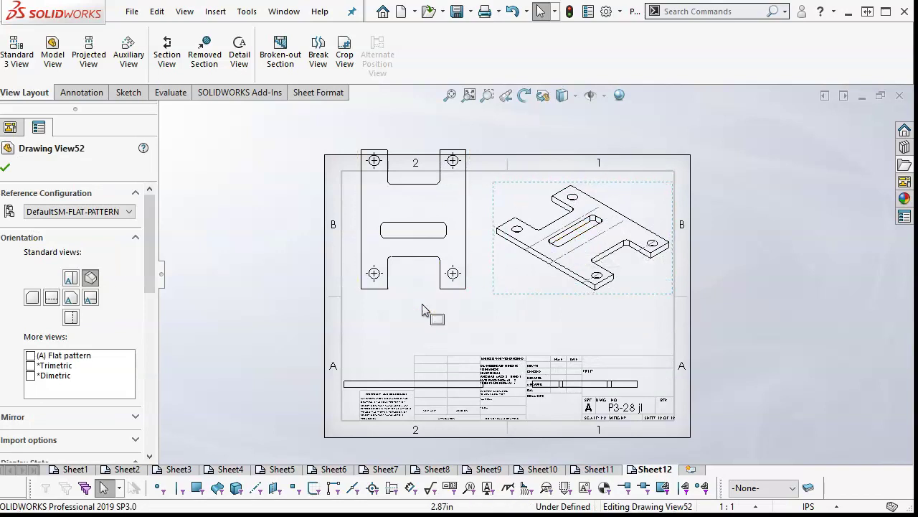
left_click(381, 382)
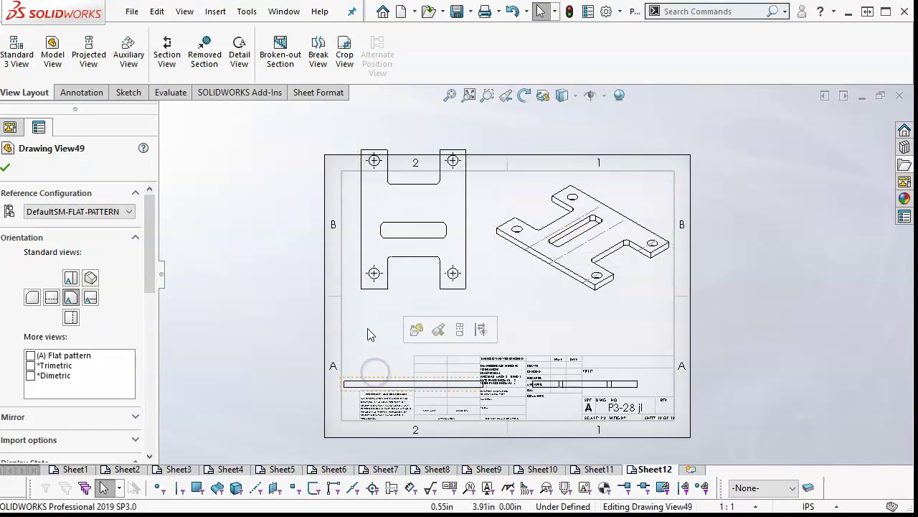
left_click(95, 215)
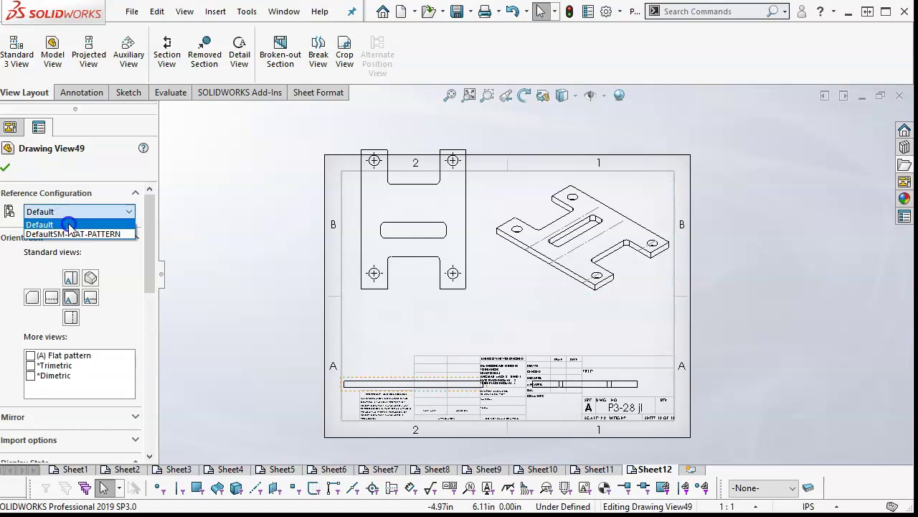
left_click(75, 224)
left_click(641, 387)
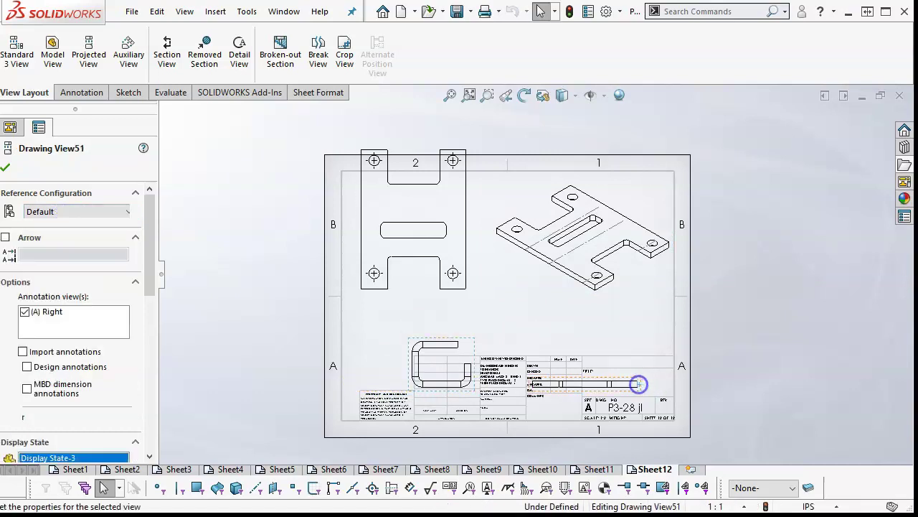
left_click(64, 209)
left_click(60, 223)
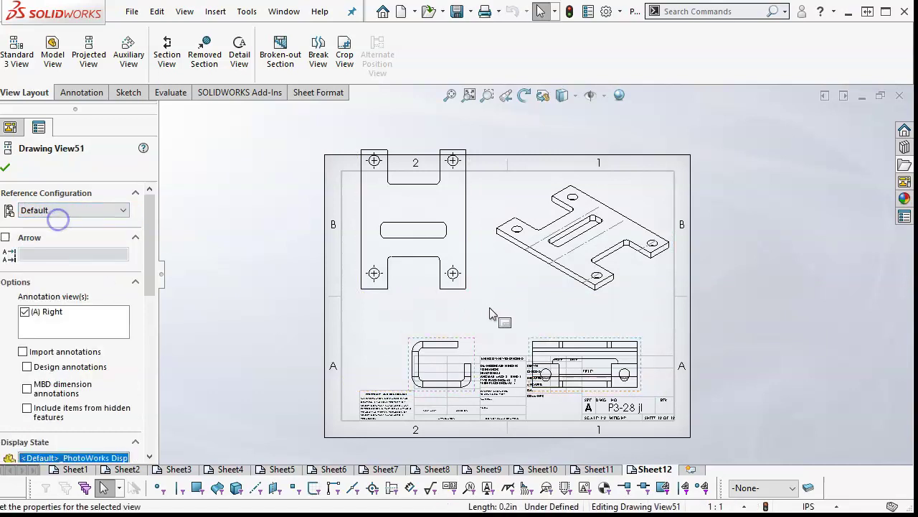
Step: Move the C-shaped view up and left and shift the flat-pattern view slightly right
left_click_drag(434, 337, 384, 299)
left_click(468, 271)
left_click(472, 269)
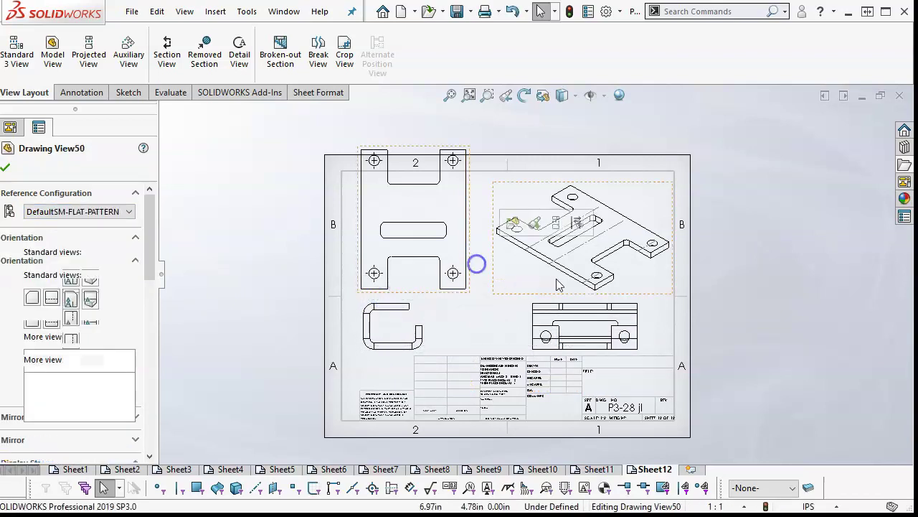
left_click_drag(468, 285, 490, 285)
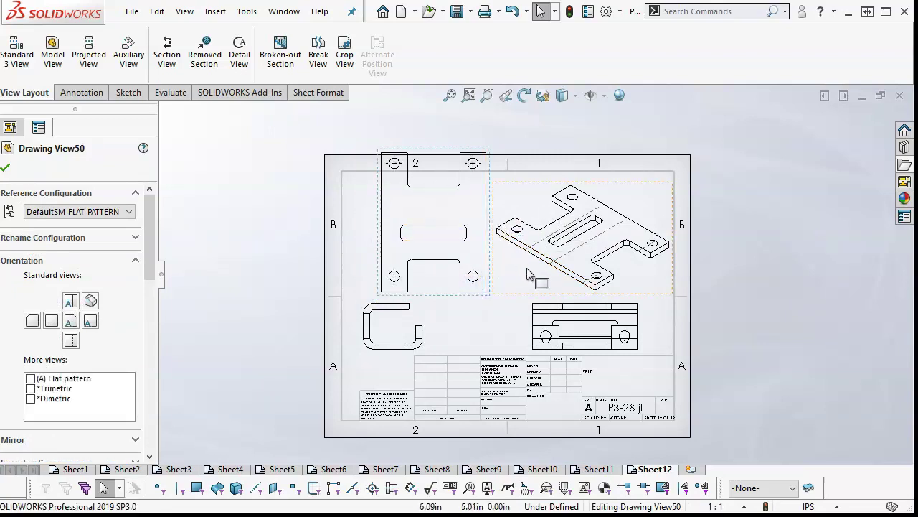
left_click(553, 289)
key("Escape")
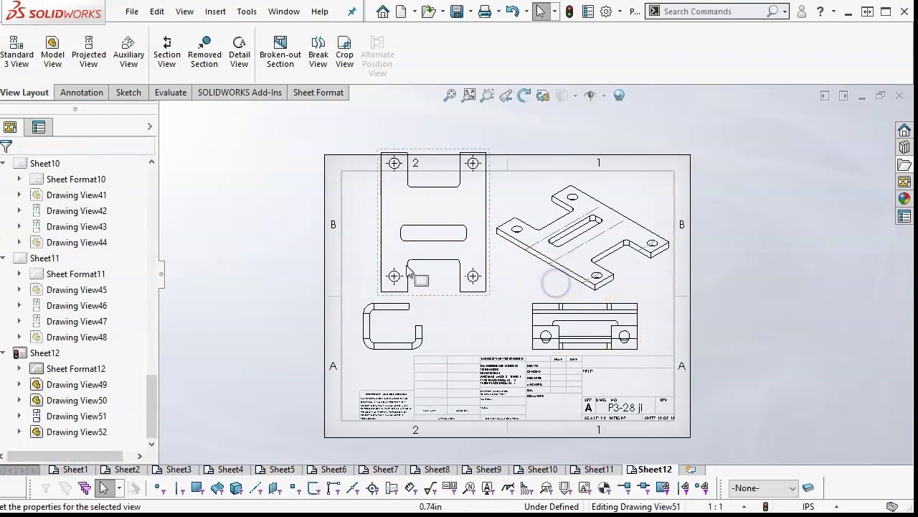
Step: Set the isometric view to the Default configuration and move the small flat view right
left_click(517, 269)
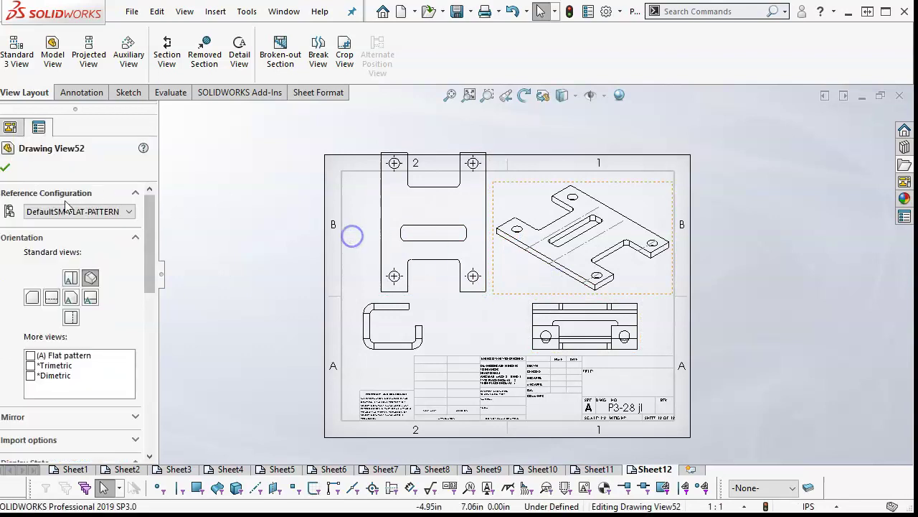
left_click(63, 205)
left_click(59, 222)
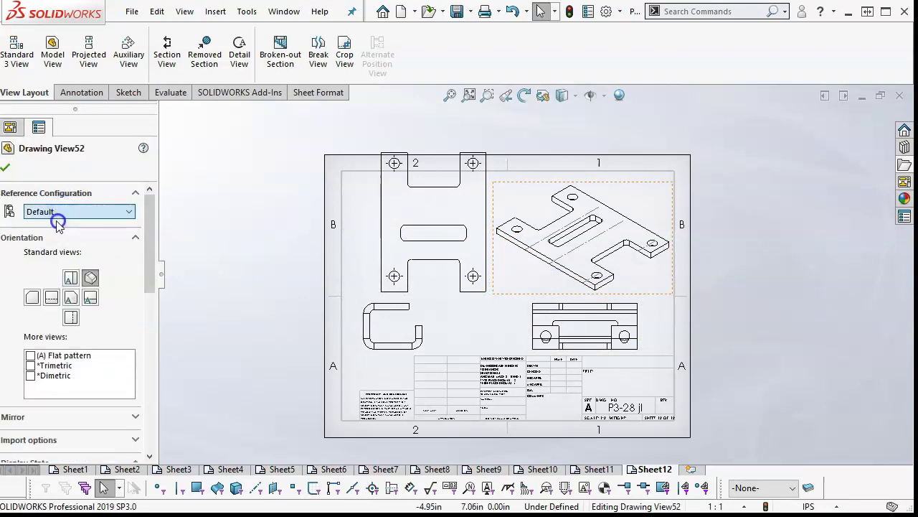
left_click(5, 167)
left_click_drag(410, 307, 458, 301)
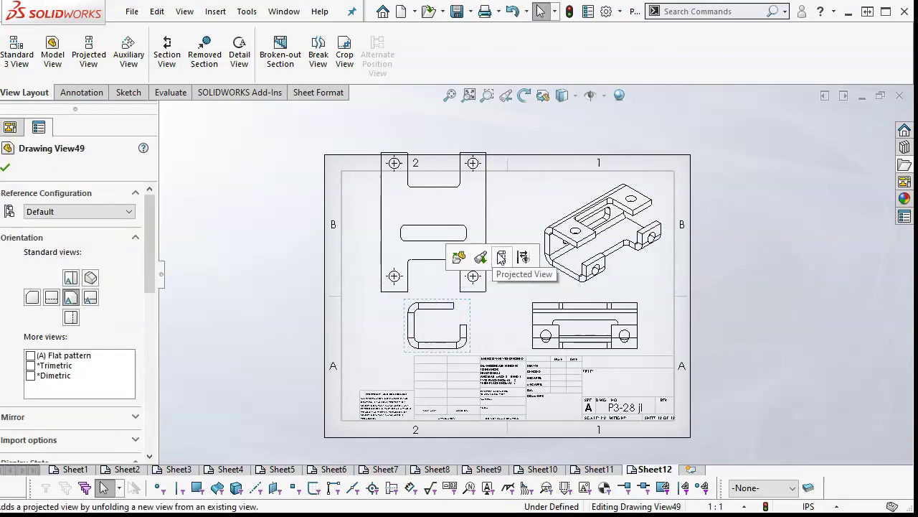
left_click(490, 215)
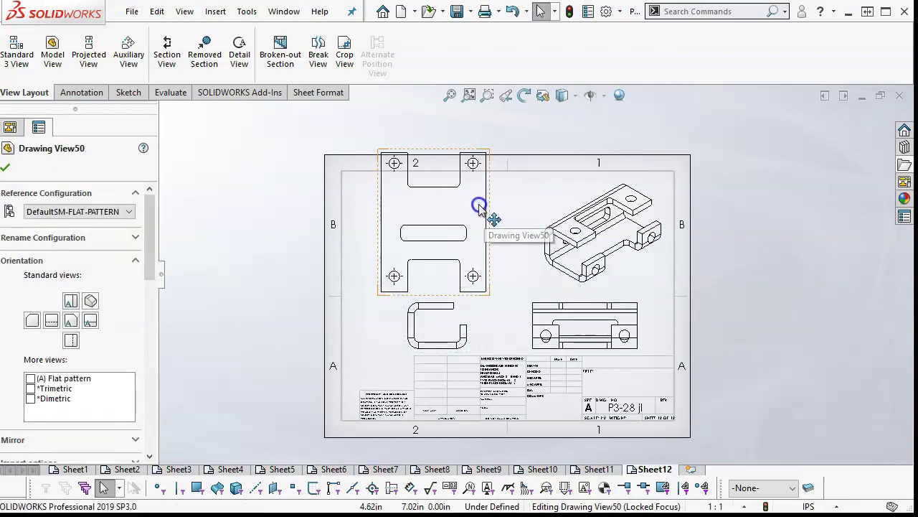
left_click(512, 203)
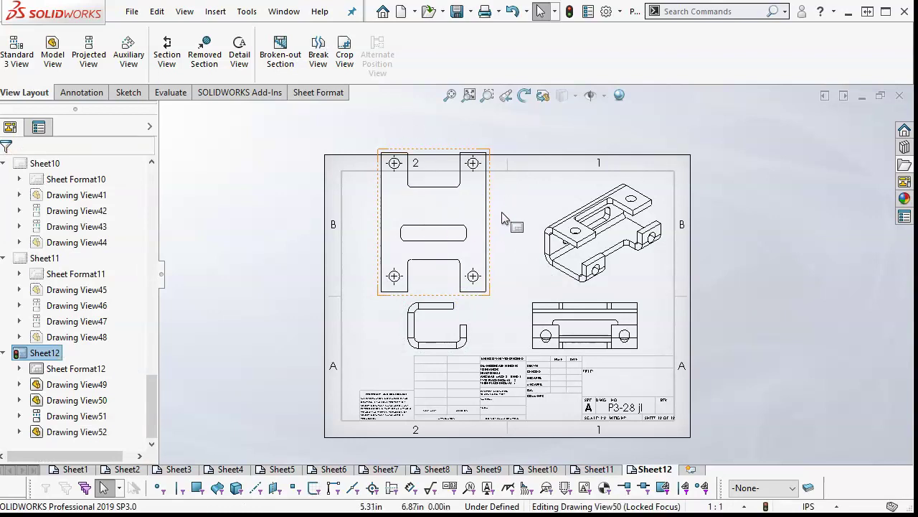
Step: Rotate the flat-pattern view 90° so it lies horizontally and drag it left
left_click(524, 94)
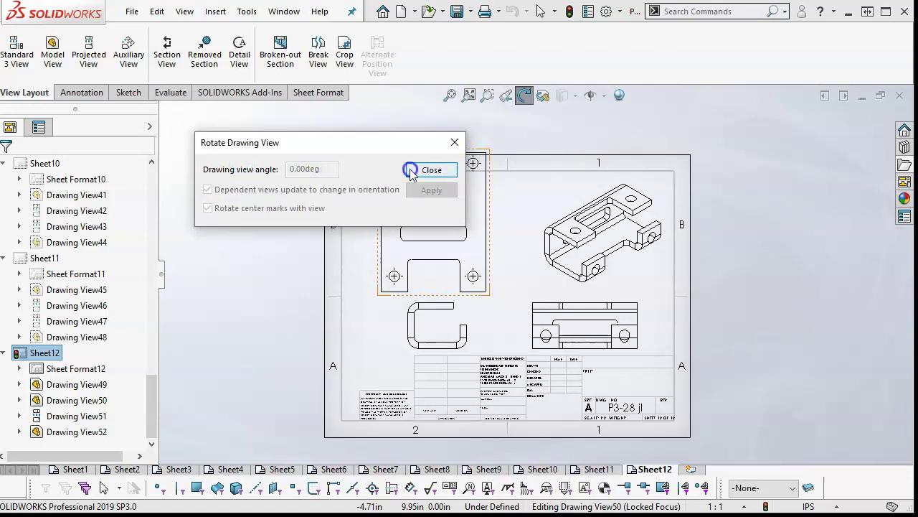
left_click_drag(498, 200, 515, 196)
left_click(523, 95)
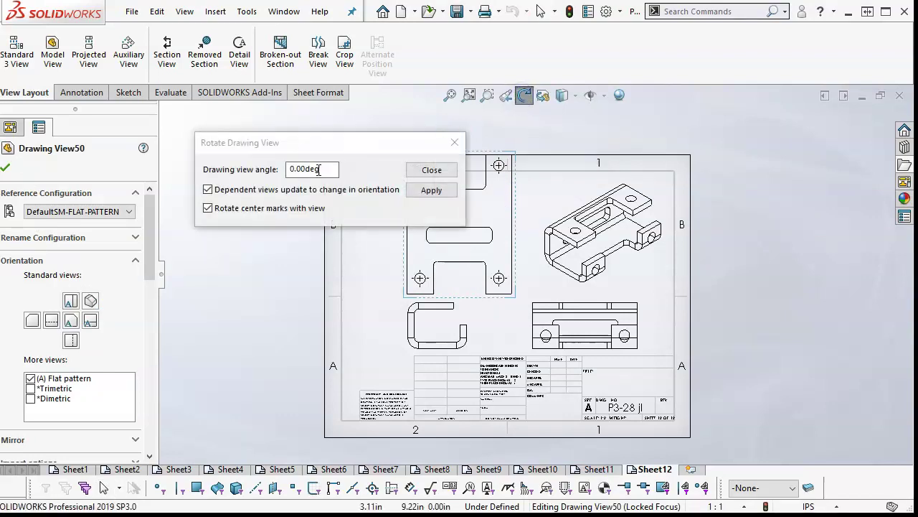
left_click_drag(318, 170, 286, 174)
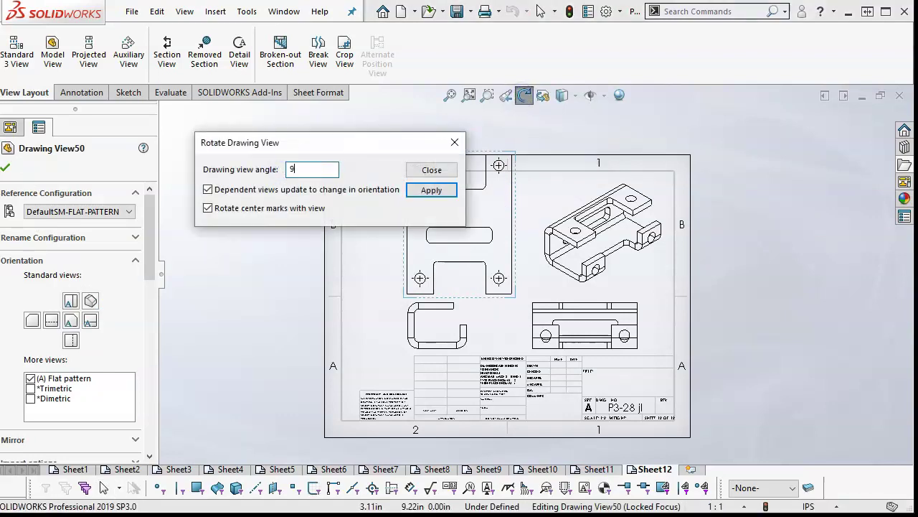
key("Return")
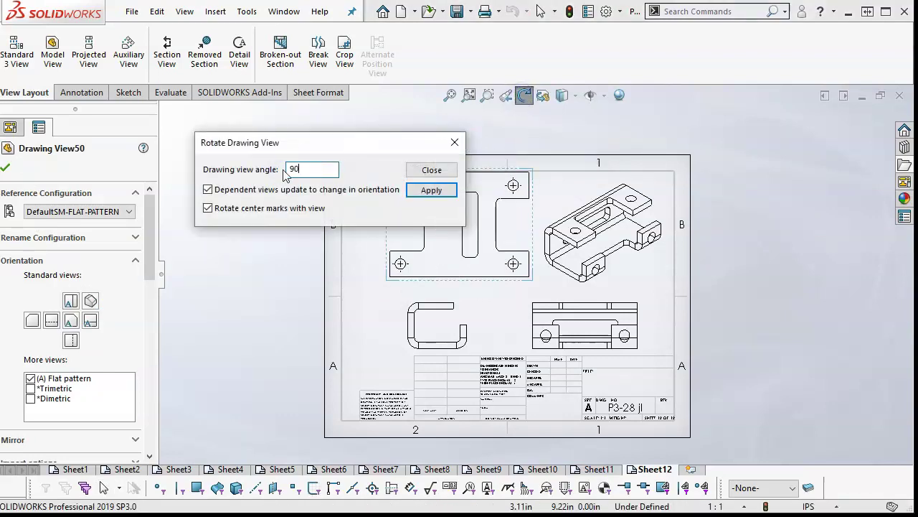
left_click(421, 190)
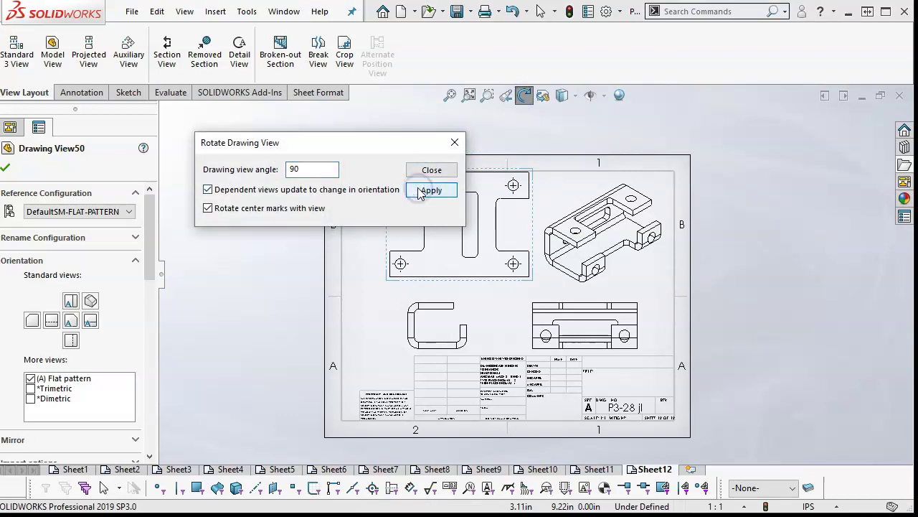
left_click(454, 142)
left_click_drag(390, 233, 372, 239)
left_click(282, 225)
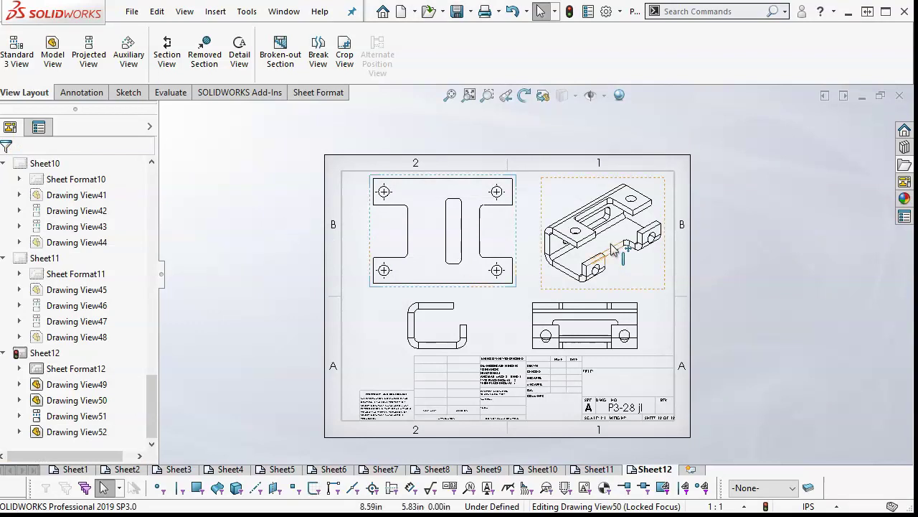
Step: Open part P3-39 jl from the isometric view and expand its Default configuration
right_click(575, 203)
left_click(587, 181)
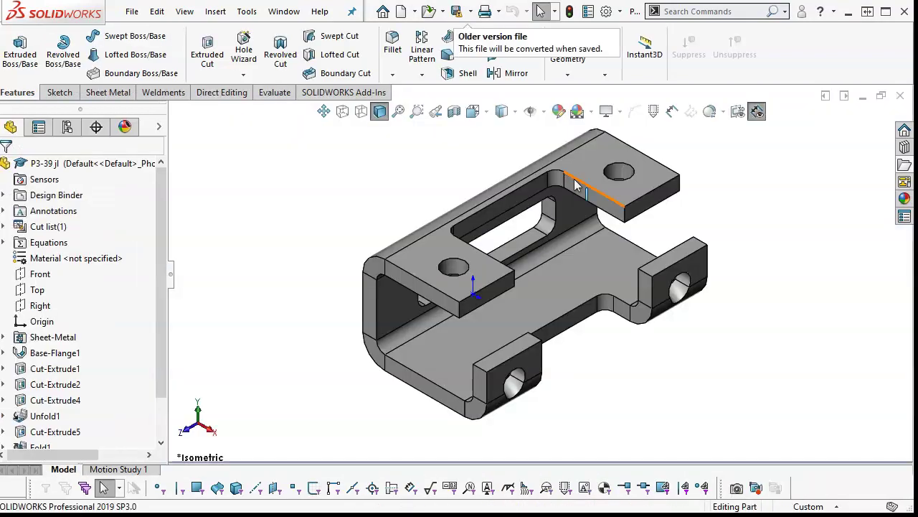
left_click(66, 127)
left_click(17, 191)
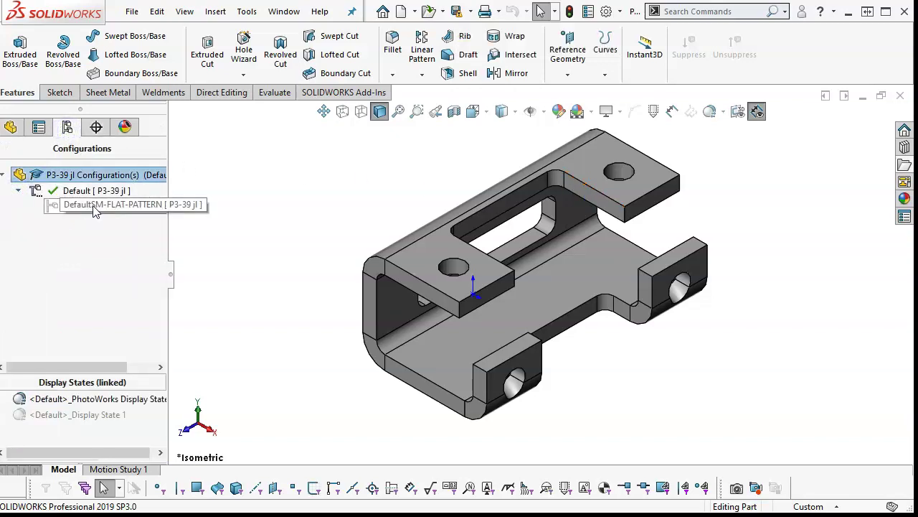
Step: Flatten and refold the sheet metal, activate DefaultSM-FLAT-PATTERN, then return to Default and close
left_click(109, 93)
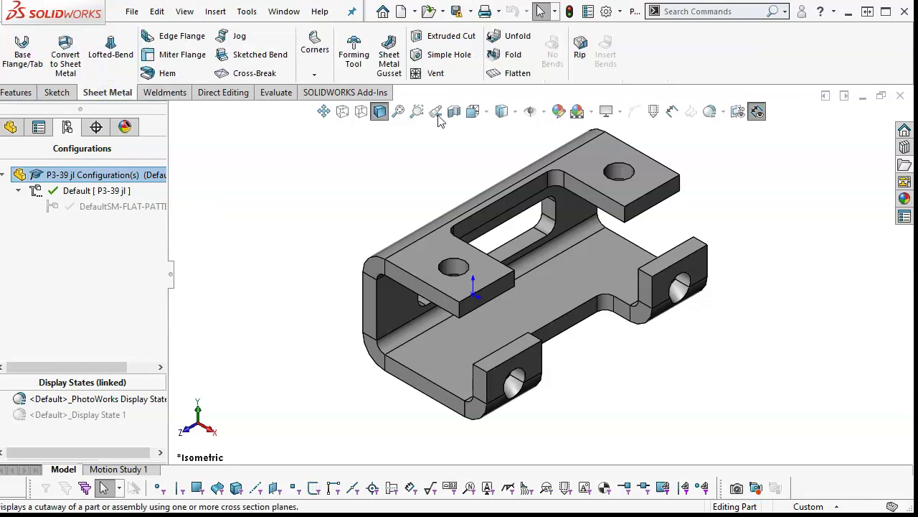
left_click(521, 75)
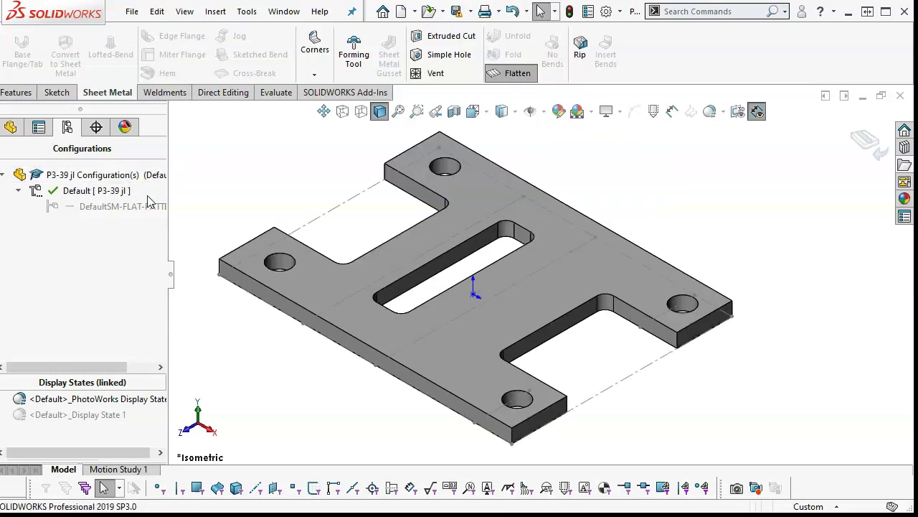
left_click(494, 73)
double_click(66, 209)
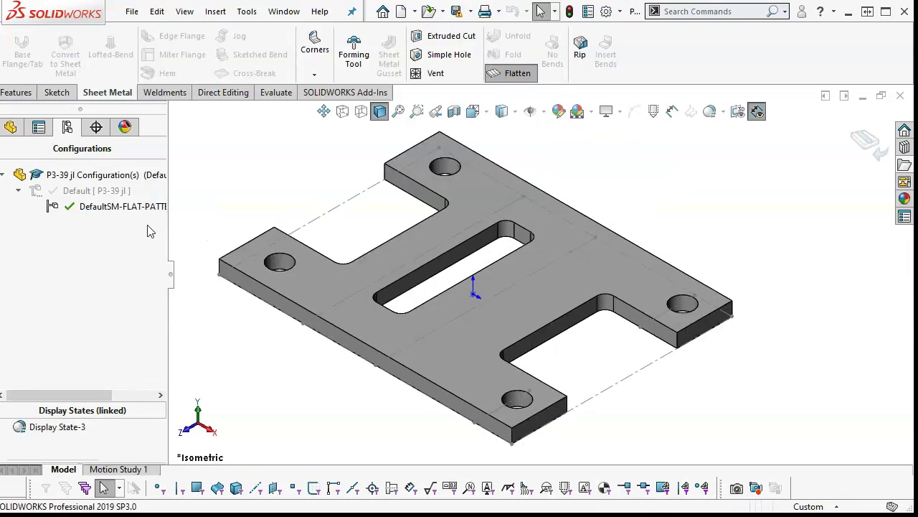
double_click(86, 191)
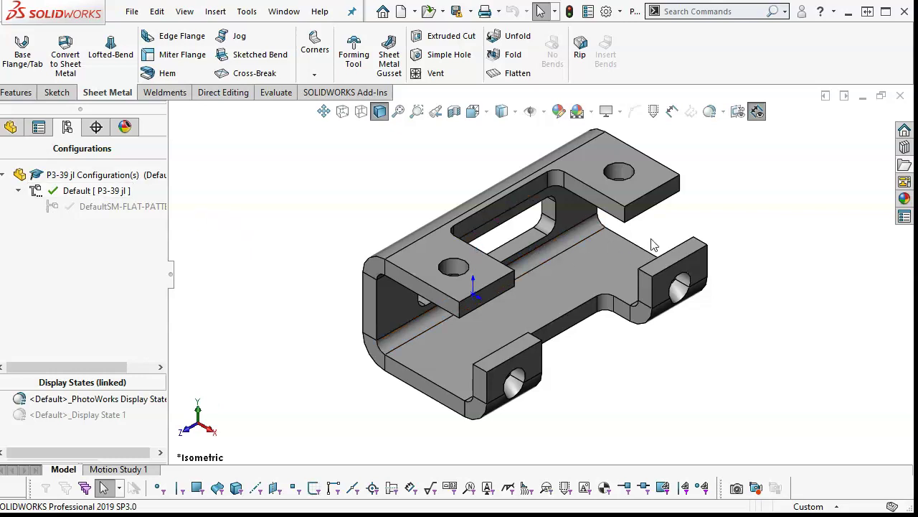
left_click(901, 97)
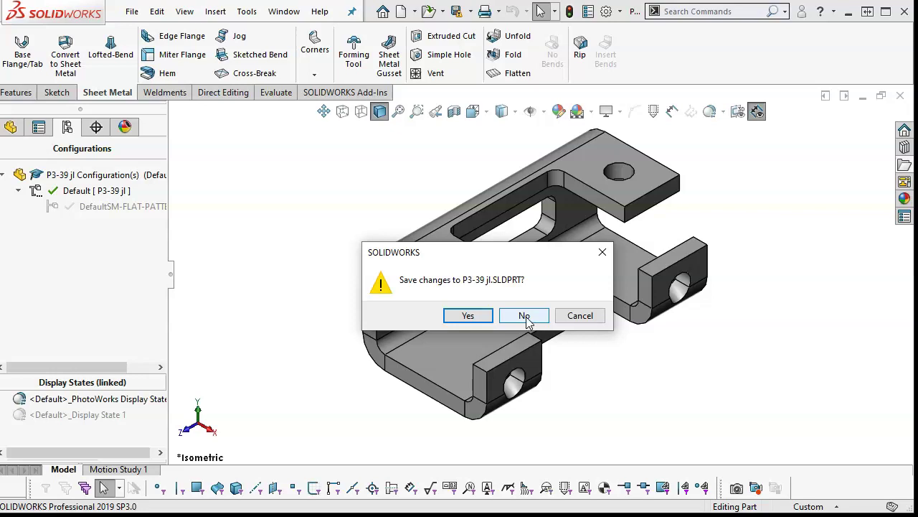
Step: Close P3-39 jl unsaved, discard its drawing changes, and accept the configuration warning
left_click(524, 316)
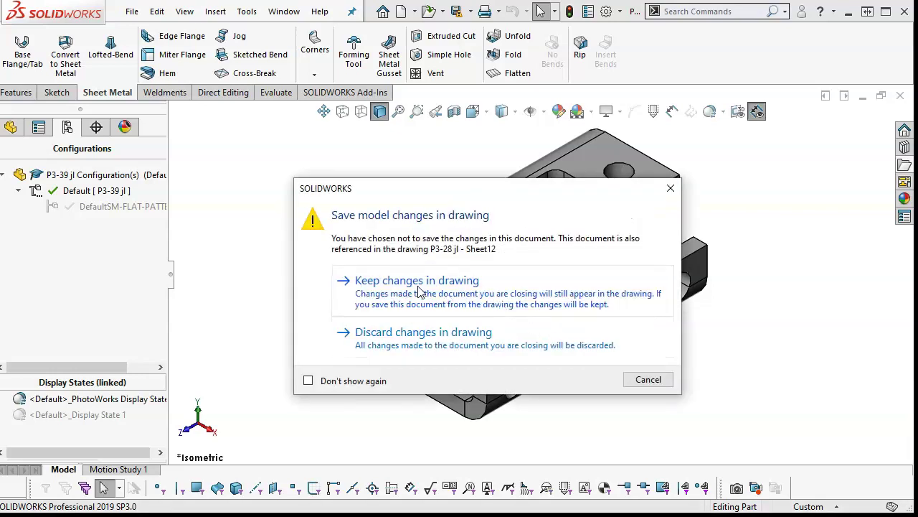
left_click(442, 337)
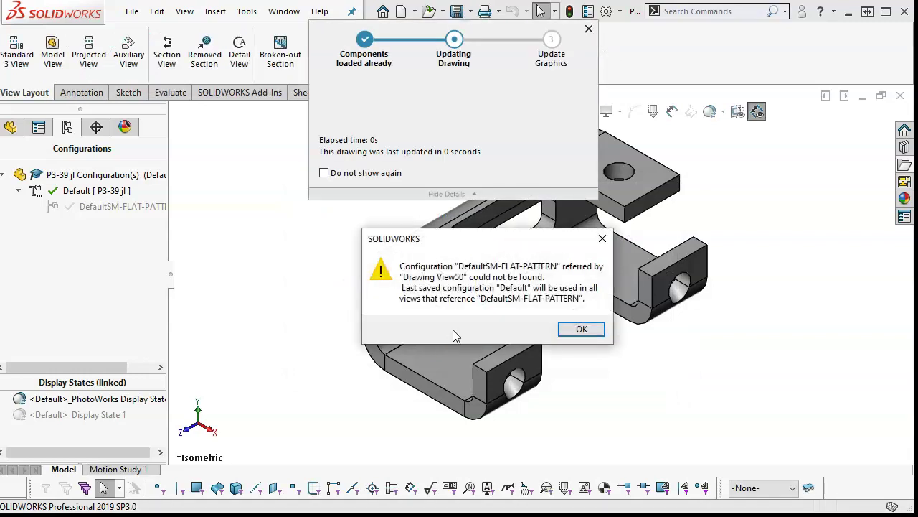
left_click(579, 329)
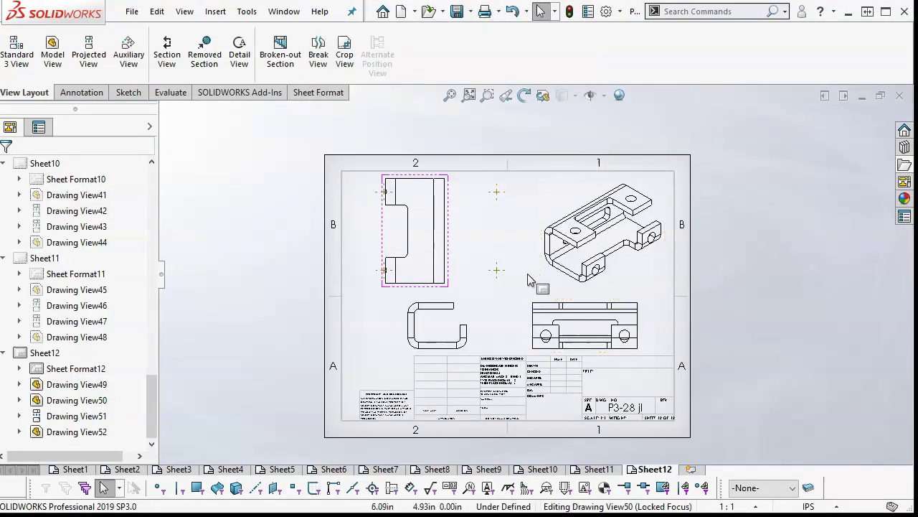
scroll(536, 275, "up", 1)
Step: Set Drawing View50 to DefaultSM-FLAT-PATTERN, raise the left bend note, and zoom to fit
left_click(419, 240)
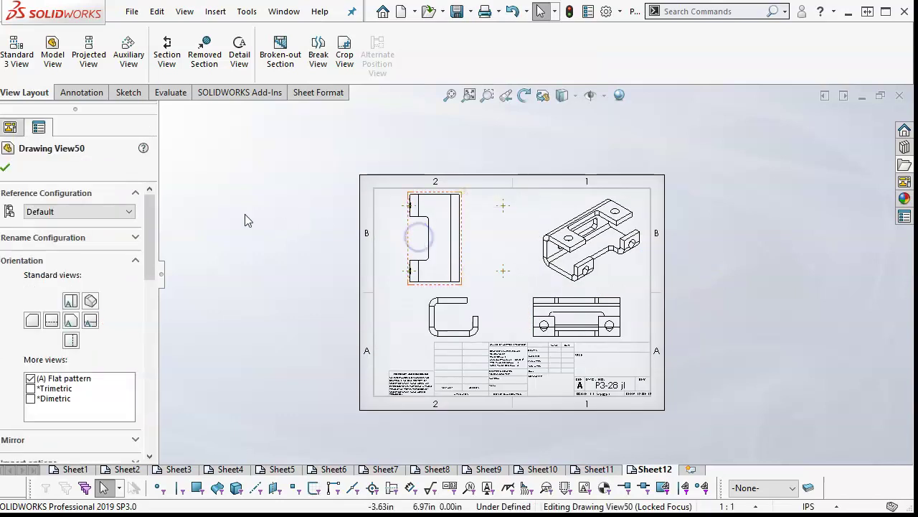
left_click(107, 206)
left_click(59, 226)
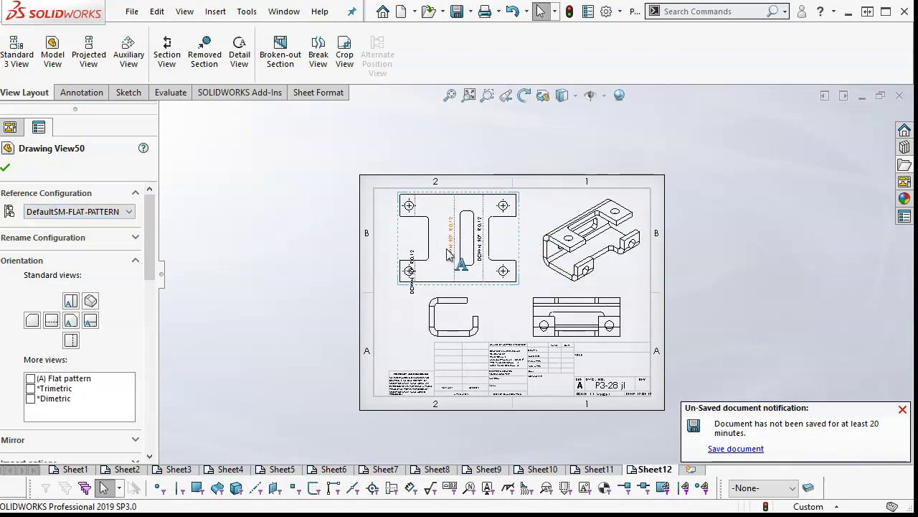
scroll(605, 339, "down", 3)
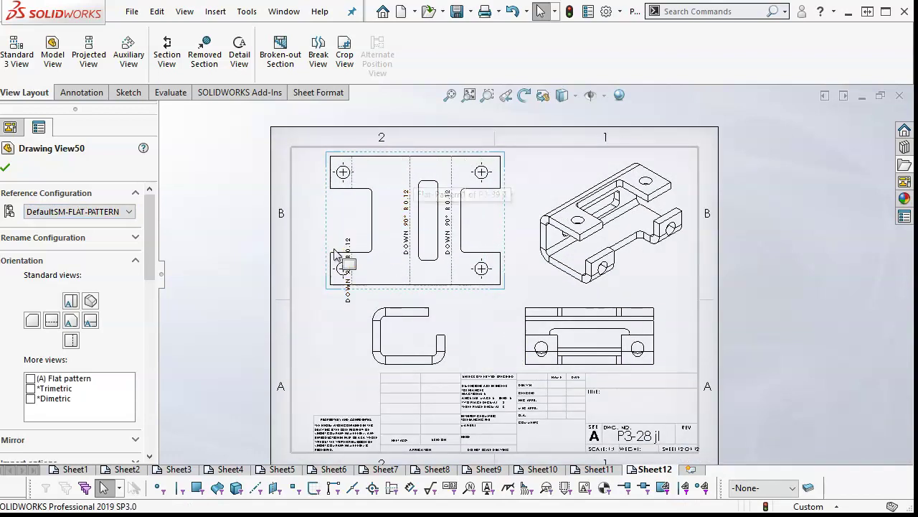
left_click_drag(348, 253, 348, 208)
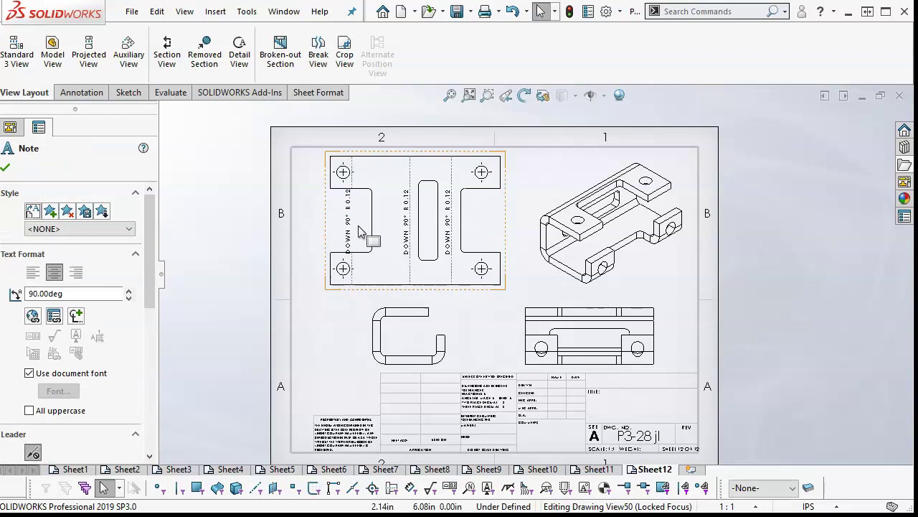
left_click(484, 226)
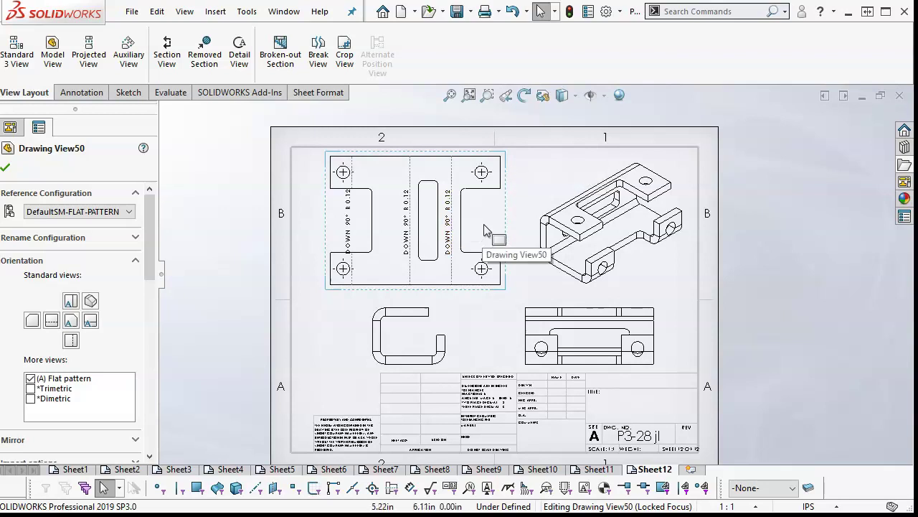
scroll(534, 291, "down", 2)
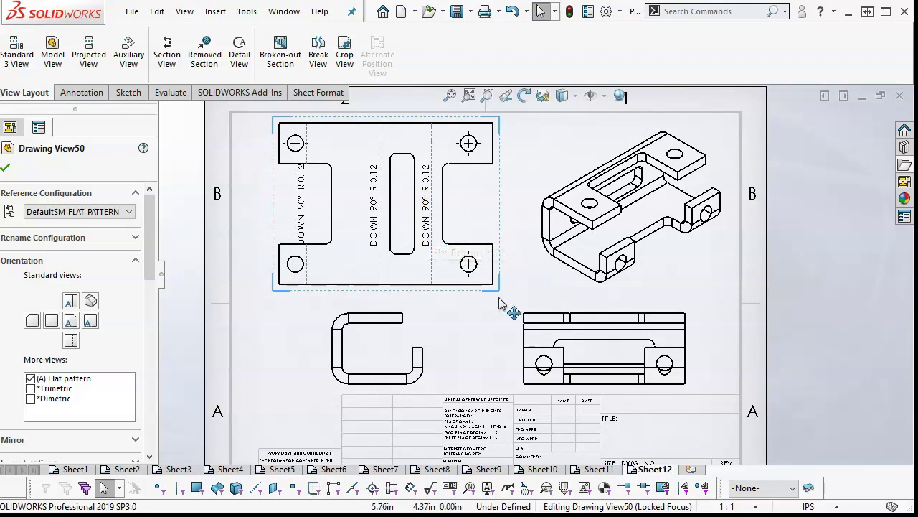
scroll(502, 305, "up", 2)
left_click(450, 95)
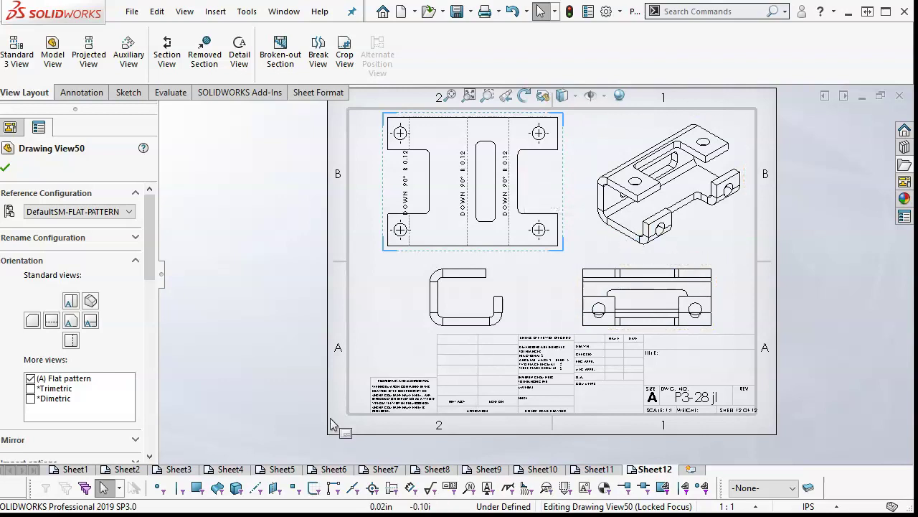
Step: Add a new sheet and start a model view of the P3-40 jl part
left_click(692, 470)
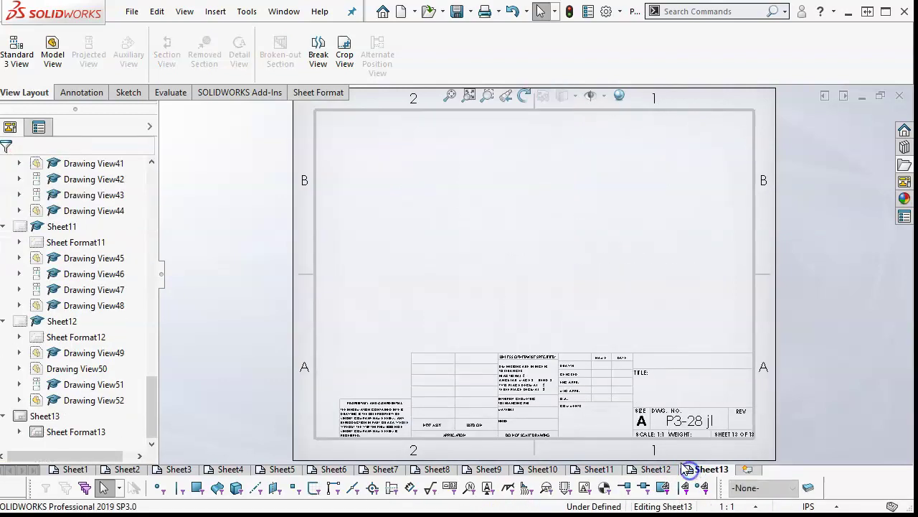
left_click(53, 52)
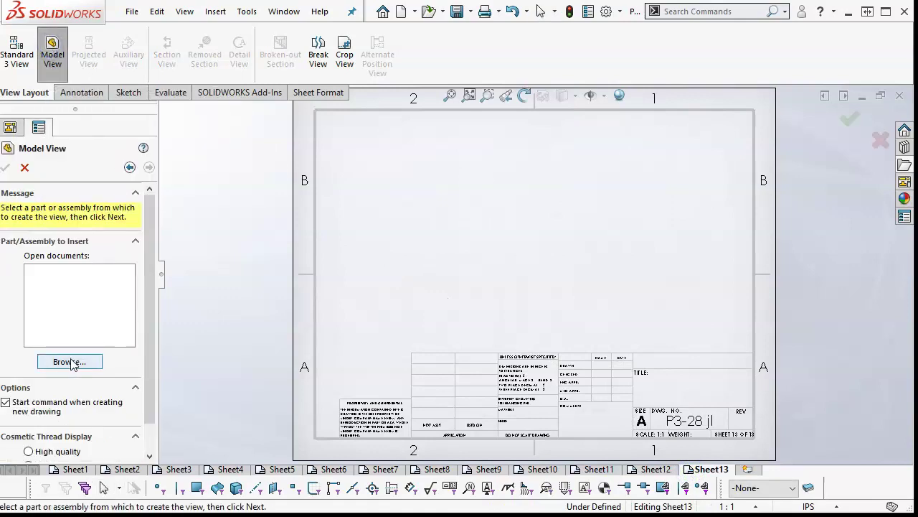
left_click(69, 361)
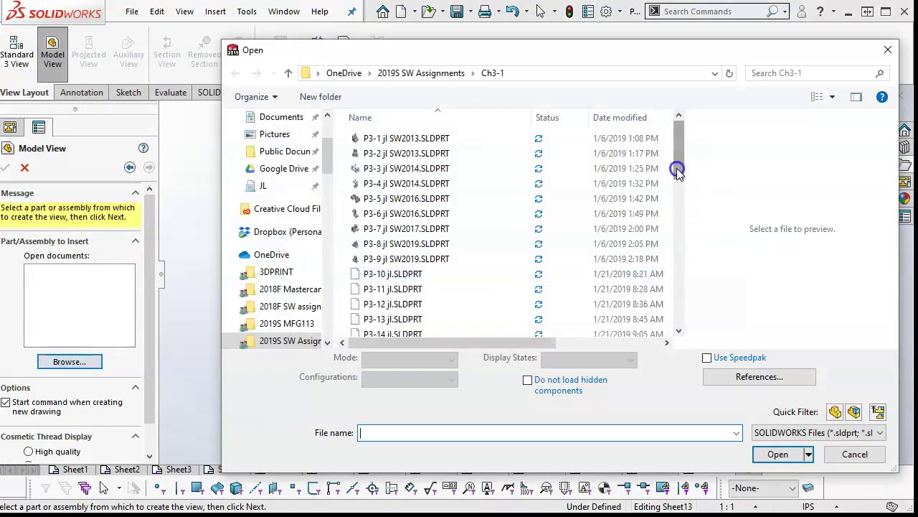
left_click_drag(677, 174, 681, 298)
left_click(438, 294)
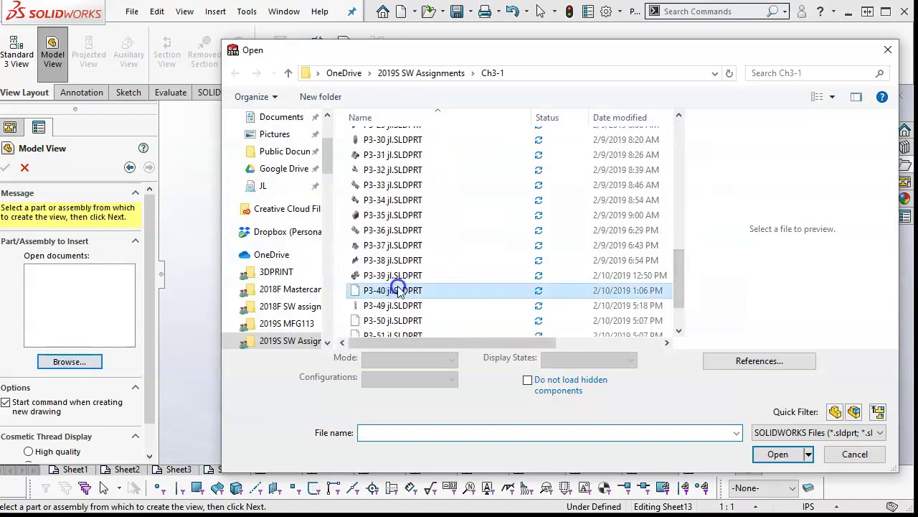
left_click(772, 452)
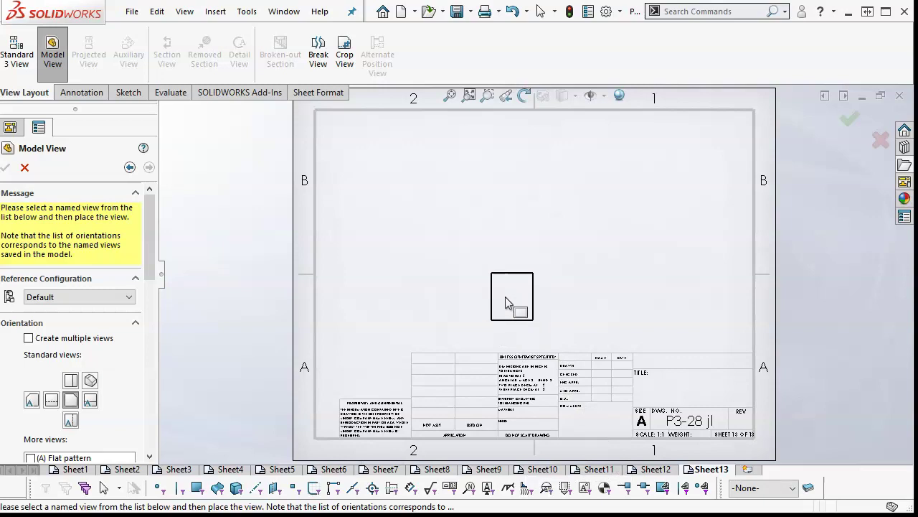
Step: Create multiple standard views of P3-40 jl at once on Sheet13
left_click(28, 337)
left_click(70, 398)
left_click(90, 398)
left_click(90, 418)
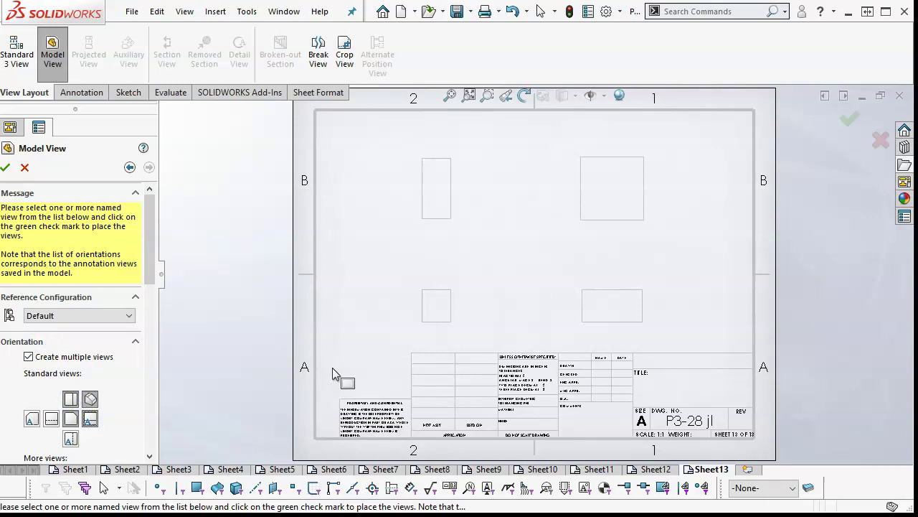
left_click(5, 168)
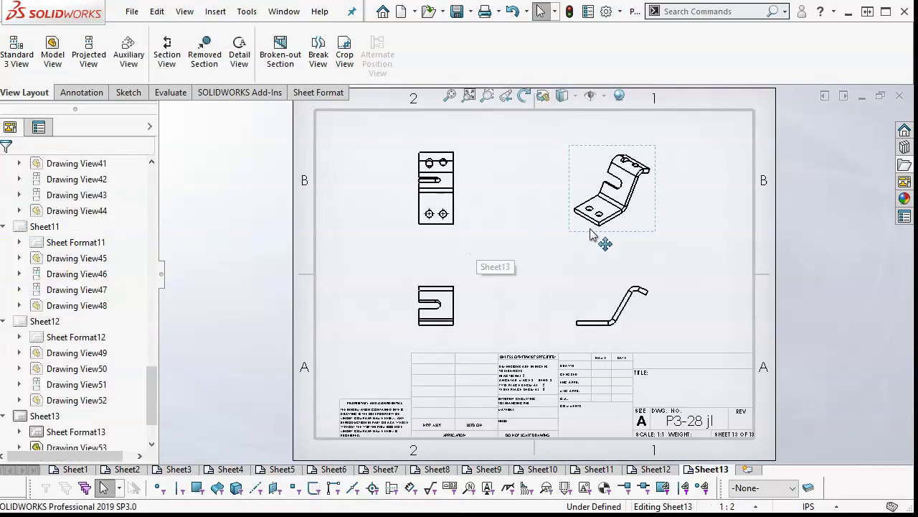
Step: Arrange the four views around Sheet13, with the isometric at upper right, and leave edges unhidden
left_click_drag(598, 233, 671, 224)
left_click_drag(586, 291, 659, 291)
left_click(439, 287)
left_click_drag(440, 287, 537, 285)
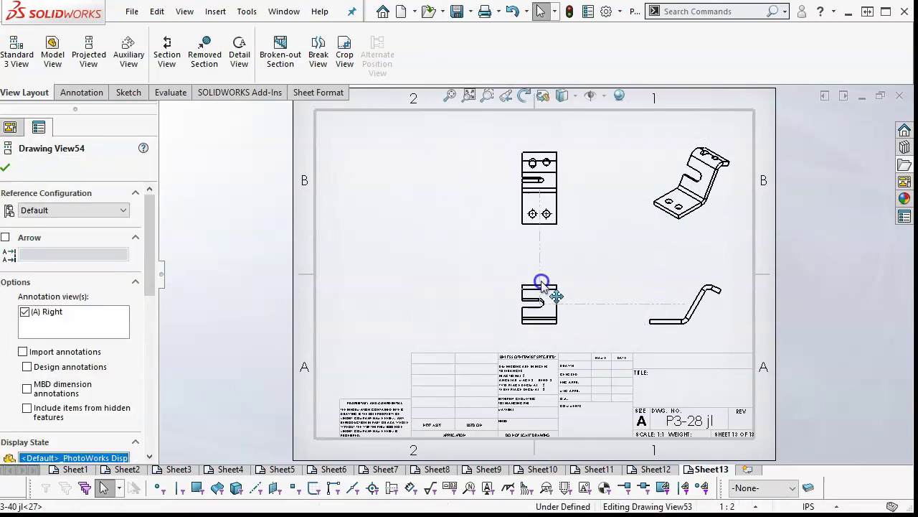
left_click(539, 221)
left_click(543, 242)
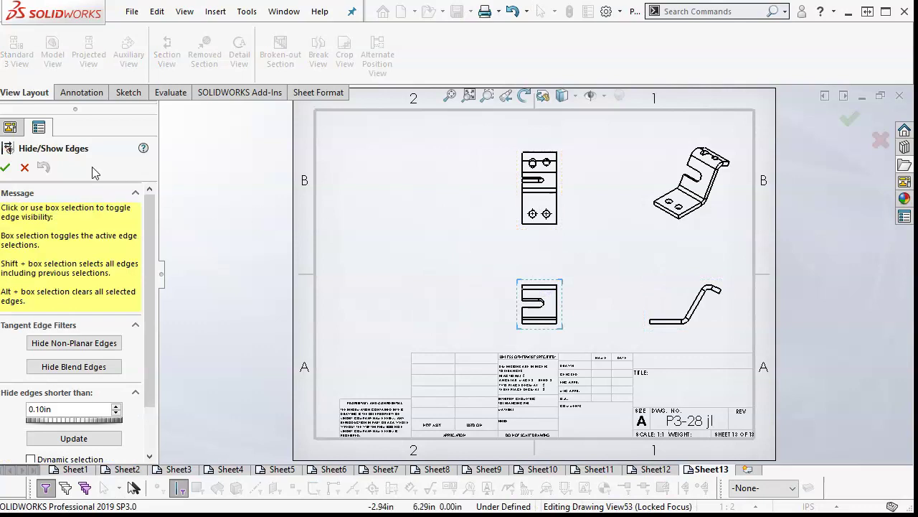
left_click(24, 167)
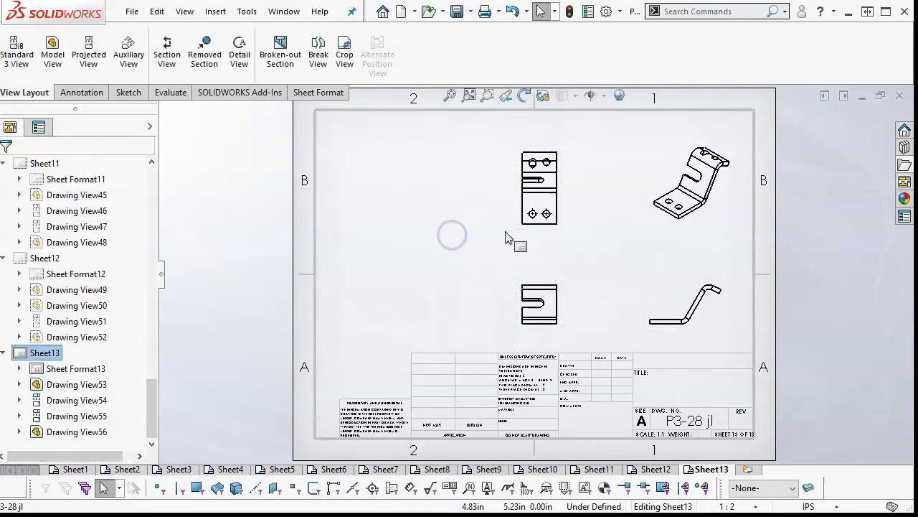
Step: Place a Default-configuration Flat pattern view of P3-40 jl at Sheet13's left
left_click(52, 51)
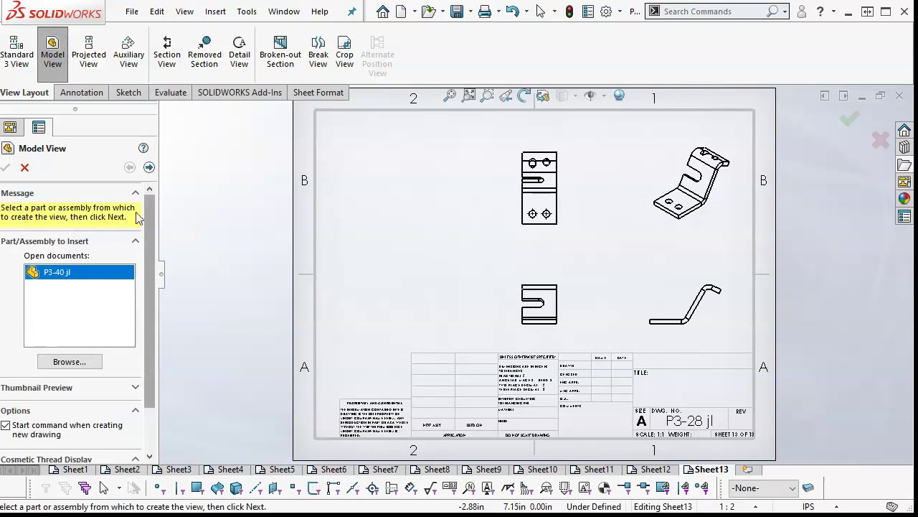
left_click(149, 167)
left_click(100, 296)
left_click(101, 309)
left_click_drag(148, 258, 150, 307)
left_click(30, 281)
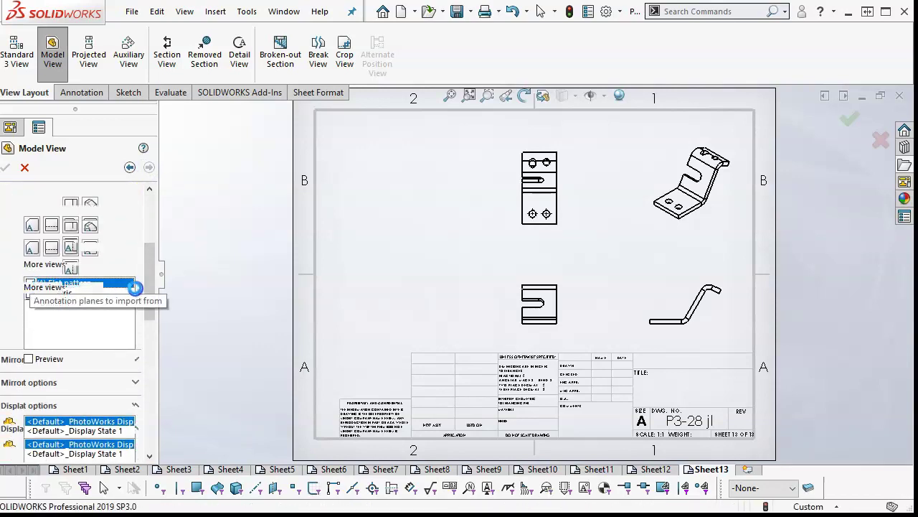
left_click(409, 247)
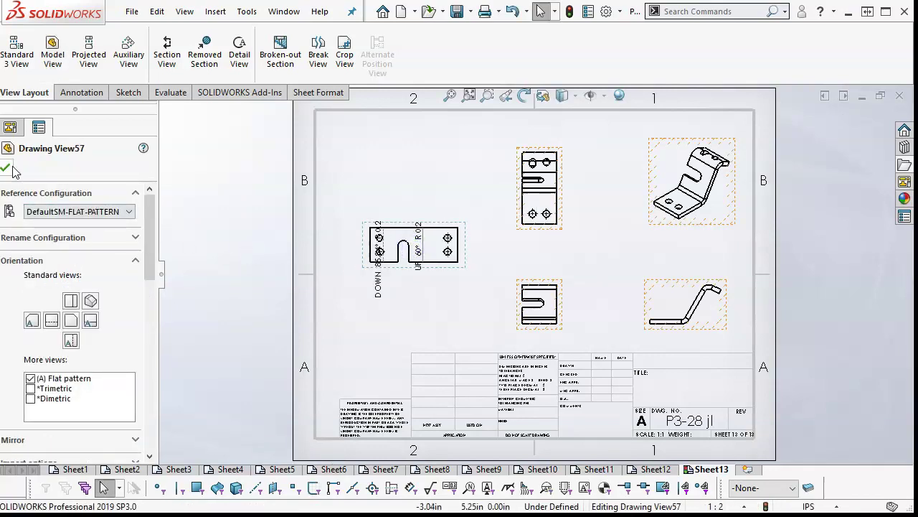
left_click(7, 166)
left_click(403, 224)
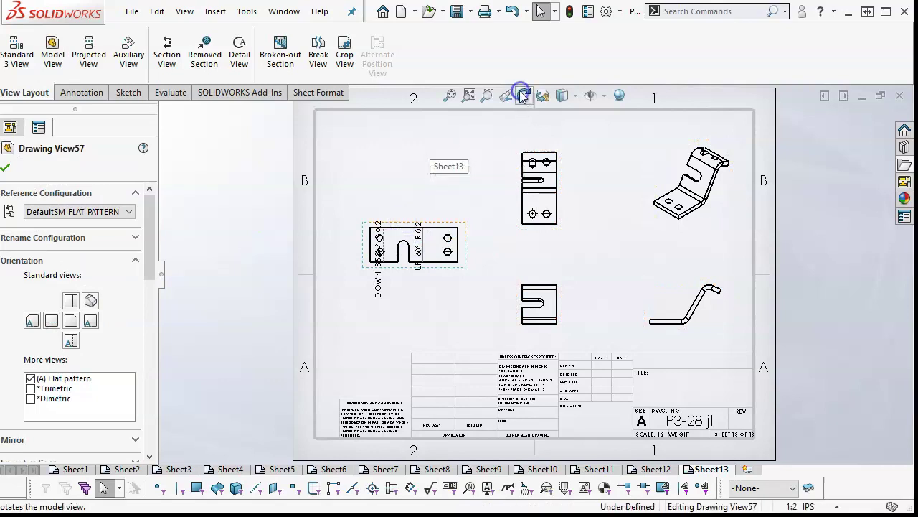
Step: Rotate the flat-pattern view by 90°
left_click(523, 96)
left_click(292, 168)
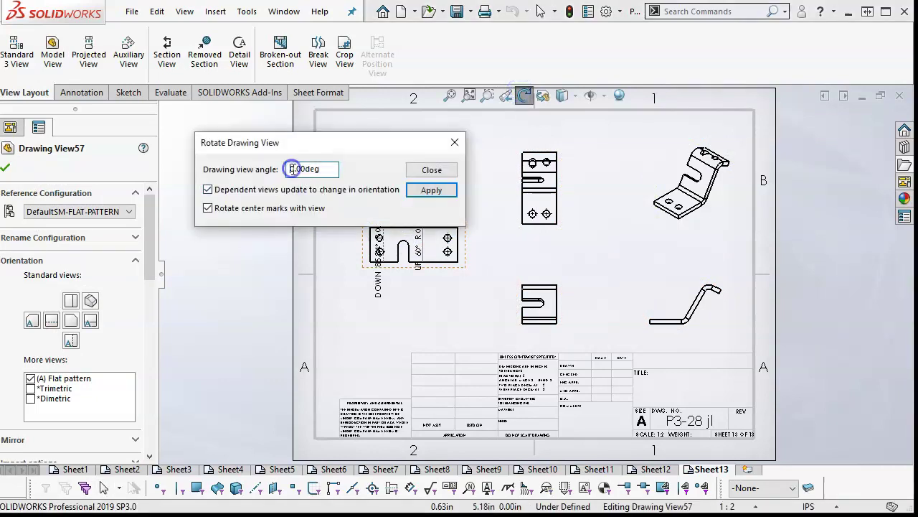
type("9")
key("Return")
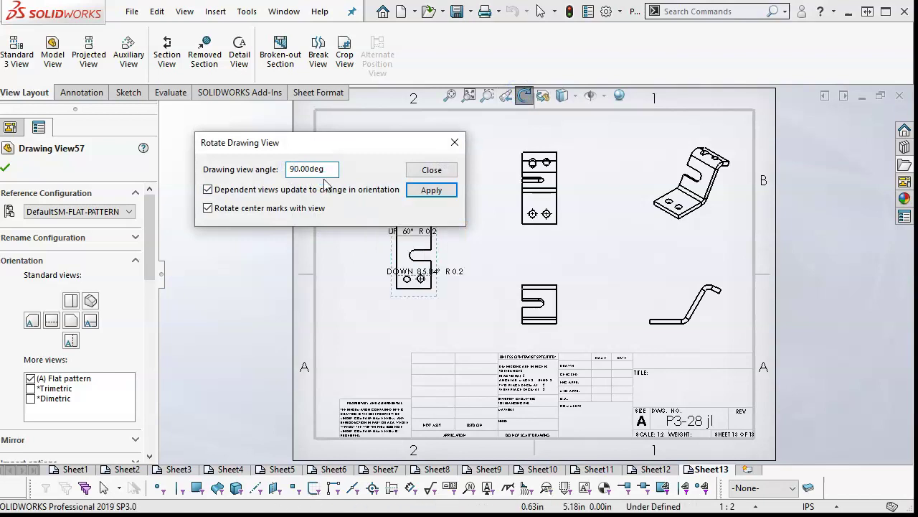
left_click(432, 170)
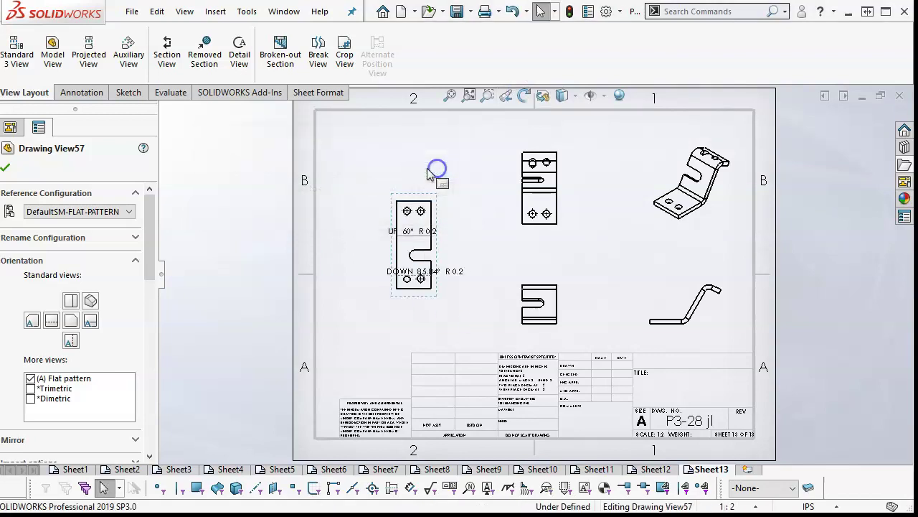
Step: Give the flat-pattern view a custom 1:1 scale
left_click(433, 191)
left_click_drag(151, 267, 152, 384)
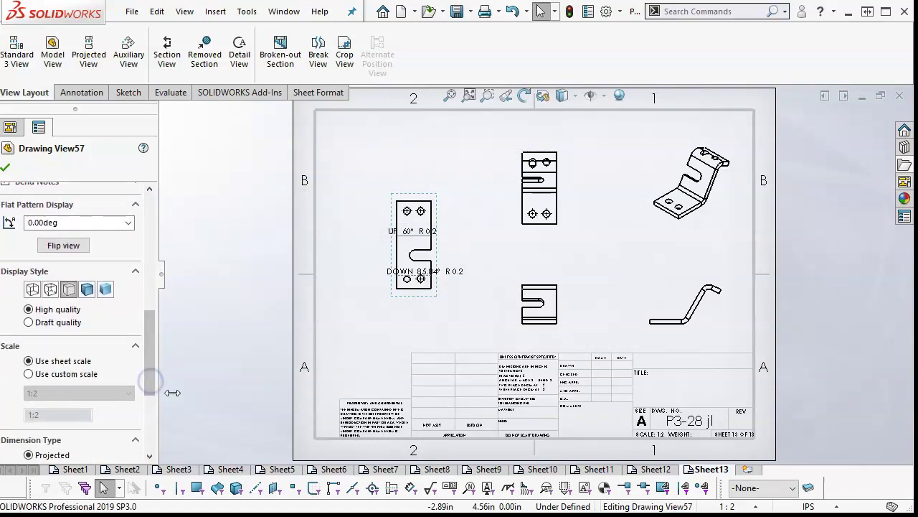
left_click(757, 506)
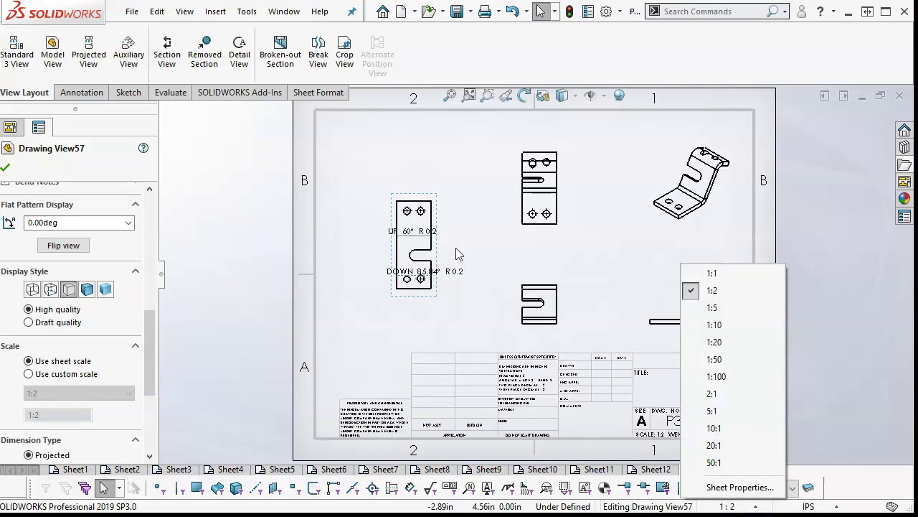
left_click(65, 375)
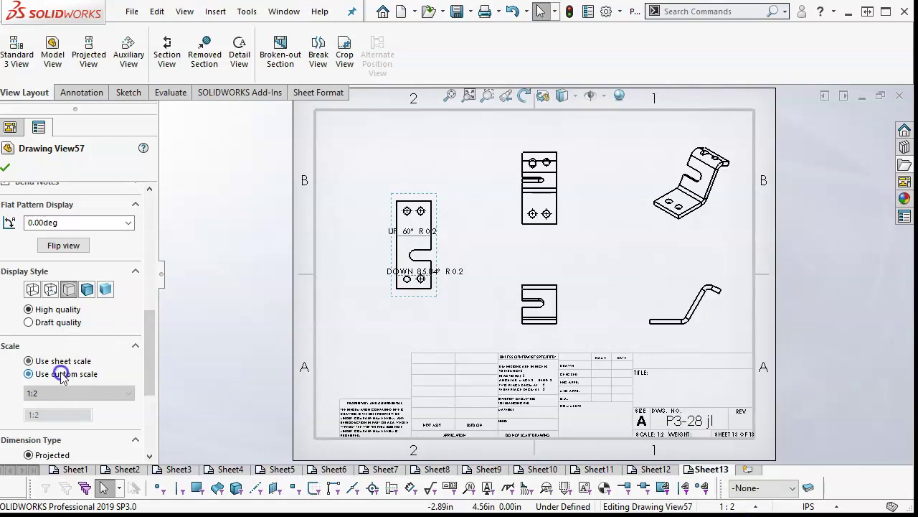
left_click(63, 374)
left_click(122, 393)
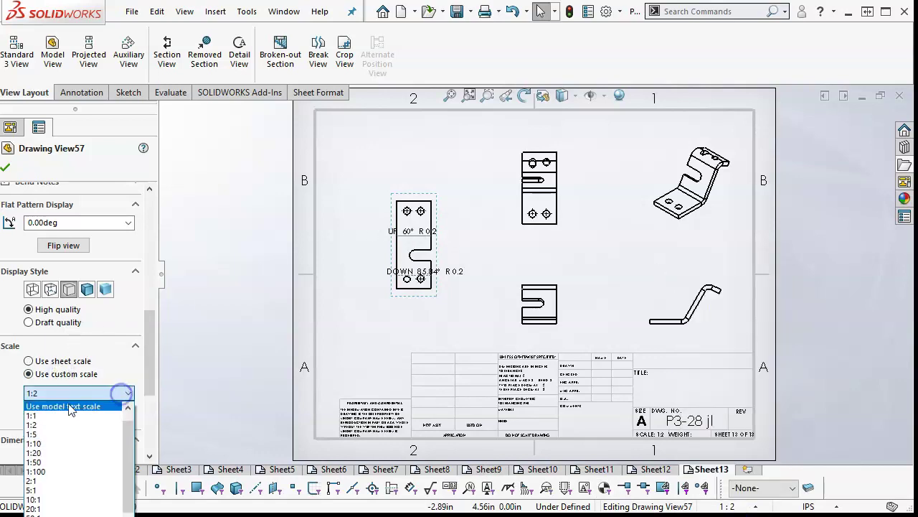
left_click(56, 415)
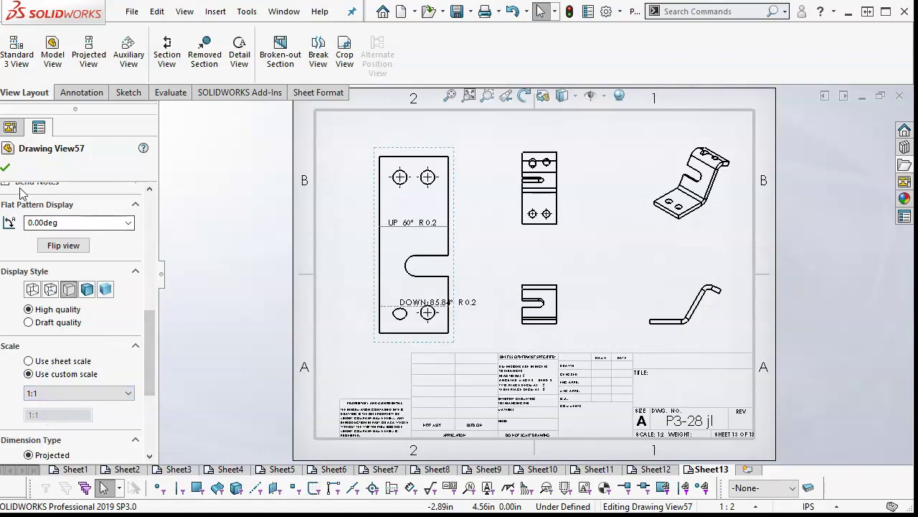
left_click(5, 166)
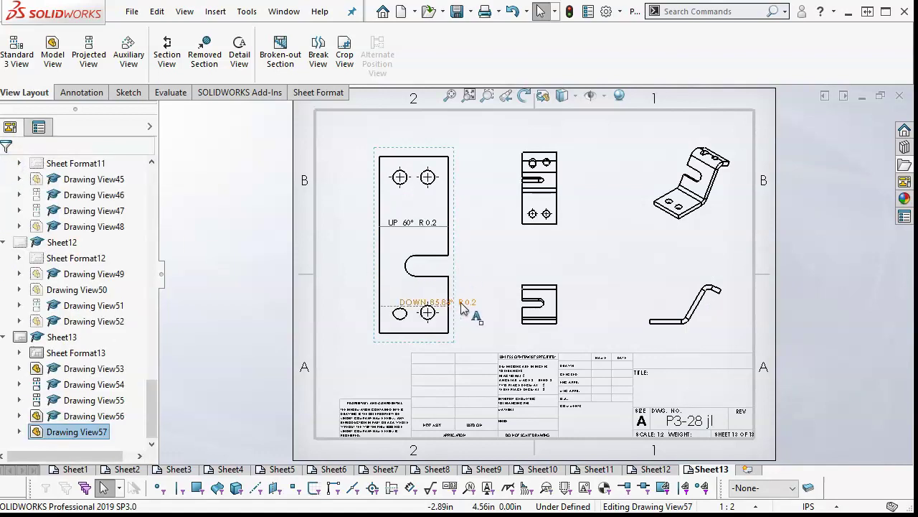
Step: Move the DOWN 85.84° R0.2 and UP 60° R0.2 bend notes outside the view
left_click_drag(451, 284, 432, 268)
left_click(431, 267)
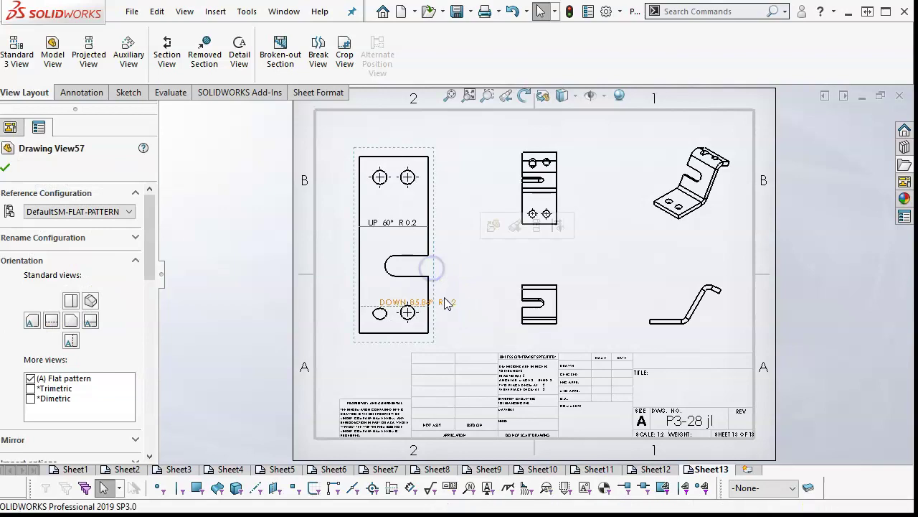
mouse_move(445, 305)
left_mouse_down()
mouse_move(487, 303)
mouse_move(478, 302)
left_mouse_up()
left_click_drag(397, 227, 456, 232)
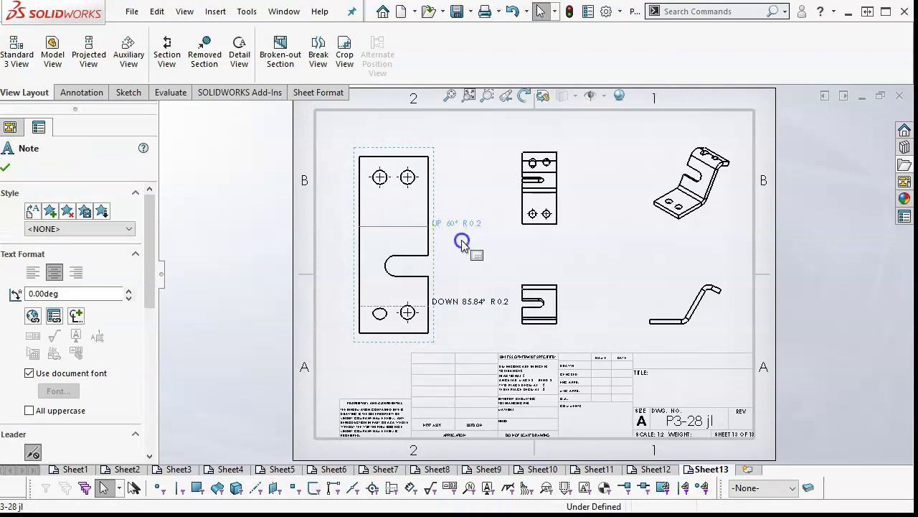
left_click(442, 224)
Step: Add a leader to the UP 60° R0.2 note and raise it above its bend line
left_click_drag(149, 258, 140, 363)
left_click(33, 219)
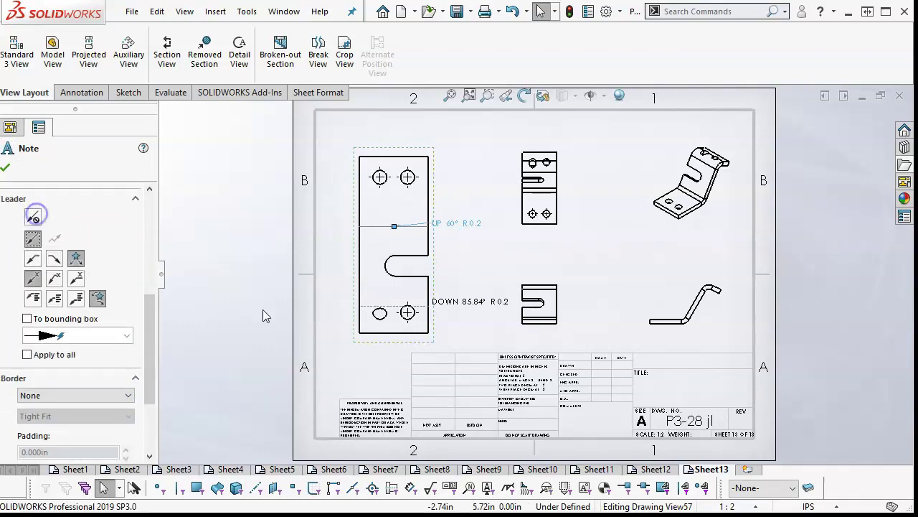
left_click_drag(461, 222, 463, 198)
left_click(454, 221)
Step: Add a leader to the DOWN 85.84° R0.2 note and raise it slightly
left_click(464, 304)
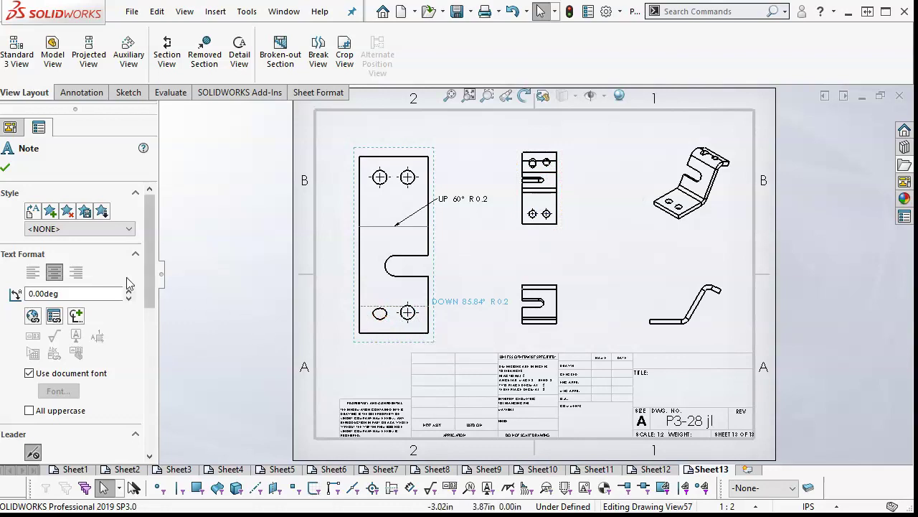
left_click_drag(149, 270, 150, 347)
left_click(32, 280)
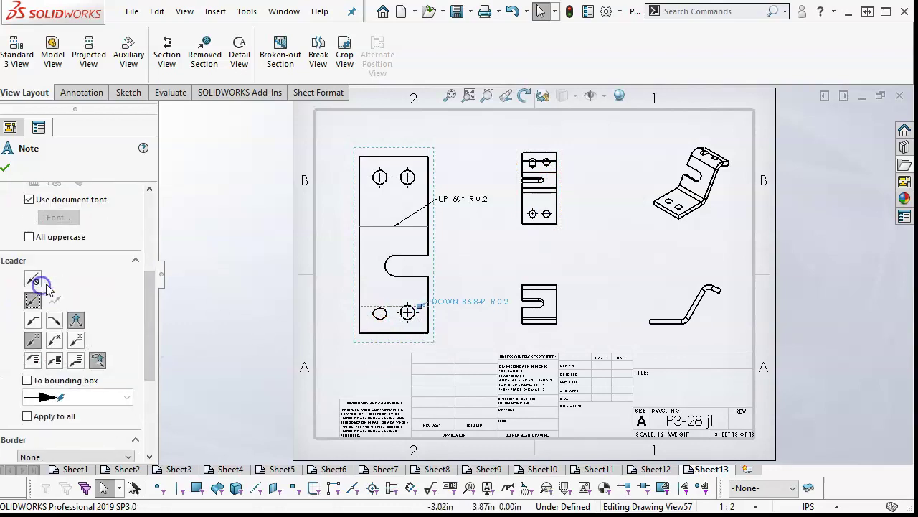
left_click(8, 164)
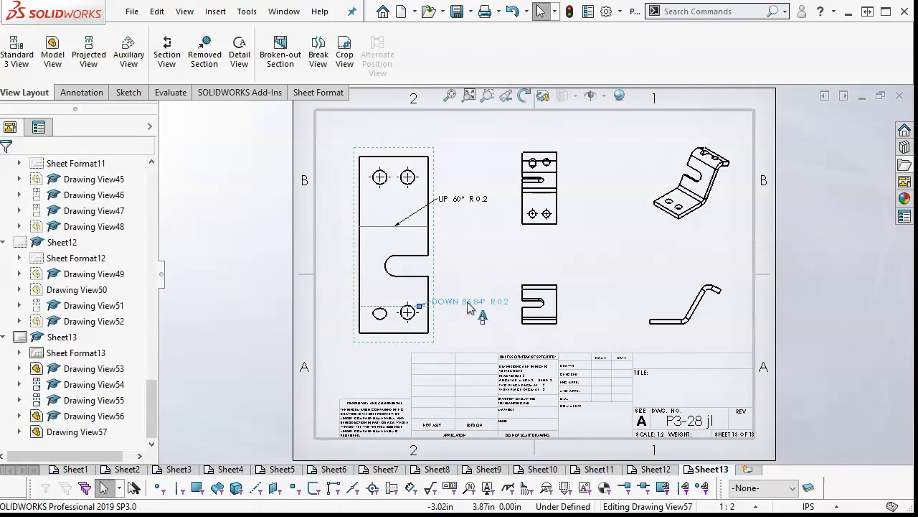
left_click_drag(480, 305, 474, 288)
left_click(344, 263)
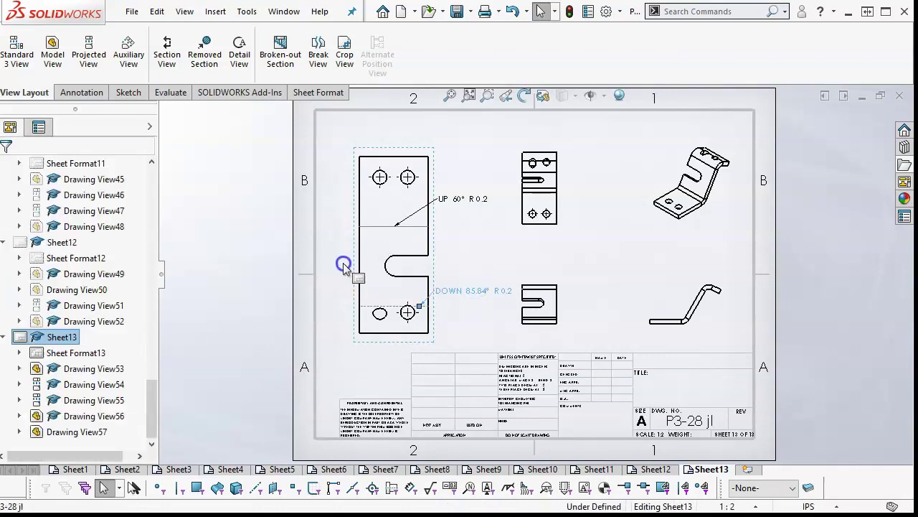
Step: Nudge Drawing View57 and the front/top view column a little to the right
scroll(400, 287, "down", 2)
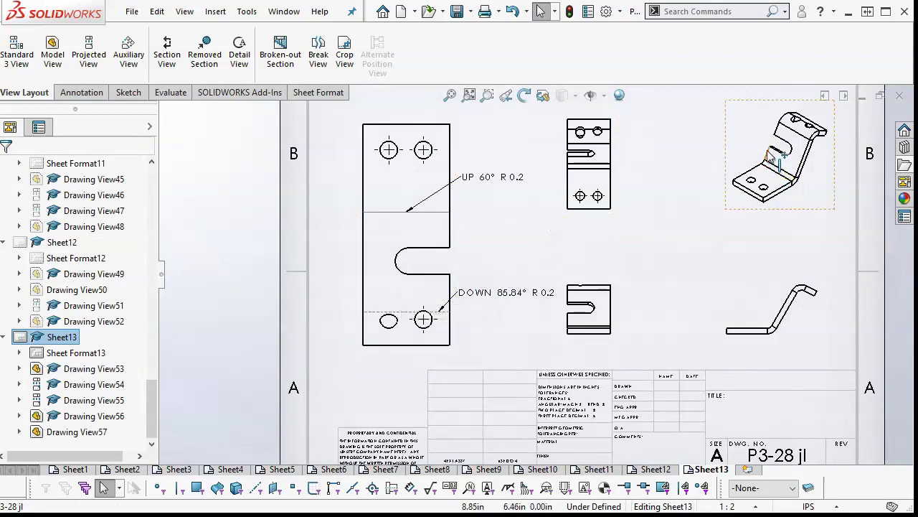
scroll(785, 157, "down", 4)
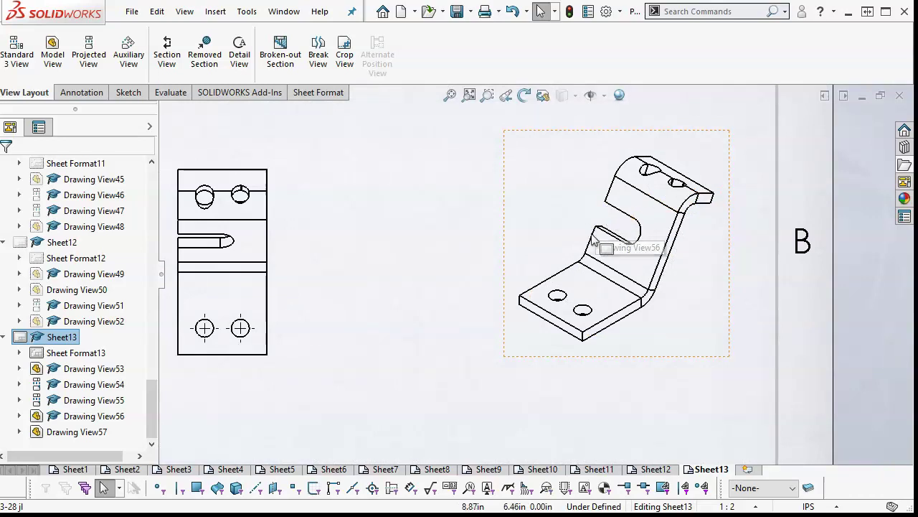
scroll(545, 265, "up", 4)
scroll(421, 328, "down", 1)
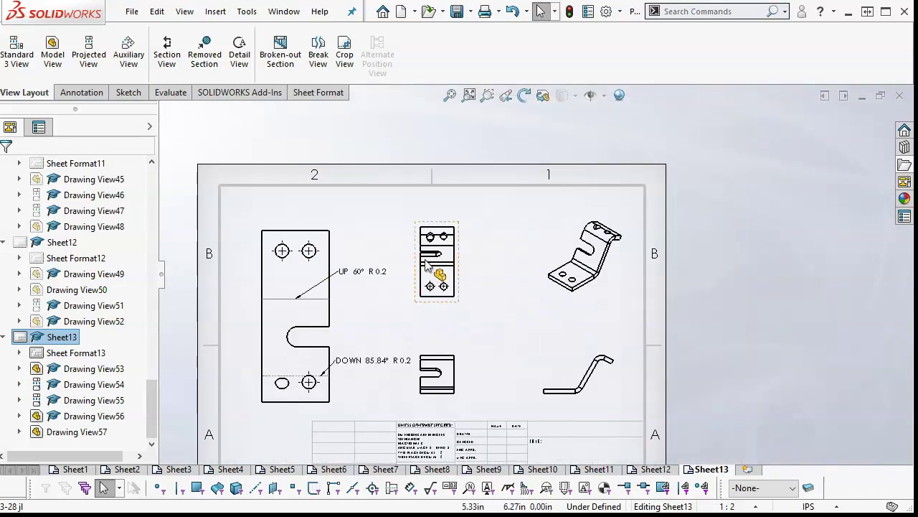
scroll(402, 359, "up", 1)
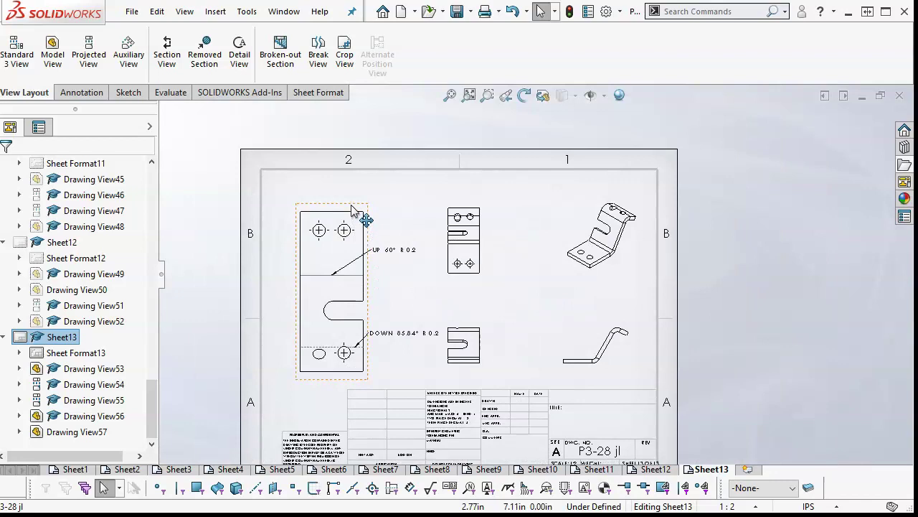
left_click_drag(352, 210, 361, 205)
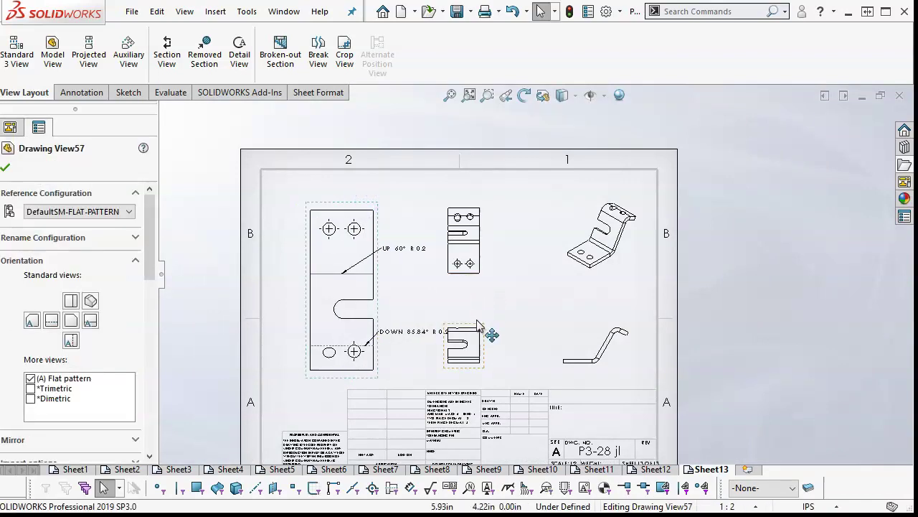
left_click_drag(482, 324, 498, 318)
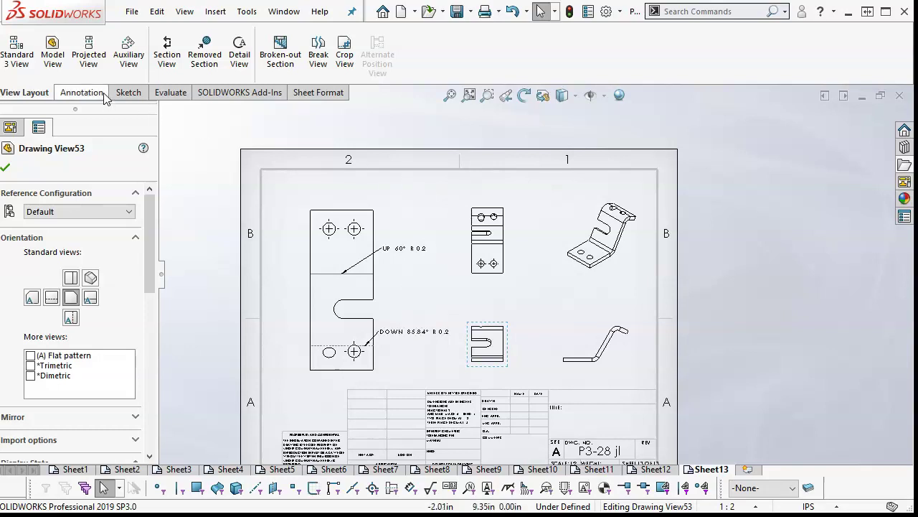
Step: Dimension the flat view's left edge (4.02) and top edge (1.57)
left_click(81, 92)
left_click(22, 48)
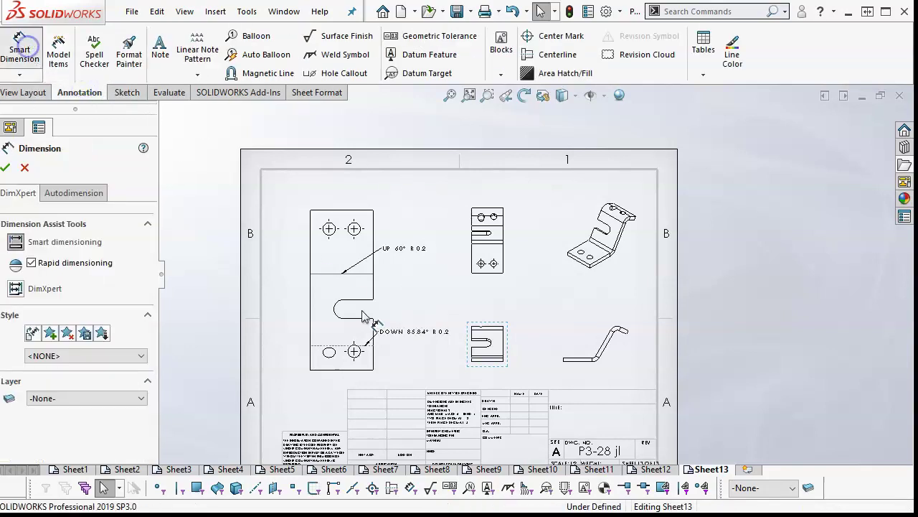
left_click(309, 298)
left_click(322, 237)
left_click(342, 209)
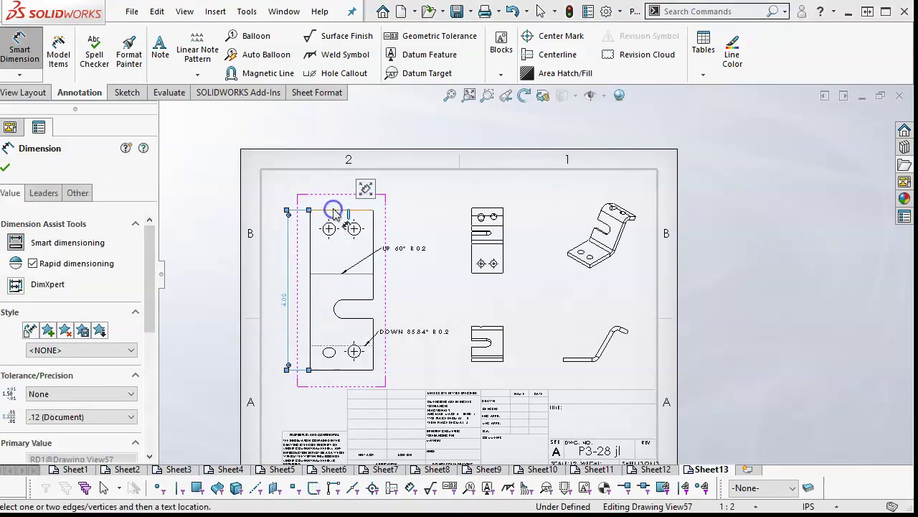
left_click(337, 187)
left_click(370, 351)
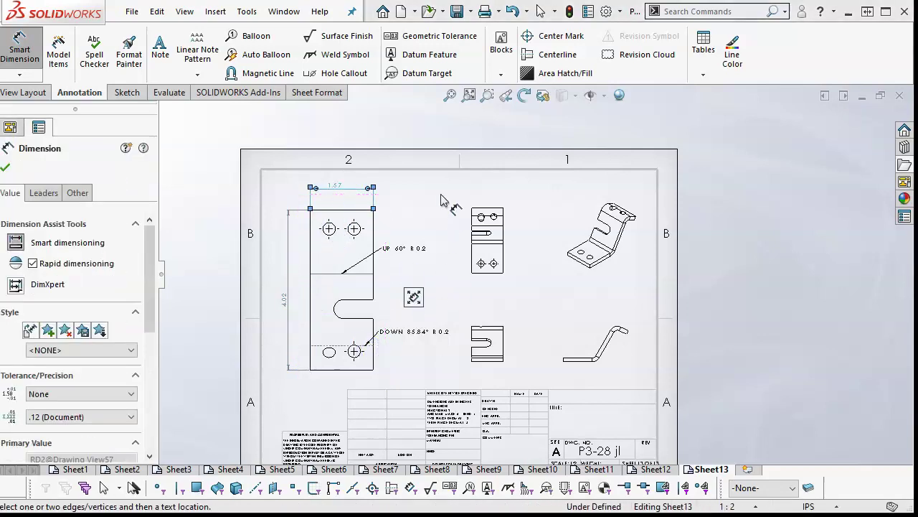
Step: Add a 2× Ø0.31 THRU hole callout to the top-right hole, then fit the sheet
left_click(337, 72)
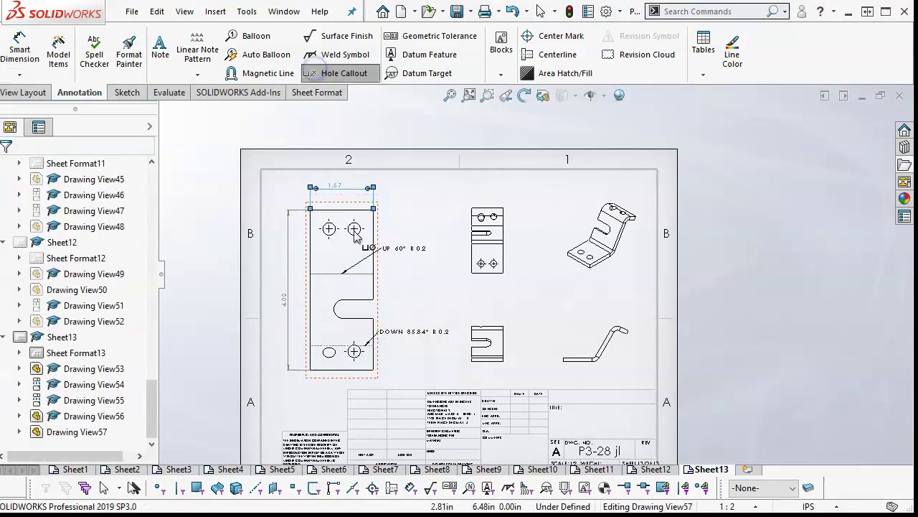
left_click(354, 229)
left_click(406, 213)
right_click(426, 361)
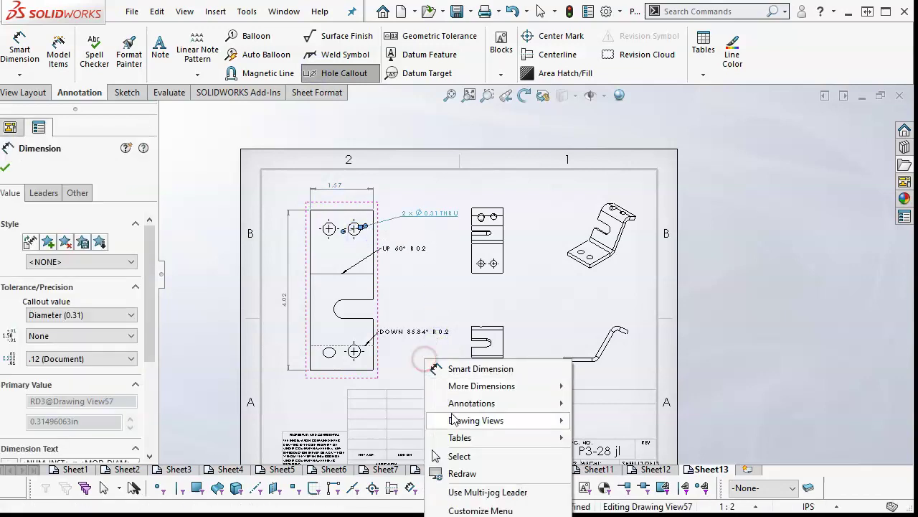
left_click(459, 456)
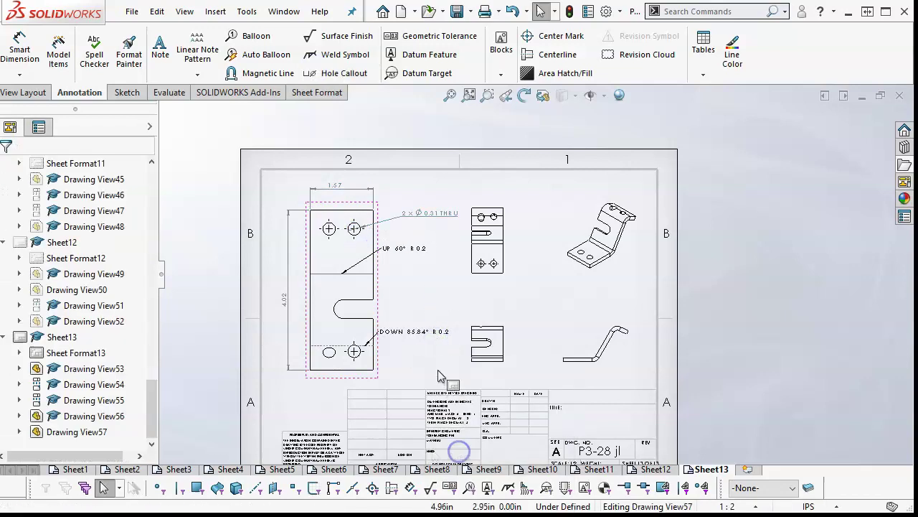
left_click(450, 96)
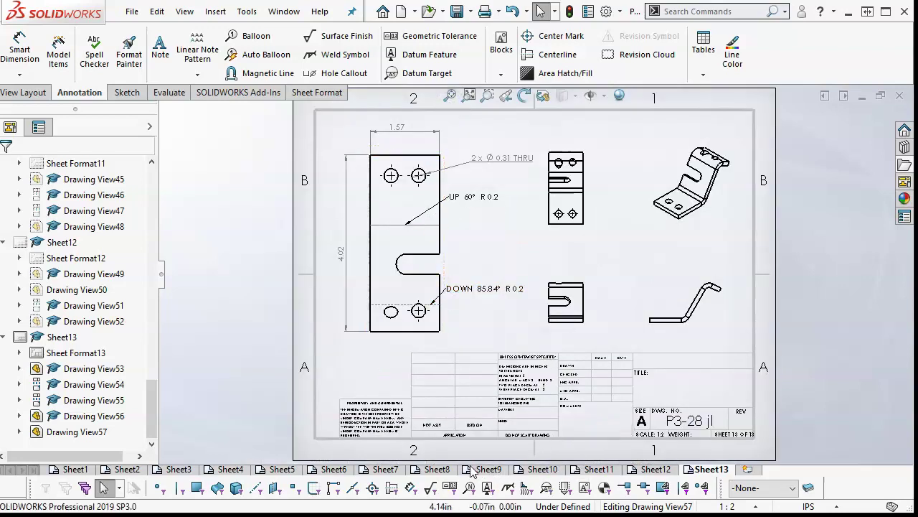
Step: On Sheet7, set the sheet scale to 1:2 and reposition the front and side views
left_click(391, 469)
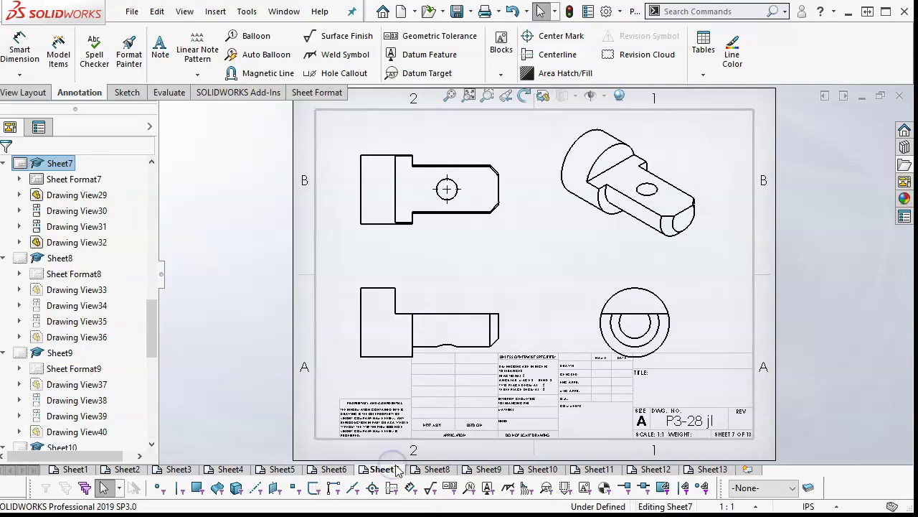
mouse_move(434, 476)
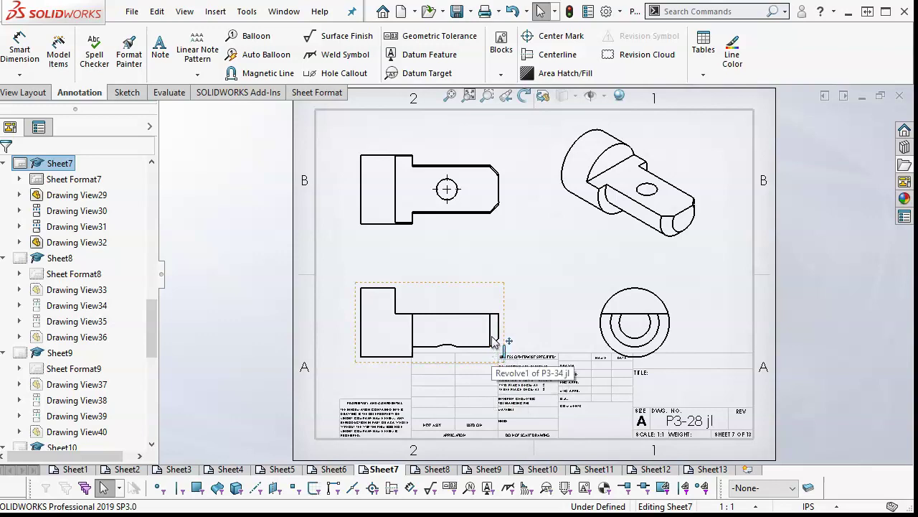
left_click_drag(490, 288, 488, 260)
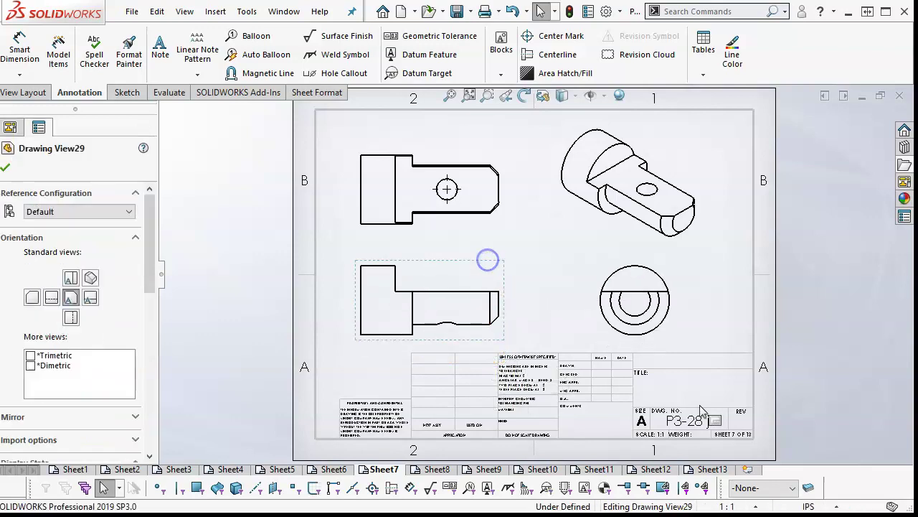
left_click(755, 506)
left_click(729, 293)
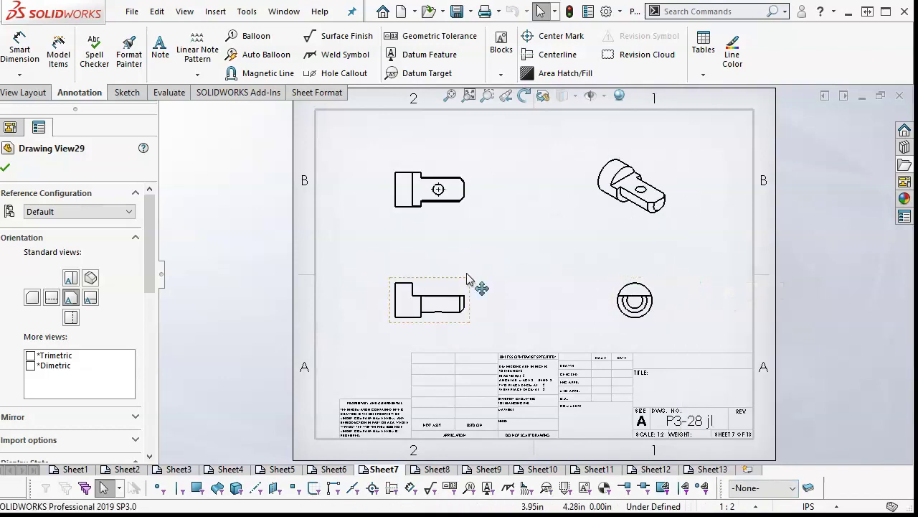
left_click_drag(467, 282, 511, 273)
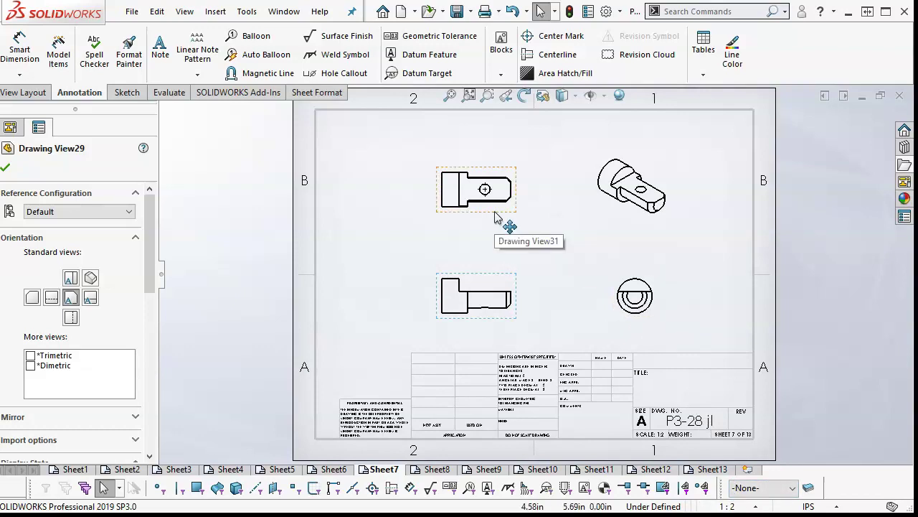
Step: Move the lower-left view and change it to the standard Front orientation
left_click(481, 267)
left_click_drag(481, 268, 473, 251)
left_click(471, 261)
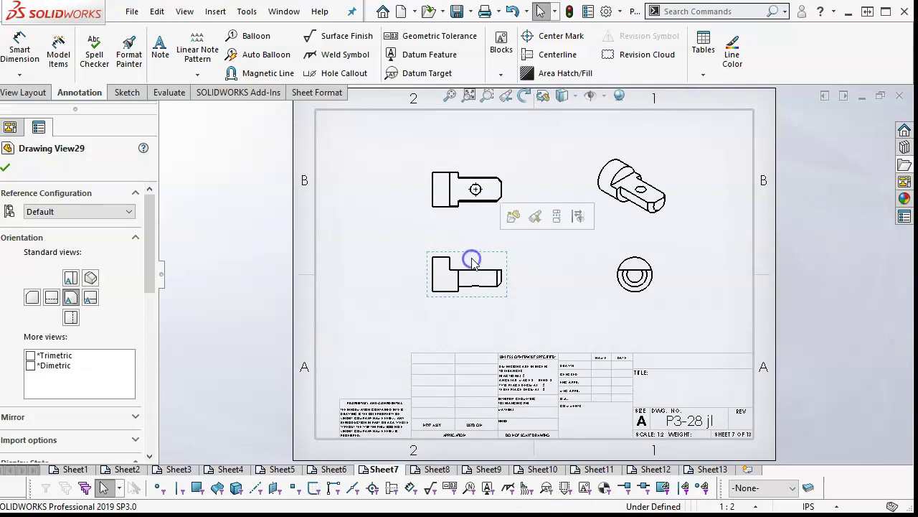
left_click(478, 260)
left_click(70, 278)
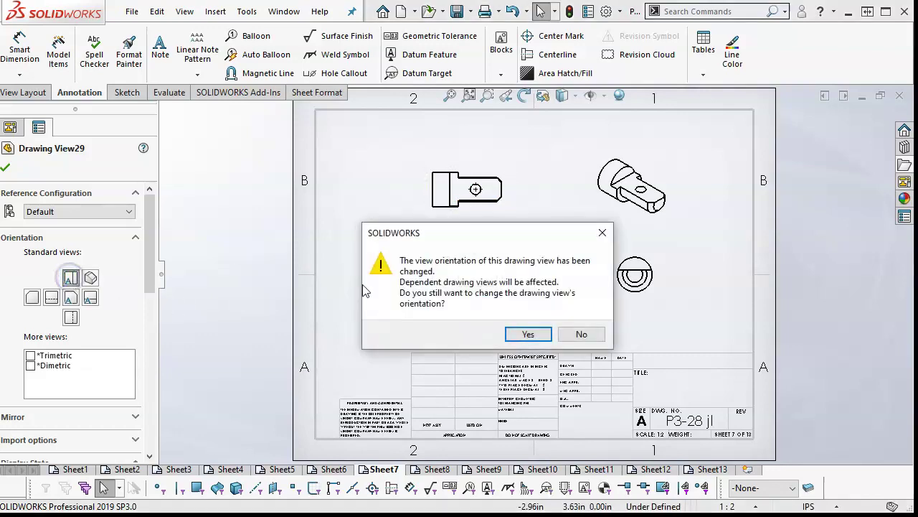
left_click(527, 332)
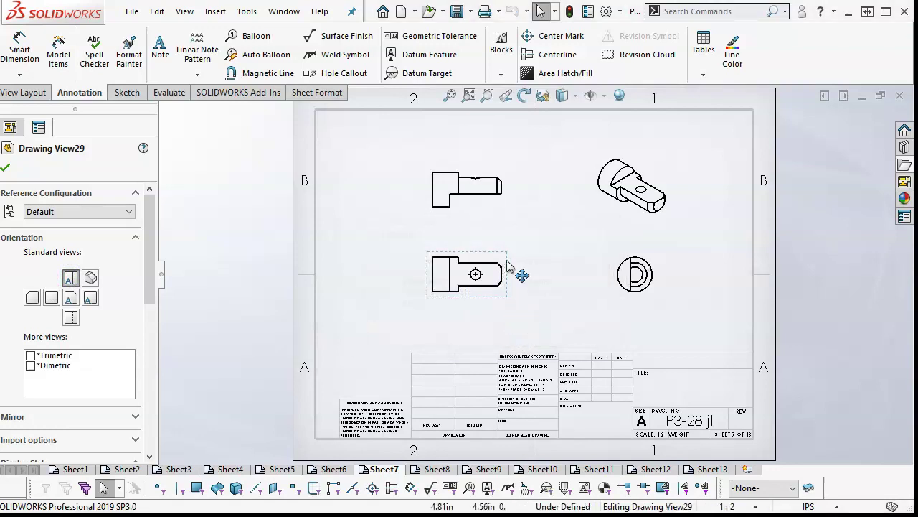
Step: Delete the upper-left view, Drawing View31
left_click(483, 207)
key("Delete")
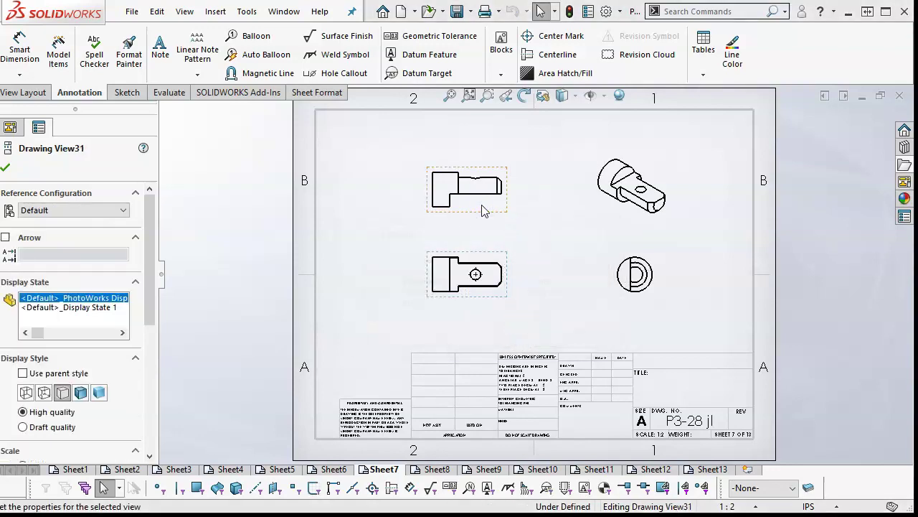
left_click(582, 269)
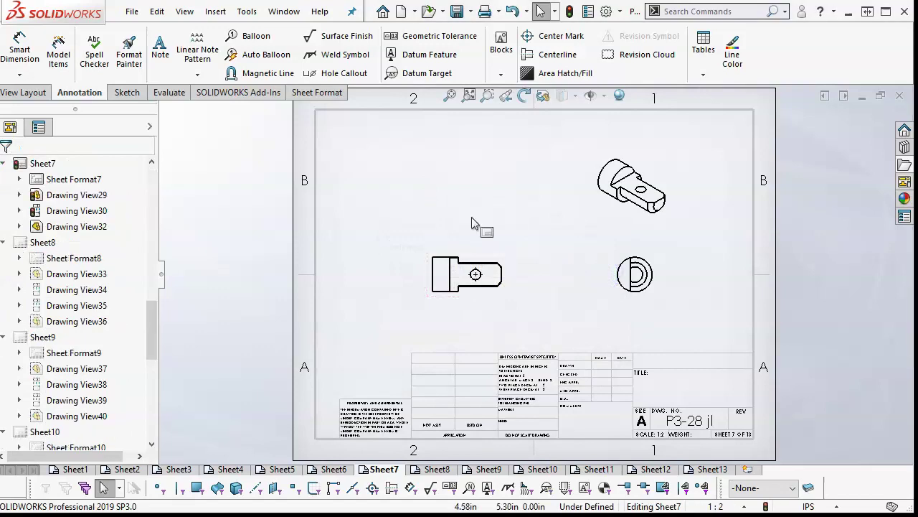
Step: Cut a horizontal section through the hole centre and place flipped SECTION A-A above the front view
left_click(24, 92)
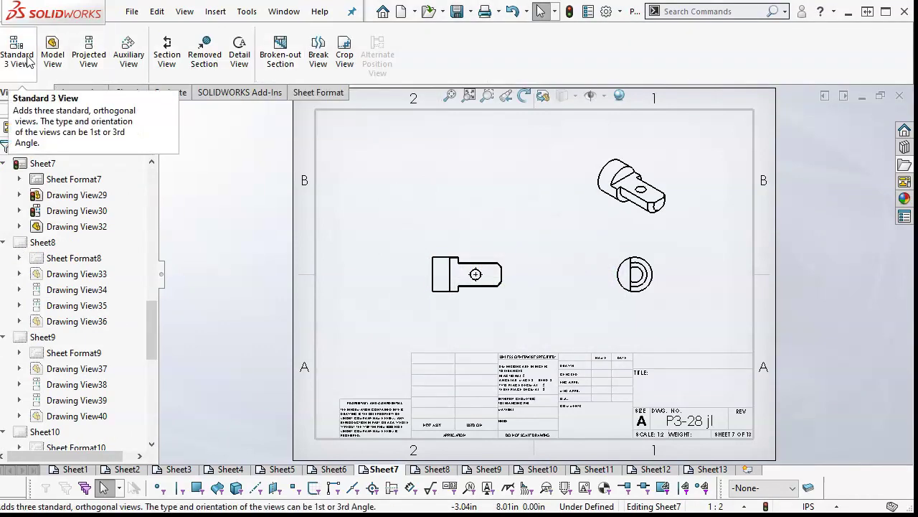
left_click(166, 53)
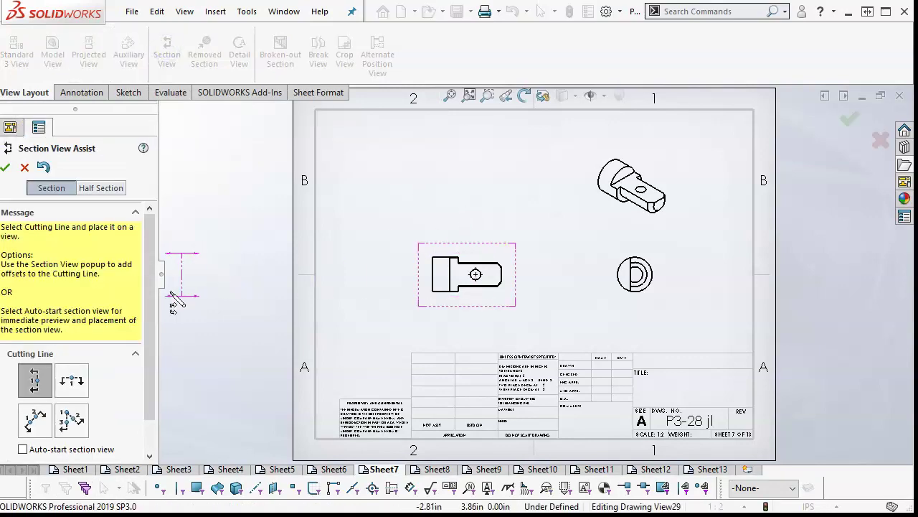
left_click(69, 385)
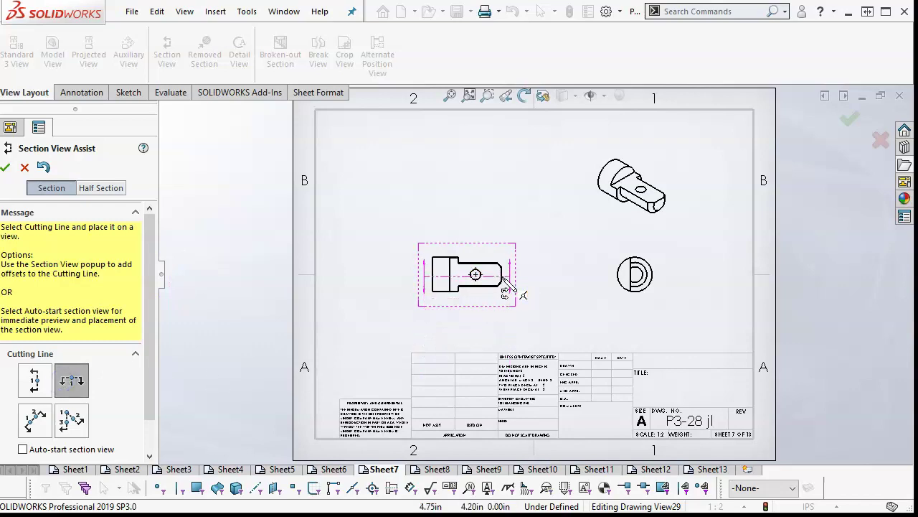
left_click(477, 275)
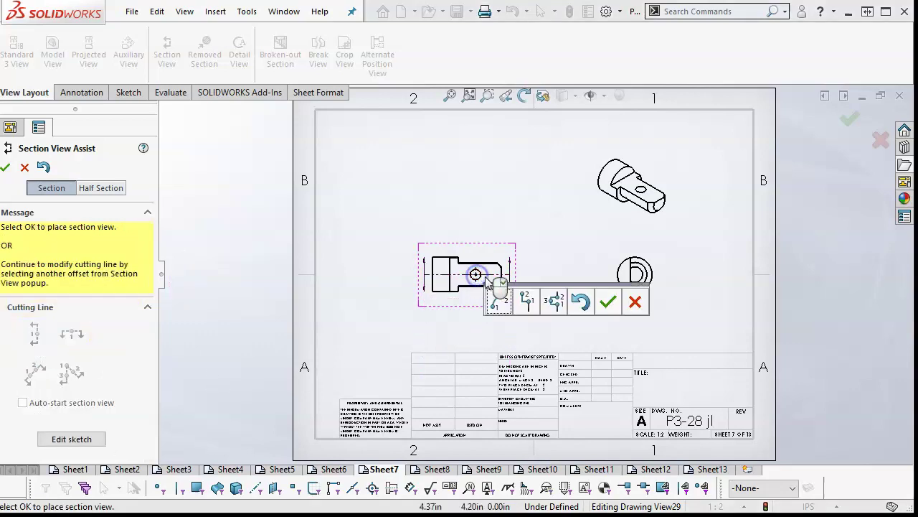
left_click(609, 302)
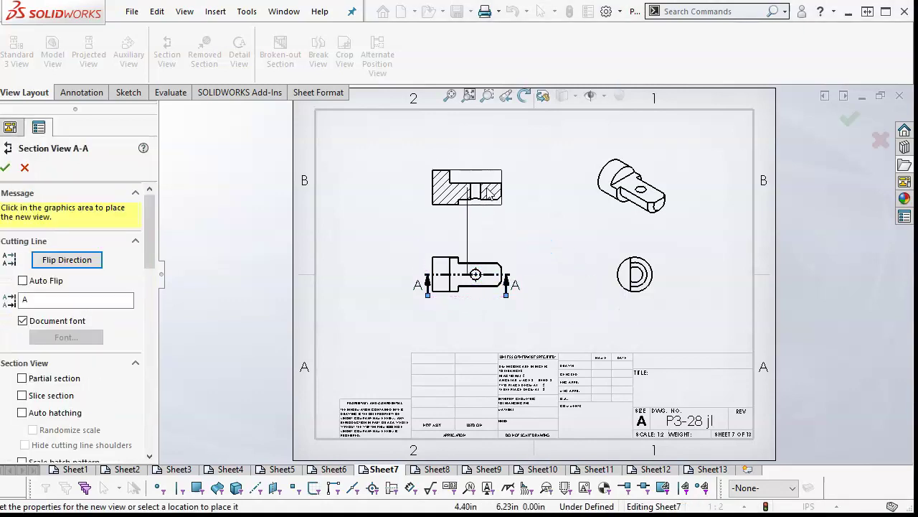
left_click(490, 192)
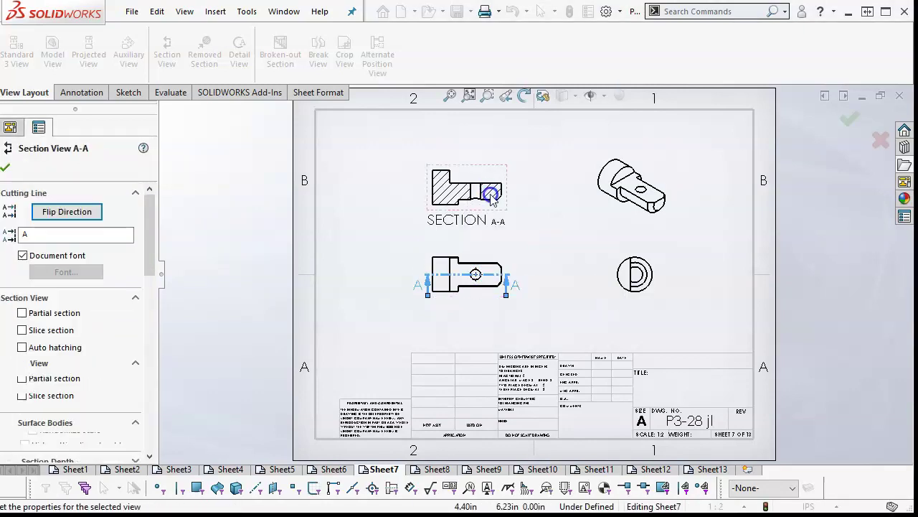
left_click(47, 213)
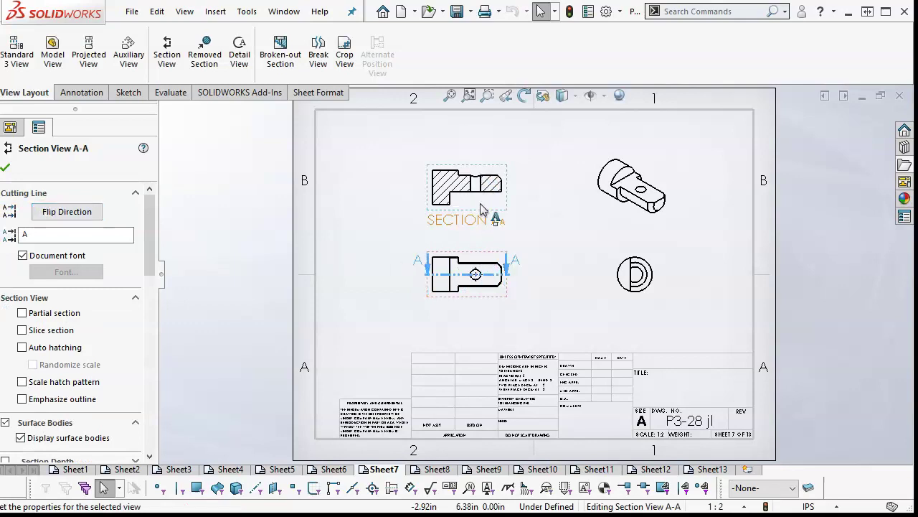
scroll(541, 244, "down", 2)
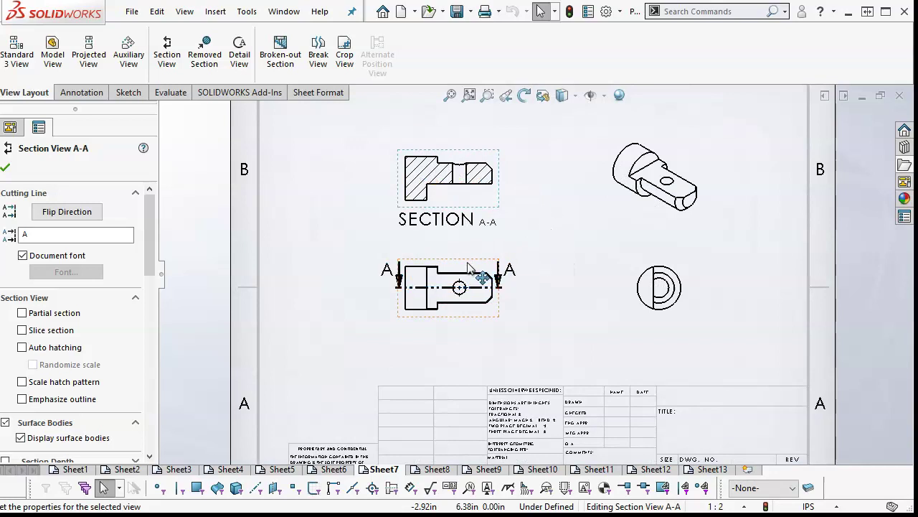
left_click_drag(467, 264, 464, 273)
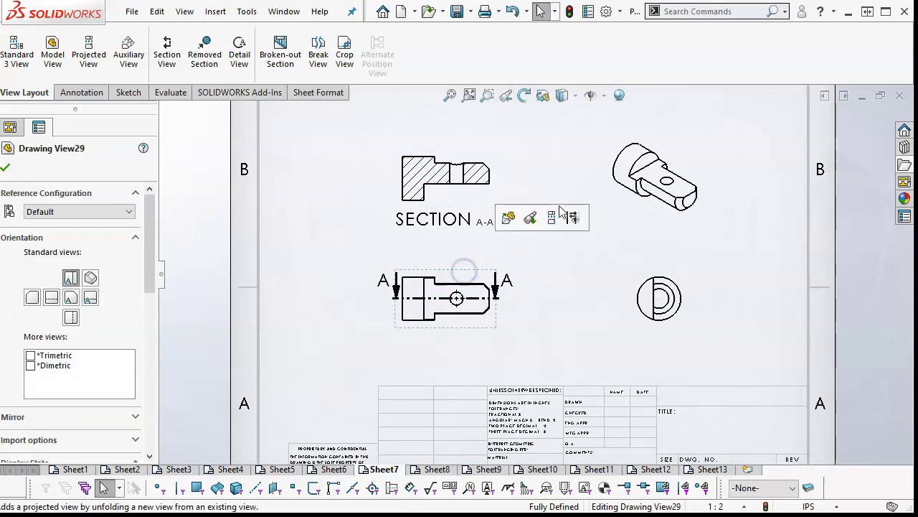
left_click(548, 256)
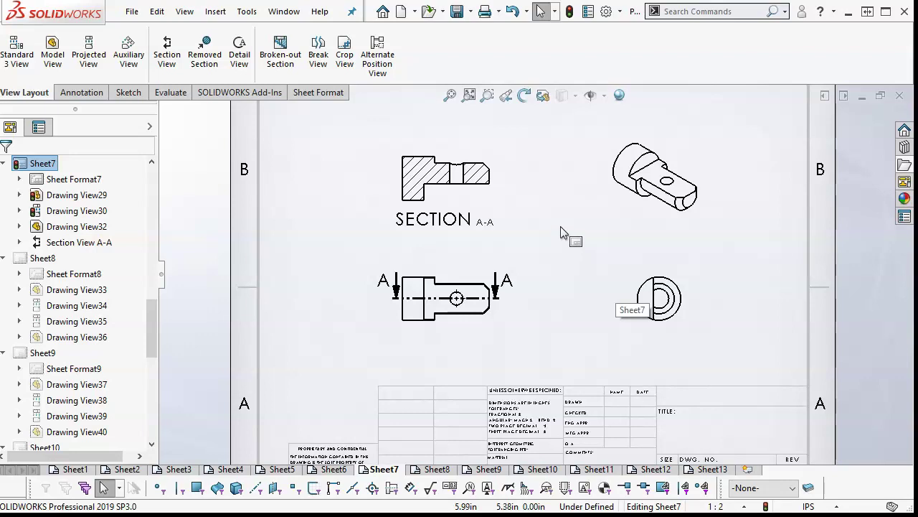
Step: Circle the chamfered corner of the front view and place Detail B on the sheet
left_click(239, 54)
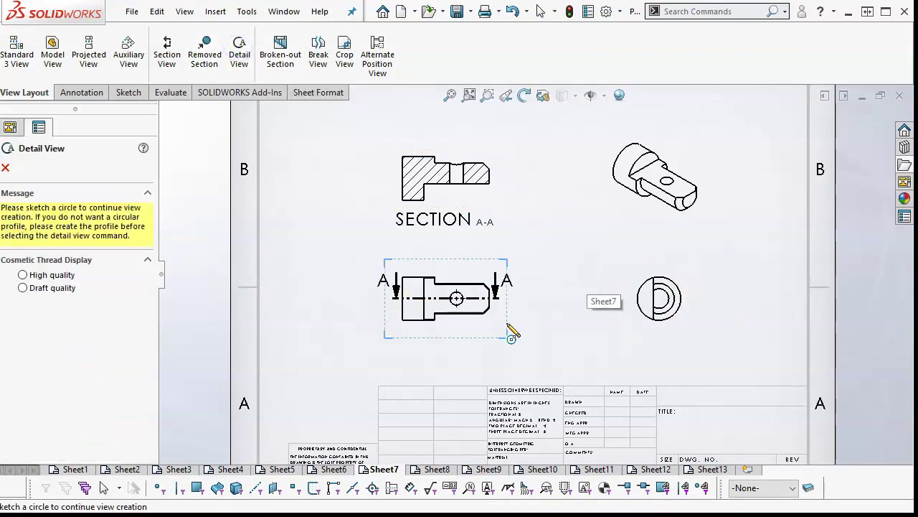
scroll(498, 322, "down", 5)
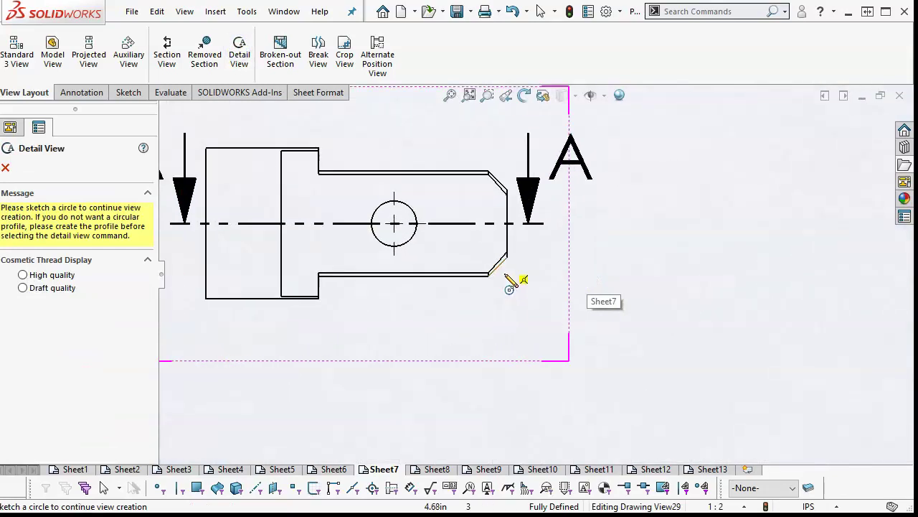
left_click(498, 266)
left_click(526, 287)
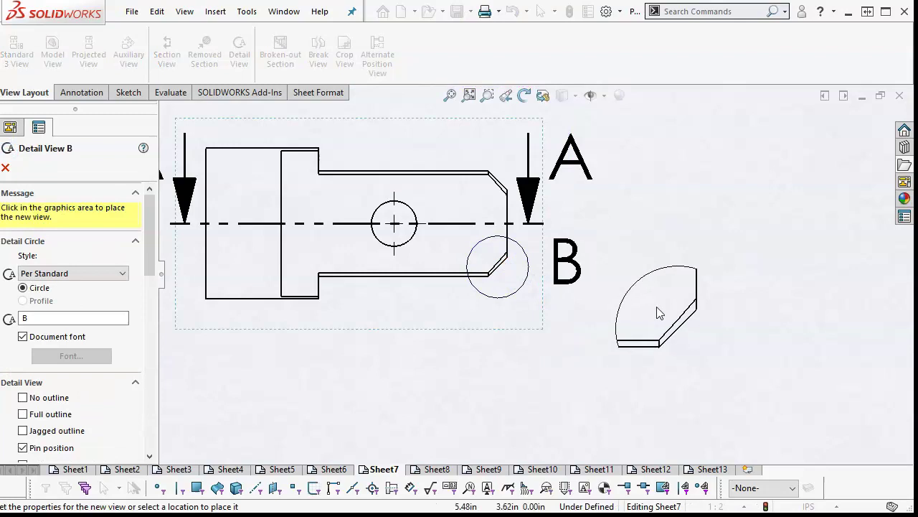
scroll(488, 287, "up", 5)
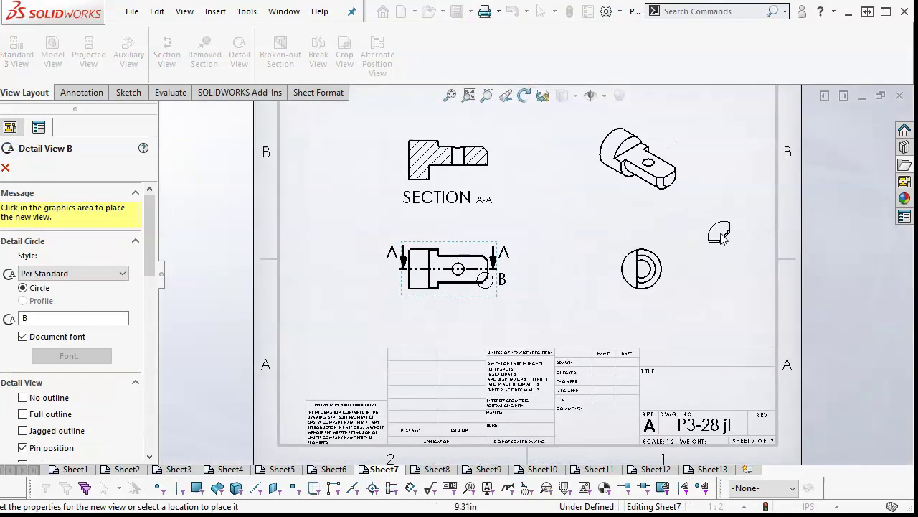
left_click(708, 222)
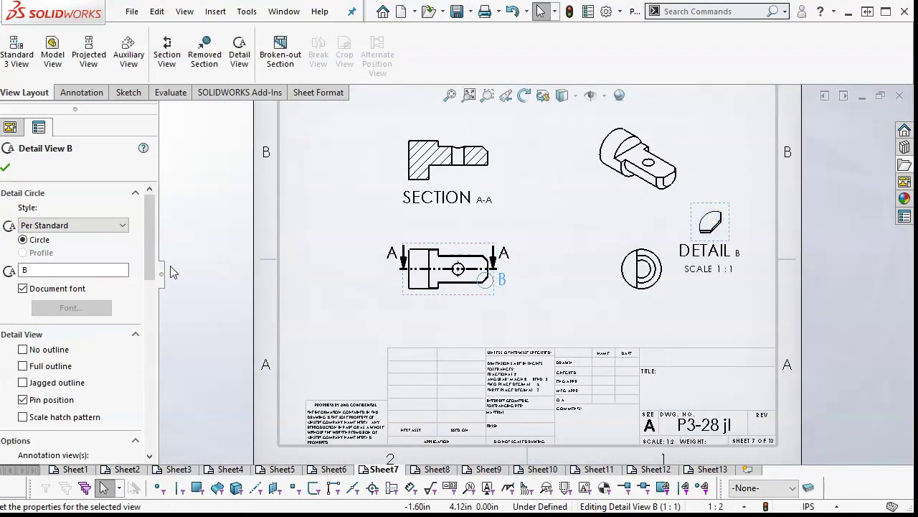
Step: Set the Detail B view to a custom 2:1 scale
scroll(147, 287, "down", 5)
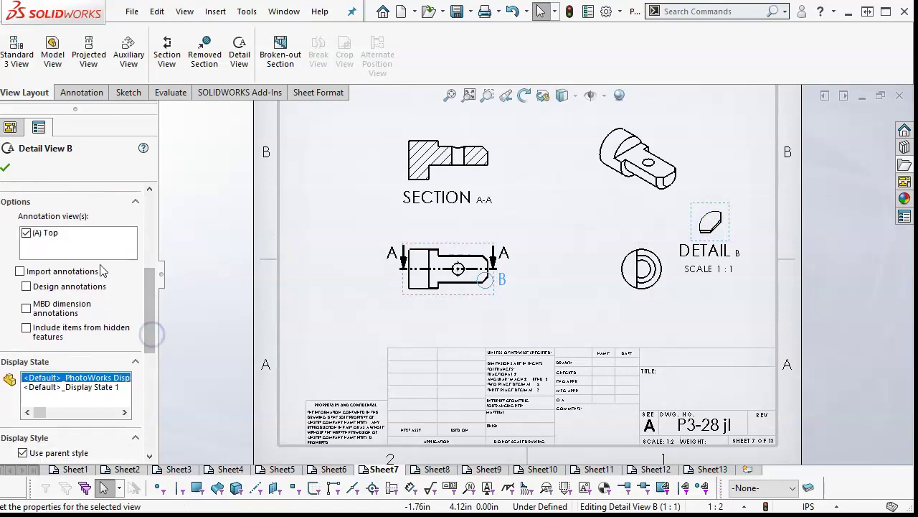
left_click_drag(146, 299, 147, 370)
left_click(39, 307)
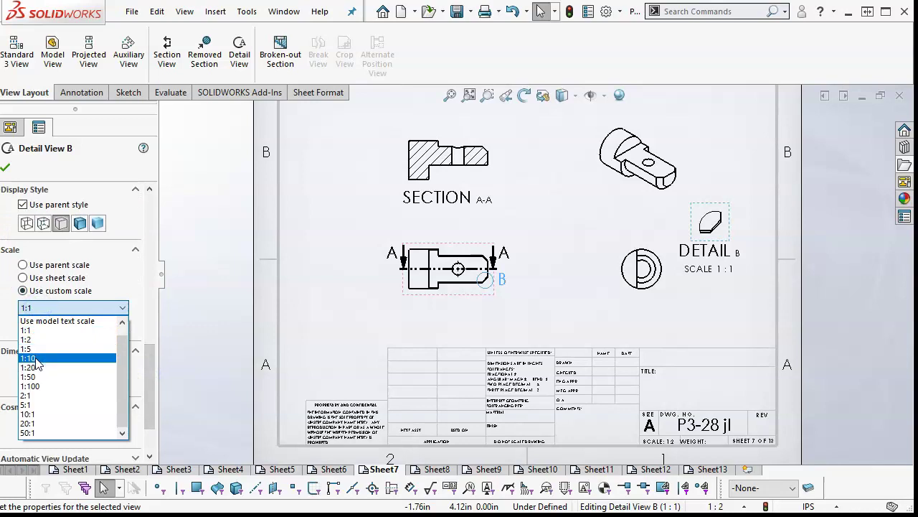
left_click(63, 396)
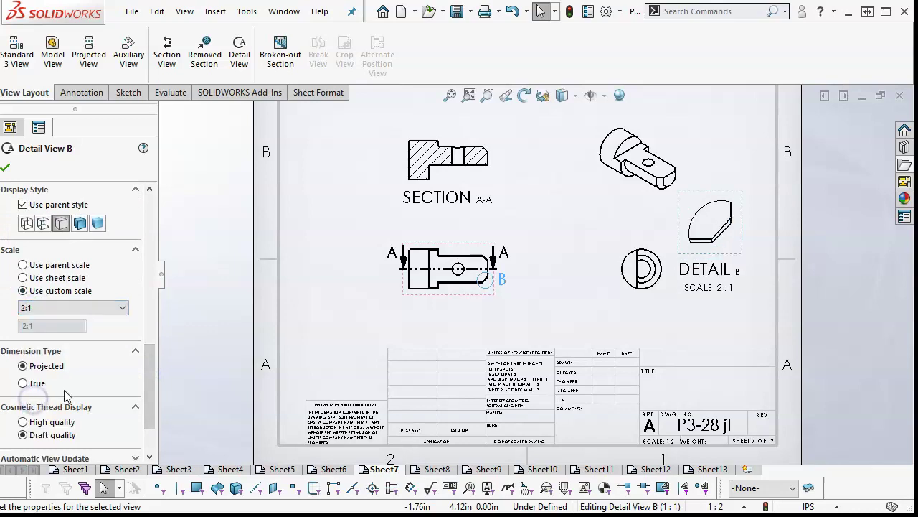
left_click(5, 170)
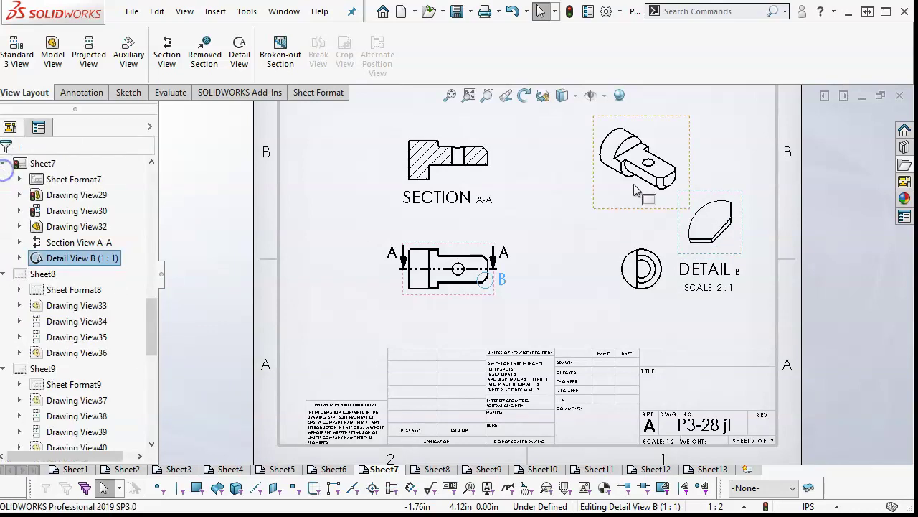
Step: Respace the isometric, Detail B, front and circular side views across Sheet7
left_click_drag(603, 204, 584, 206)
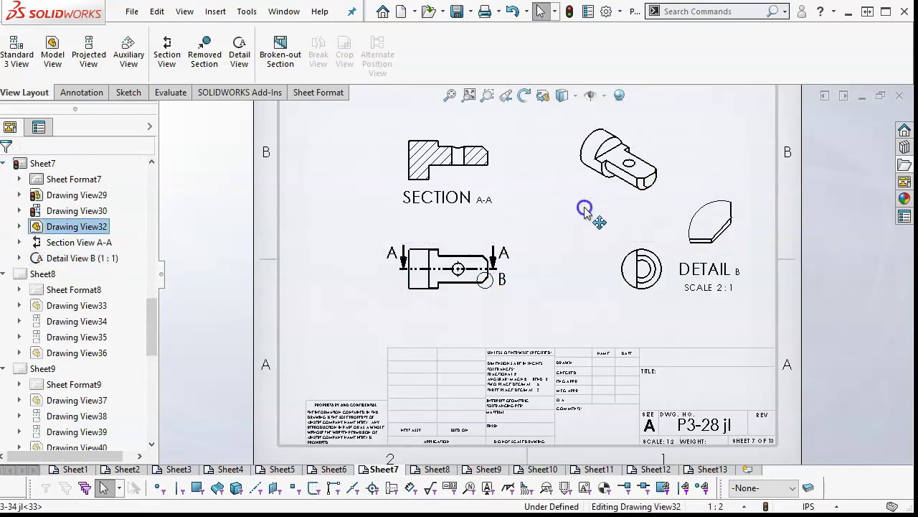
left_click_drag(740, 196, 748, 237)
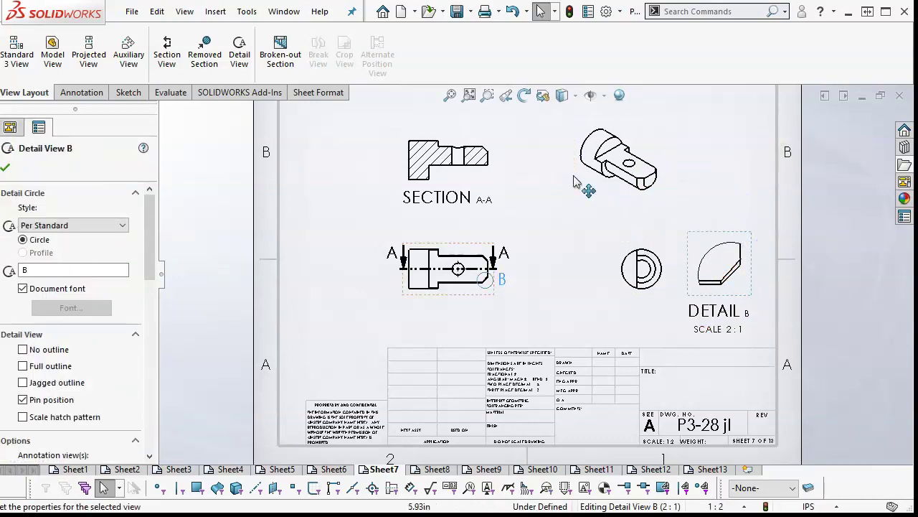
left_click(448, 97)
left_click_drag(459, 244, 441, 251)
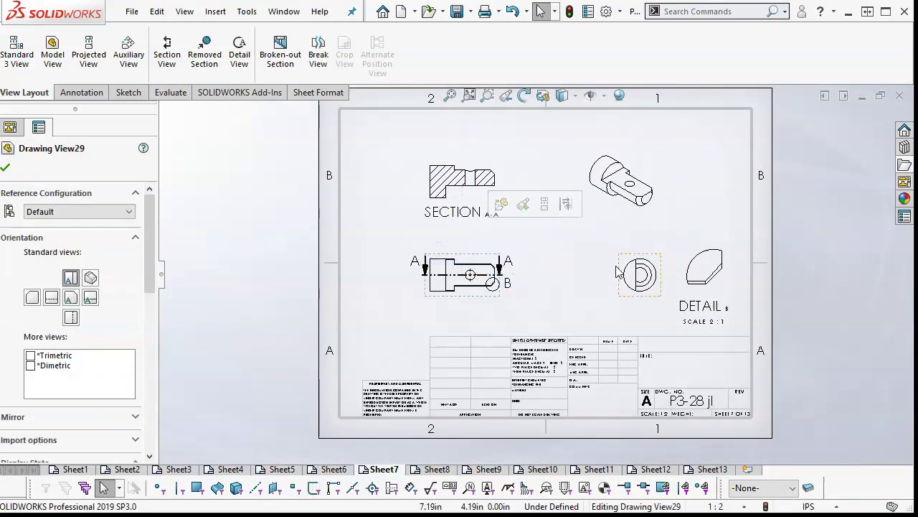
left_click_drag(618, 268, 582, 269)
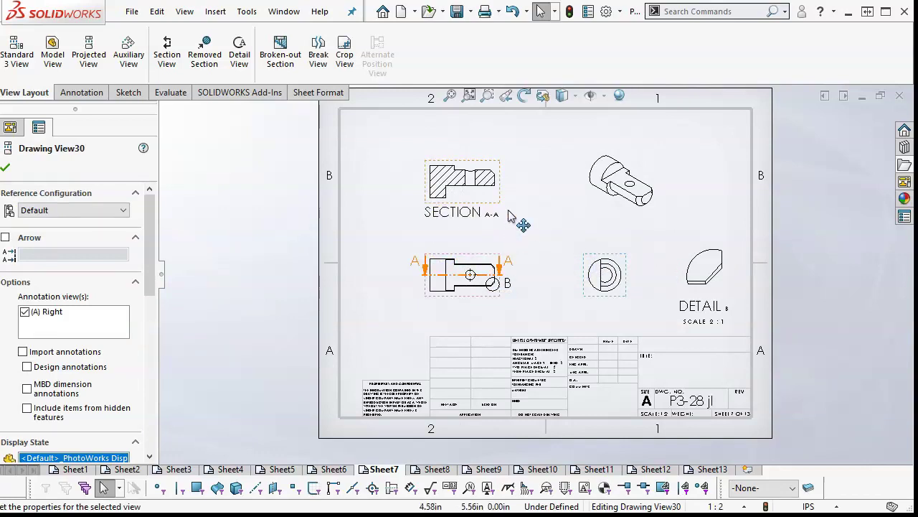
left_click(538, 170)
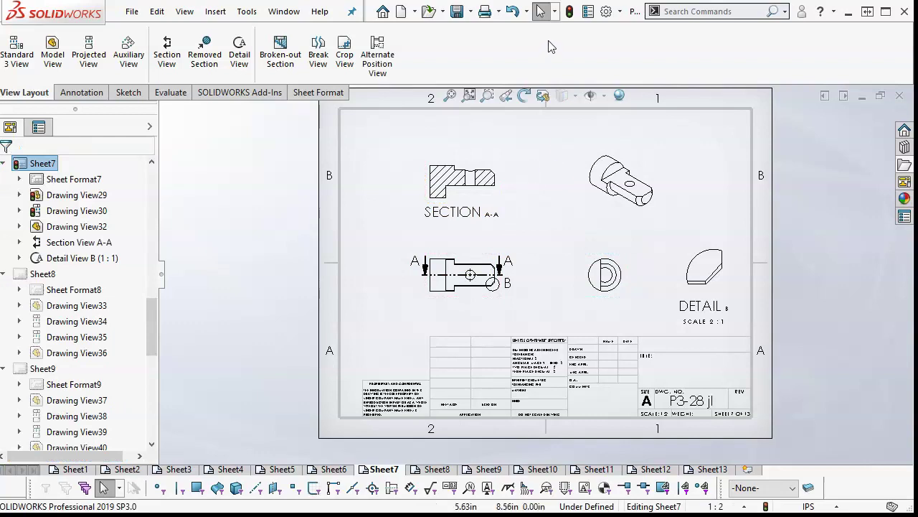
left_click(605, 12)
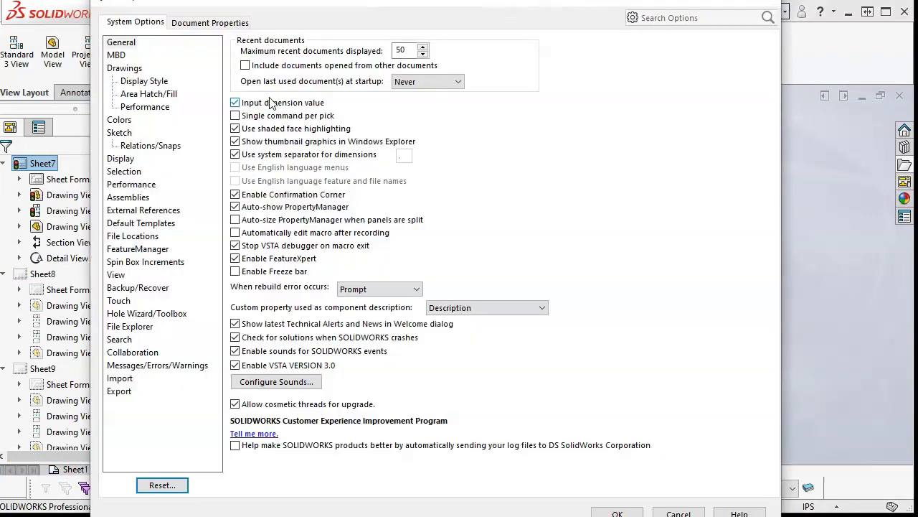
left_click(210, 24)
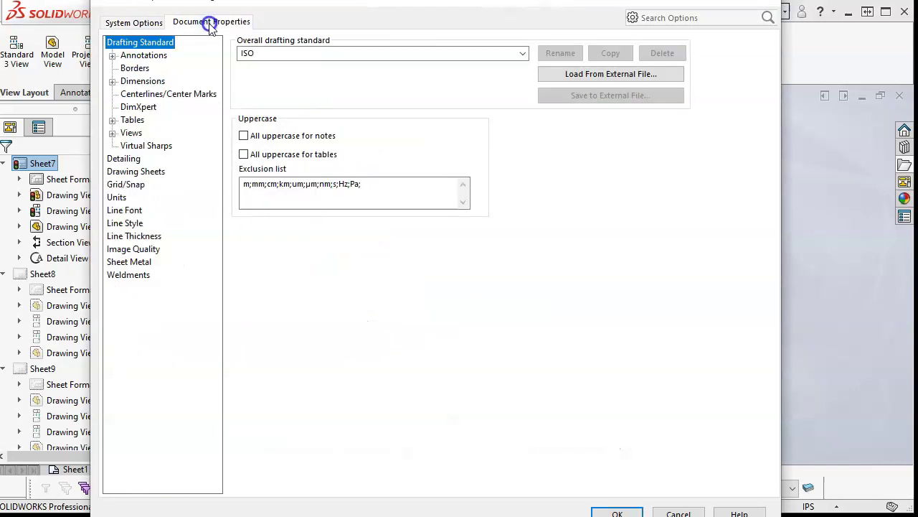
left_click(113, 81)
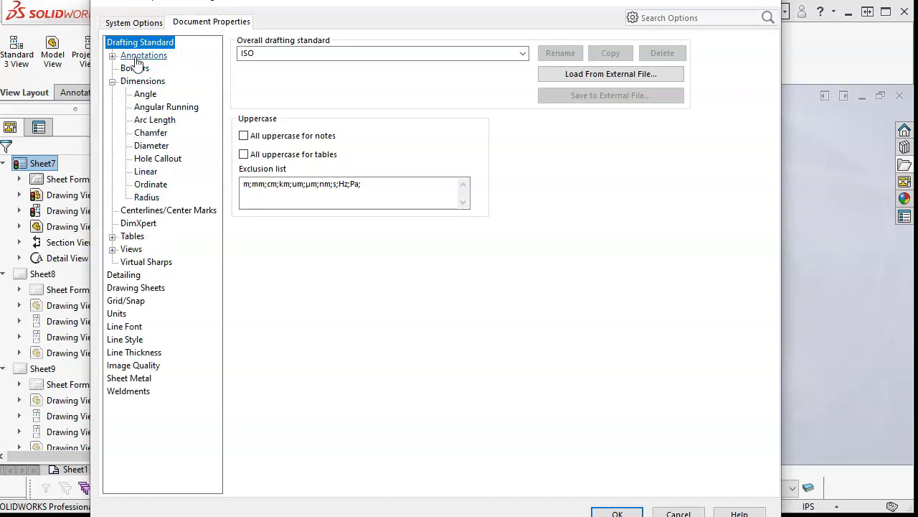
left_click(112, 56)
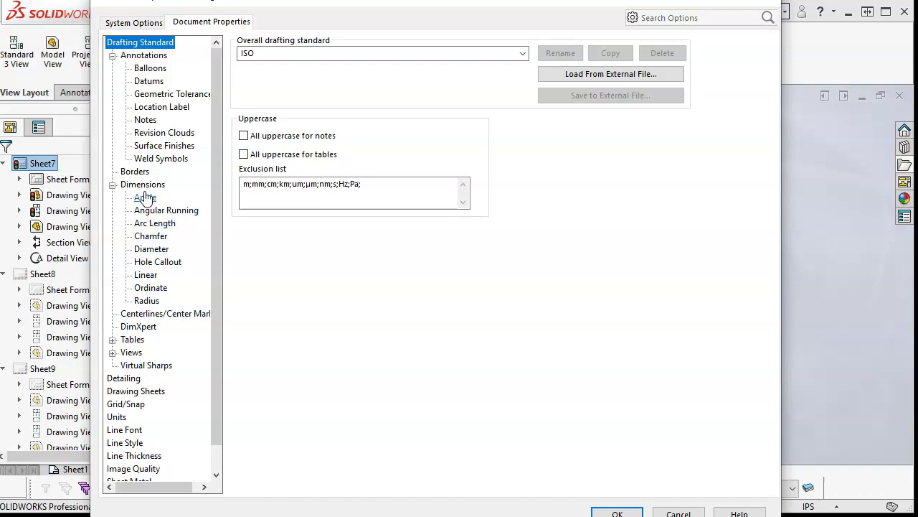
left_click(112, 352)
scroll(143, 373, "down", 2)
left_click(147, 301)
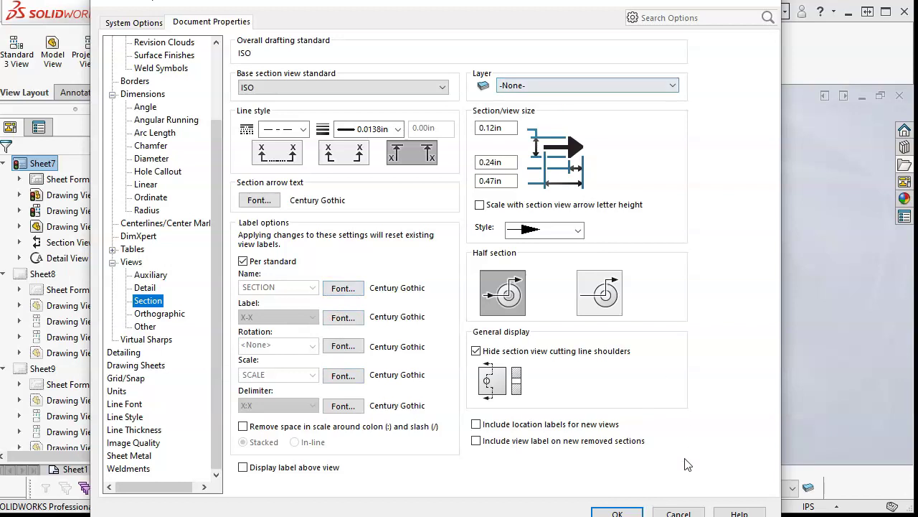
left_click(673, 511)
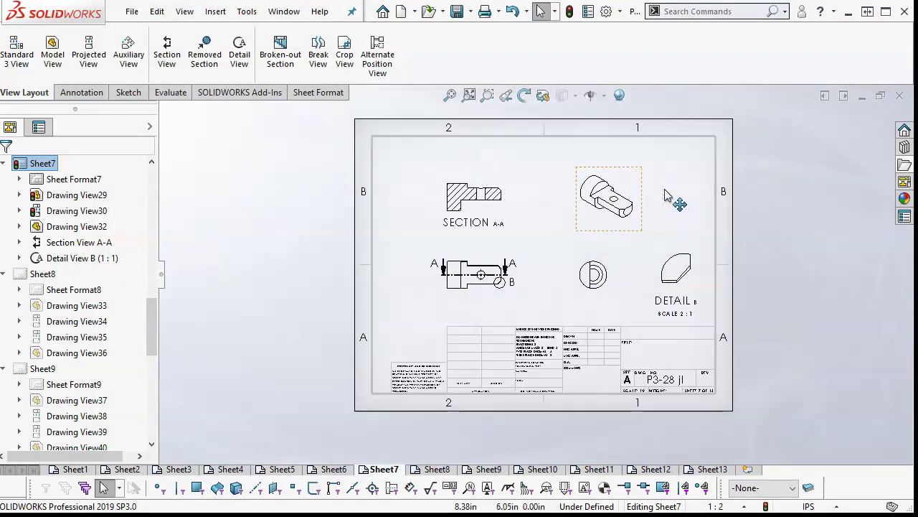
Step: Float the Layer toolbar over the Sheet7 drawing area
scroll(595, 197, "down", 3)
scroll(477, 314, "down", 1)
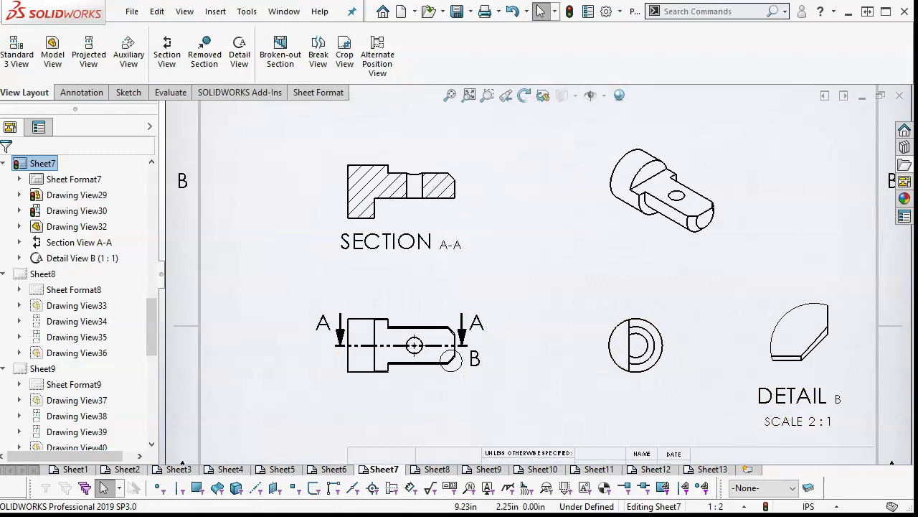
right_click(542, 53)
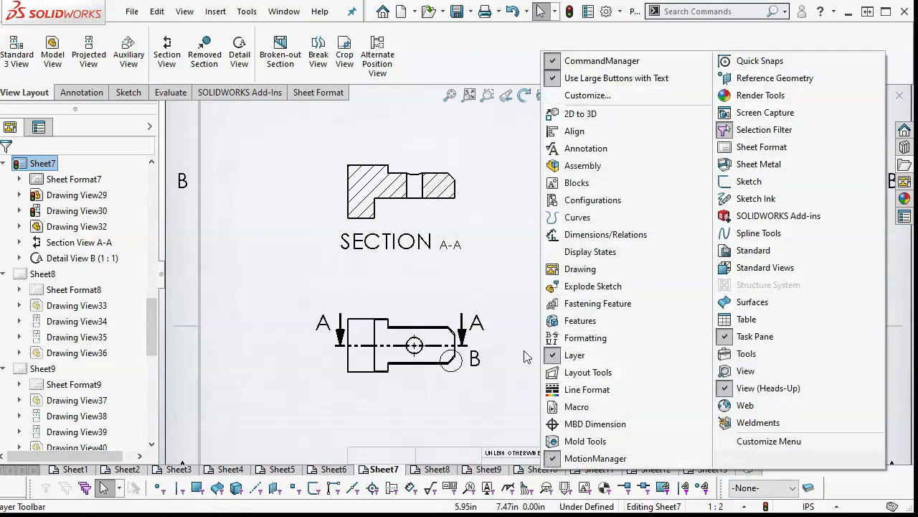
key("Escape")
left_click_drag(732, 488, 519, 231)
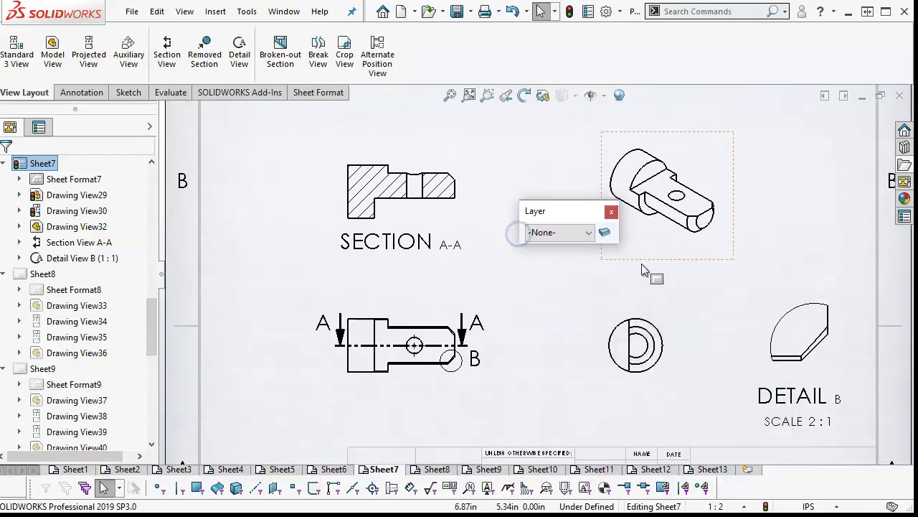
Step: Create a new layer named DIMS in Layer Properties and colour it blue
left_click(605, 234)
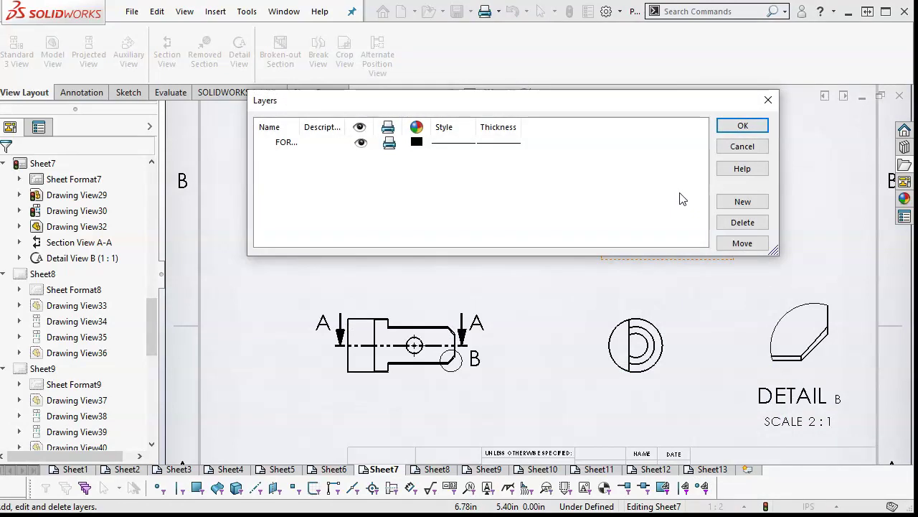
left_click(742, 202)
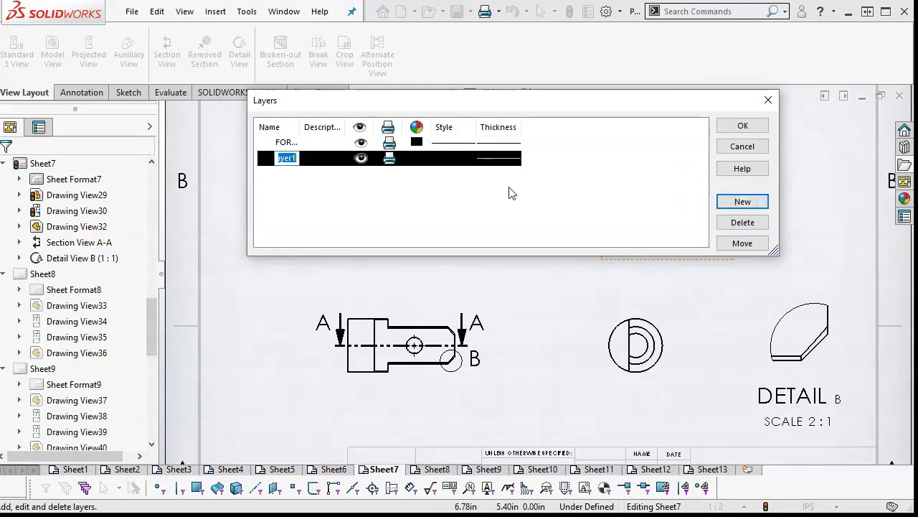
type("DIM")
key("Return")
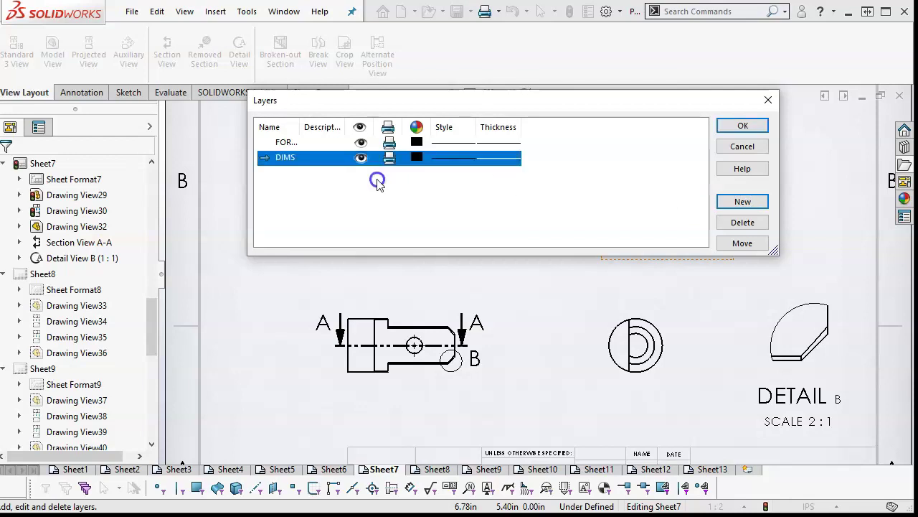
left_click(419, 160)
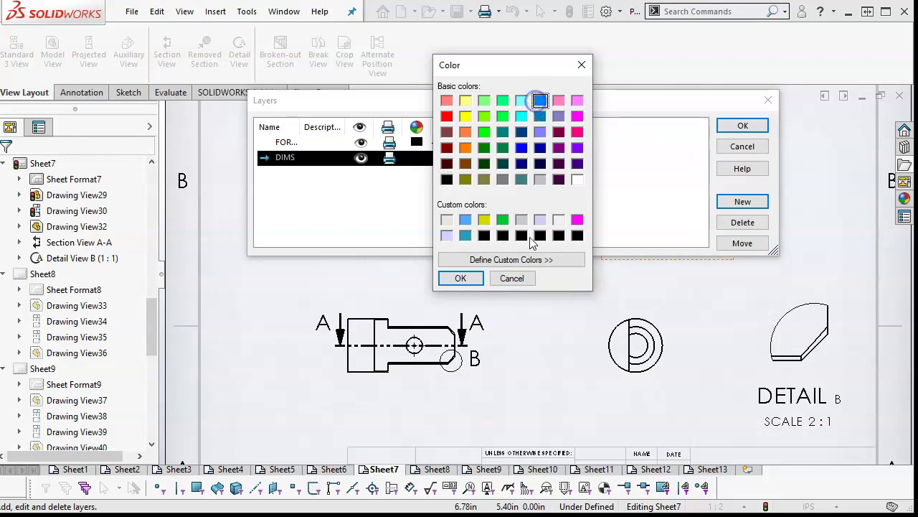
left_click(460, 278)
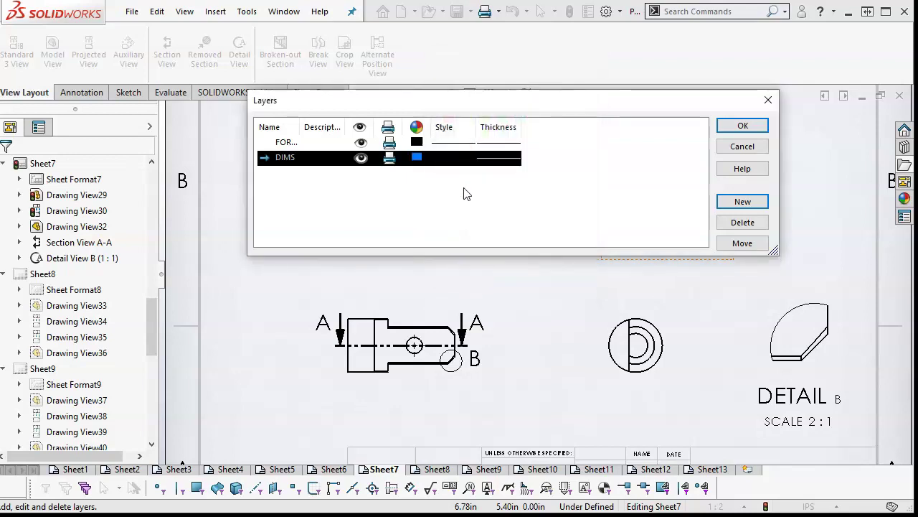
Step: Add a second layer named CEN coloured magenta and save the layers
left_click(743, 202)
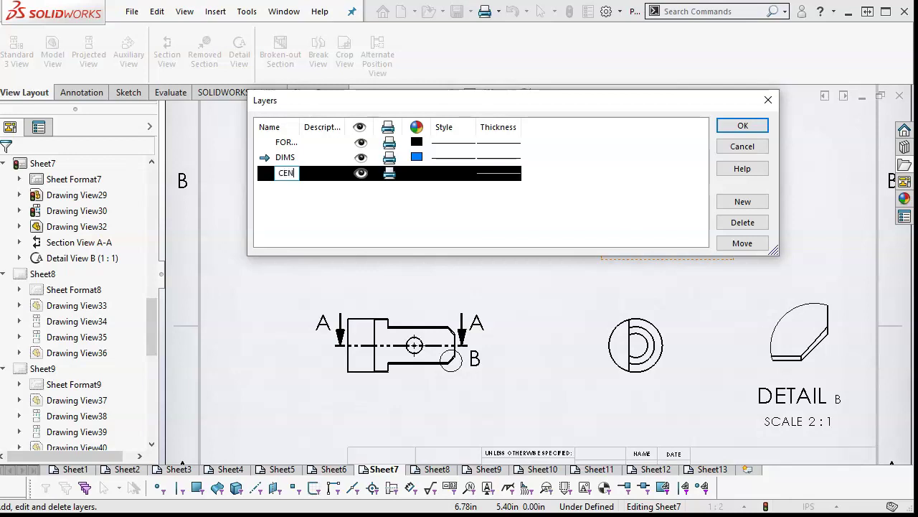
left_click(628, 221)
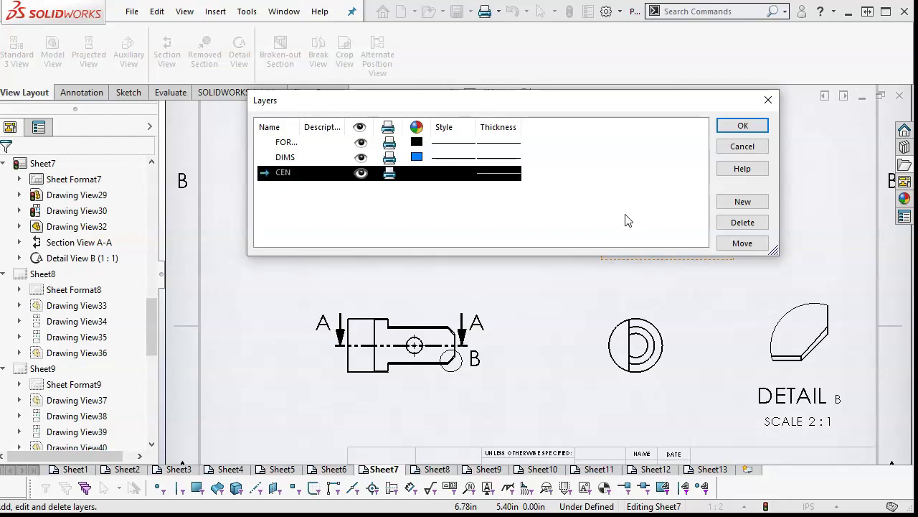
left_click(411, 176)
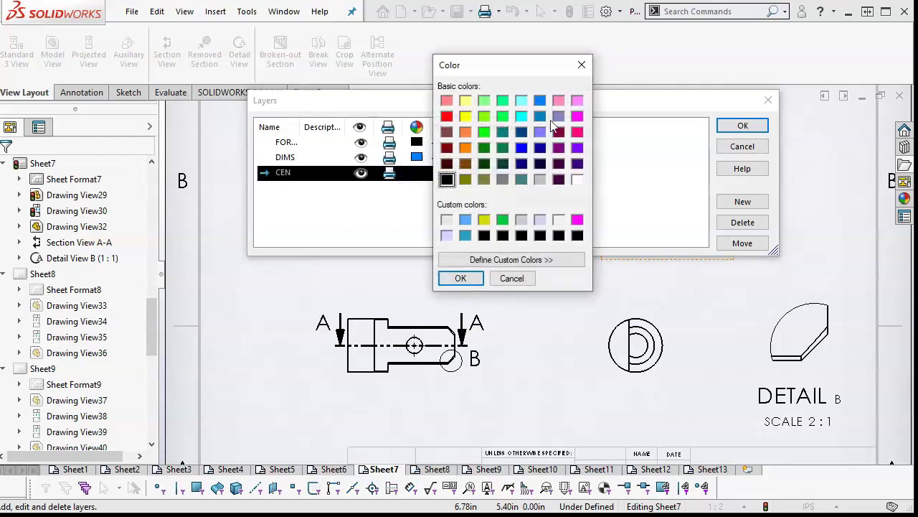
left_click(577, 116)
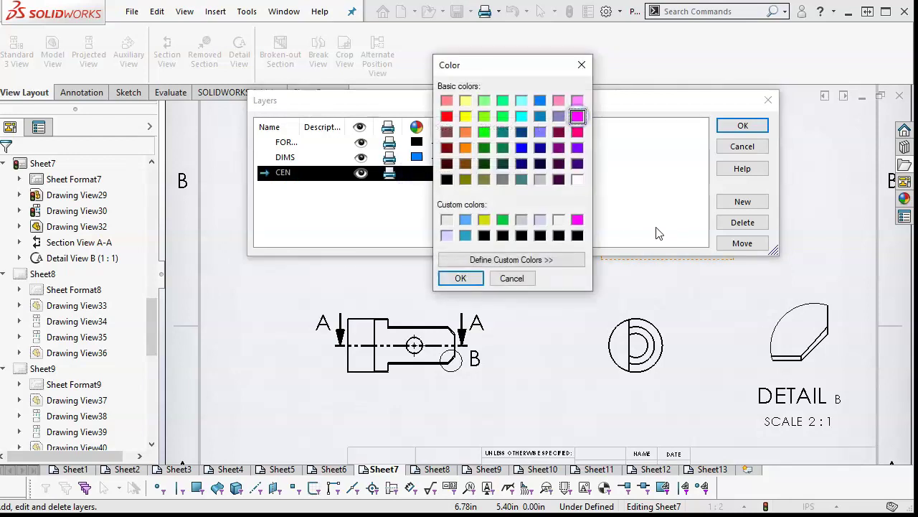
left_click(463, 280)
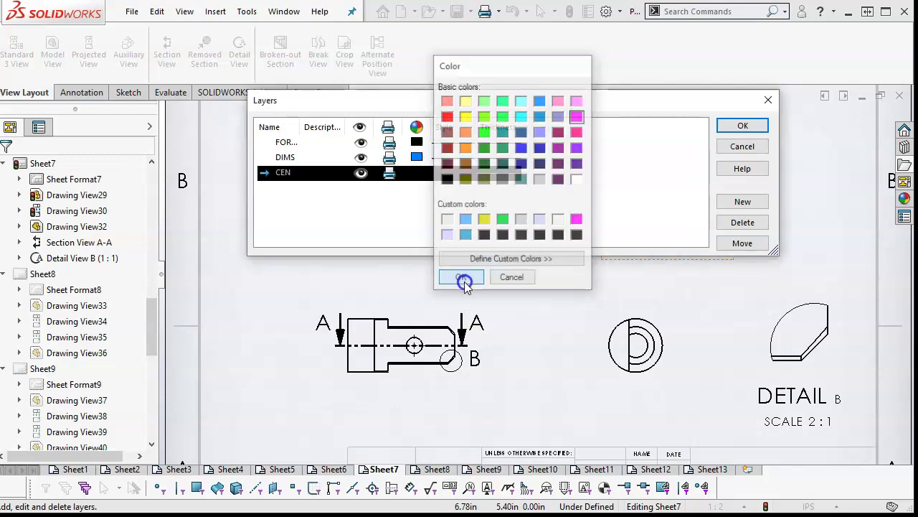
left_click(739, 125)
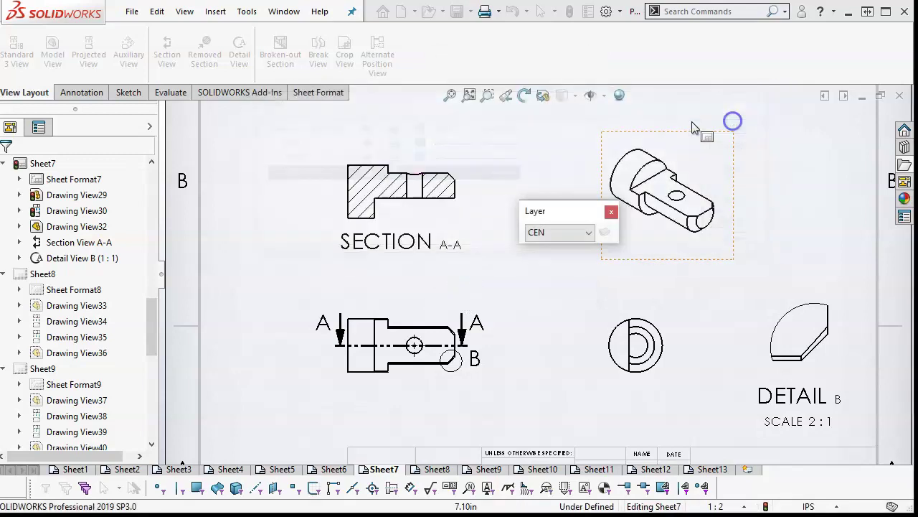
Step: With DIMS as the current layer, dimension the circular view's arc as R0.79
left_click(590, 233)
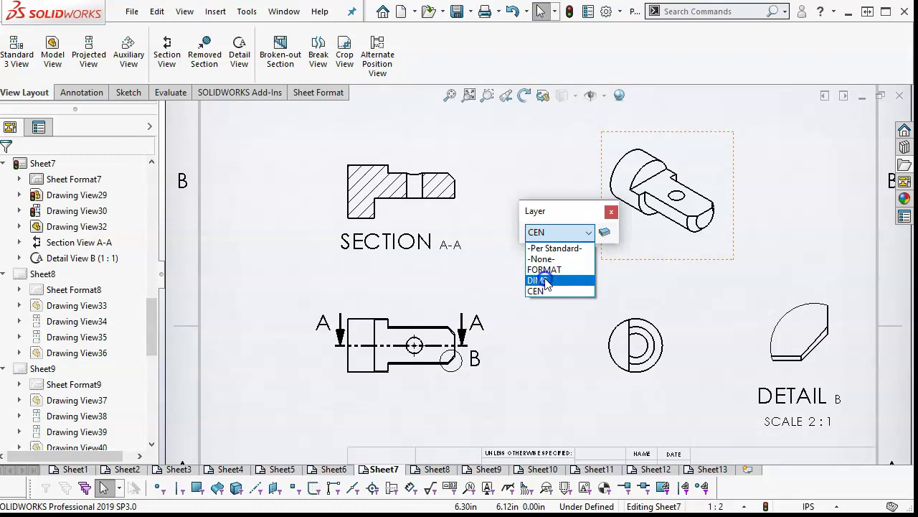
left_click(544, 281)
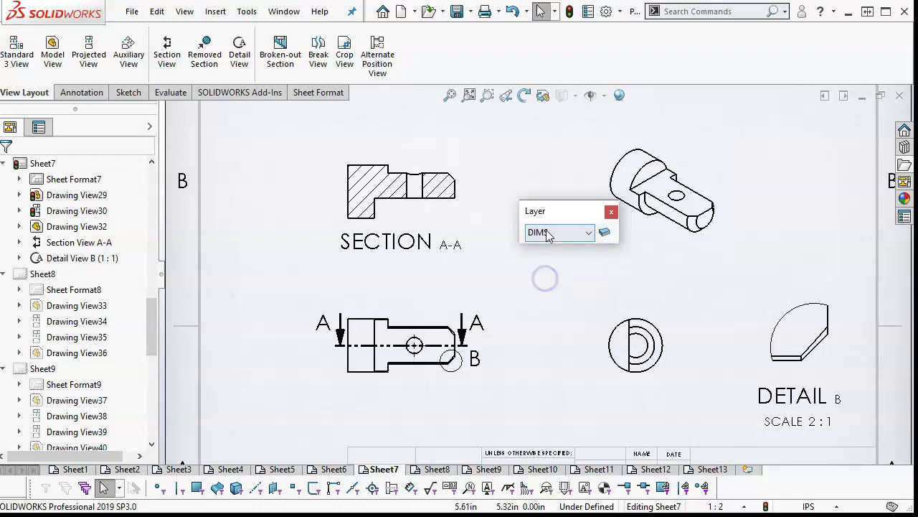
left_click(86, 93)
left_click(20, 50)
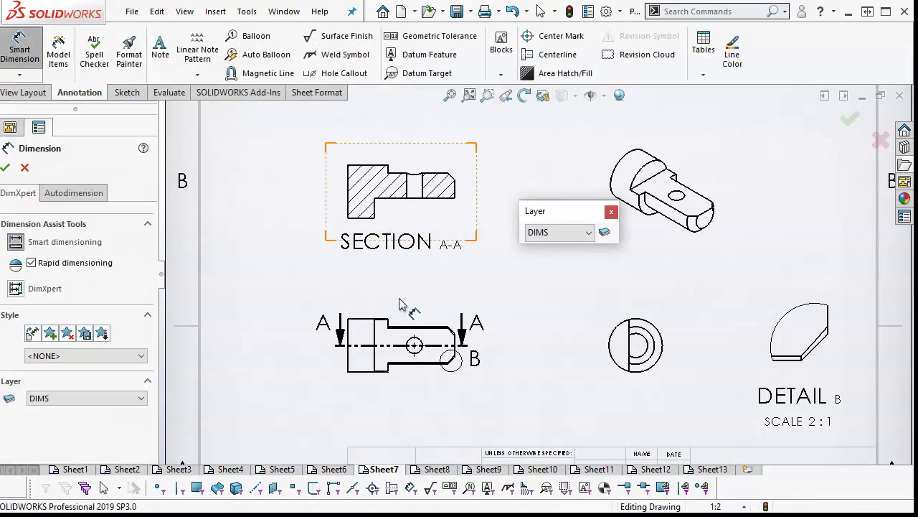
left_click(614, 364)
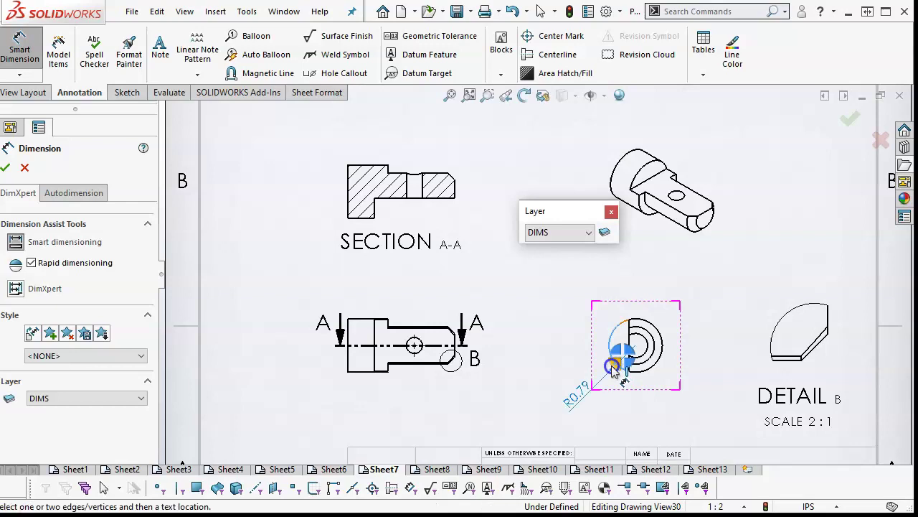
left_click(596, 382)
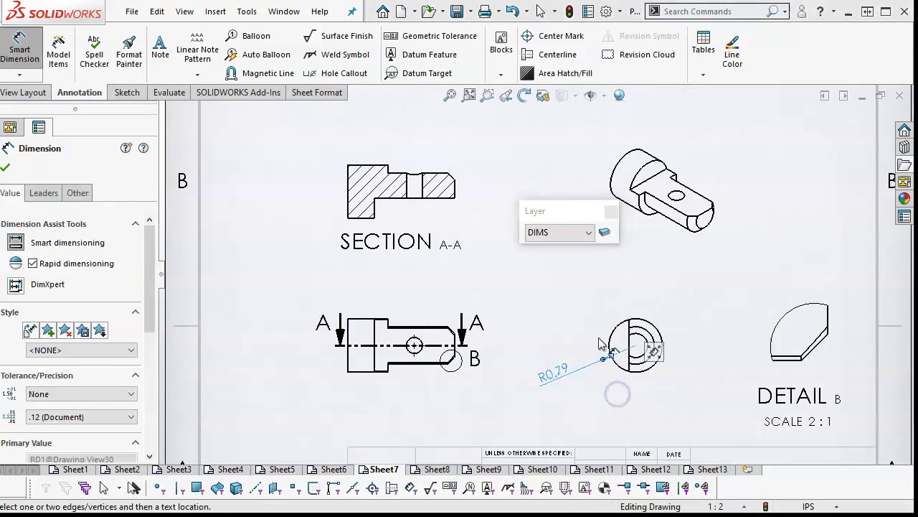
Step: Switch to the CEN layer and add a center mark to the circular view's circle
left_click(588, 231)
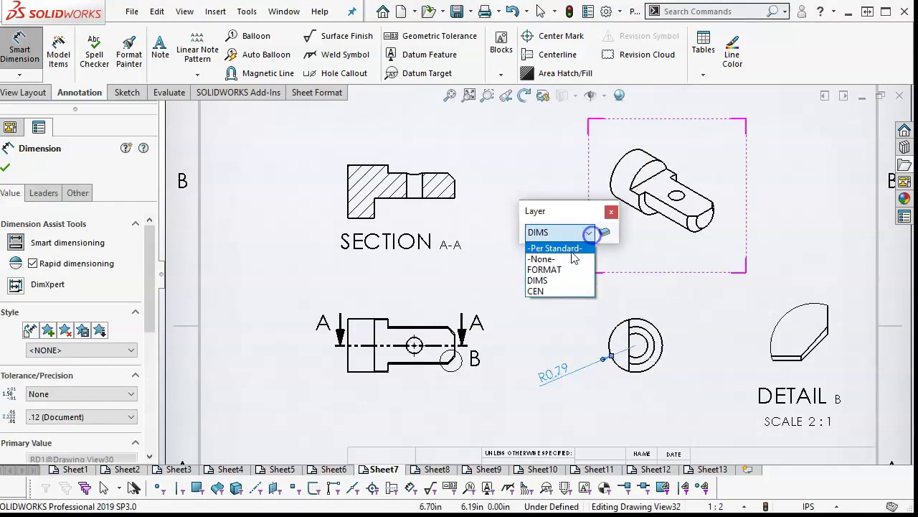
left_click(540, 290)
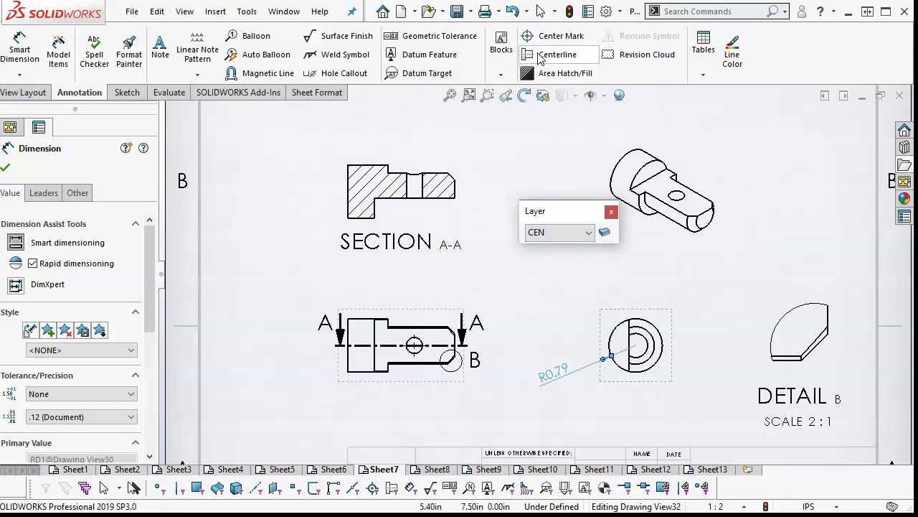
left_click(547, 35)
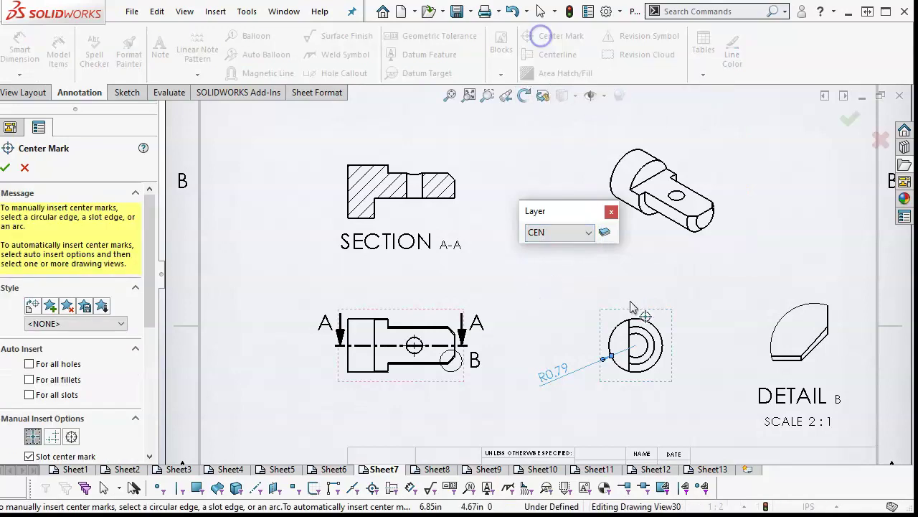
left_click(657, 330)
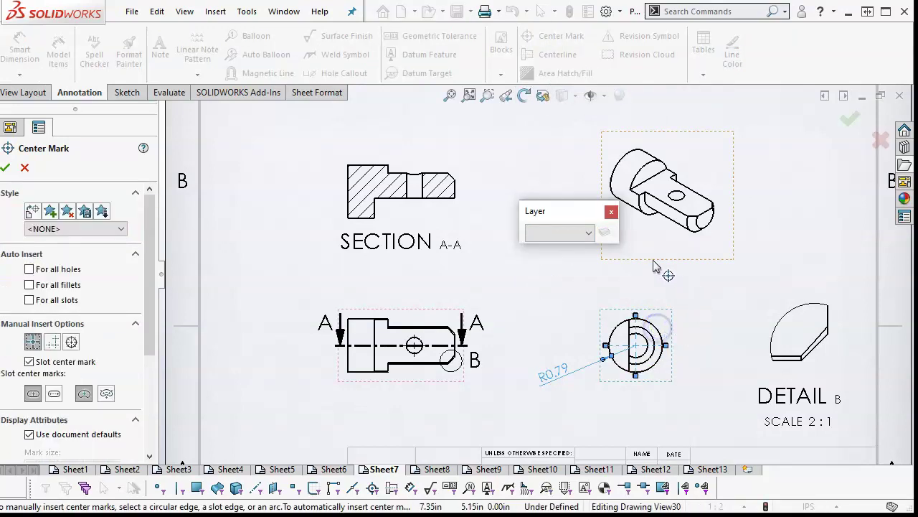
left_click(6, 167)
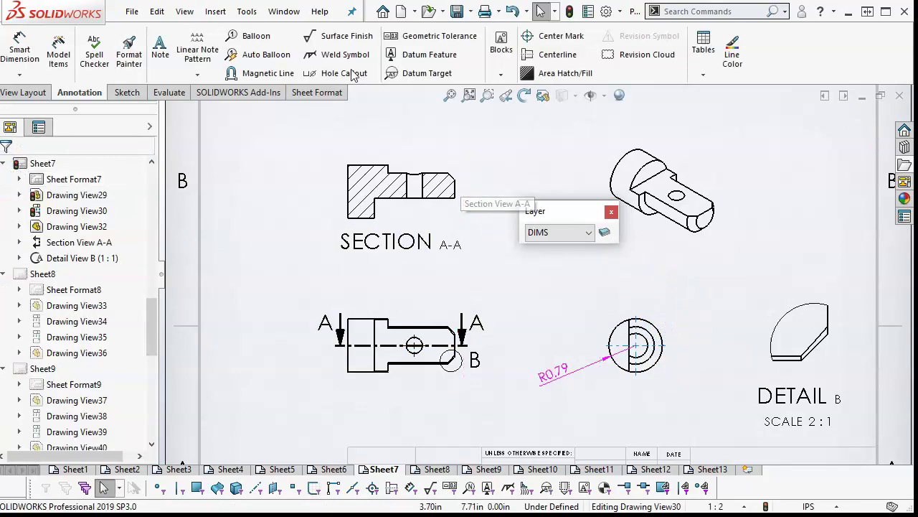
Step: Dimension the front view's two vertical edges as 0.79 below the view, and dock the Layer toolbar
key("d")
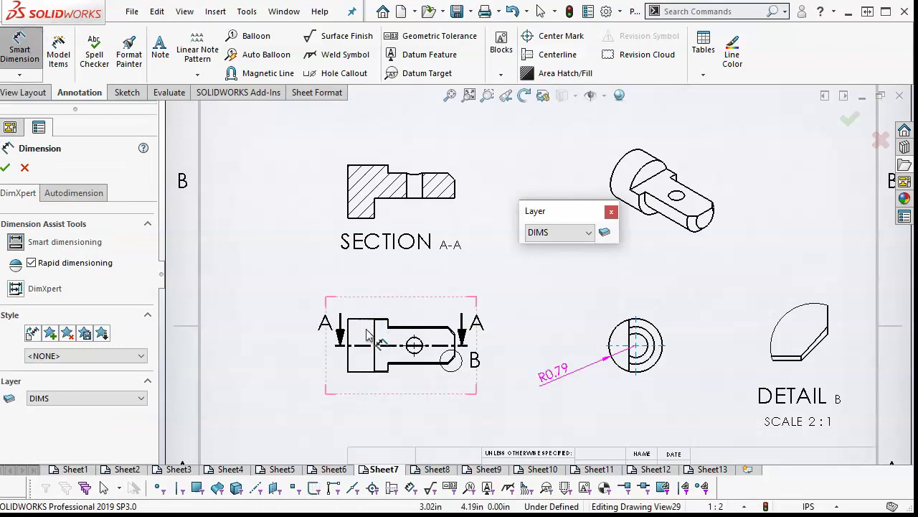
left_click(350, 360)
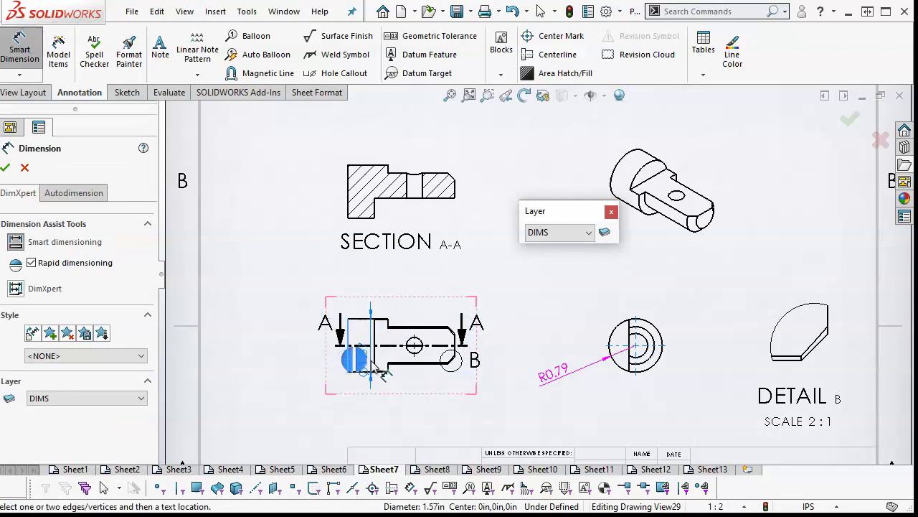
left_click(374, 364)
left_click(425, 402)
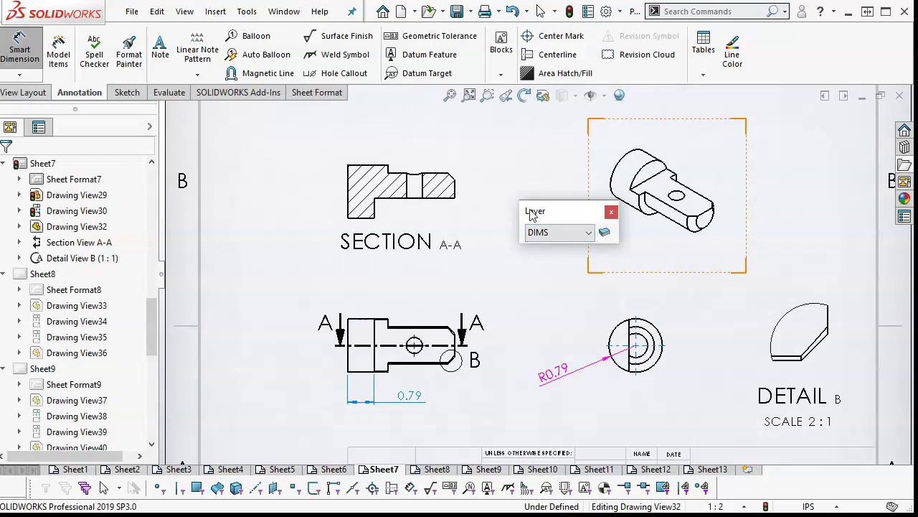
mouse_move(533, 215)
left_mouse_down()
mouse_move(756, 424)
mouse_move(746, 474)
mouse_move(731, 471)
left_mouse_up()
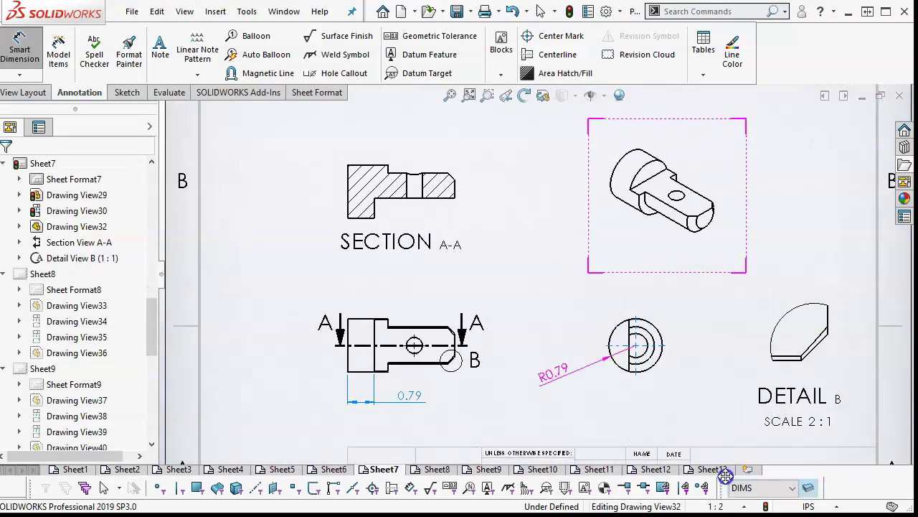
Step: Put the 0.79 dimension on the CEN layer to check its colour
left_click(411, 398)
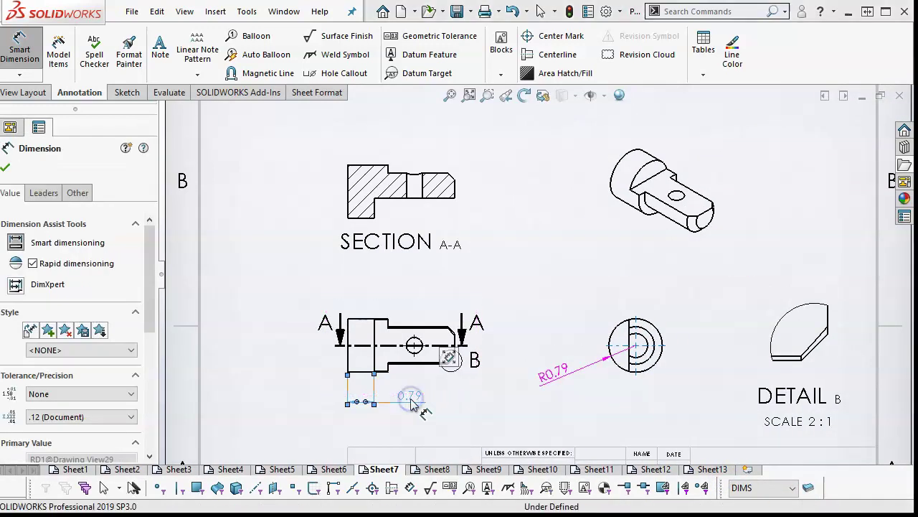
left_click(78, 193)
left_click(62, 383)
left_click(43, 419)
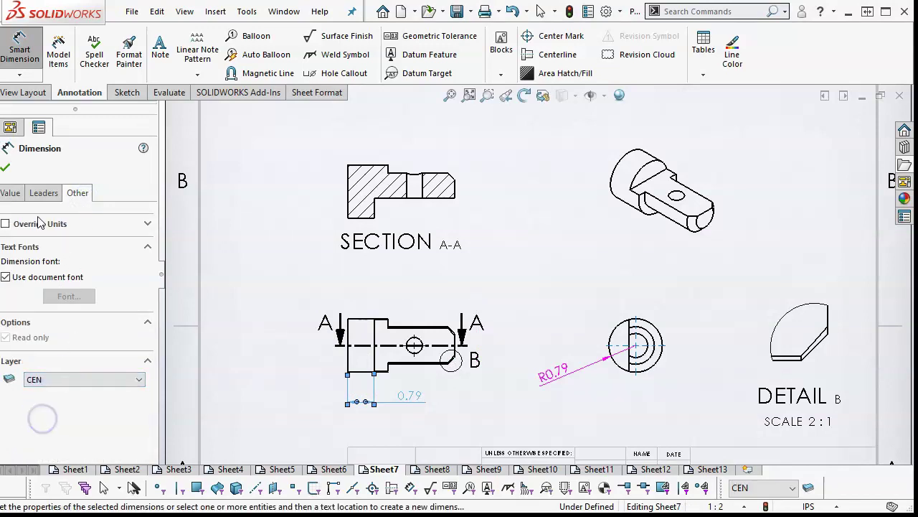
left_click(266, 208)
Step: Move the 0.79 dimension back to the DIMS layer and zoom to fit the sheet
left_click(415, 394)
left_click_drag(149, 330, 150, 304)
left_click(77, 193)
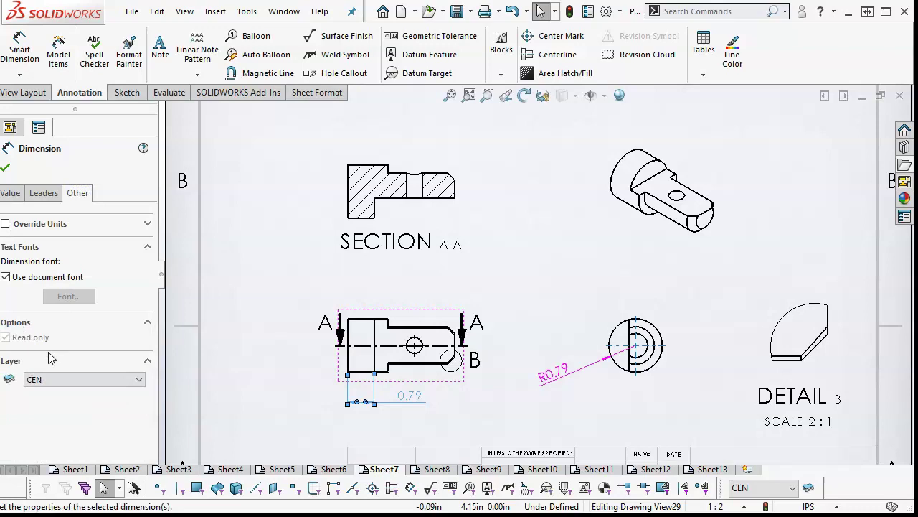
left_click(57, 379)
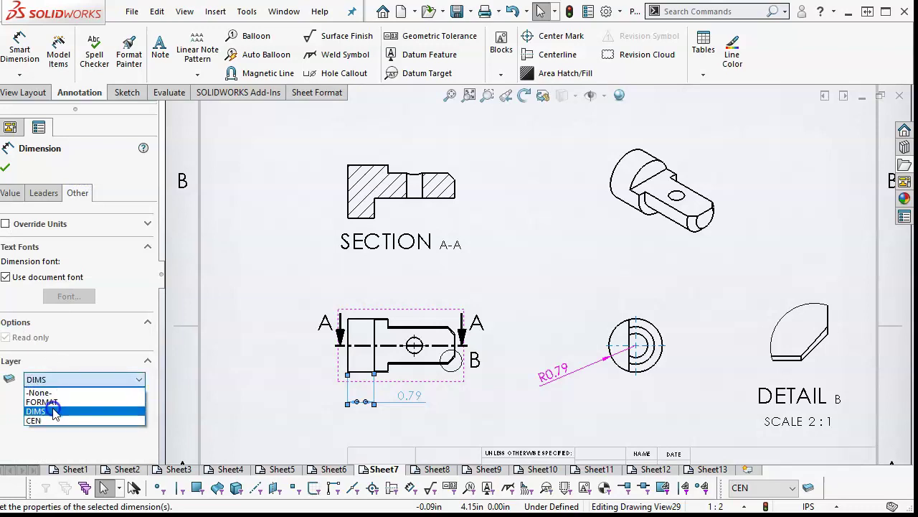
left_click(58, 411)
left_click(305, 273)
left_click(450, 96)
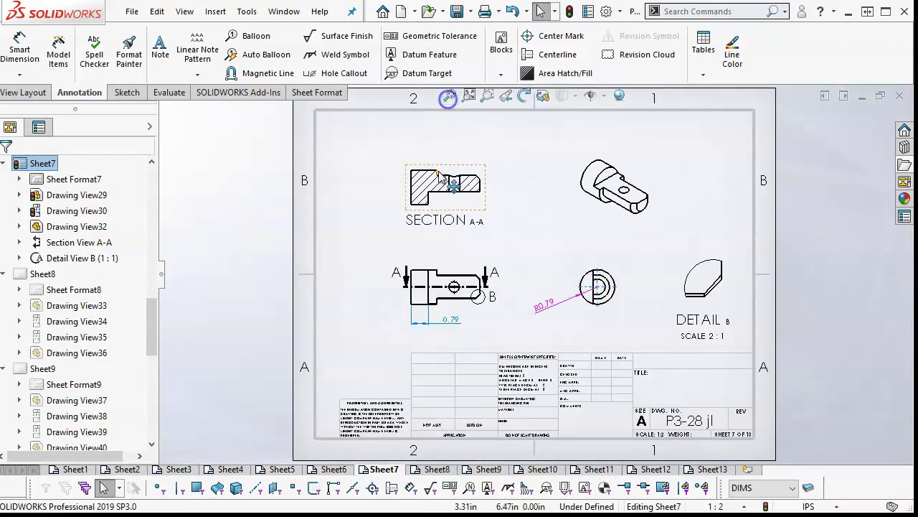